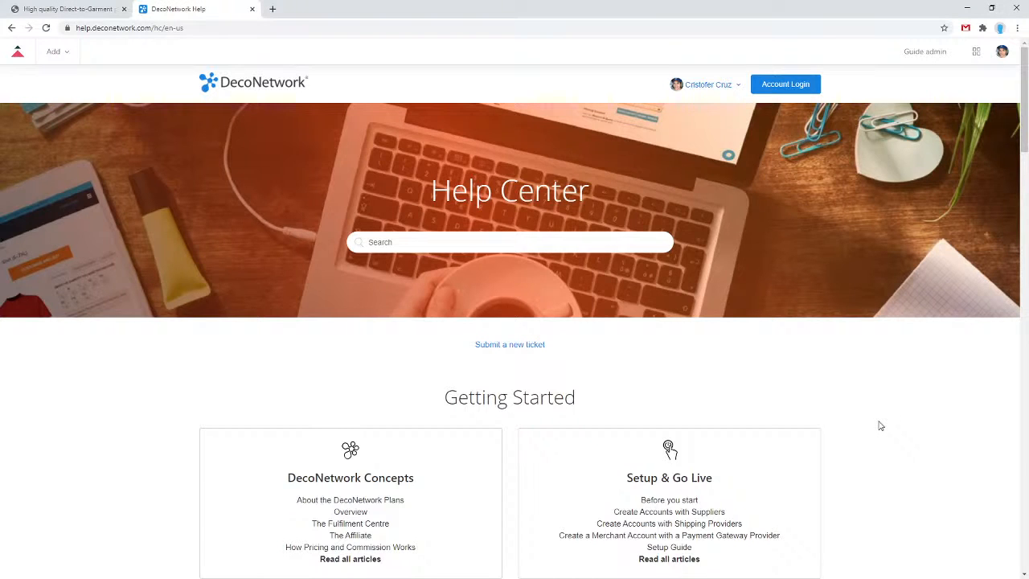
# - Open the DecoNetwork Version 8.506 release notes from the Help Center and examine the listed new features
pyautogui.scroll(-10, 880, 426)
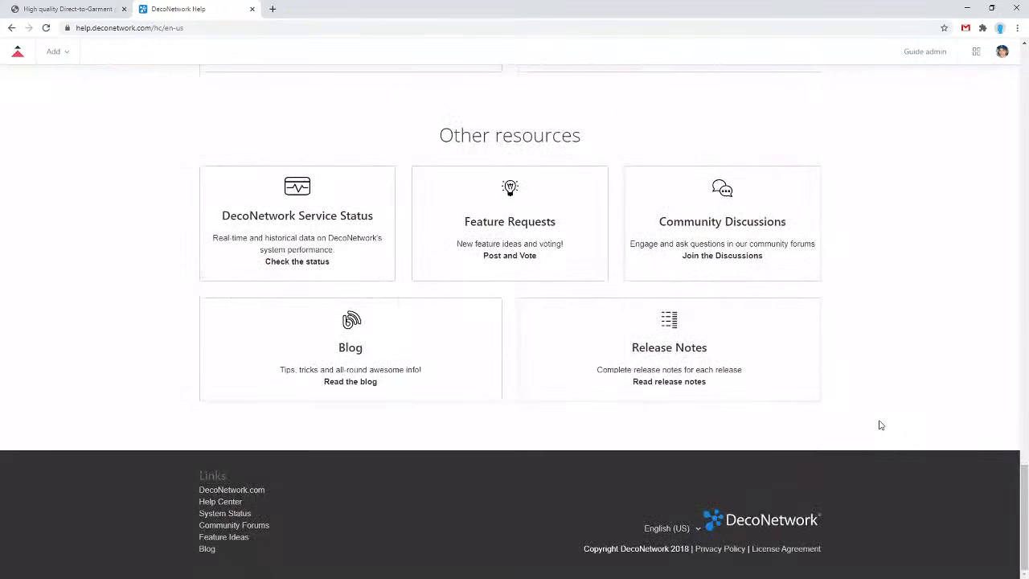
pyautogui.click(760, 384)
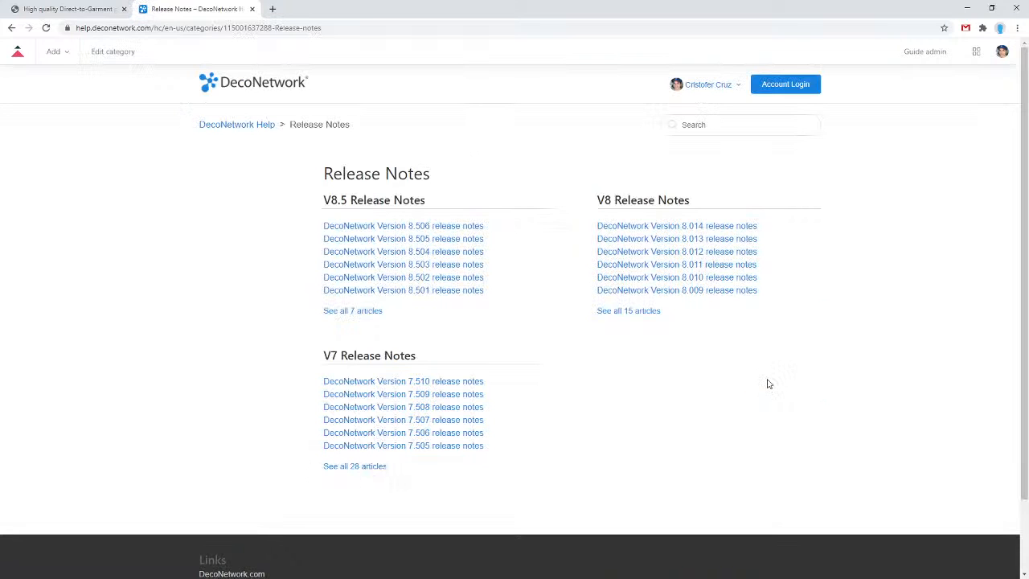
pyautogui.click(433, 229)
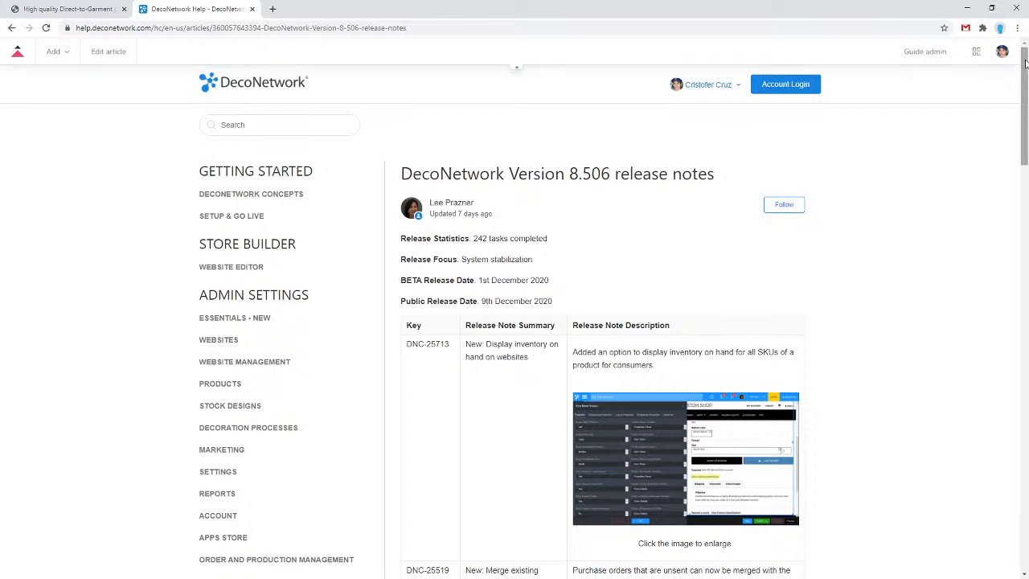
pyautogui.moveTo(1026, 65); pyautogui.dragTo(1018, 198)
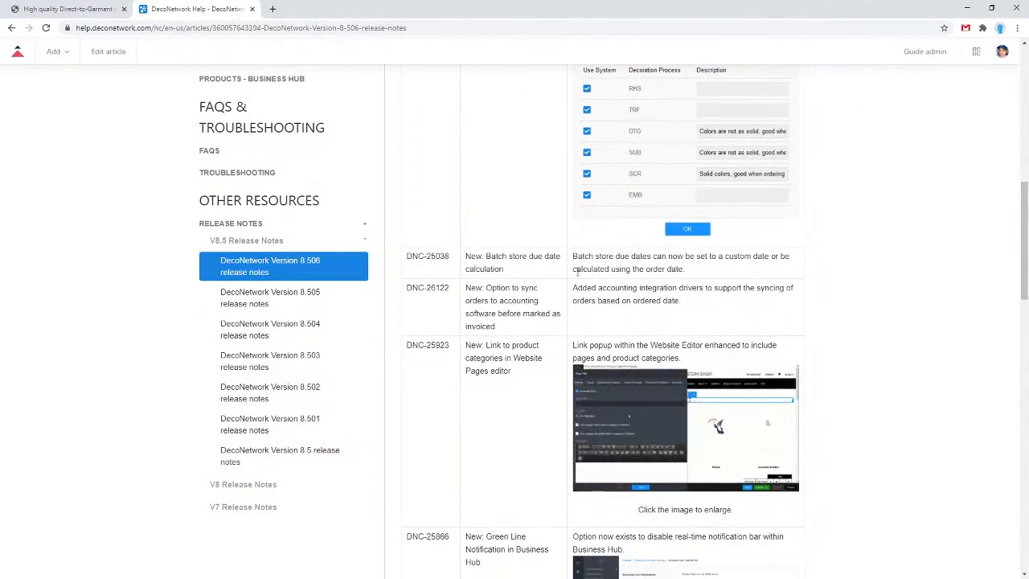
pyautogui.scroll(-1, 581, 271)
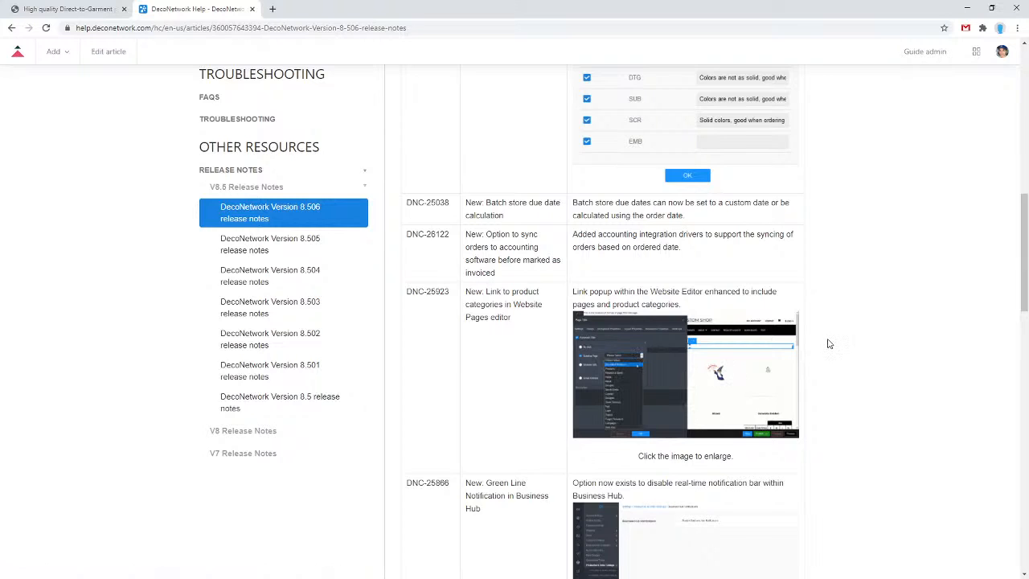
pyautogui.scroll(-3, 824, 346)
pyautogui.scroll(12, 829, 344)
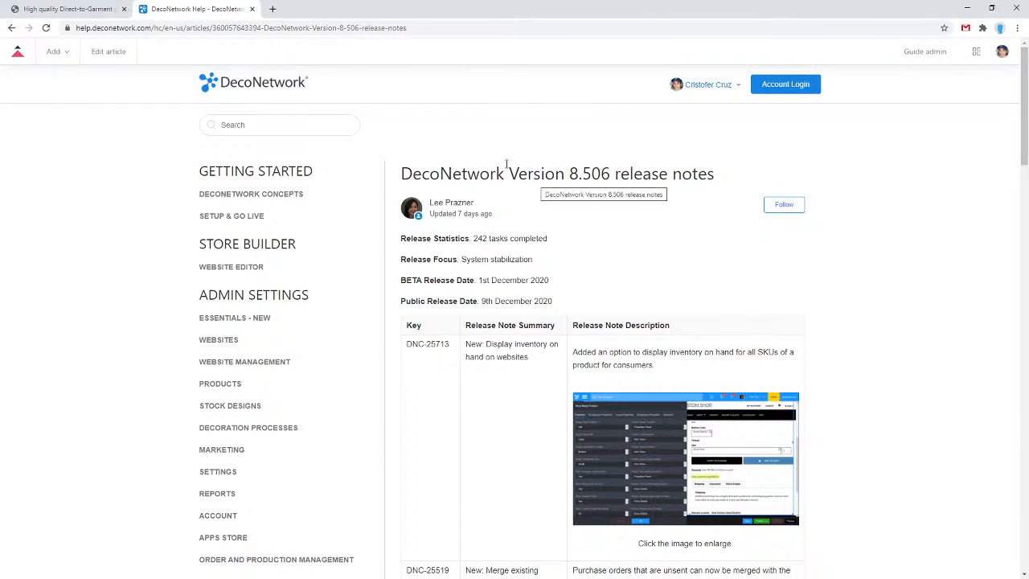
# - From the PRINTDEMO storefront, go to the admin product list and open the HD Cotton Short Sleeve T-Shirt (3930R) for editing
pyautogui.click(75, 11)
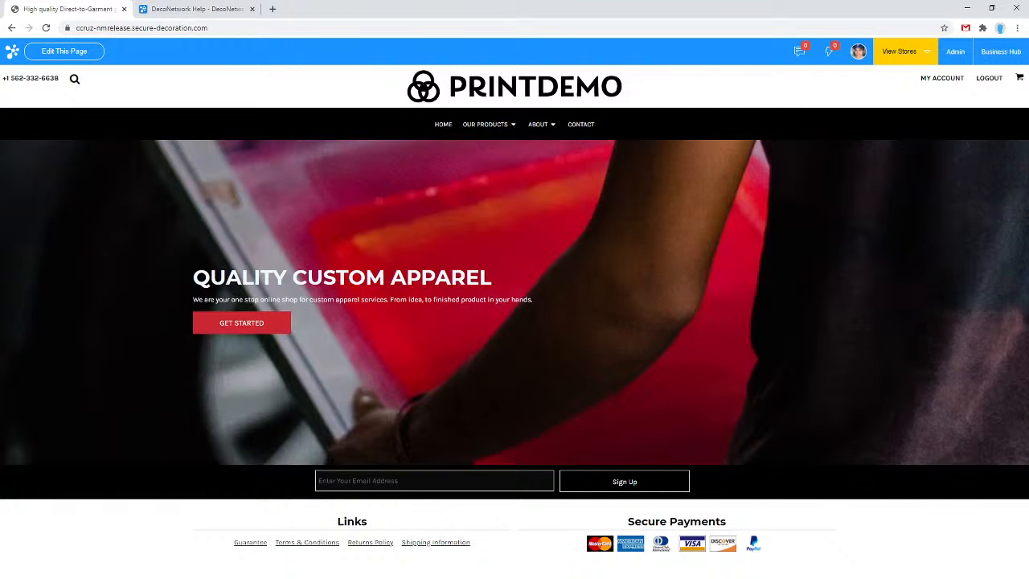
pyautogui.click(954, 55)
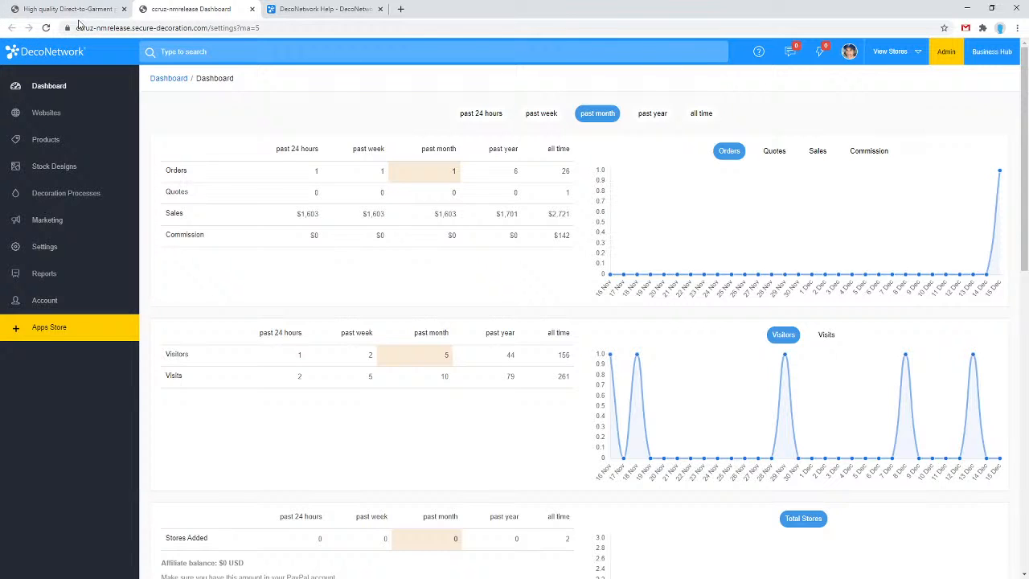
pyautogui.click(47, 145)
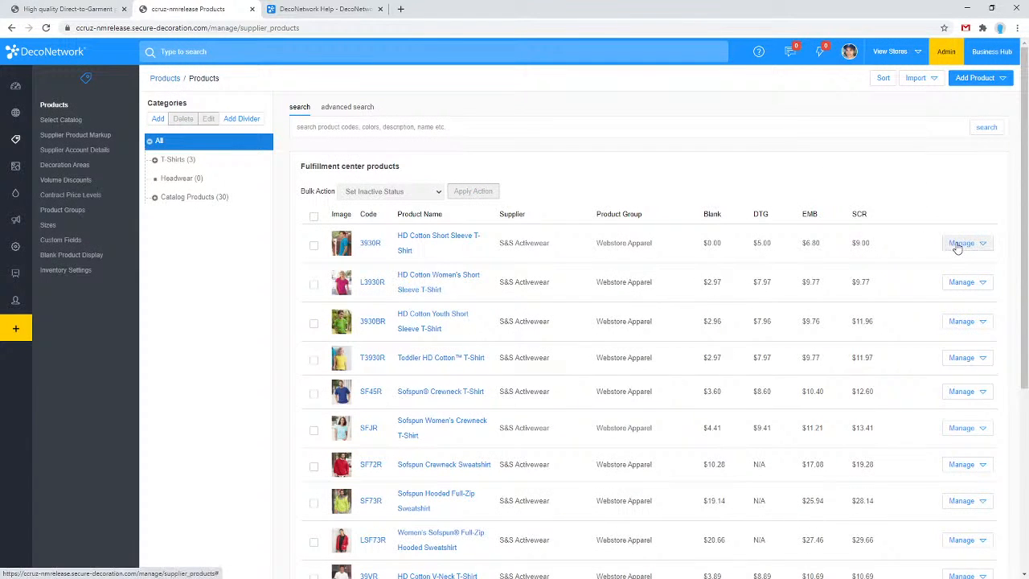
pyautogui.moveTo(956, 248)
pyautogui.click(931, 270)
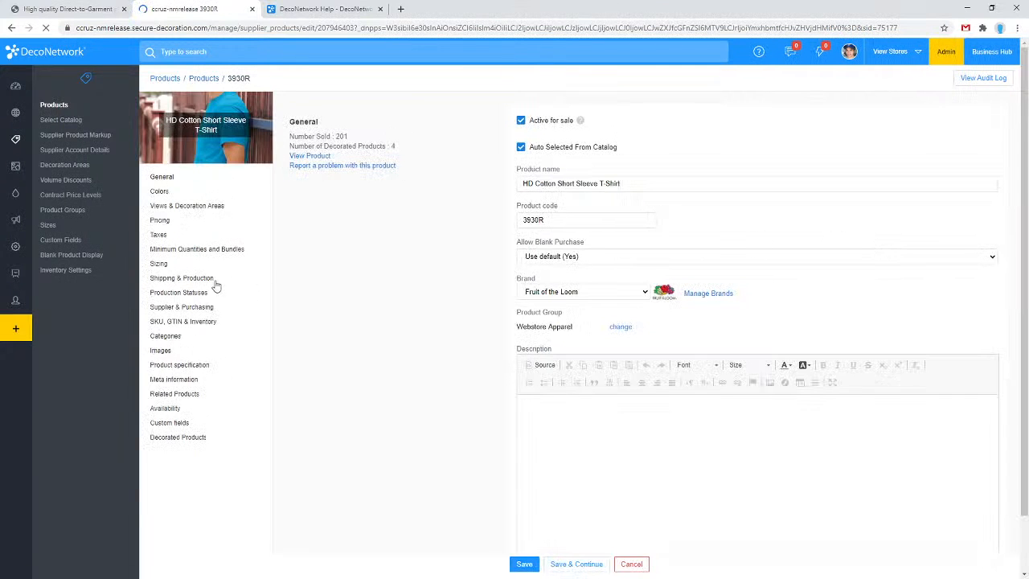
# - Enable inventory for the product and mark all Admiral Blue sizes from Small to 4X Large as stock items
pyautogui.click(188, 323)
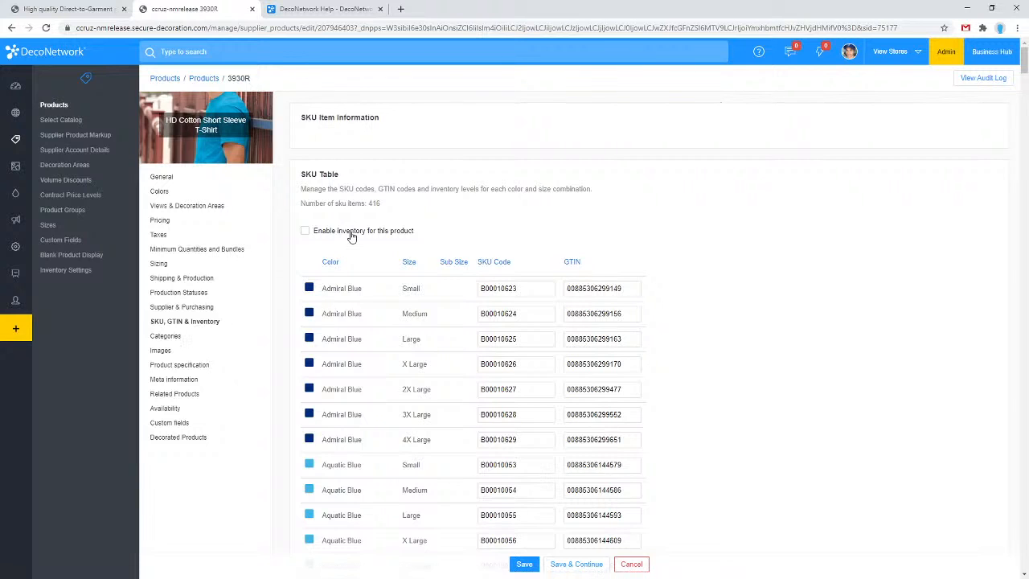
pyautogui.click(305, 234)
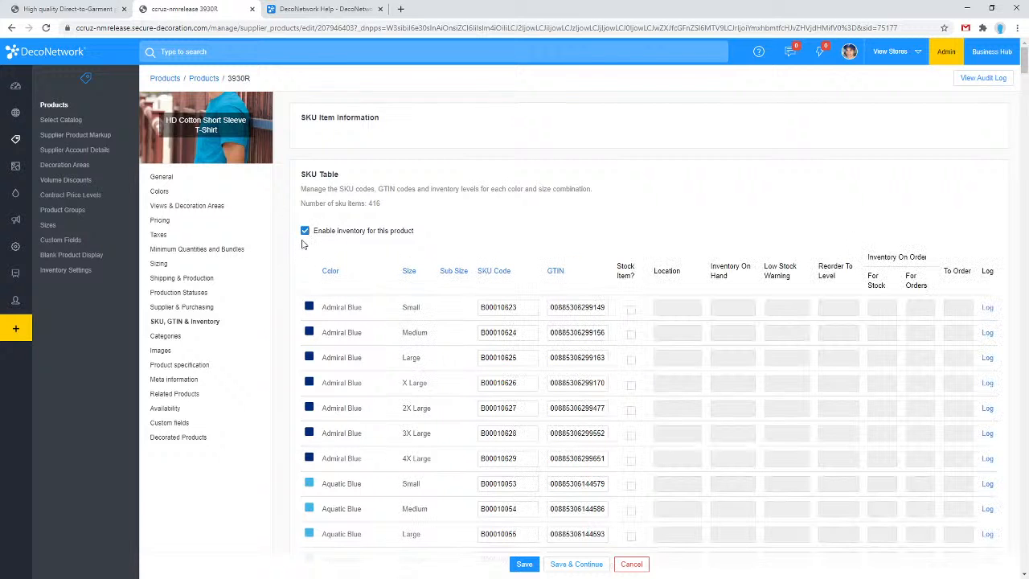
pyautogui.scroll(-1, 642, 312)
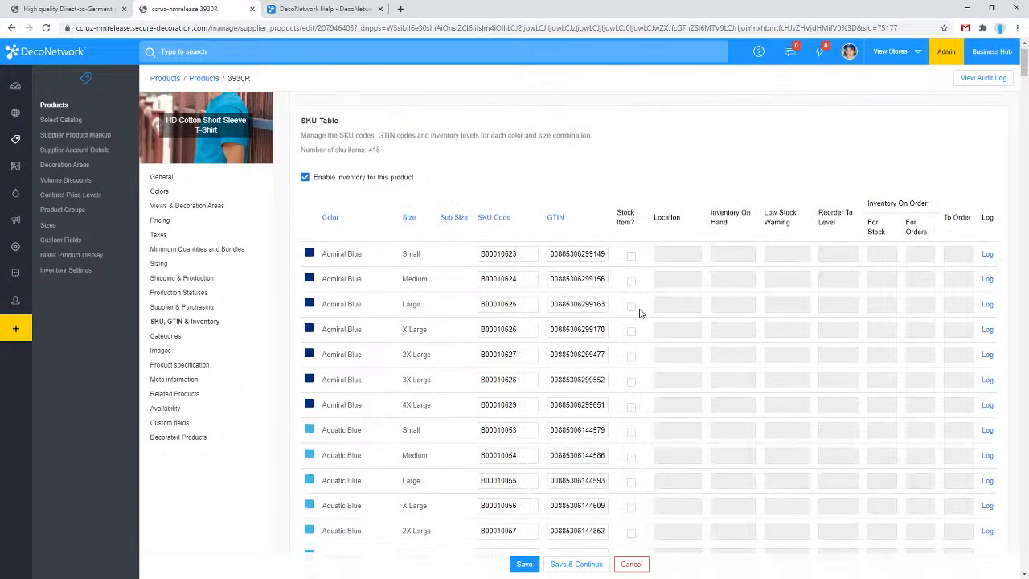
pyautogui.click(632, 256)
pyautogui.click(632, 281)
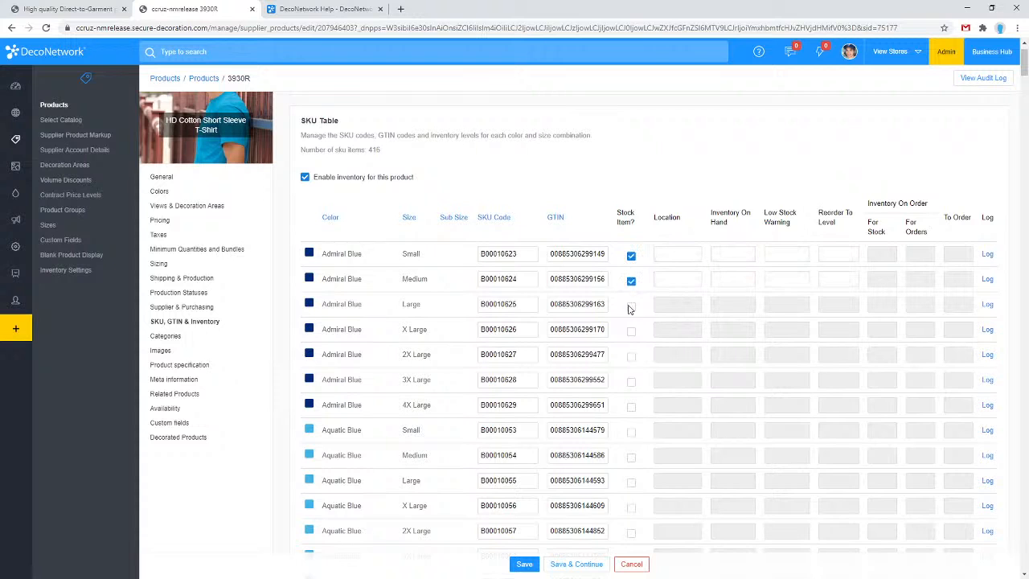
pyautogui.click(631, 306)
pyautogui.click(631, 332)
pyautogui.click(631, 356)
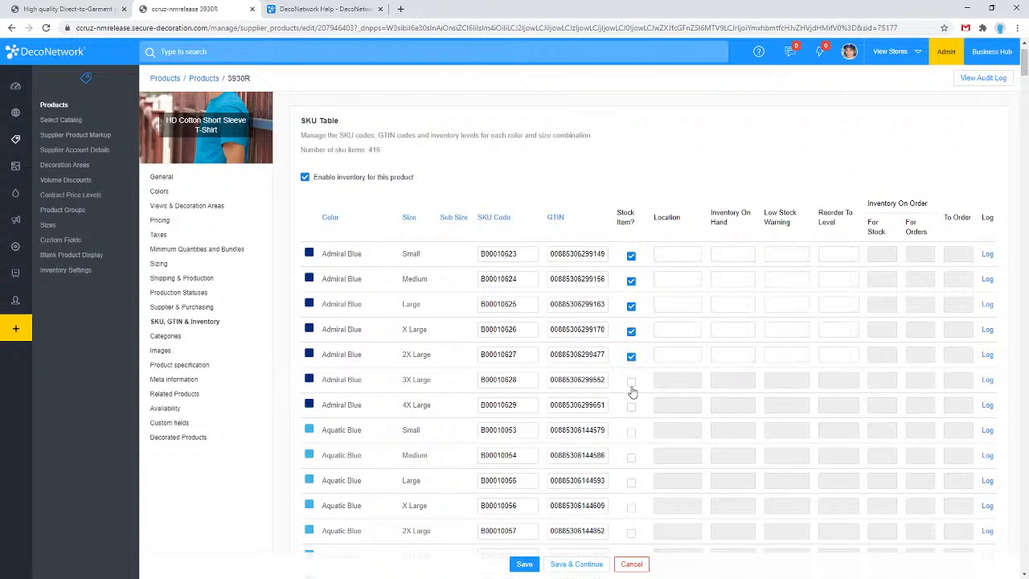
pyautogui.click(631, 382)
pyautogui.click(632, 409)
# - Set Admiral Blue inventory on hand to 50, 40, 25, 25, 30, 25 and 15 for Small through 4X Large, in order
pyautogui.click(740, 253)
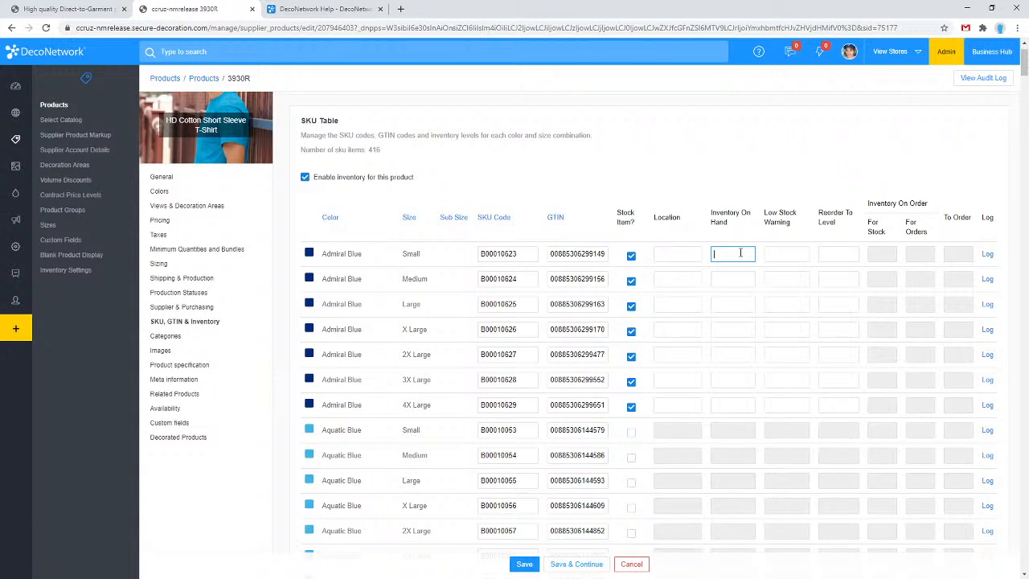
pyautogui.write('50')
pyautogui.press('Tab')
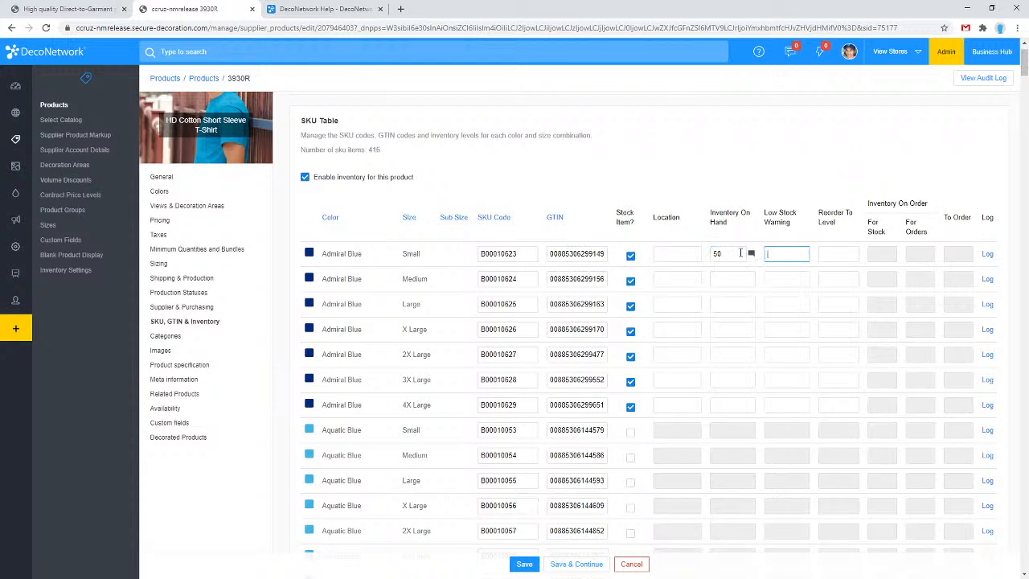
pyautogui.click(733, 280)
pyautogui.write('40')
pyautogui.click(739, 303)
pyautogui.write('25')
pyautogui.click(732, 329)
pyautogui.write('25')
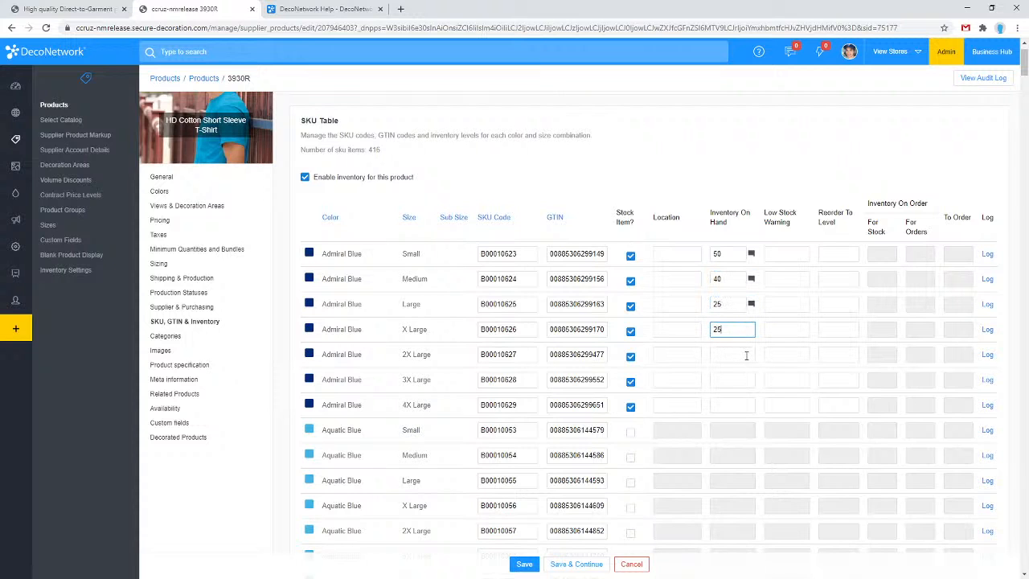
pyautogui.click(746, 354)
pyautogui.write('30')
pyautogui.click(737, 382)
pyautogui.write('25')
pyautogui.click(730, 405)
pyautogui.write('15')
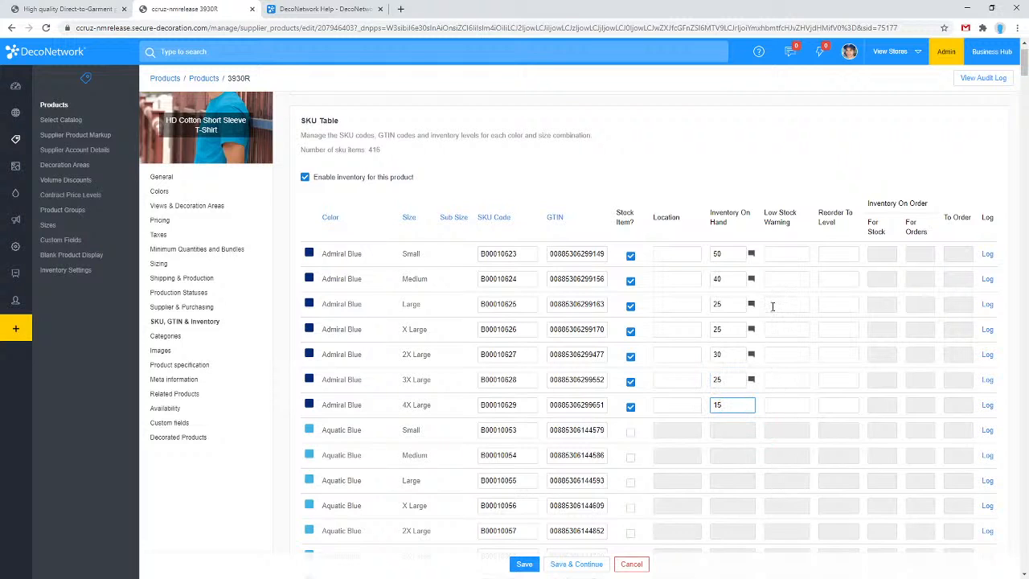
pyautogui.click(771, 305)
pyautogui.click(751, 304)
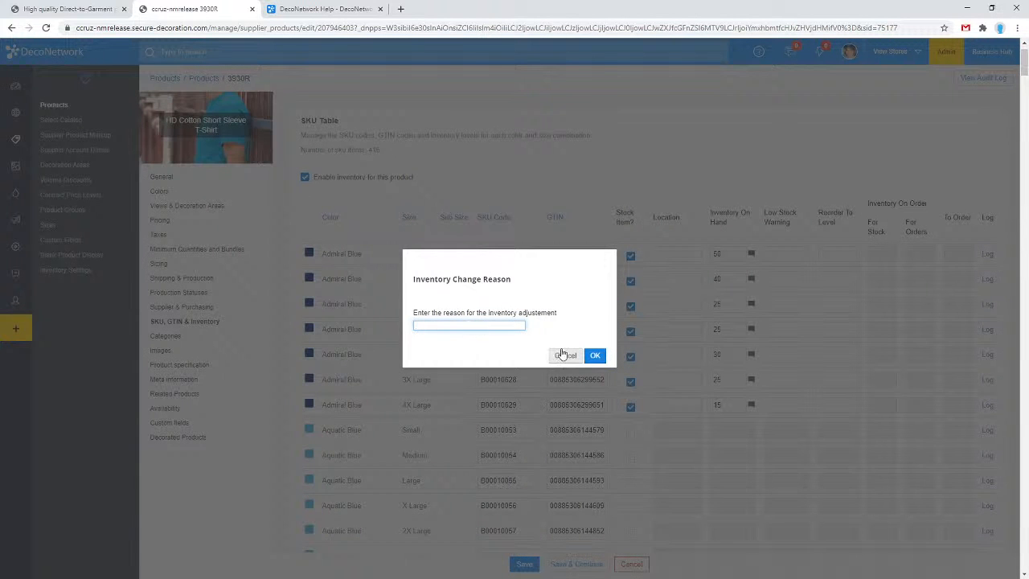
pyautogui.click(565, 356)
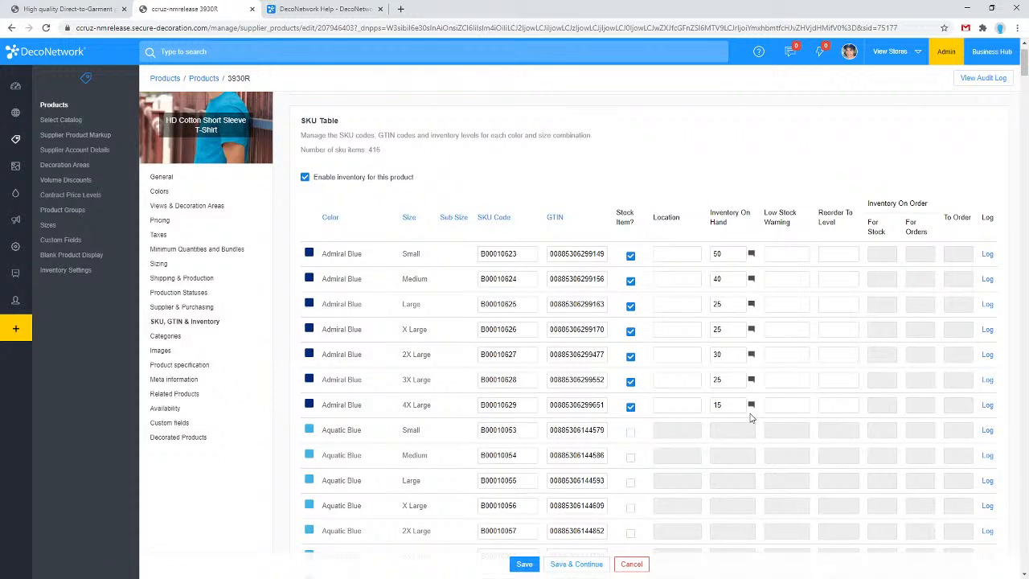
# - Save the product's inventory changes, then review the out-of-stock behaviour and low inventory levels in Inventory Settings
pyautogui.click(577, 565)
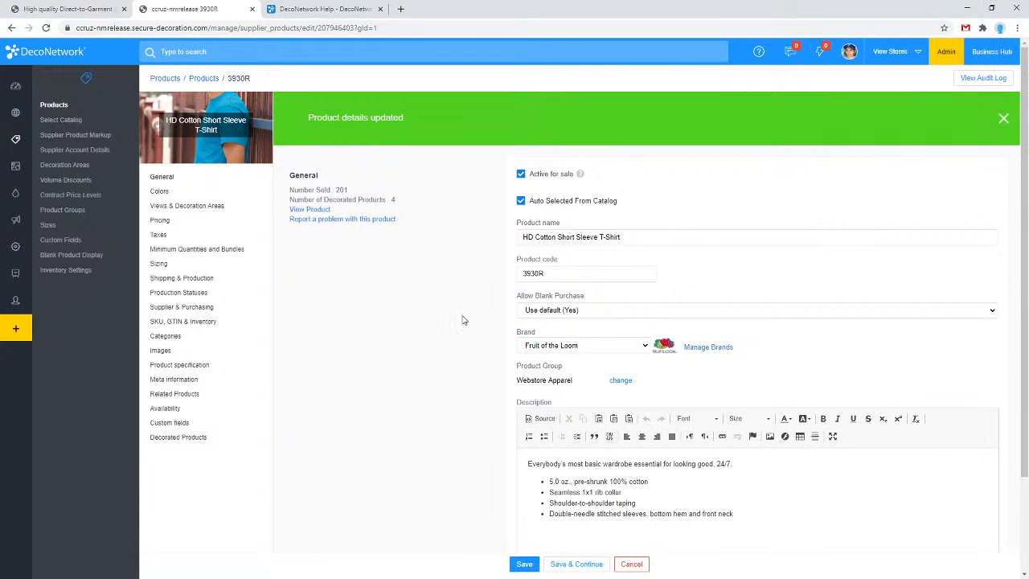
pyautogui.click(58, 277)
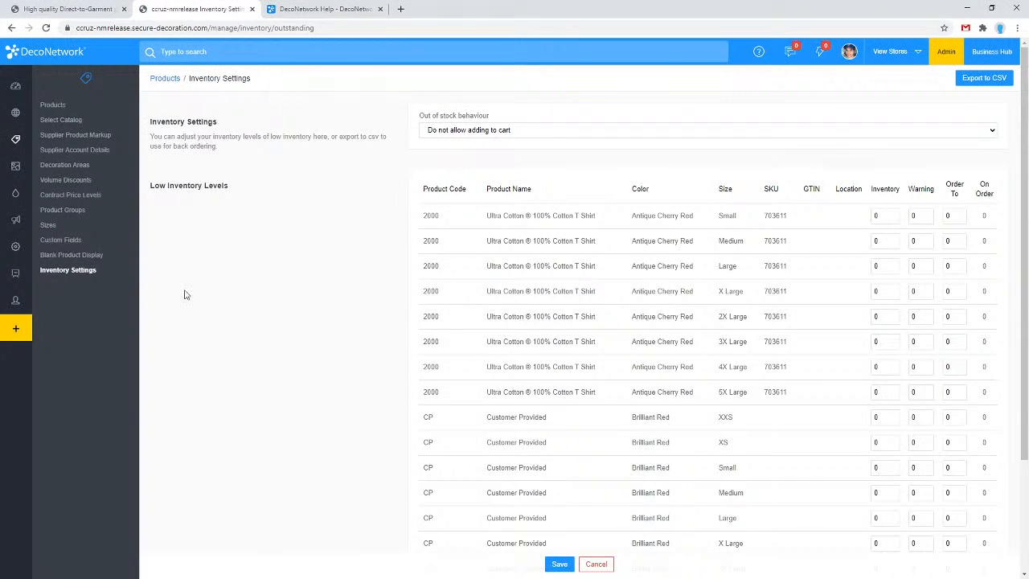
pyautogui.scroll(-2, 268, 332)
pyautogui.scroll(2, 268, 332)
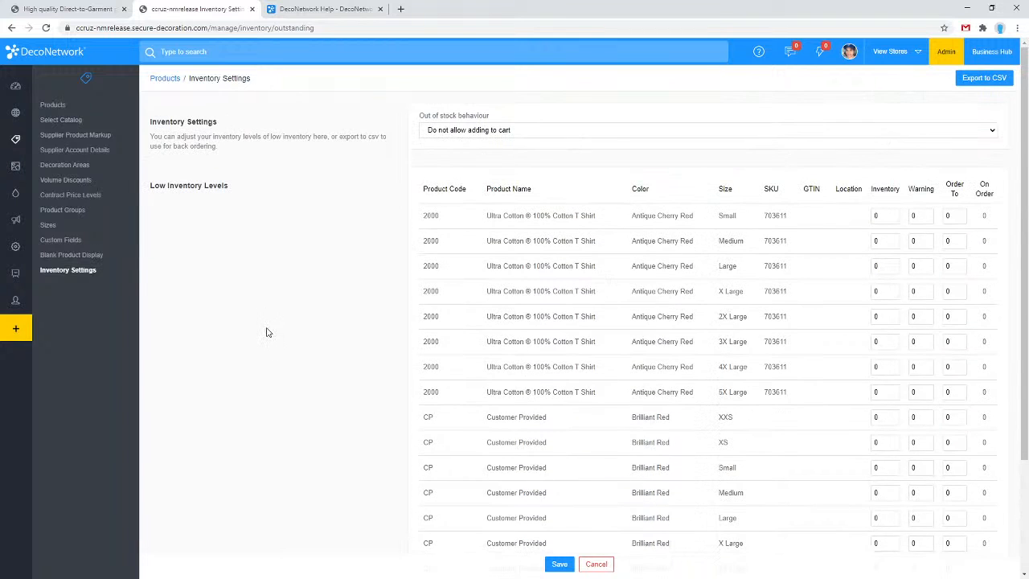
# - Return to the PRINTDEMO storefront and open the HD Cotton Short Sleeve T-Shirt page from Our Products
pyautogui.click(81, 7)
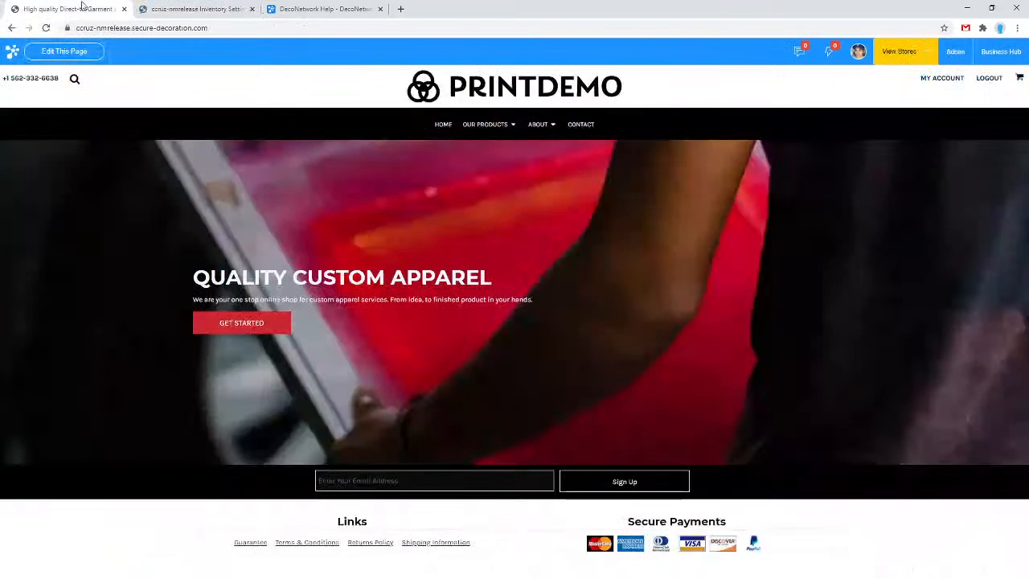
pyautogui.click(486, 127)
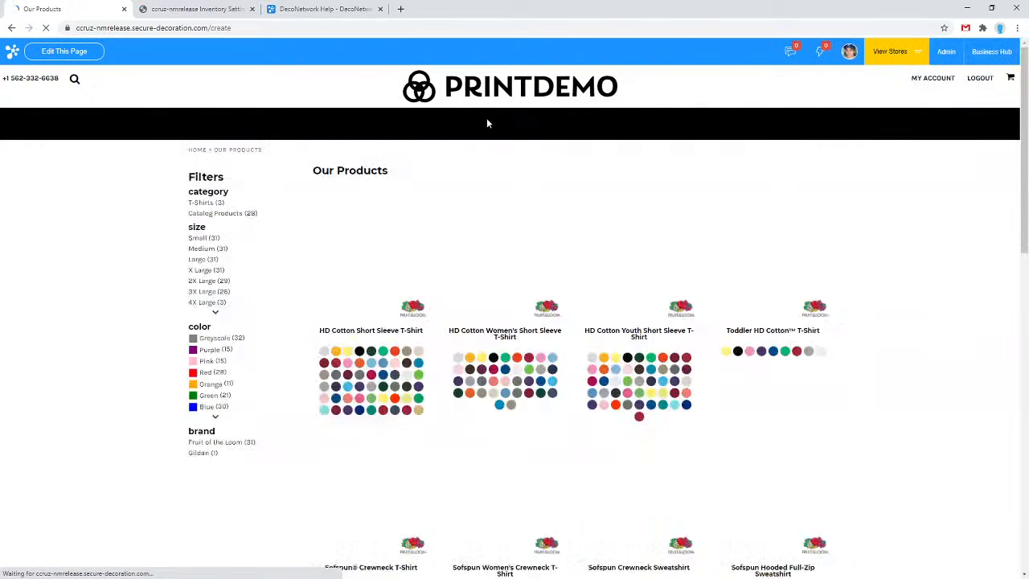
pyautogui.click(382, 251)
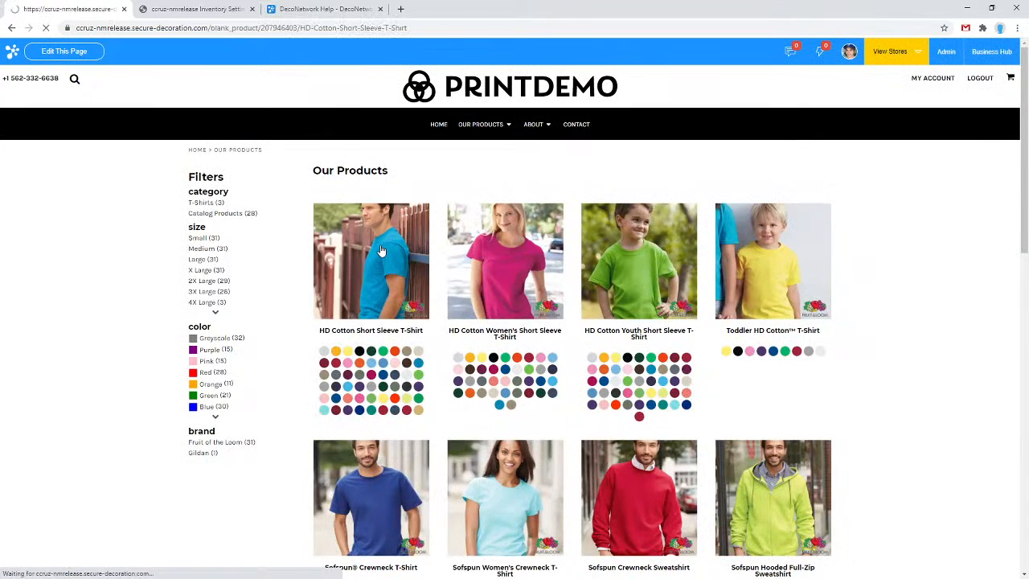
pyautogui.scroll(-1, 321, 260)
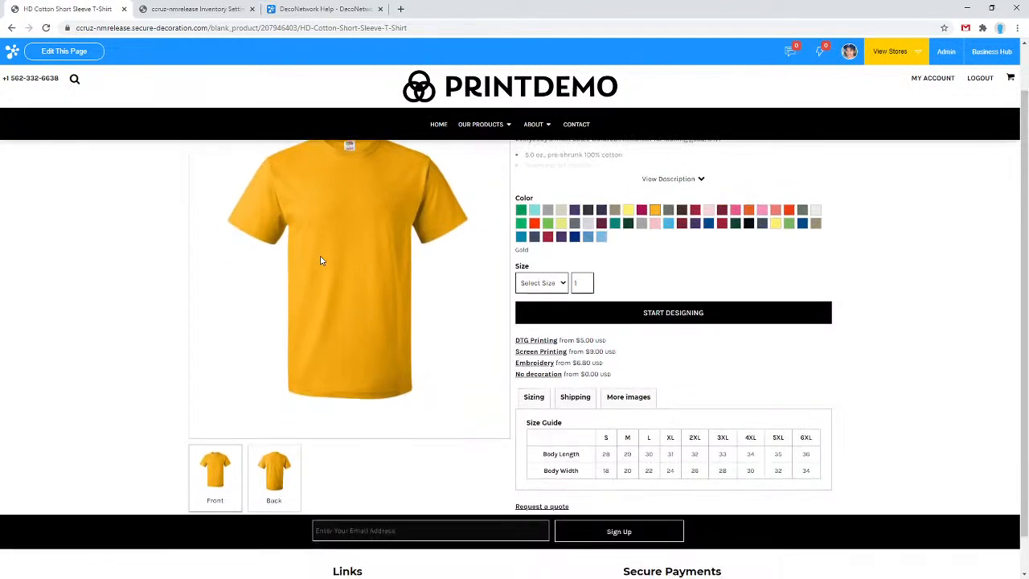
pyautogui.scroll(1, 321, 259)
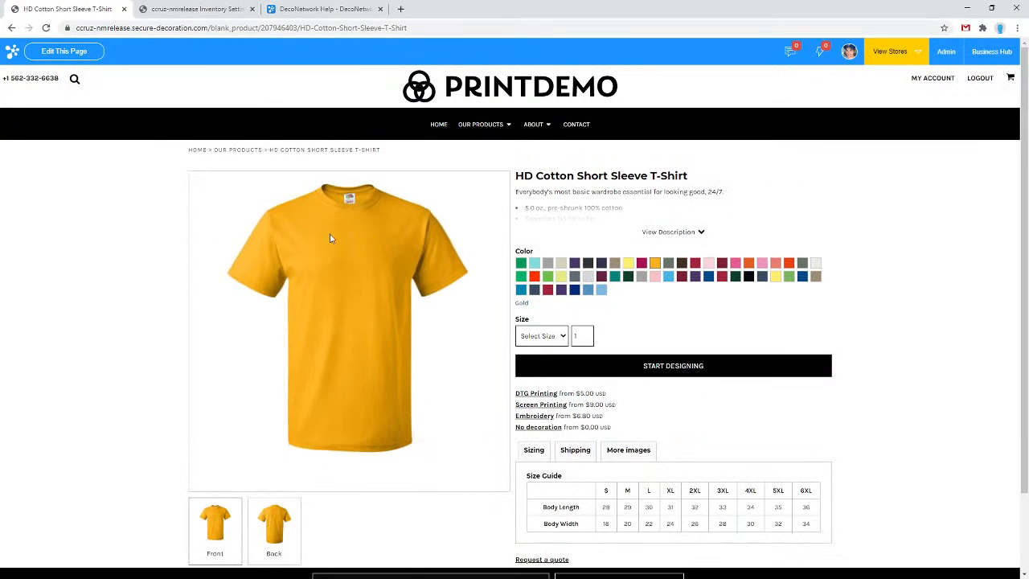
# - Edit the HD Cotton Short Sleeve T-Shirt page and set Show Inventory Levels Button to Yes in its View Blank Product properties
pyautogui.click(68, 51)
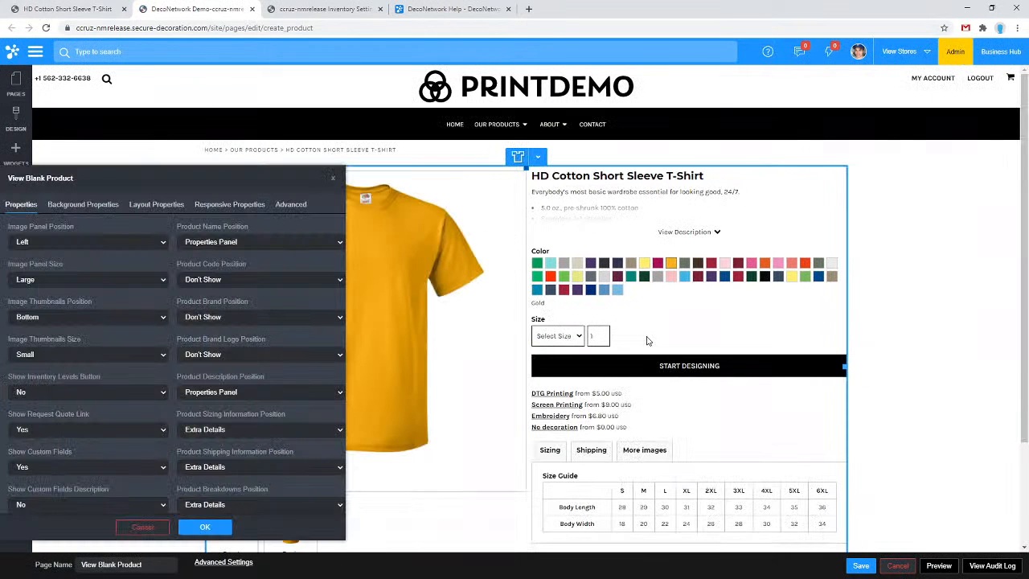
pyautogui.moveTo(172, 182); pyautogui.dragTo(244, 151)
pyautogui.scroll(-2, 221, 319)
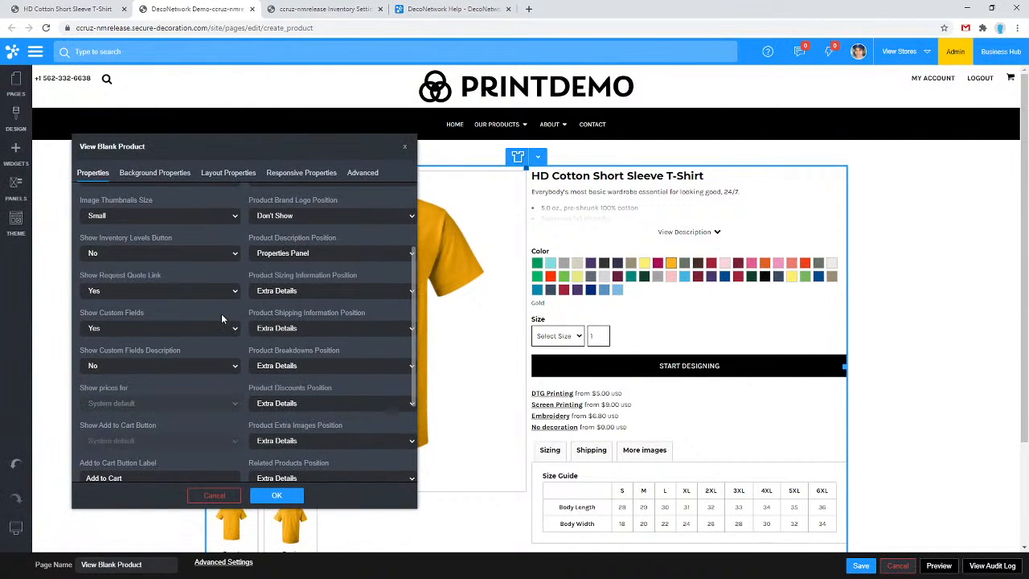
pyautogui.scroll(-3, 223, 319)
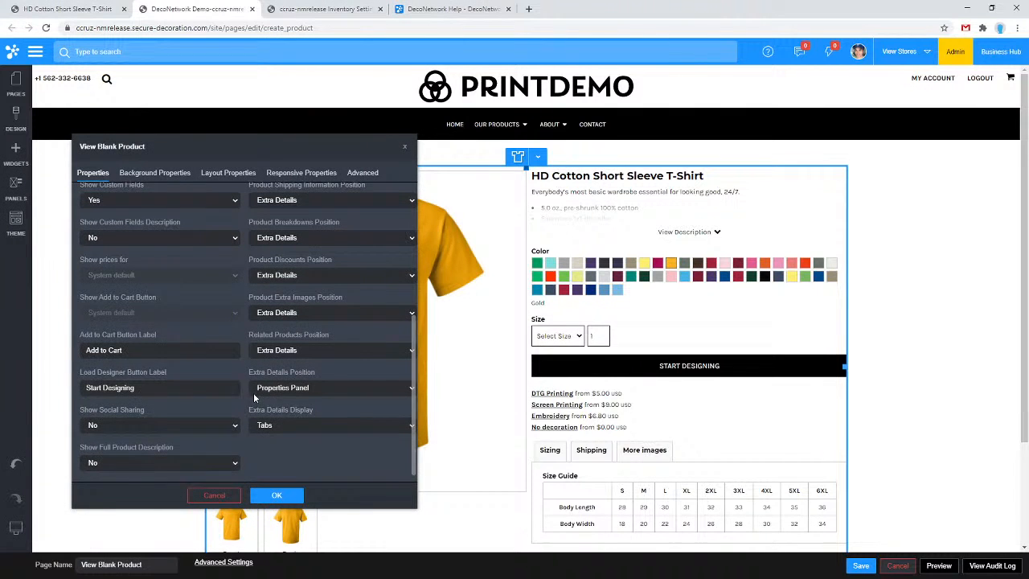
pyautogui.scroll(3, 254, 397)
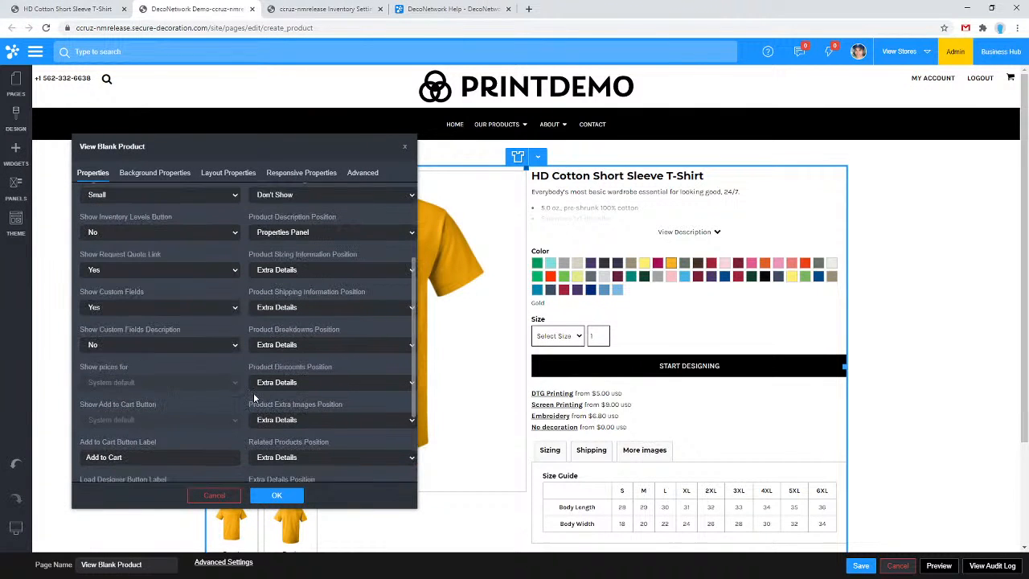
pyautogui.click(109, 231)
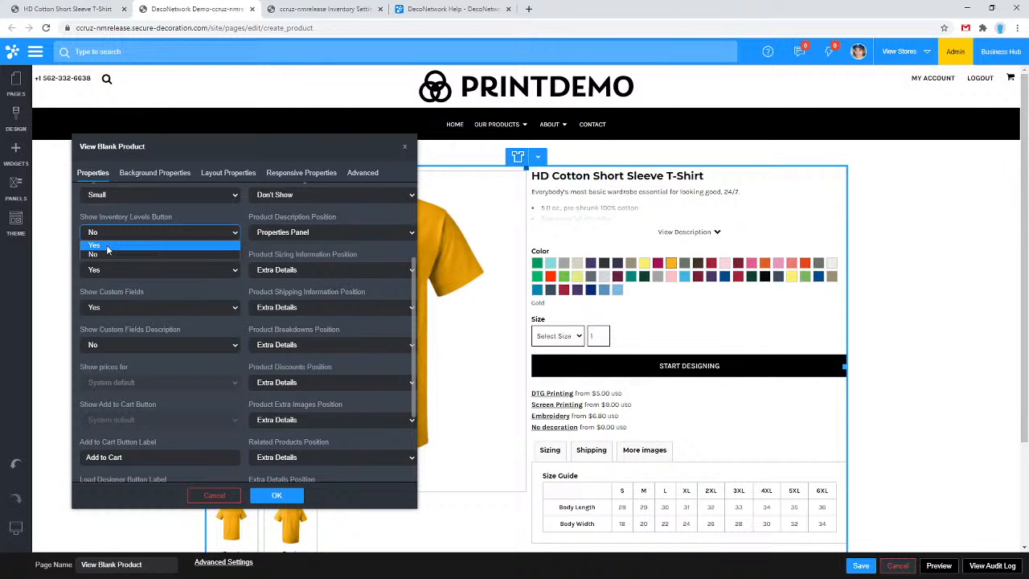
pyautogui.click(106, 246)
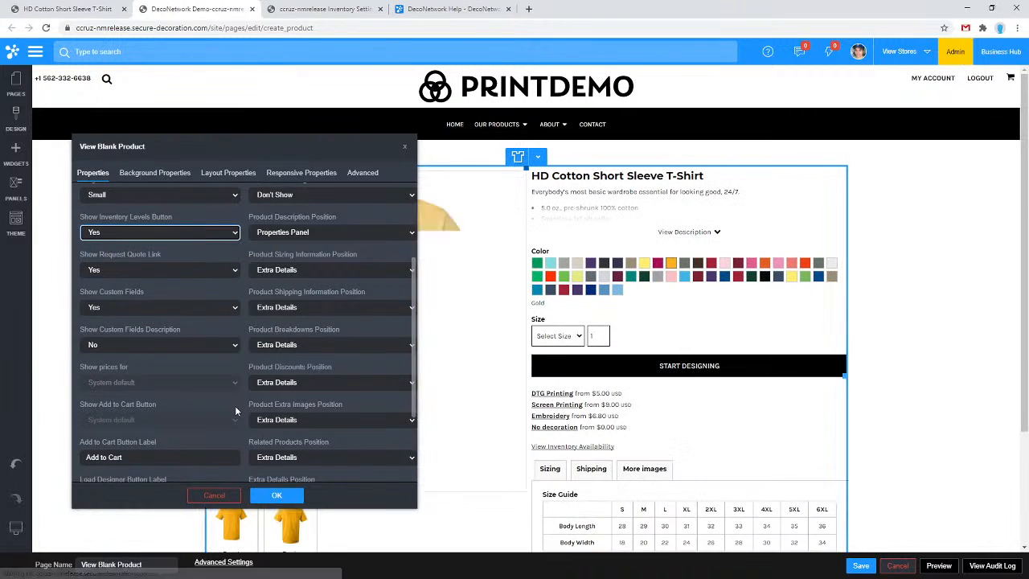
pyautogui.click(276, 495)
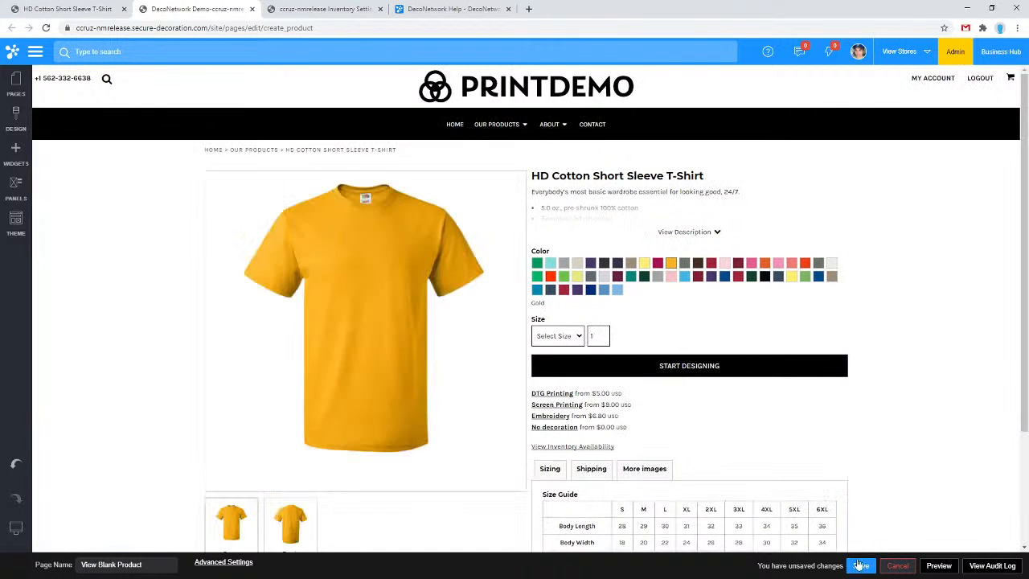
# - Save the View Blank Product page and publish the website
pyautogui.click(860, 566)
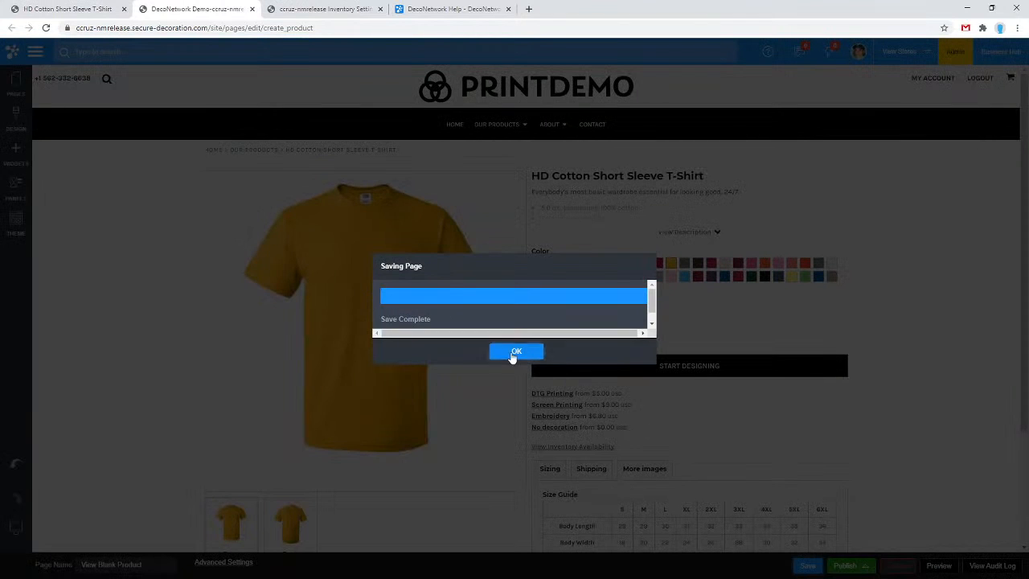
pyautogui.click(514, 354)
pyautogui.click(855, 568)
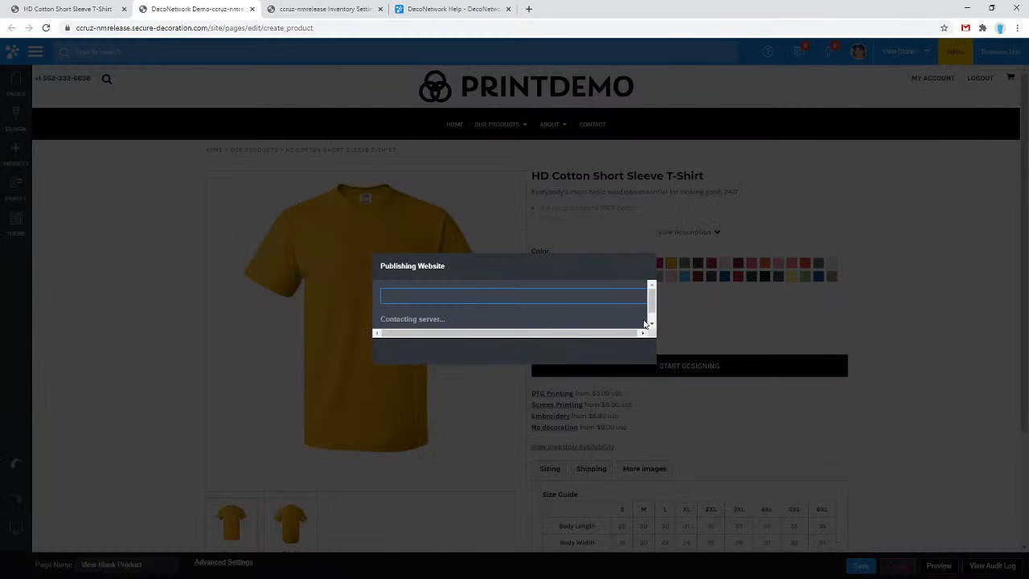
pyautogui.click(517, 351)
# - Return to the storefront t-shirt page, open its inventory availability table and examine the Admiral Blue quantities by size
pyautogui.click(322, 9)
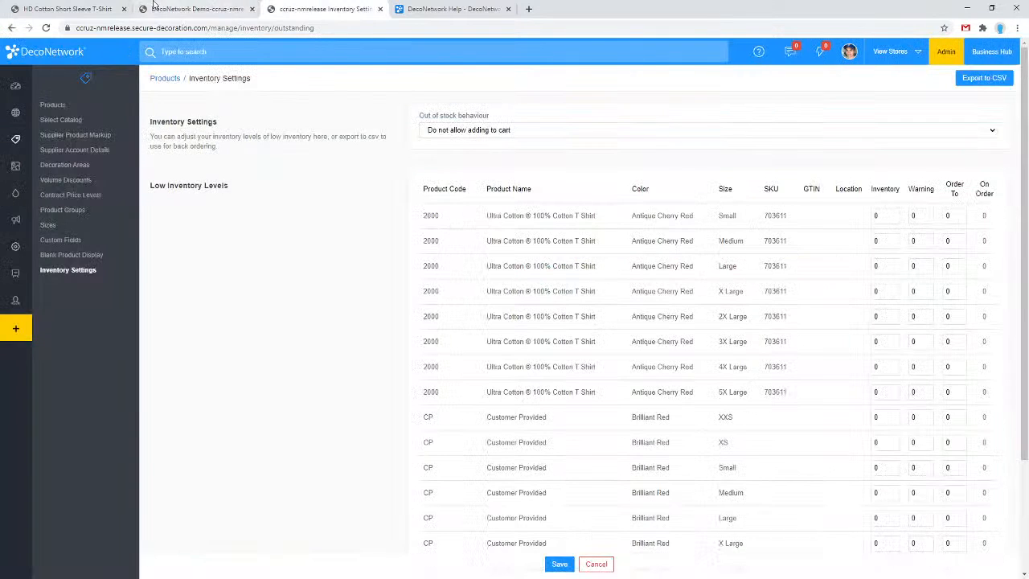
pyautogui.click(67, 9)
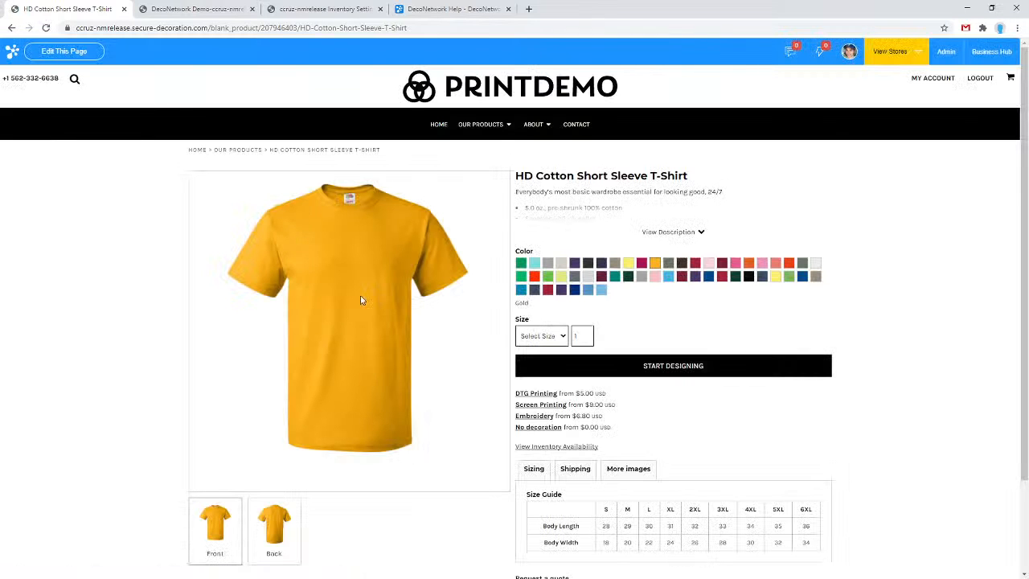
pyautogui.click(549, 448)
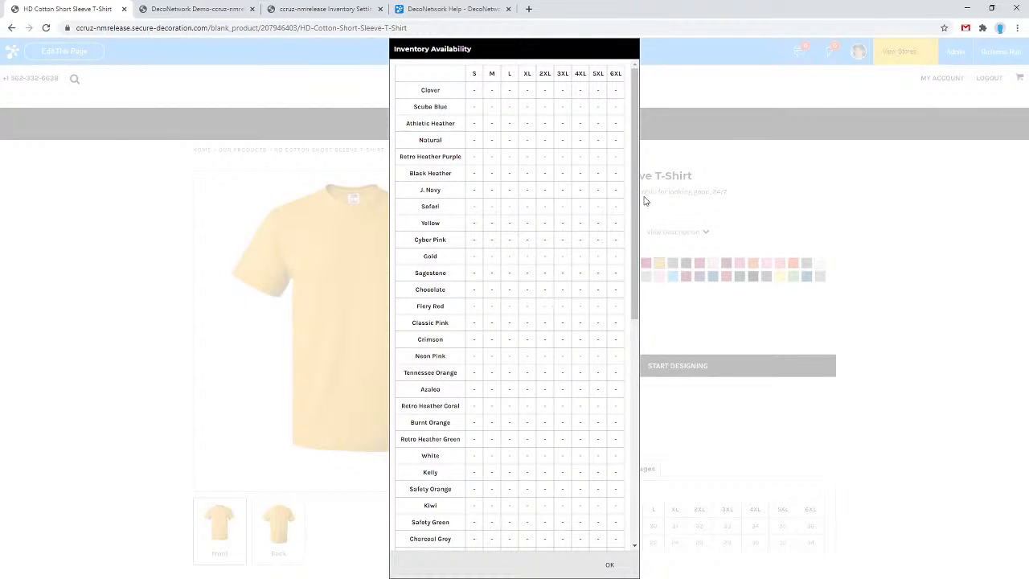
pyautogui.moveTo(635, 196); pyautogui.dragTo(625, 454)
pyautogui.moveTo(472, 502); pyautogui.dragTo(606, 512)
pyautogui.click(604, 511)
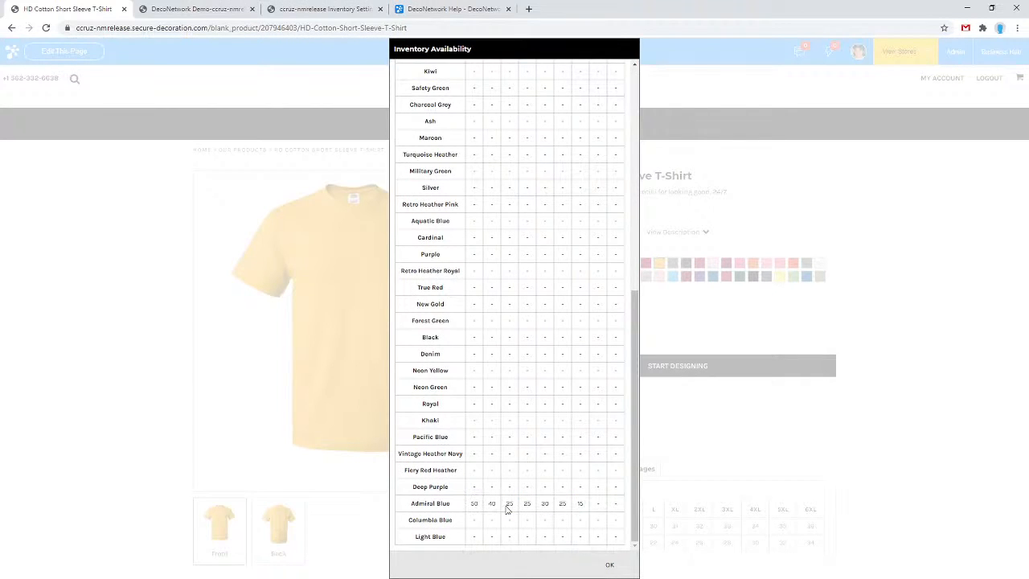
pyautogui.moveTo(412, 501); pyautogui.dragTo(615, 512)
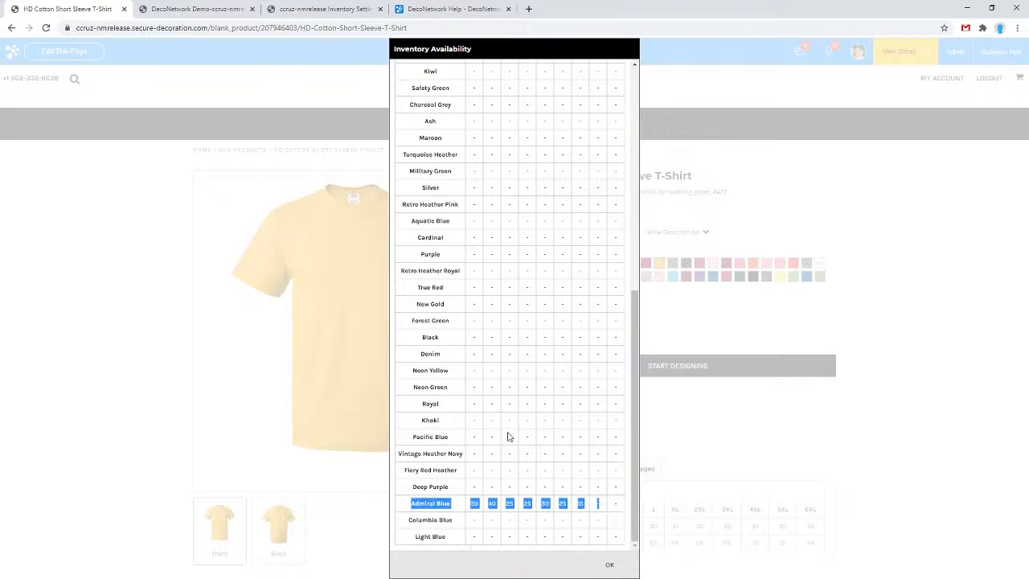
pyautogui.click(616, 388)
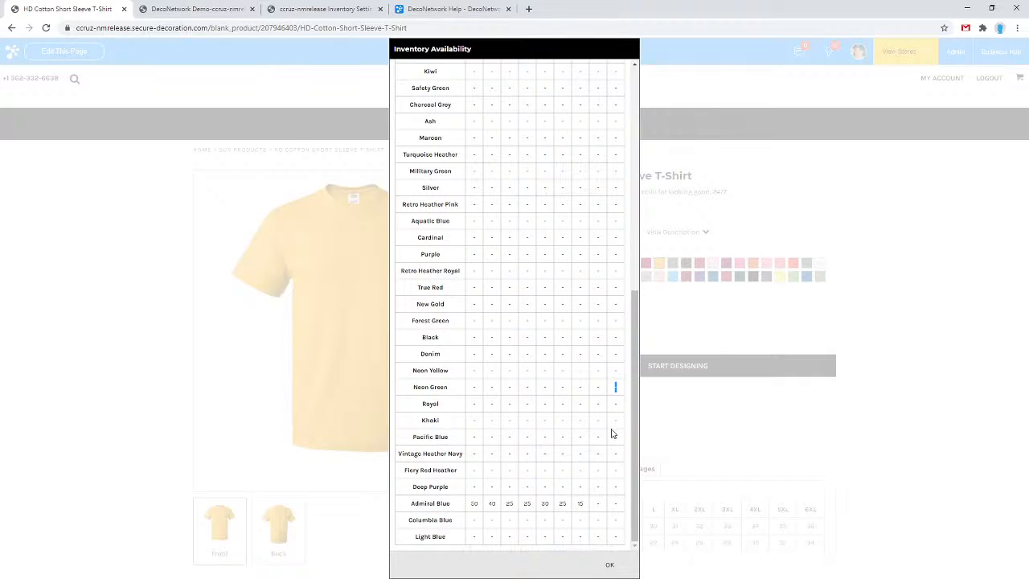
pyautogui.moveTo(471, 504); pyautogui.dragTo(585, 510)
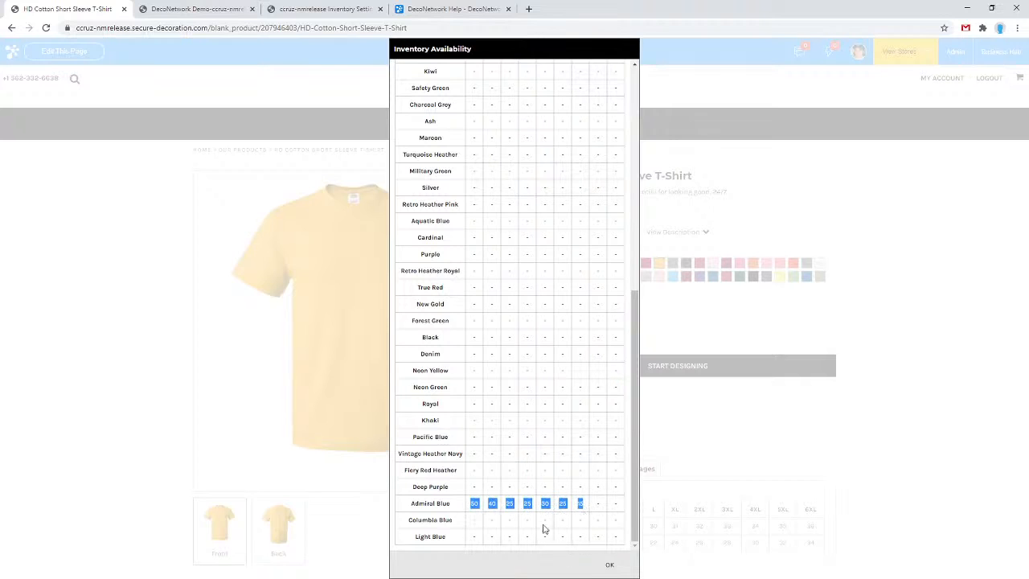
pyautogui.click(441, 487)
# - Look through all colors and sizes in the inventory availability table, and close it
pyautogui.moveTo(636, 473); pyautogui.dragTo(646, 184)
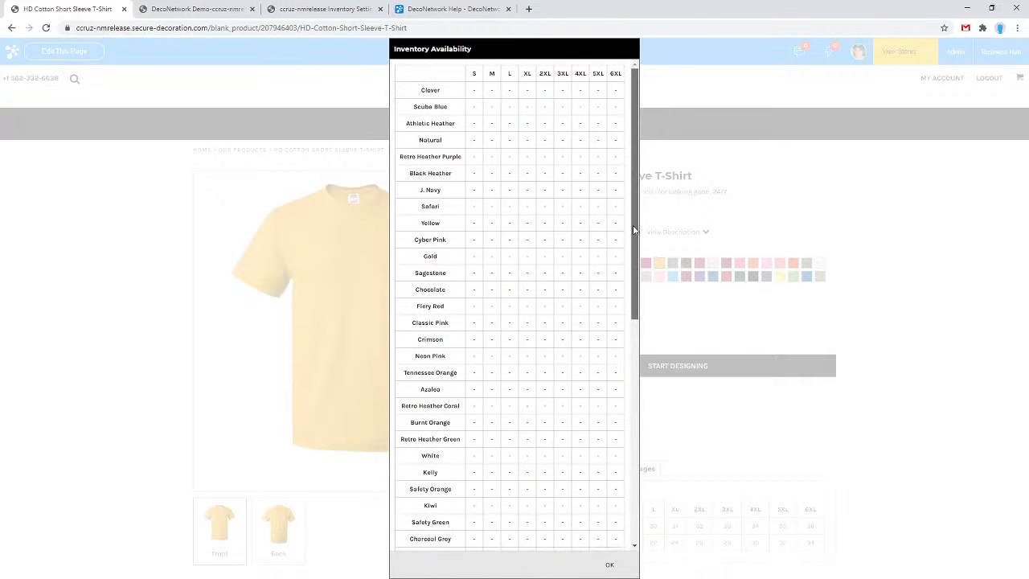
pyautogui.scroll(-5, 624, 287)
pyautogui.scroll(-2, 626, 453)
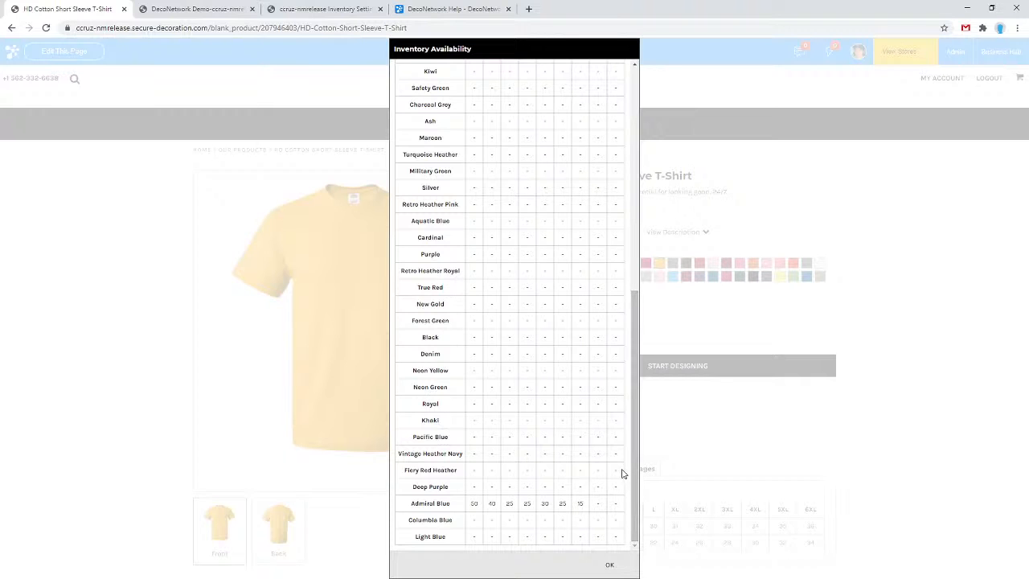
pyautogui.click(611, 566)
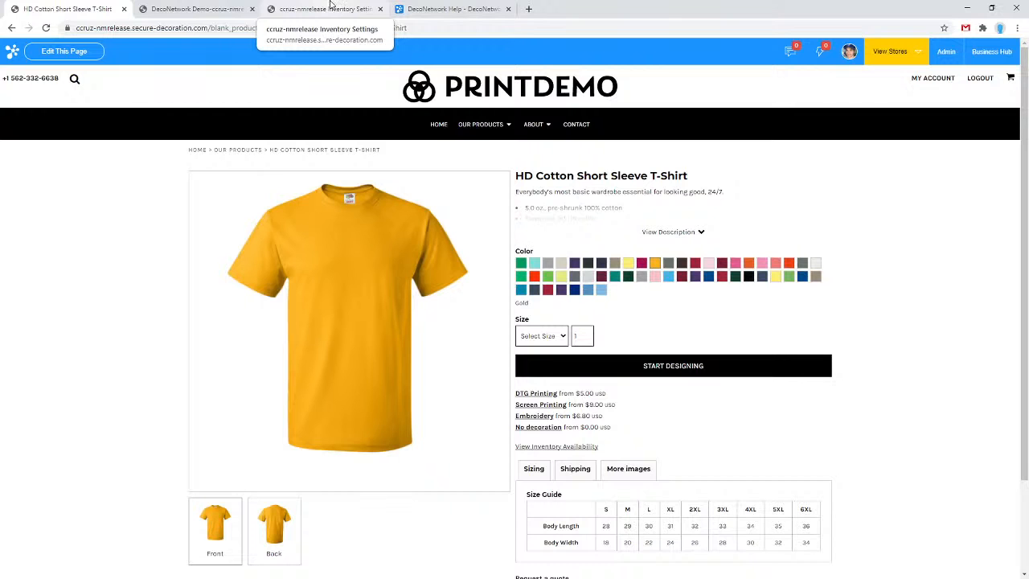
# - Open the general settings of the DTG Printing decoration process in the admin area and enable Rename description
pyautogui.click(281, 8)
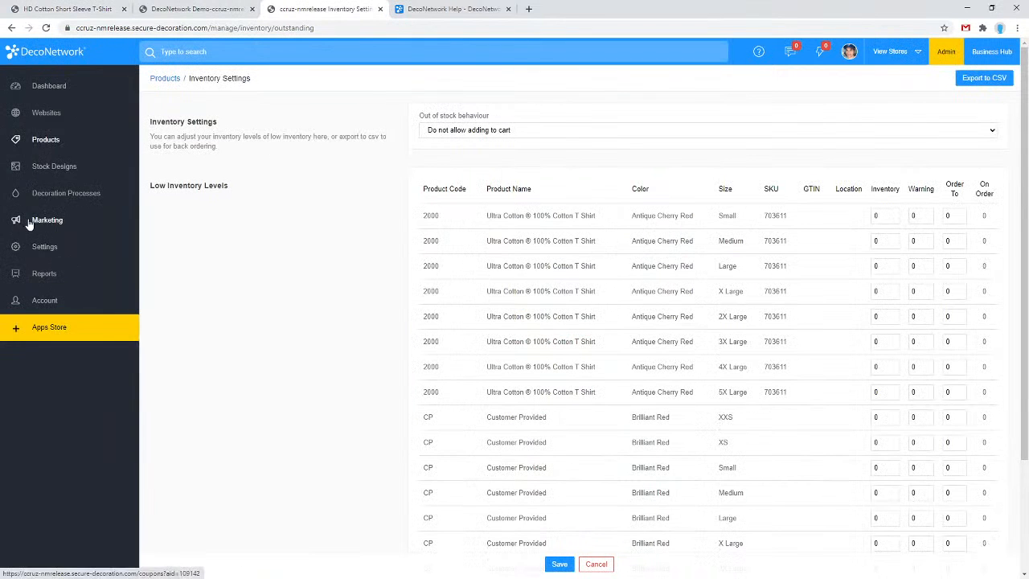
pyautogui.click(54, 200)
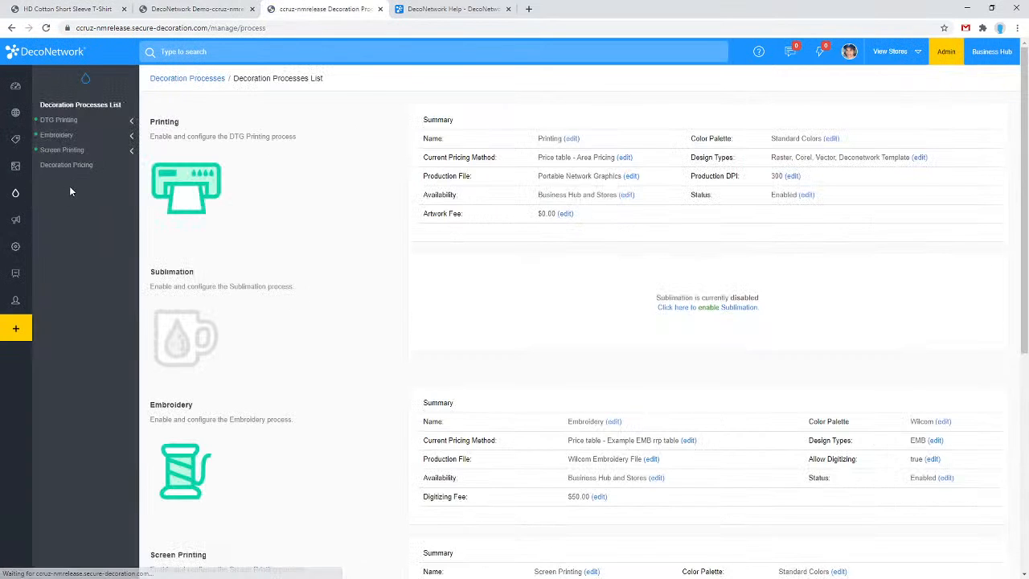
pyautogui.moveTo(27, 88)
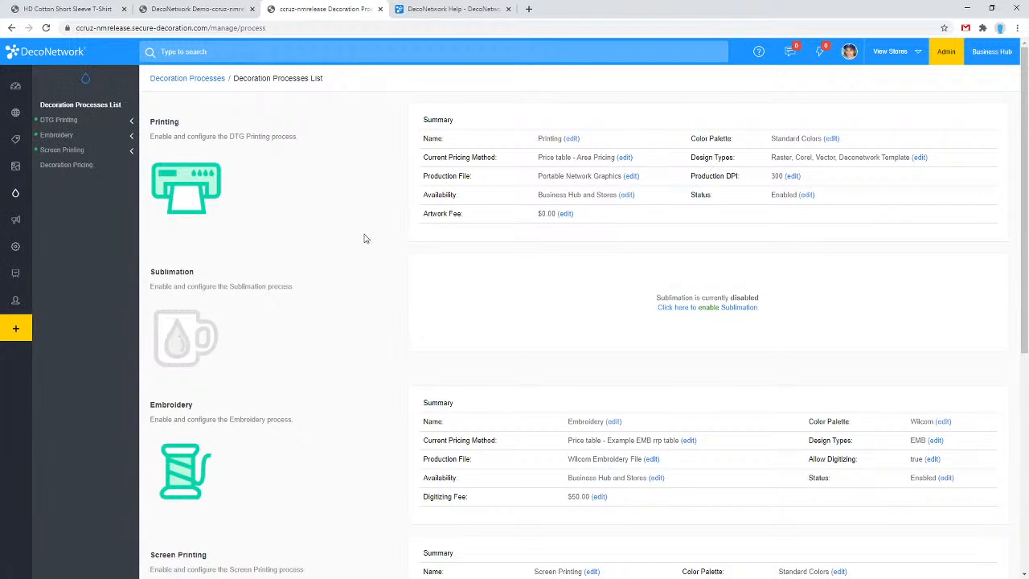
pyautogui.click(92, 123)
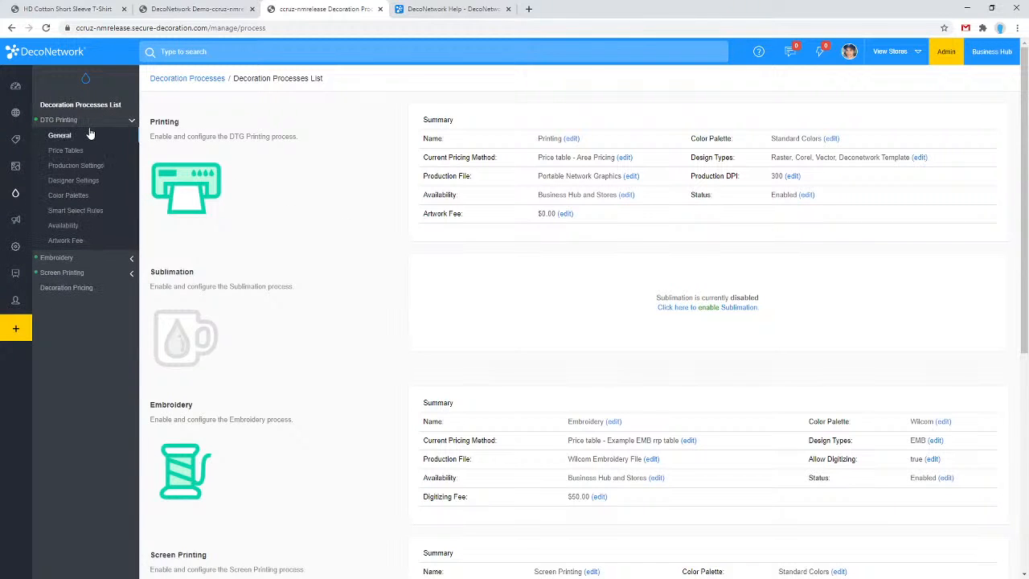
pyautogui.click(81, 138)
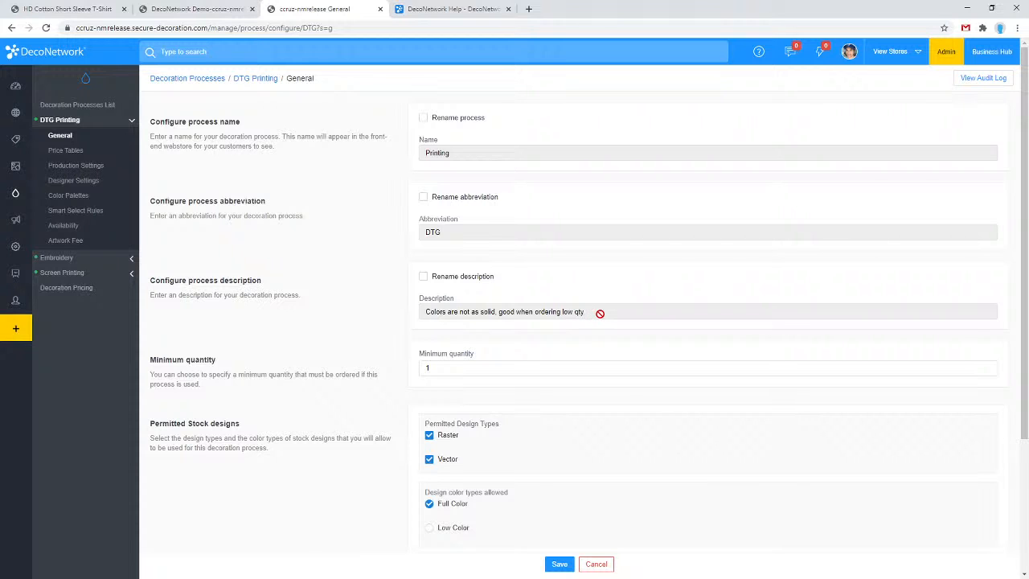
pyautogui.click(464, 278)
pyautogui.click(607, 313)
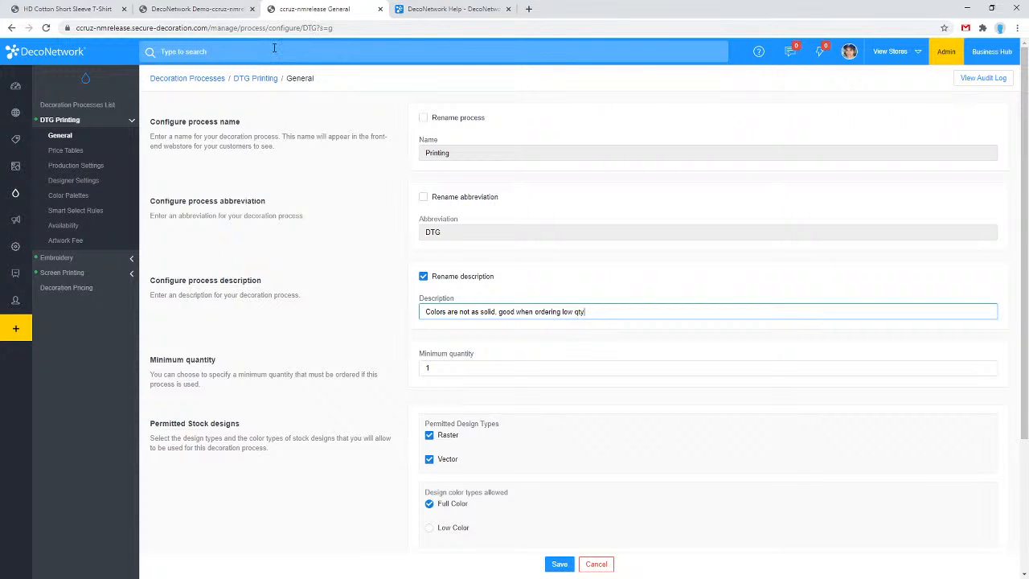
# - Open the storefront t-shirt in the designer without a starting decoration and examine the design types and their process descriptions
pyautogui.click(75, 10)
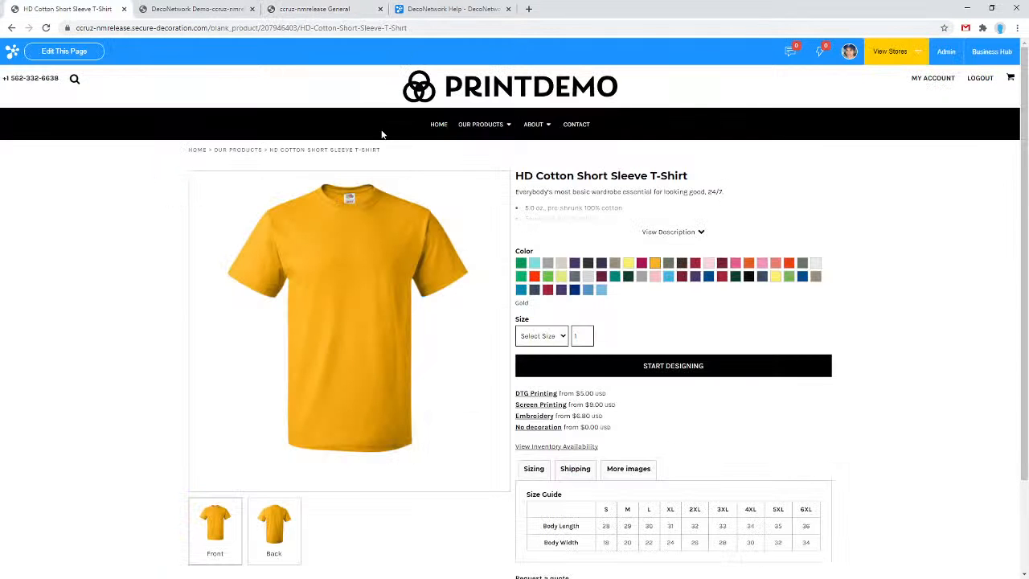
pyautogui.click(681, 369)
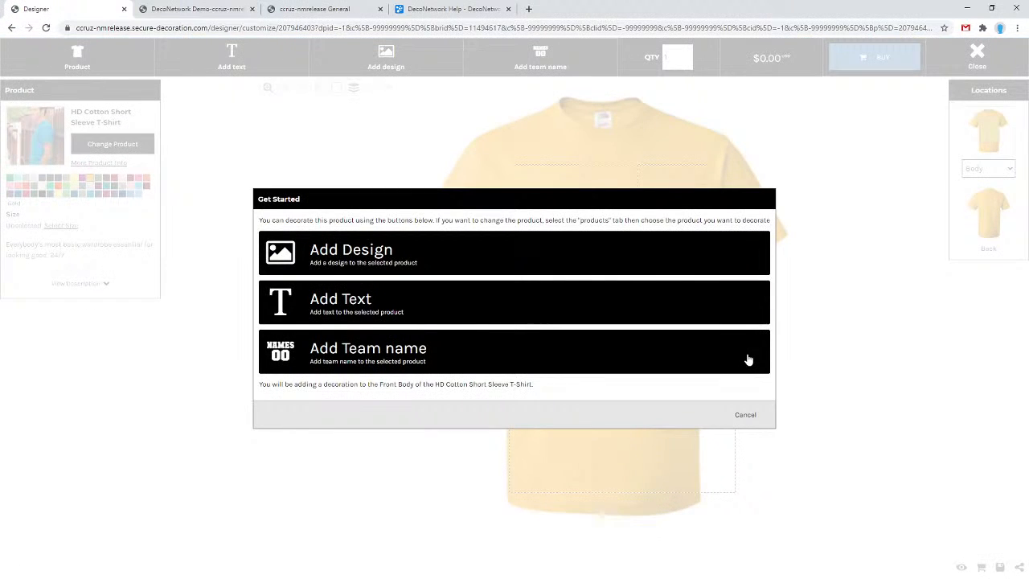
pyautogui.click(745, 415)
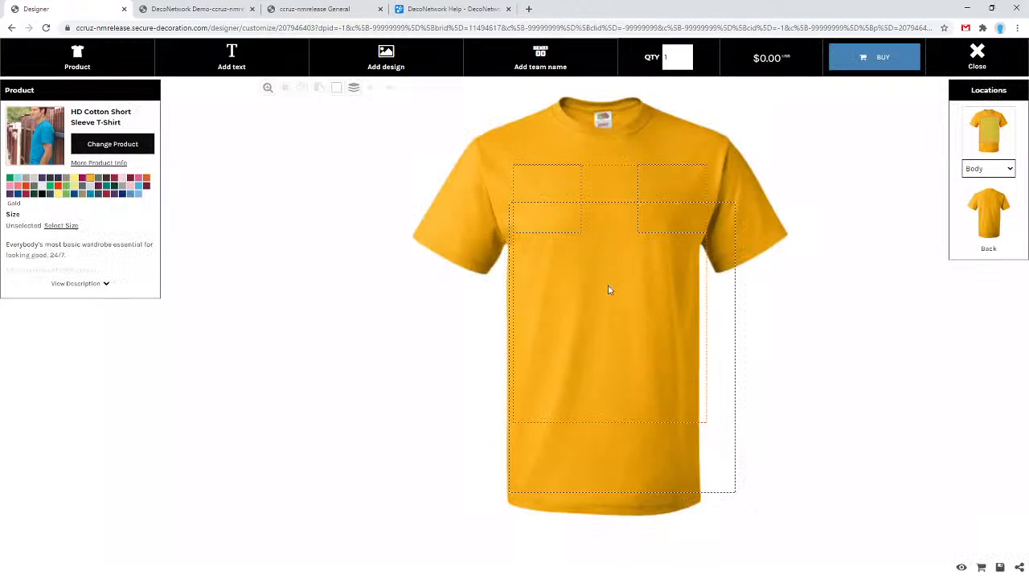
pyautogui.click(384, 70)
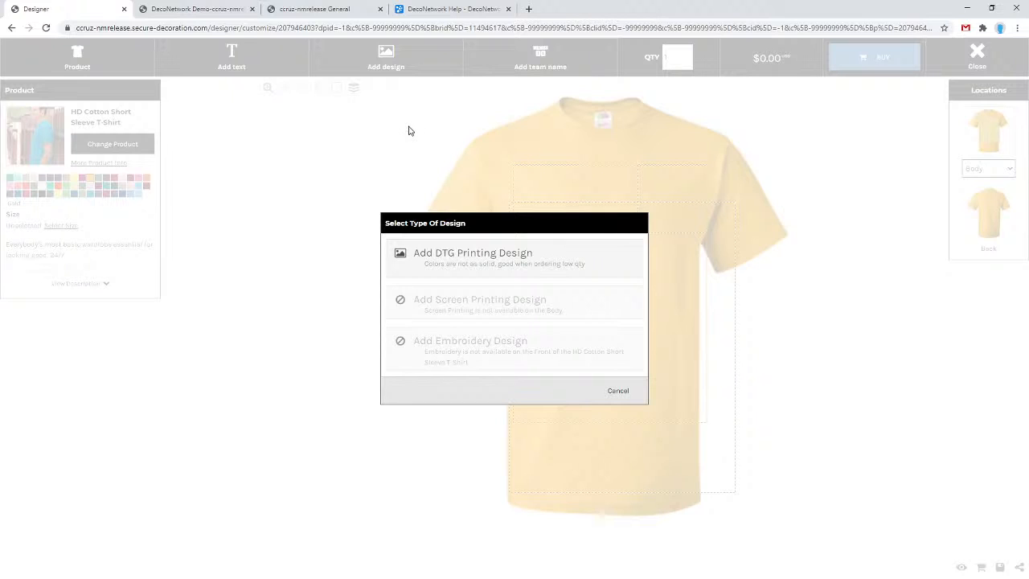
# - Return to the DTG Printing general settings and enable Rename process to make its name editable
pyautogui.click(345, 7)
pyautogui.click(424, 117)
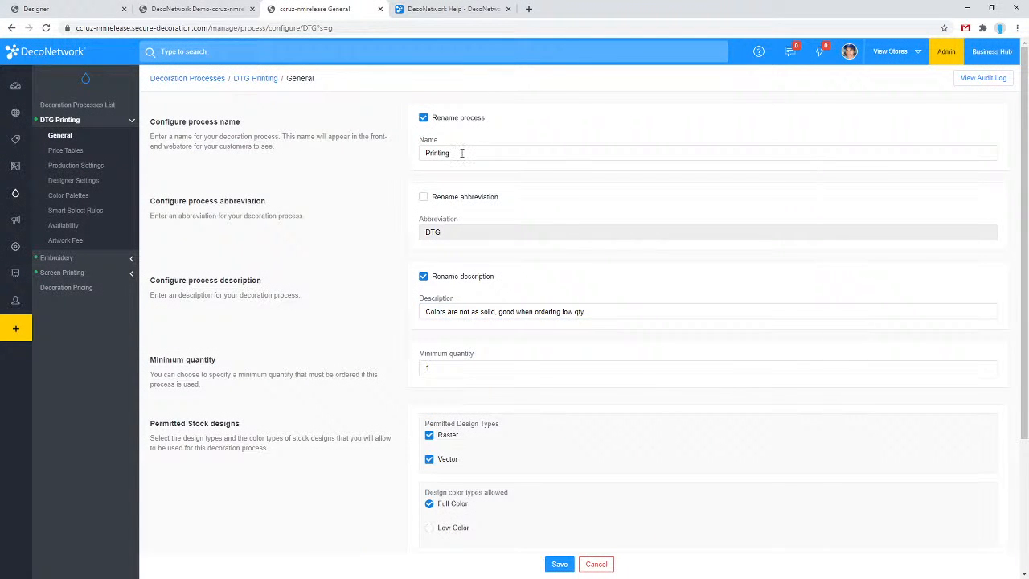
pyautogui.click(462, 153)
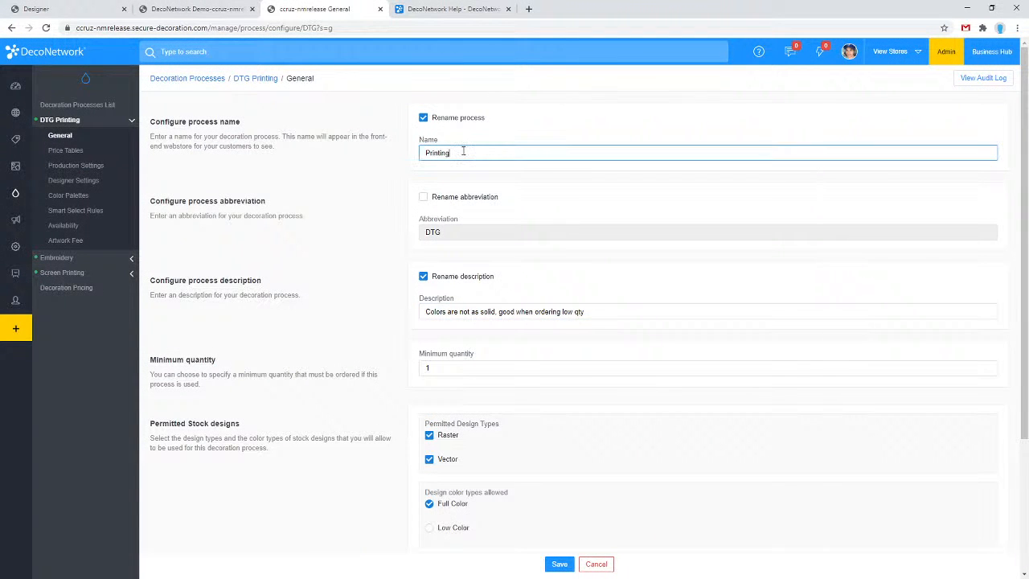
# - Open the Screen Printing general settings, enable Rename process and name the process "Screen Printing (24 and above)"
pyautogui.click(89, 273)
pyautogui.click(79, 167)
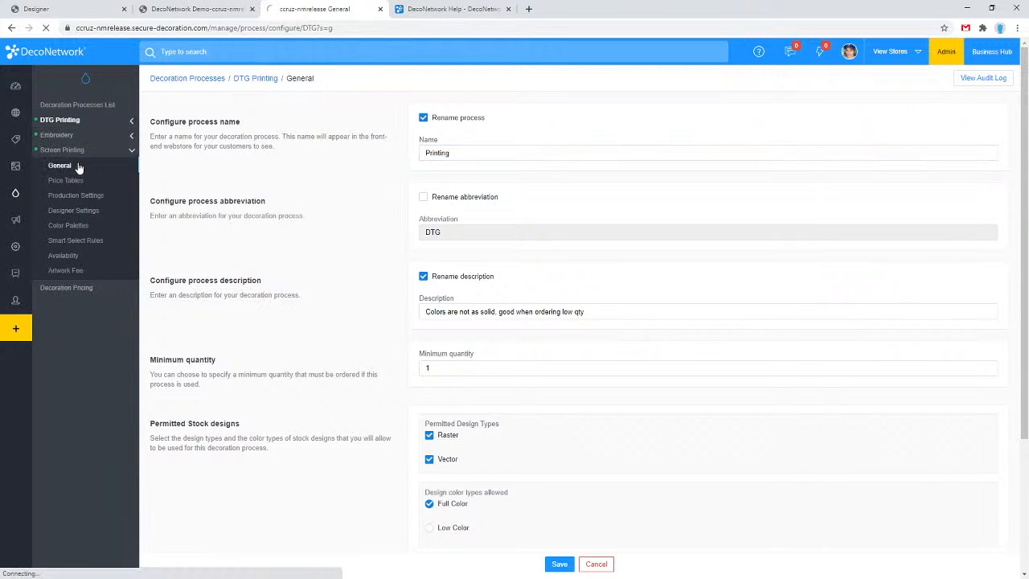
pyautogui.click(470, 116)
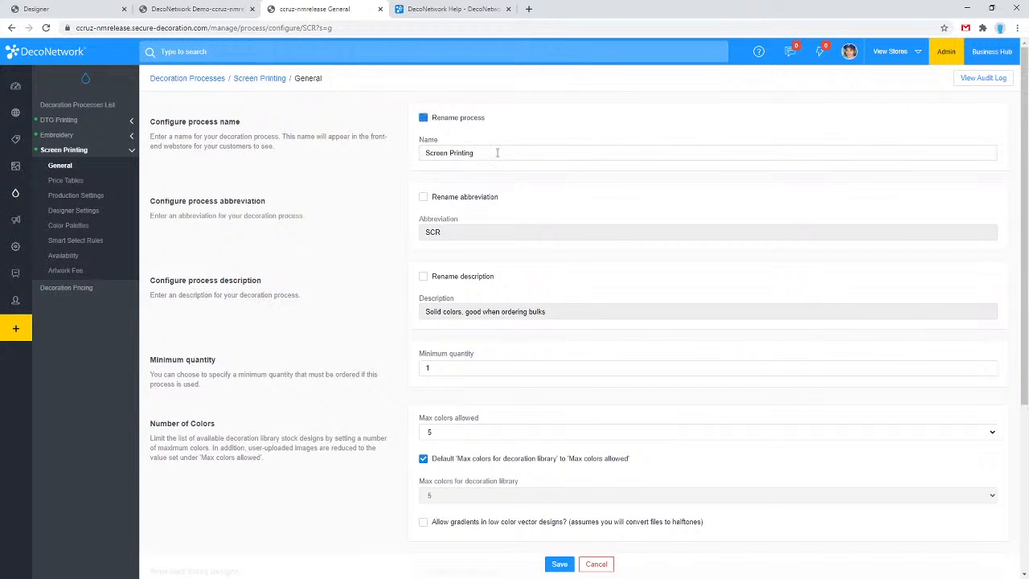
pyautogui.click(498, 153)
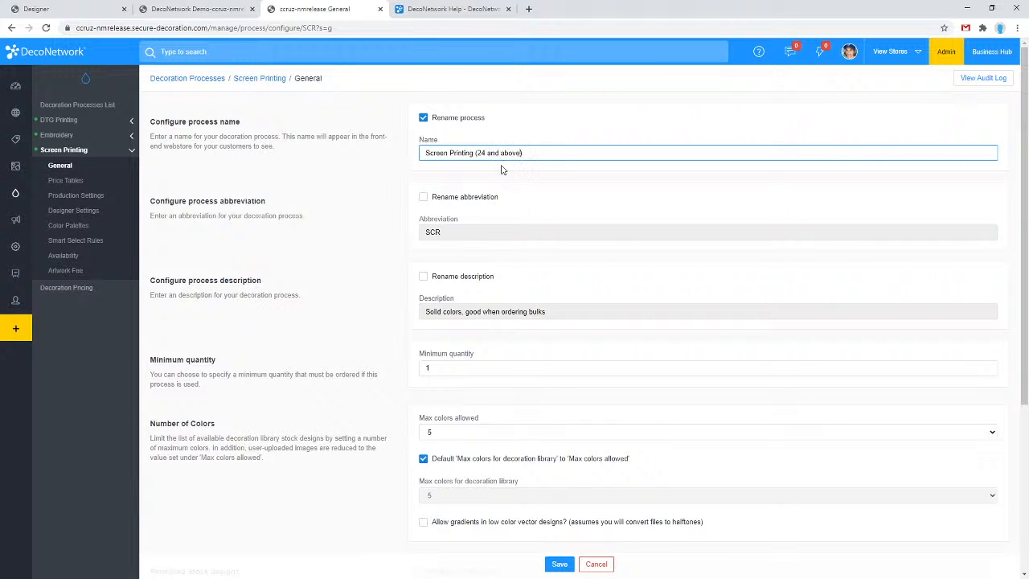
pyautogui.click(450, 9)
pyautogui.click(318, 9)
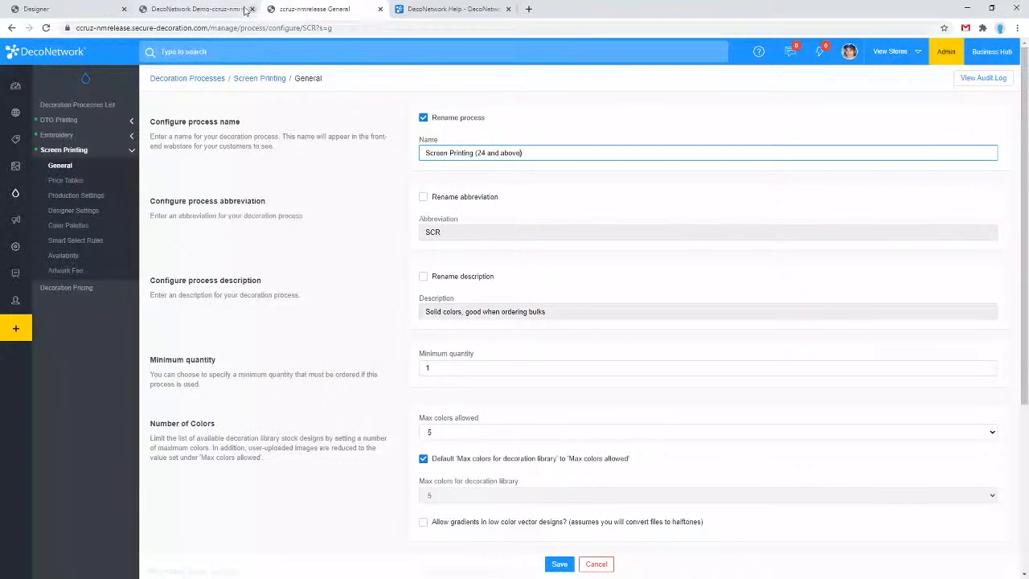
# - Check the process names and descriptions in the designer's design type dialog, then return to the Screen Printing settings
pyautogui.click(245, 11)
pyautogui.click(82, 8)
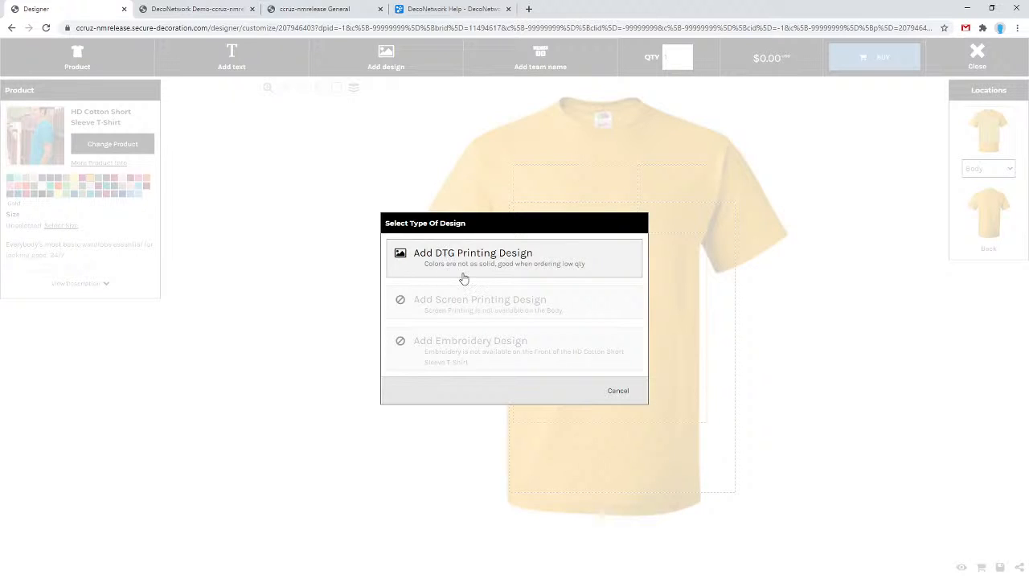
pyautogui.click(317, 9)
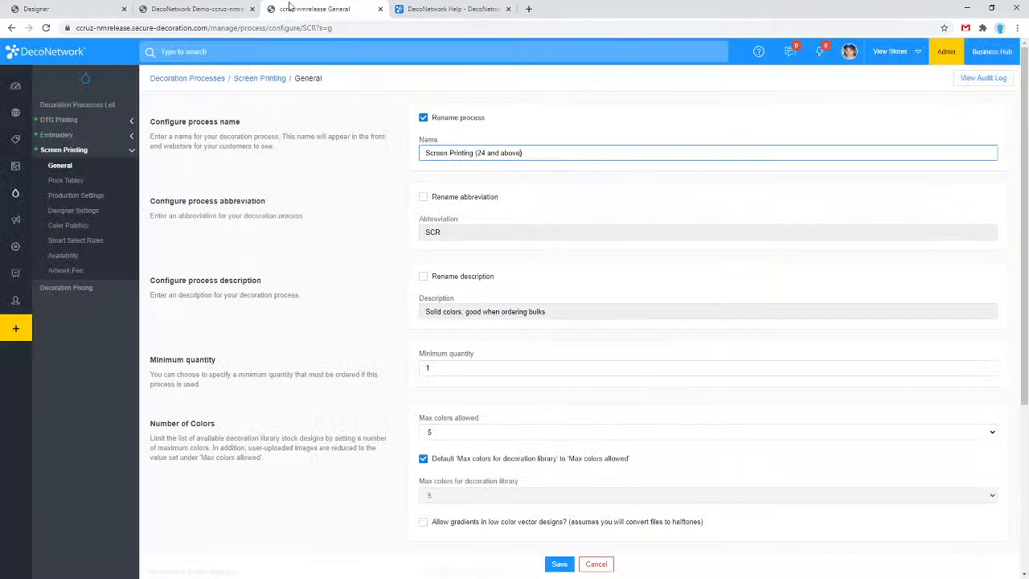
# - Enable Rename description for the Screen Printing process and shorten its name to "Screen Printing"
pyautogui.click(457, 277)
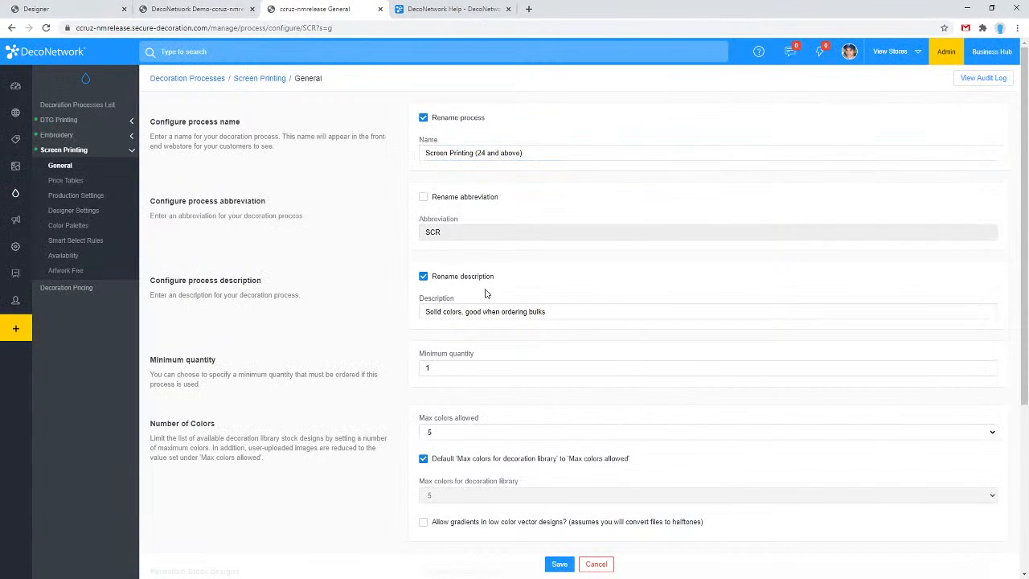
pyautogui.moveTo(473, 160); pyautogui.dragTo(602, 158)
pyautogui.press('BackSpace')
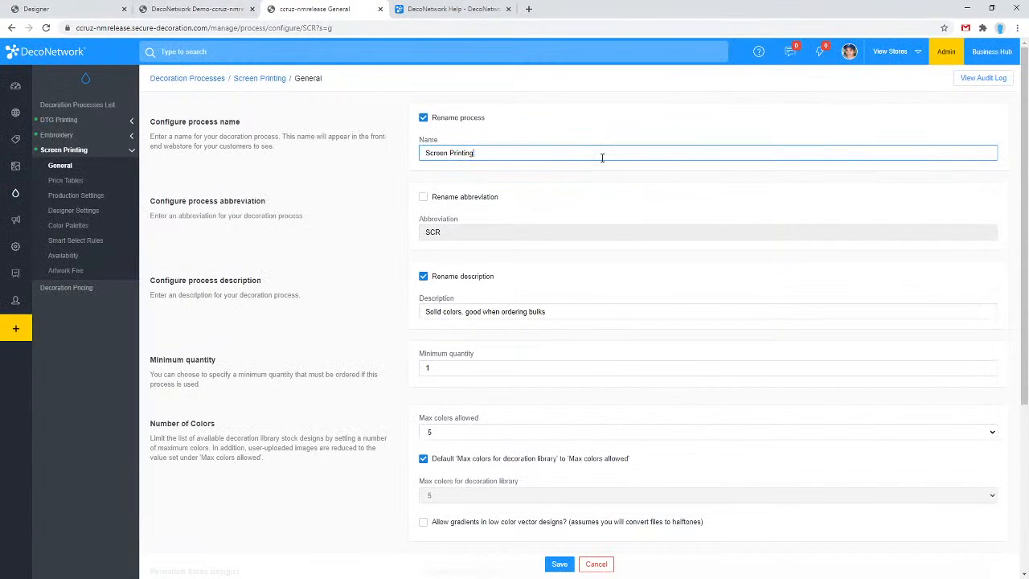
# - Append "Volume discounts available" to the end of the Screen Printing process description
pyautogui.moveTo(550, 312)
pyautogui.mouseDown()
pyautogui.moveTo(425, 311)
pyautogui.moveTo(542, 314)
pyautogui.mouseUp()
pyautogui.click(439, 312)
pyautogui.click(562, 310)
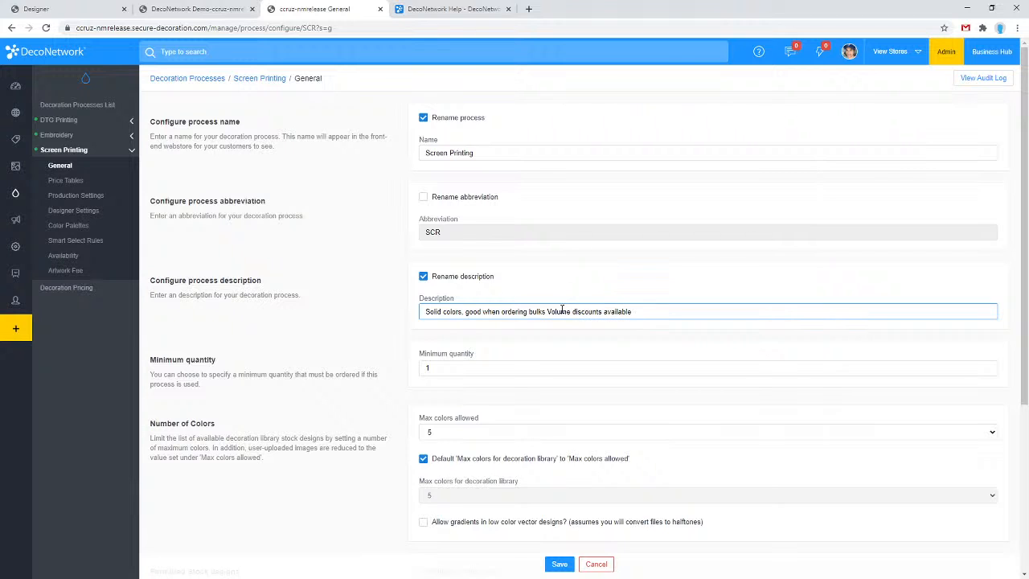
# - Replace "good when ordering bulks" in the Screen Printing description with "best for high volume orders."
pyautogui.moveTo(466, 311); pyautogui.dragTo(512, 314)
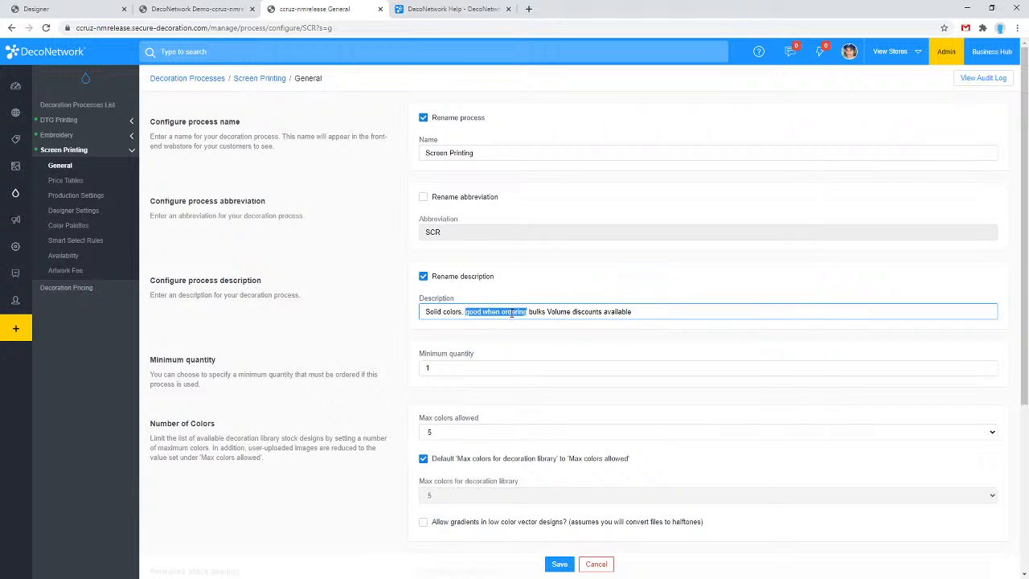
pyautogui.write('best for ')
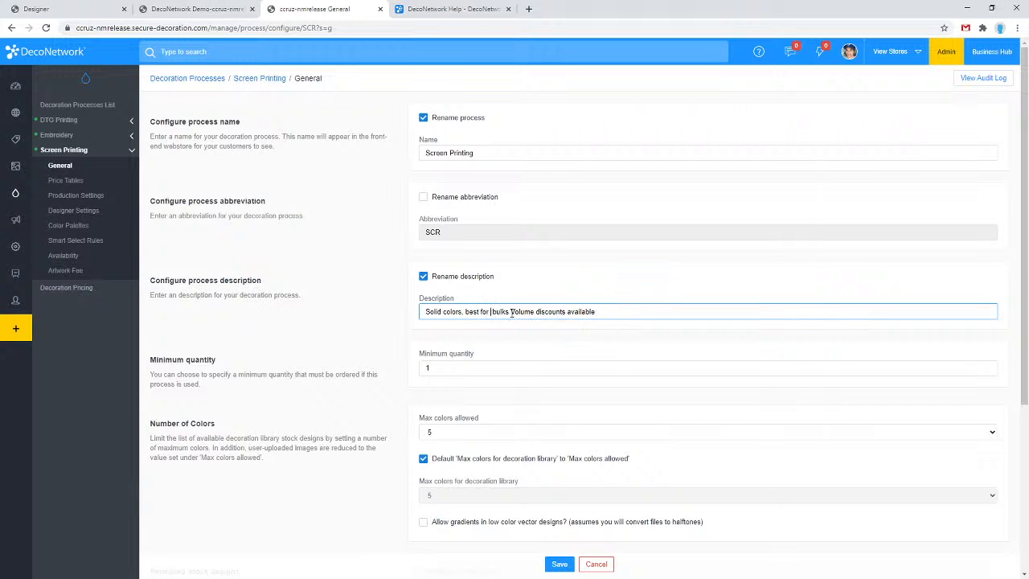
pyautogui.write('high ')
pyautogui.write('volume order')
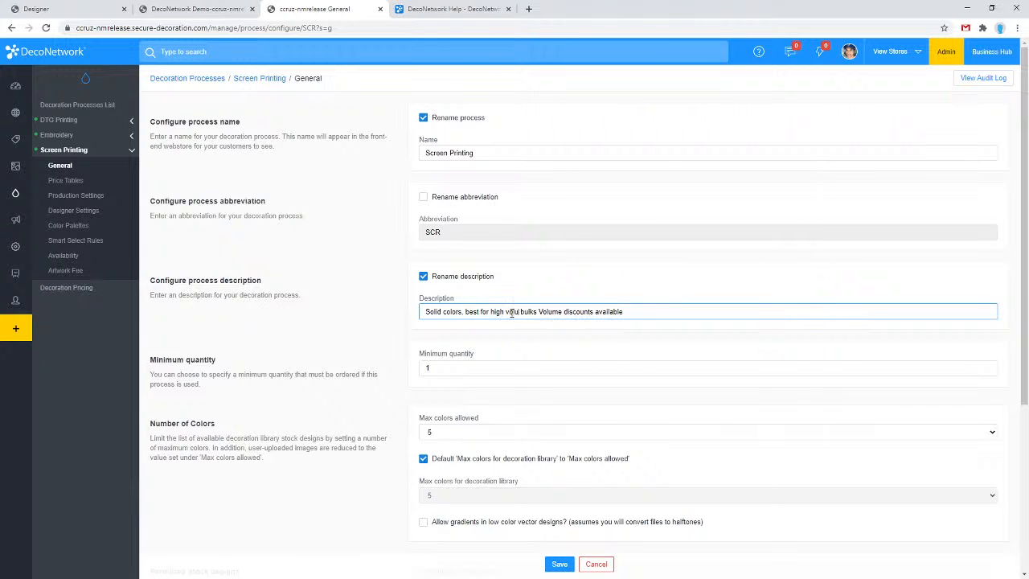
pyautogui.write('s')
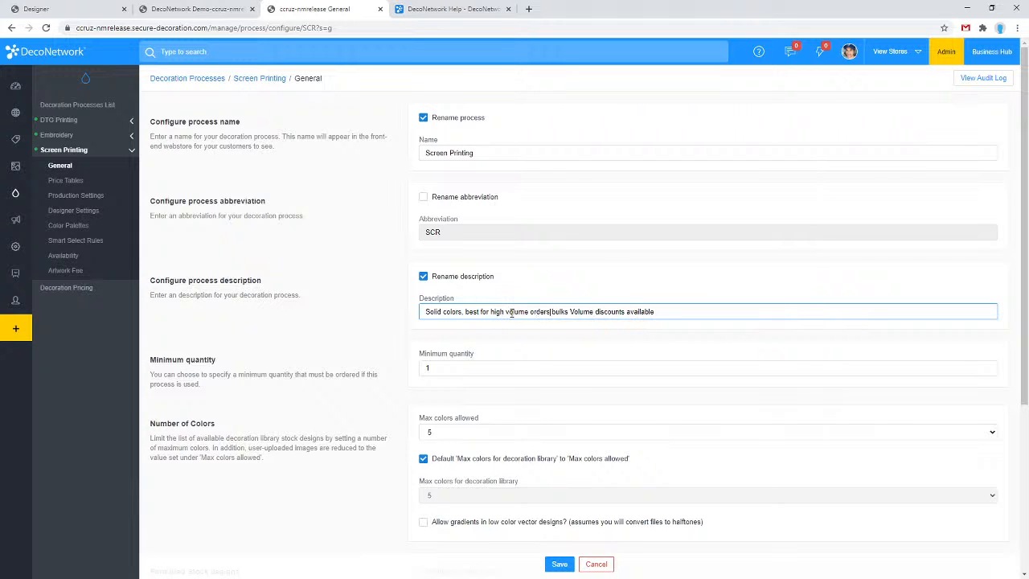
pyautogui.press('Delete')
pyautogui.press('Delete')
pyautogui.press('Delete')
pyautogui.press('Delete')
pyautogui.press('Delete')
pyautogui.press('Delete')
pyautogui.press('Delete')
pyautogui.write('.')
# - Shorten the closing phrase of the Screen Printing description to "Discounts available" and save the process settings
pyautogui.press('Delete')
pyautogui.press('Delete')
pyautogui.press('Delete')
pyautogui.press('Delete')
pyautogui.press('Delete')
pyautogui.press('Delete')
pyautogui.press('Delete')
pyautogui.write('D')
pyautogui.press('Delete')
pyautogui.click(560, 563)
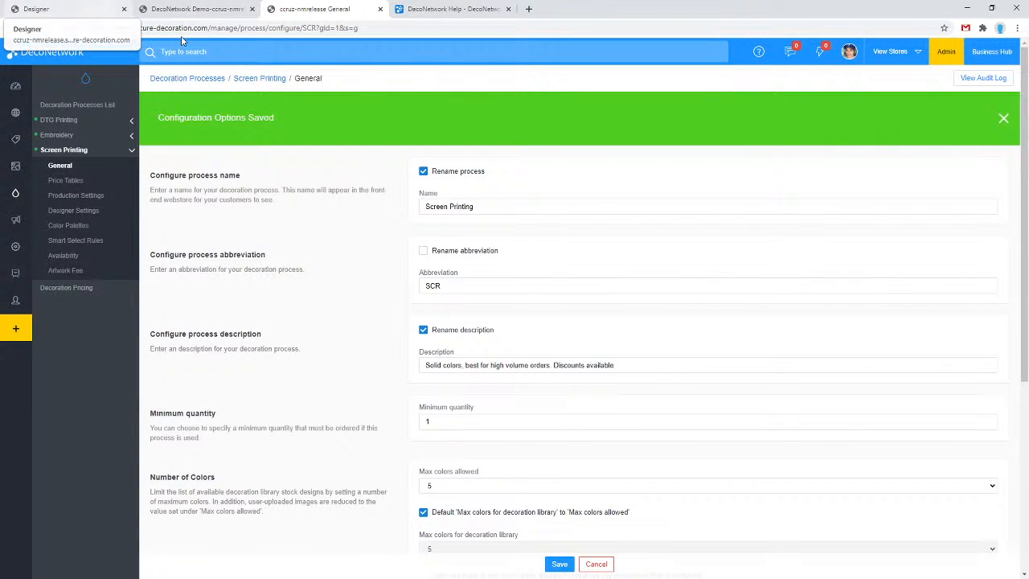
# - Open the general settings of the DTG Printing process after a glance at the designer and enable Rename description
pyautogui.click(76, 9)
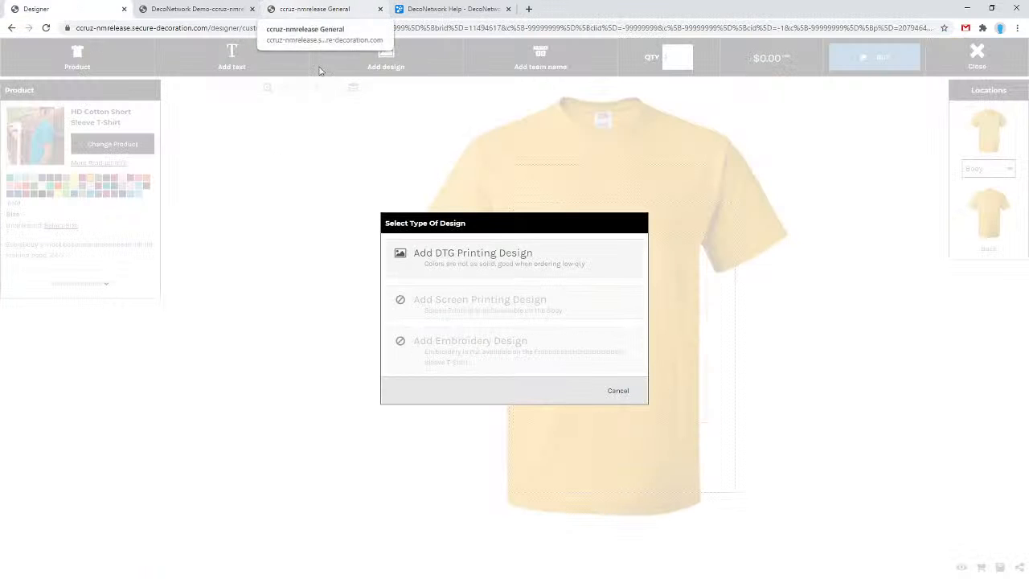
pyautogui.click(322, 9)
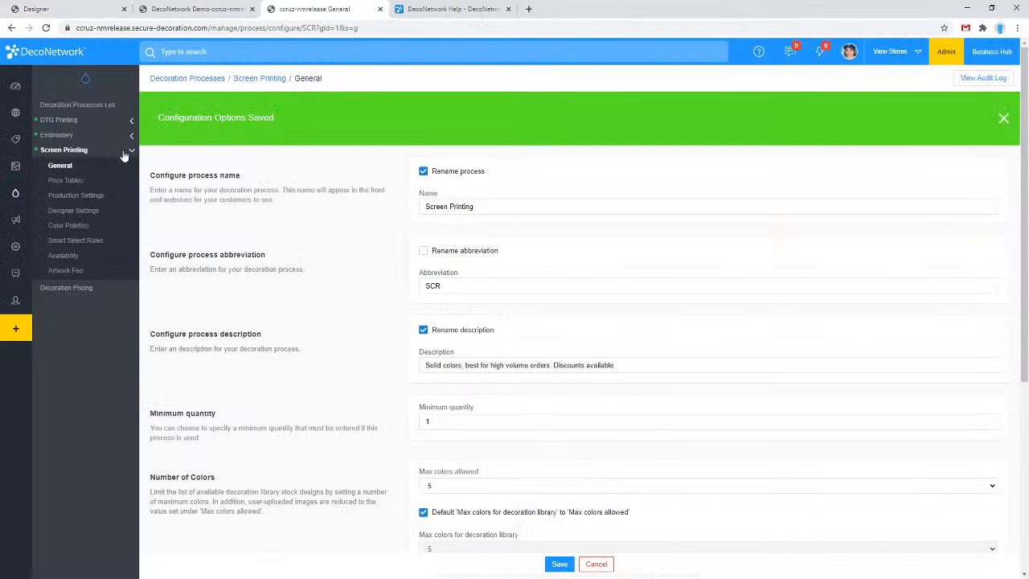
pyautogui.click(60, 120)
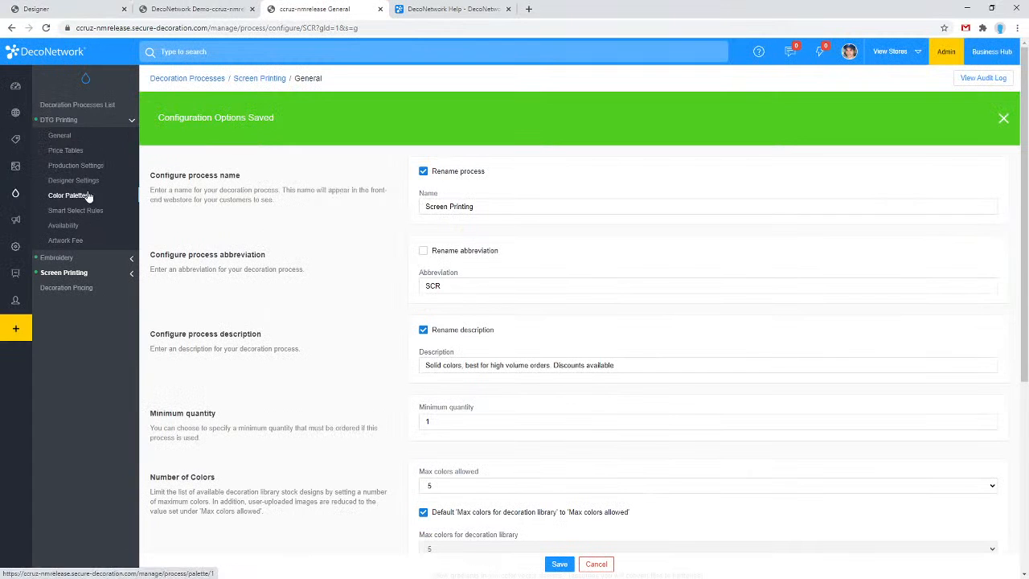
pyautogui.click(65, 136)
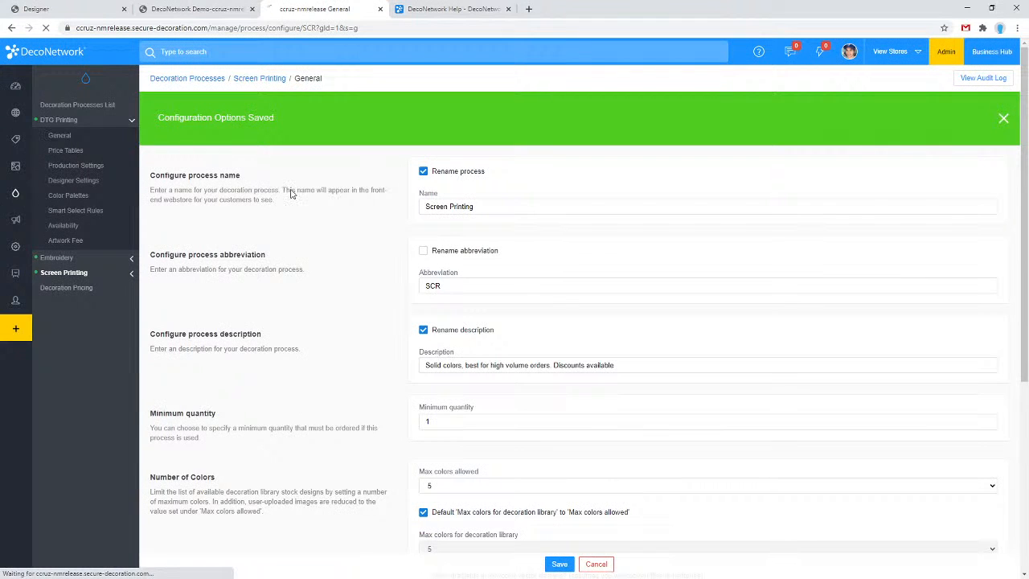
pyautogui.click(460, 277)
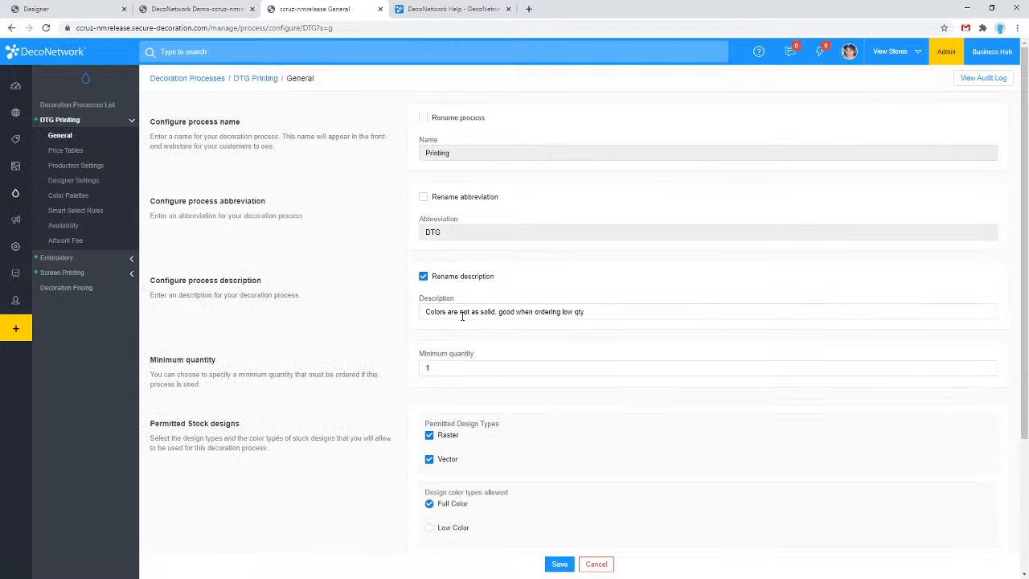
# - Set the DTG Printing description to "Great for full color images, good for one-offs" and save the settings
pyautogui.moveTo(485, 314); pyautogui.dragTo(381, 316)
pyautogui.write('Great')
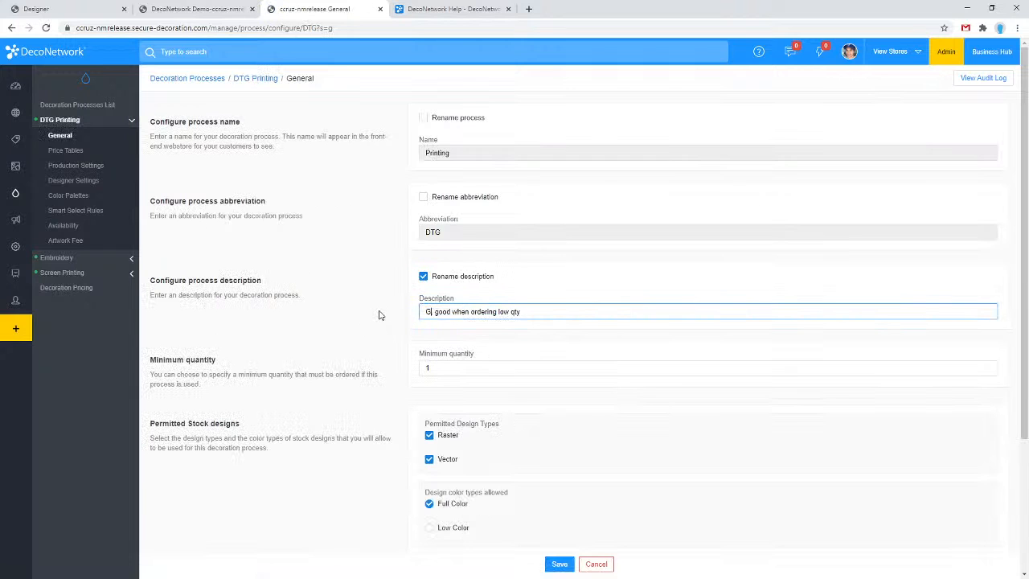
pyautogui.write(' for full color images')
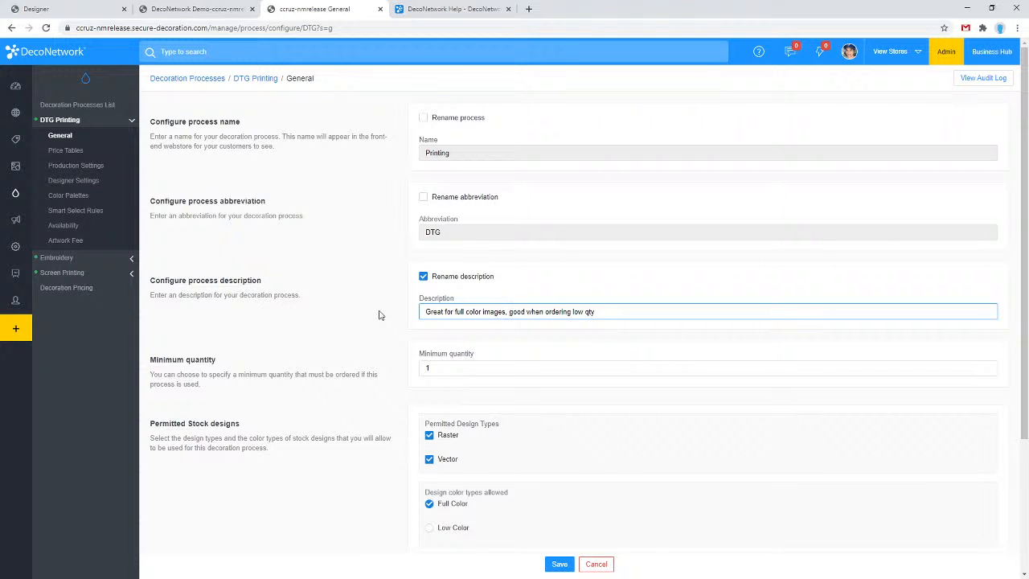
pyautogui.hotkey('shift', 'End')
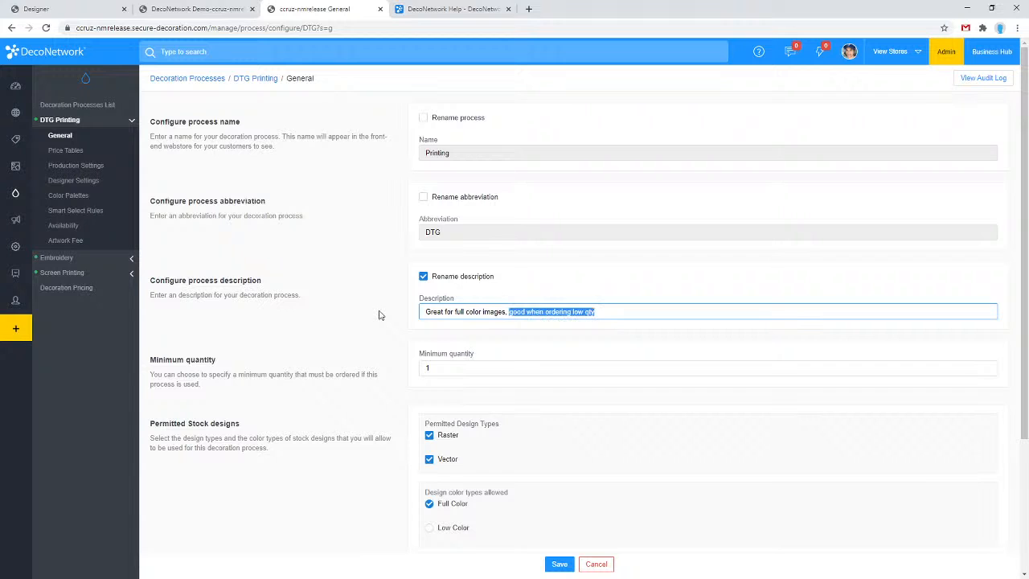
pyautogui.write('c')
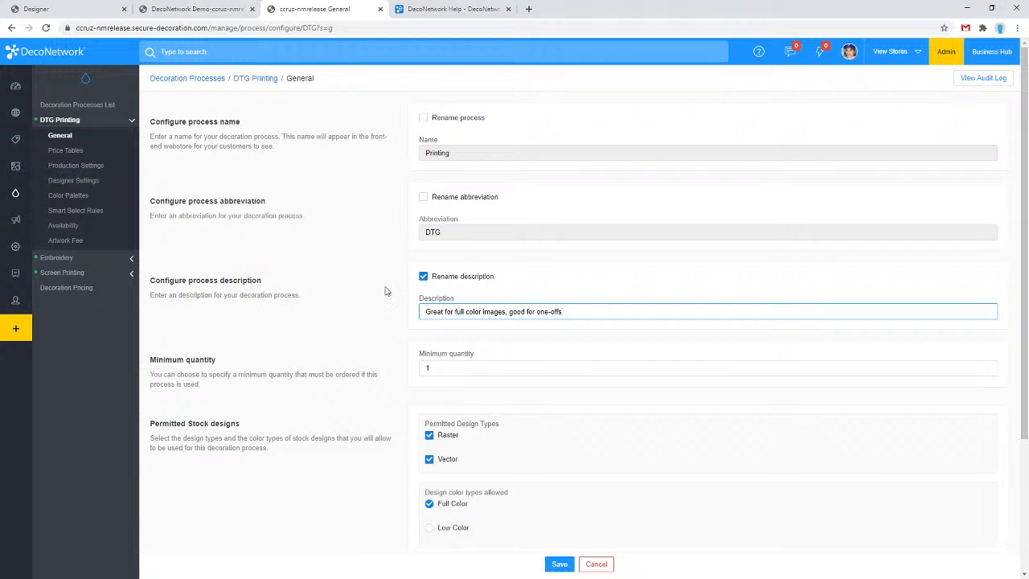
pyautogui.click(560, 564)
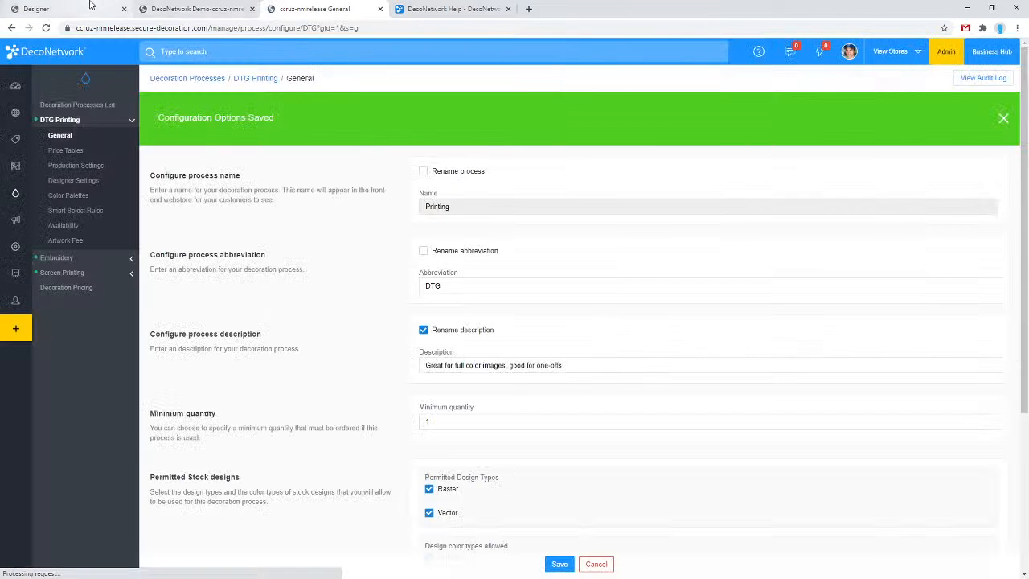
# - Reload the designer and open the design type selection to check the DTG Printing description
pyautogui.click(91, 6)
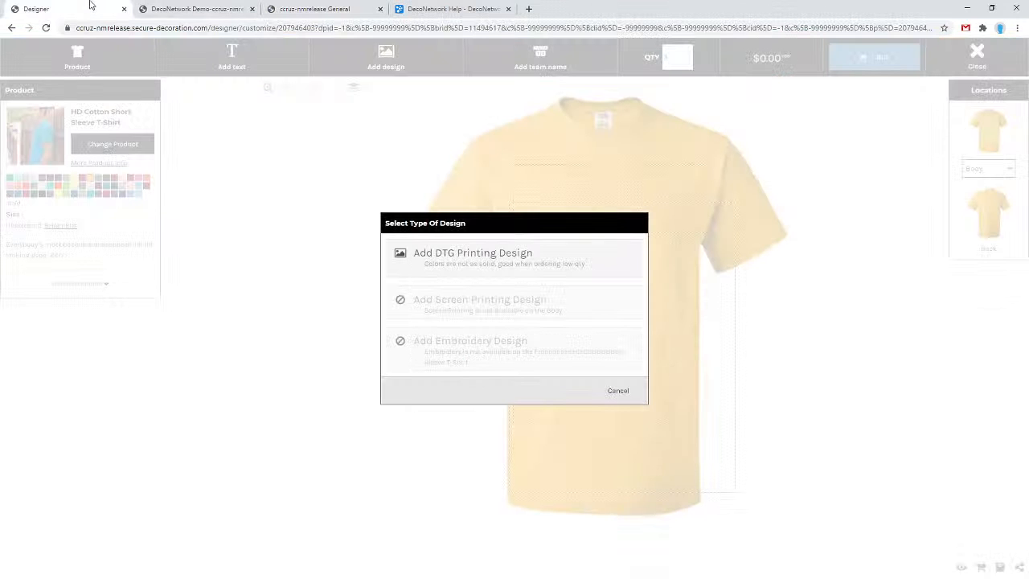
pyautogui.press('F5')
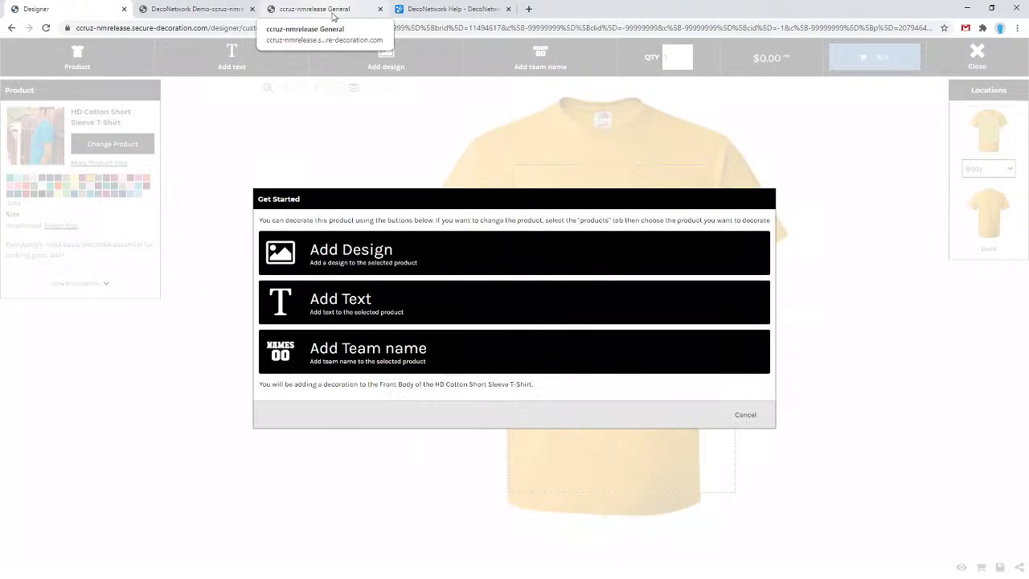
pyautogui.click(746, 415)
pyautogui.click(383, 65)
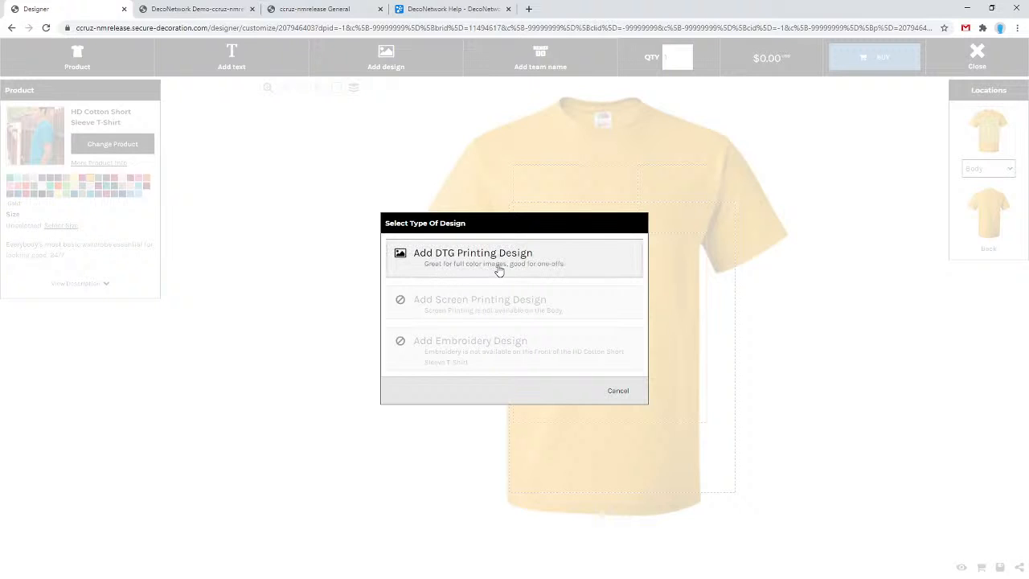
# - Open the Global Designer Settings under the admin area's website settings
pyautogui.click(332, 8)
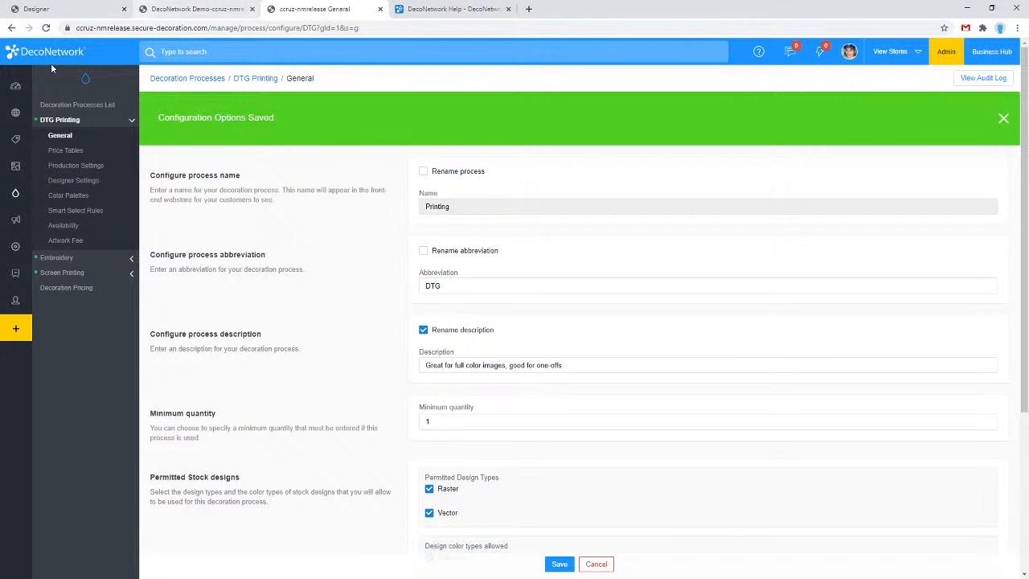
pyautogui.click(38, 115)
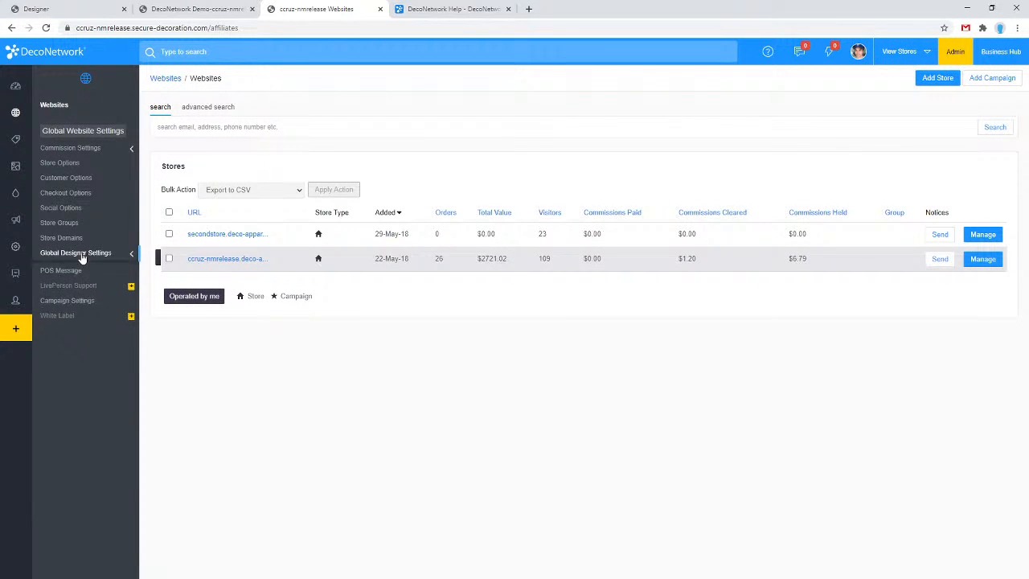
pyautogui.click(81, 254)
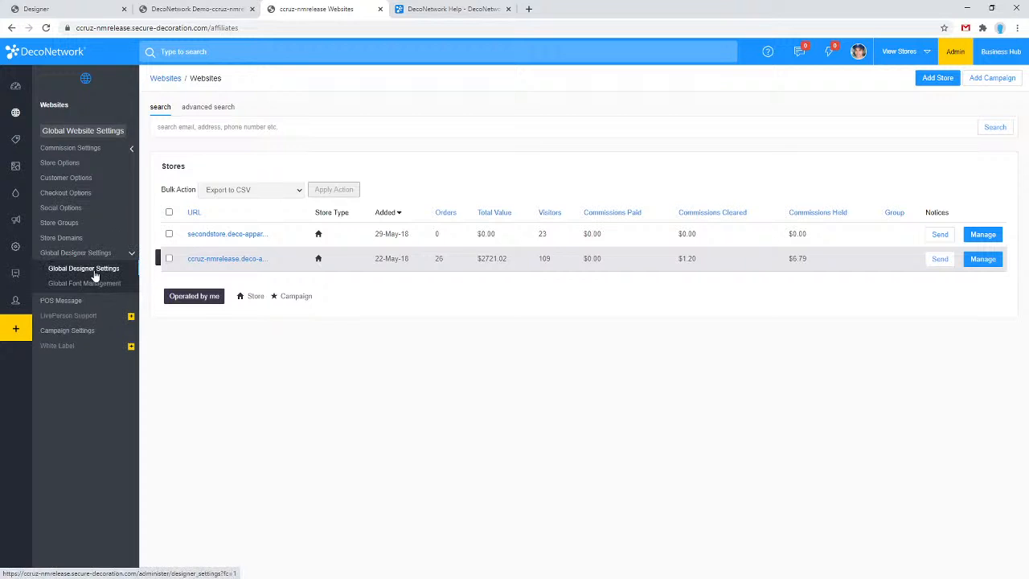
pyautogui.click(95, 274)
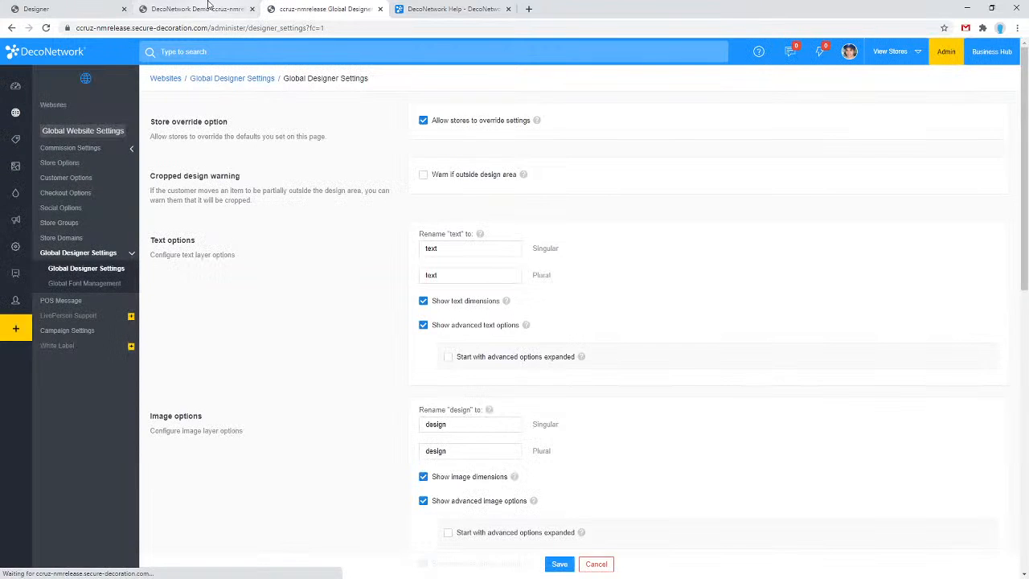
# - Examine the Get Started and design type dialogs for the t-shirt in the designer, then dismiss them
pyautogui.click(62, 7)
pyautogui.click(626, 394)
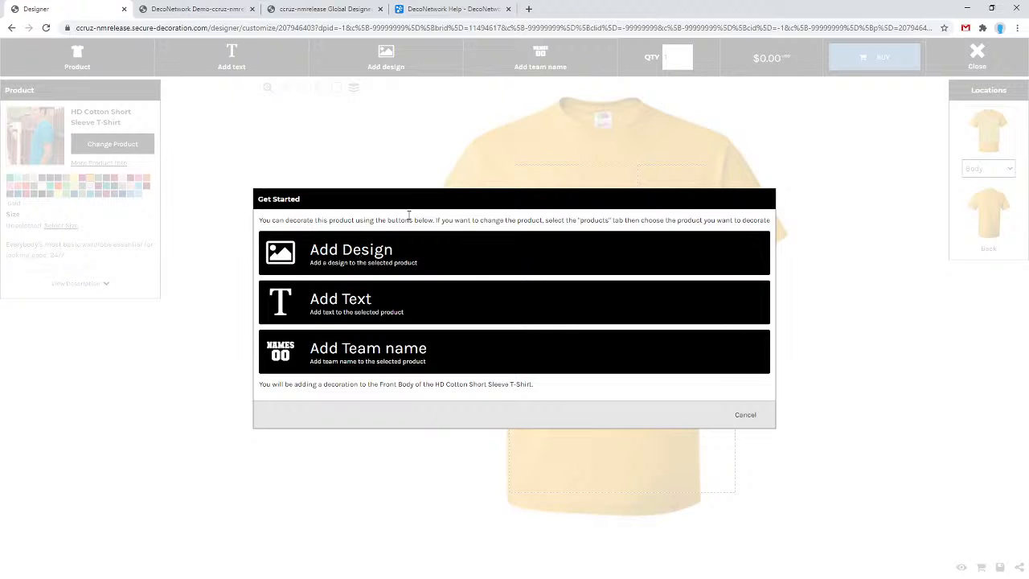
pyautogui.click(356, 262)
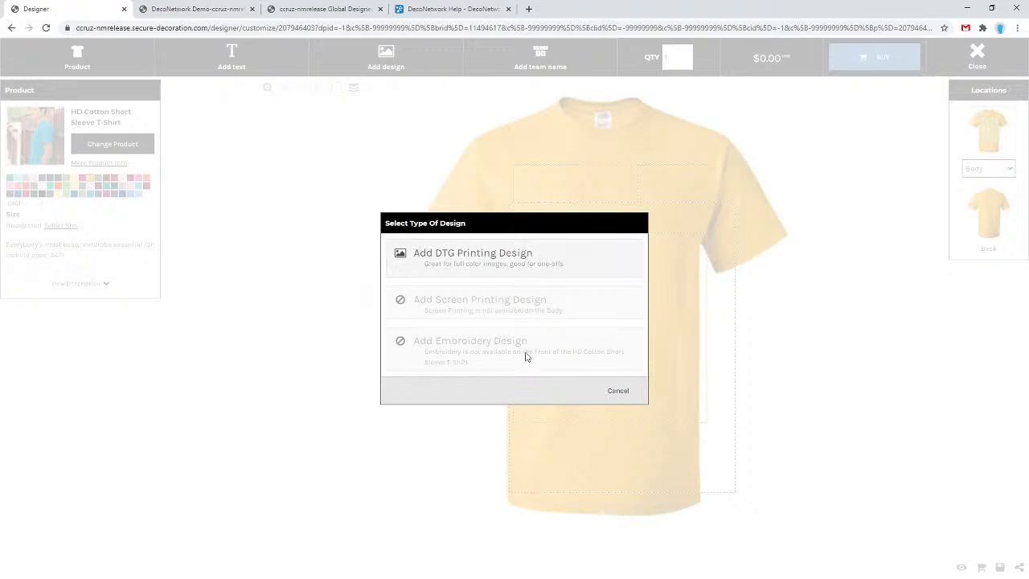
pyautogui.click(619, 392)
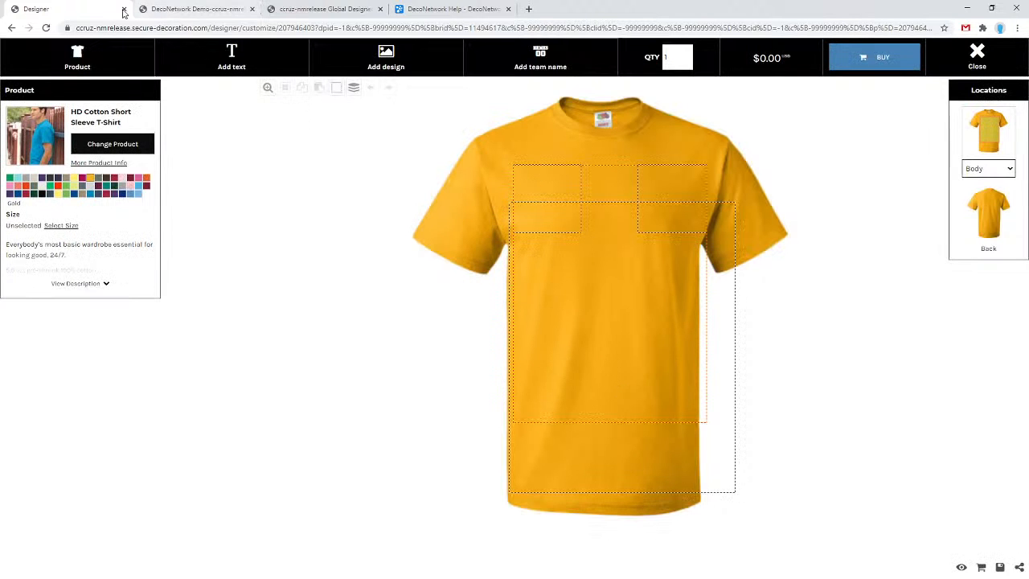
# - Review the loading behavior and decoration process options in the Global Designer Settings and save the settings
pyautogui.click(228, 7)
pyautogui.click(296, 6)
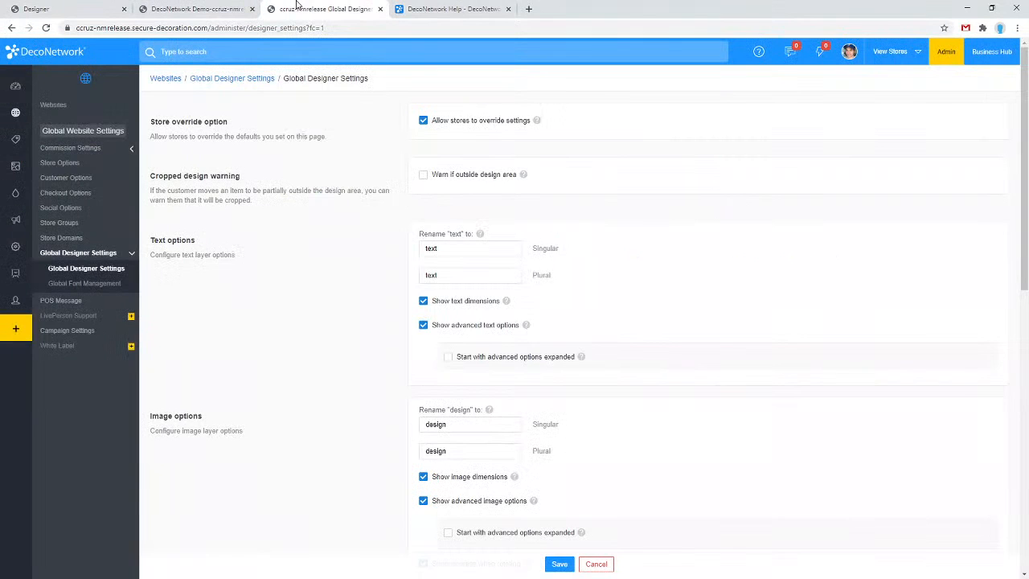
pyautogui.scroll(-4, 409, 278)
pyautogui.scroll(4, 409, 274)
pyautogui.scroll(-8, 449, 333)
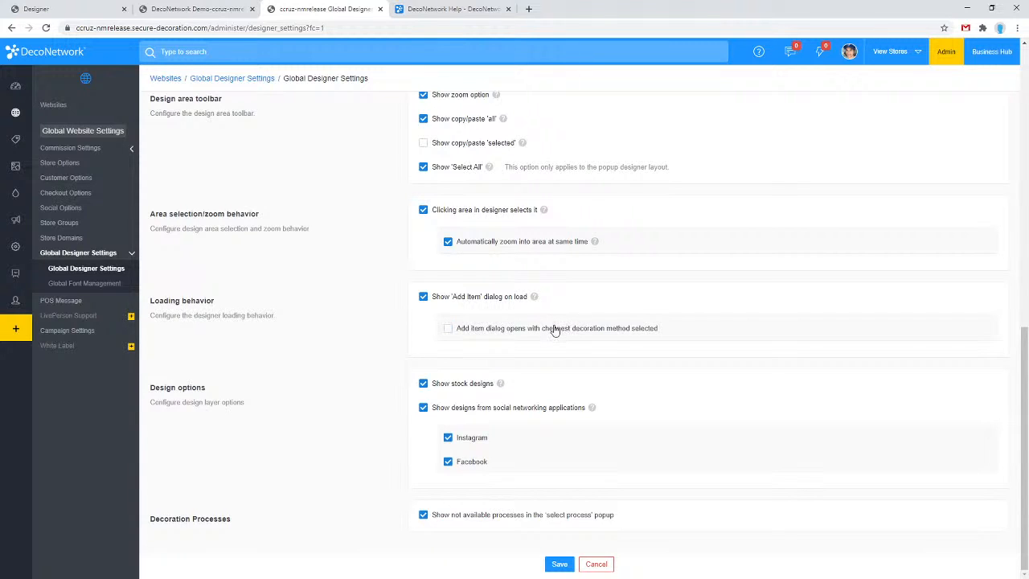
pyautogui.click(563, 565)
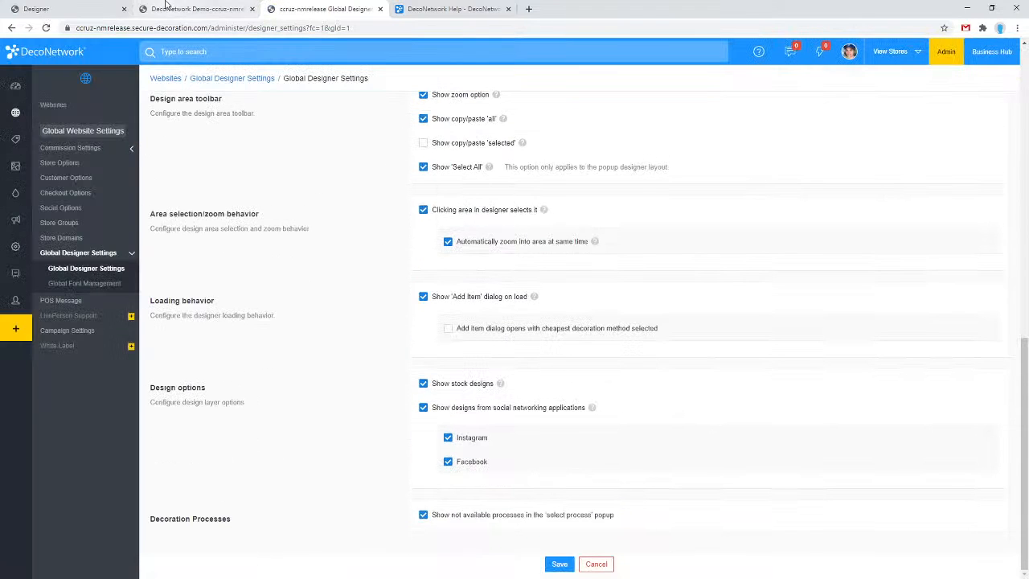
# - Reload the t-shirt in the designer from its base address ending in /designer/customize/207946403, without the query parameters
pyautogui.click(90, 10)
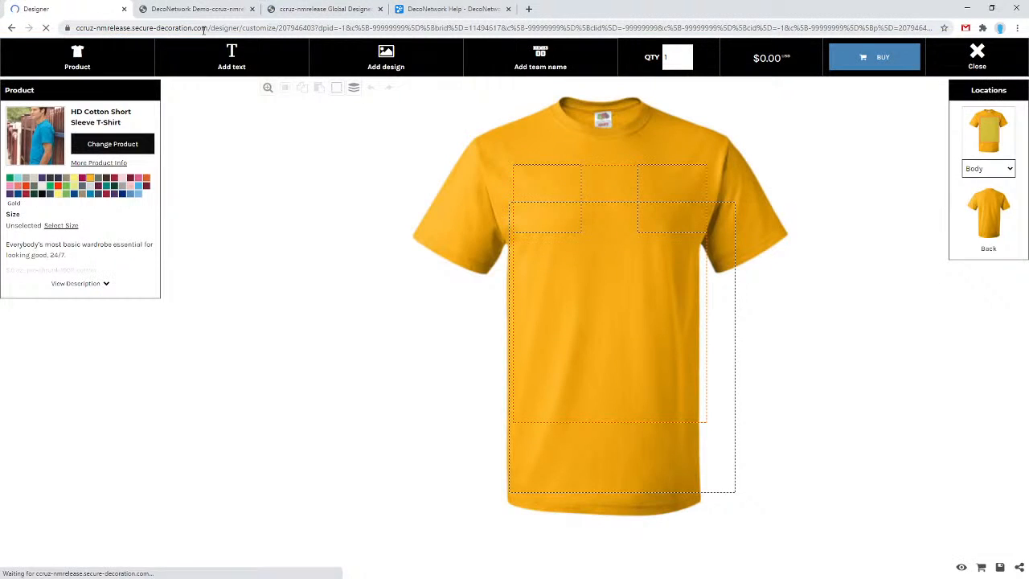
pyautogui.moveTo(315, 28); pyautogui.dragTo(9, 20)
pyautogui.hotkey('ctrl', 'c')
pyautogui.hotkey('ctrl', 'a')
pyautogui.hotkey('ctrl', 'v')
pyautogui.press('Return')
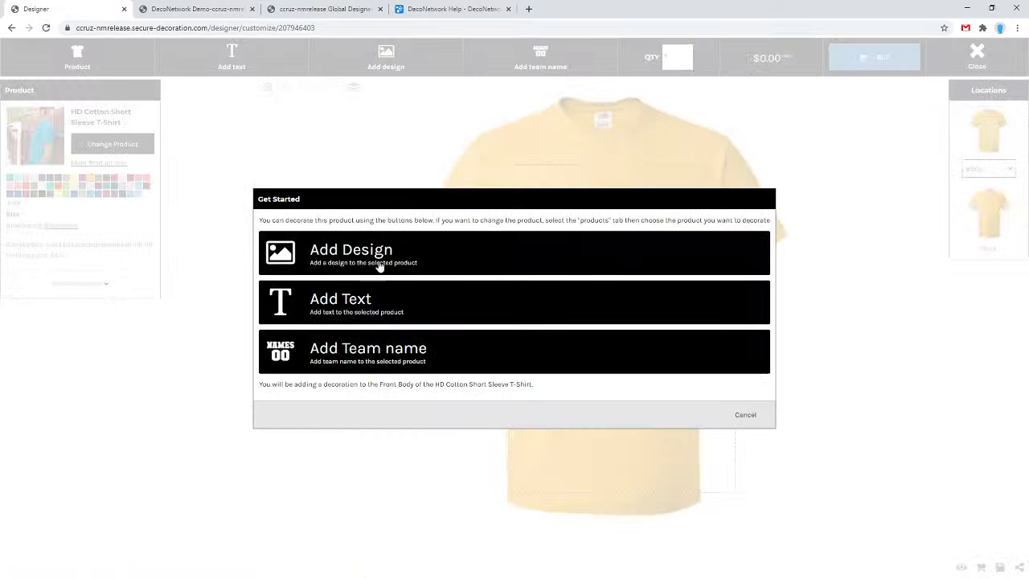
# - Examine the decoration processes offered for adding a design to the t-shirt, reload the designer, check them again and dismiss the dialog
pyautogui.click(377, 264)
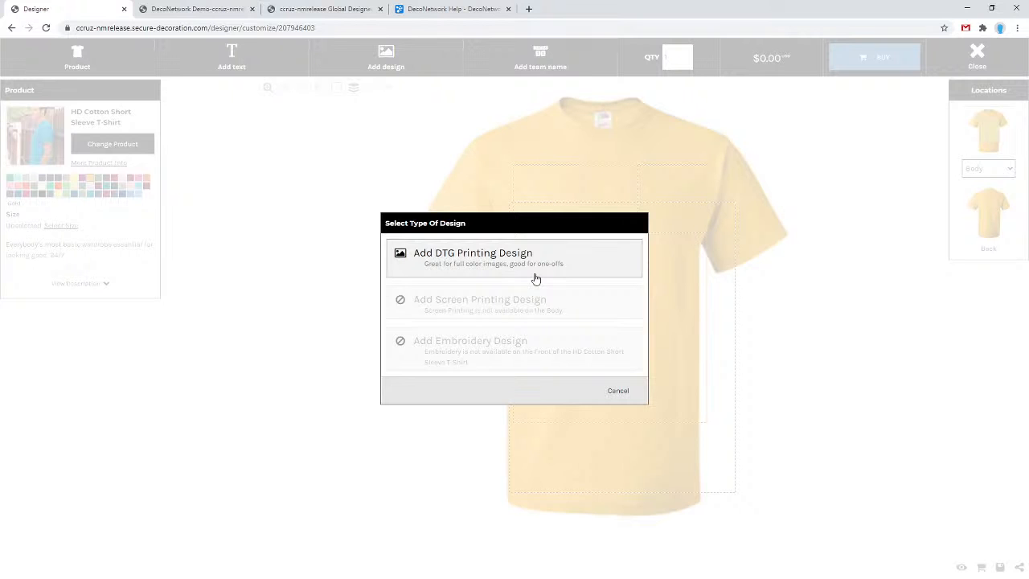
pyautogui.click(616, 392)
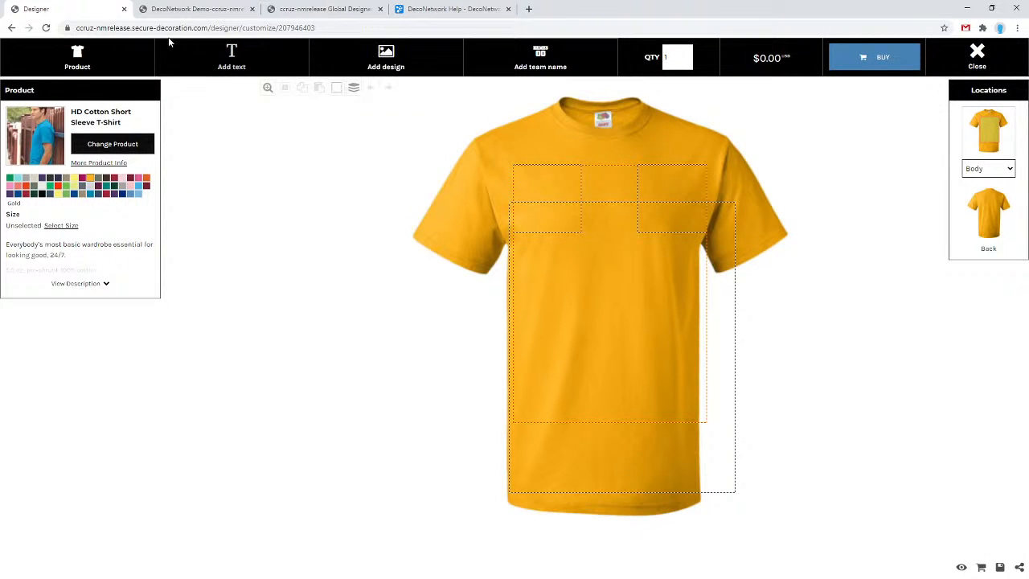
pyautogui.press('F5')
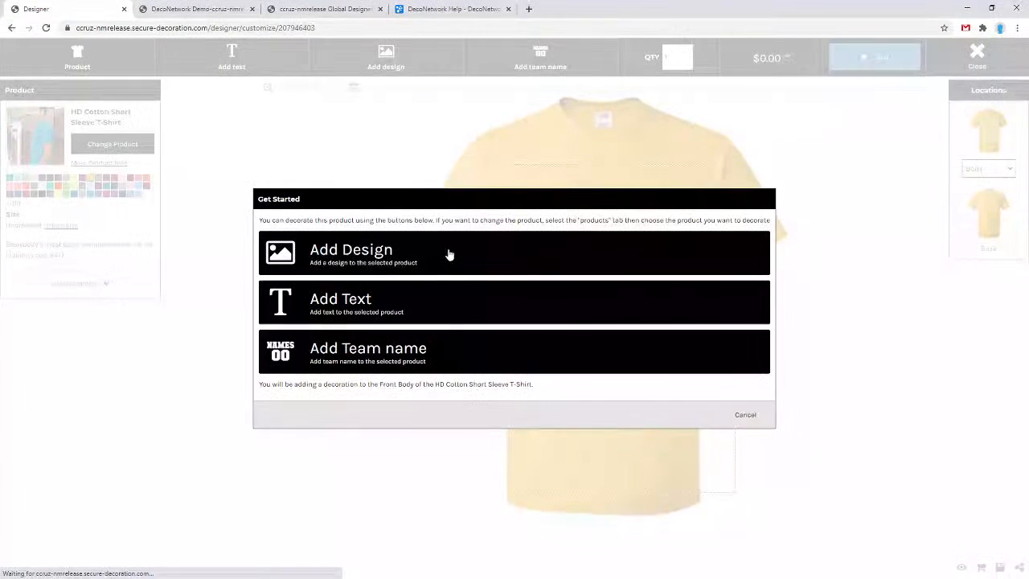
pyautogui.click(449, 254)
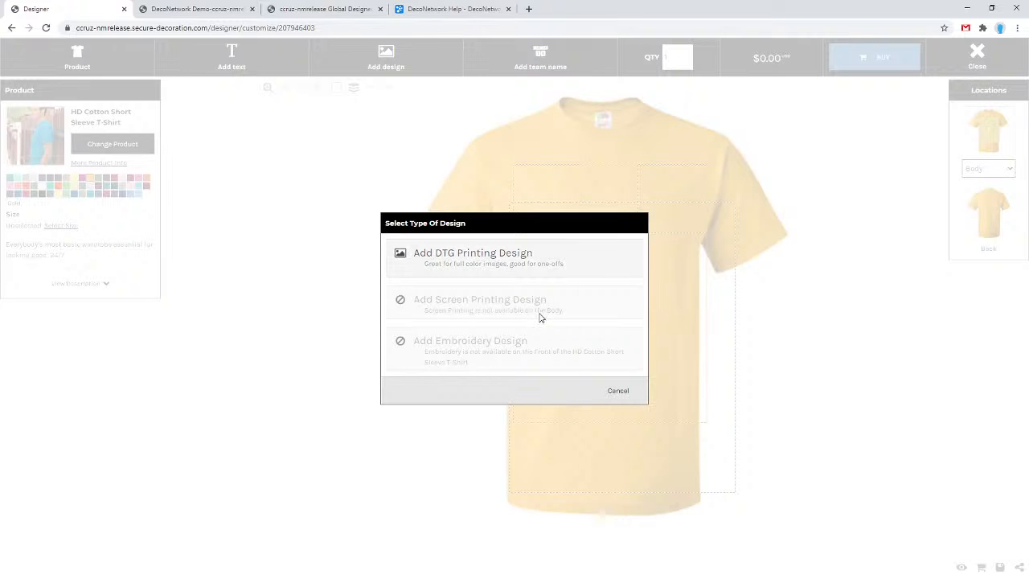
pyautogui.click(621, 396)
# - Close the Global Designer Settings page and return to the website editor showing the View Blank Product page
pyautogui.click(299, 8)
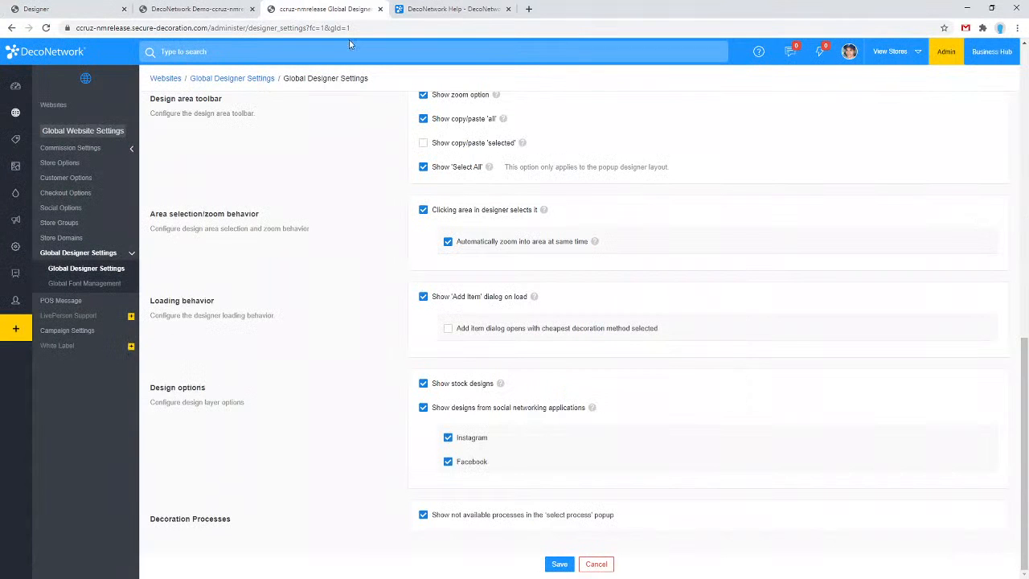
pyautogui.click(80, 8)
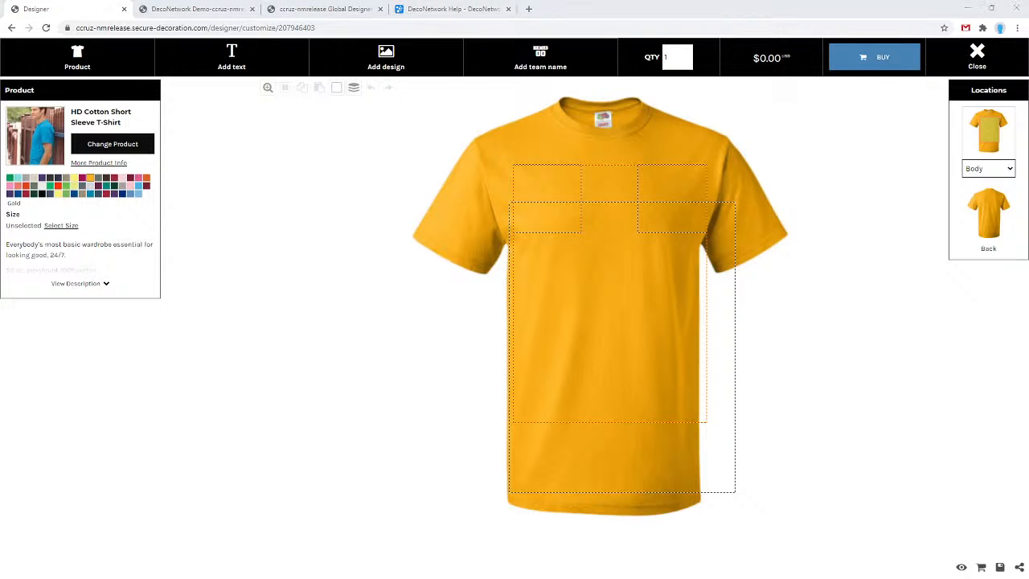
pyautogui.click(184, 9)
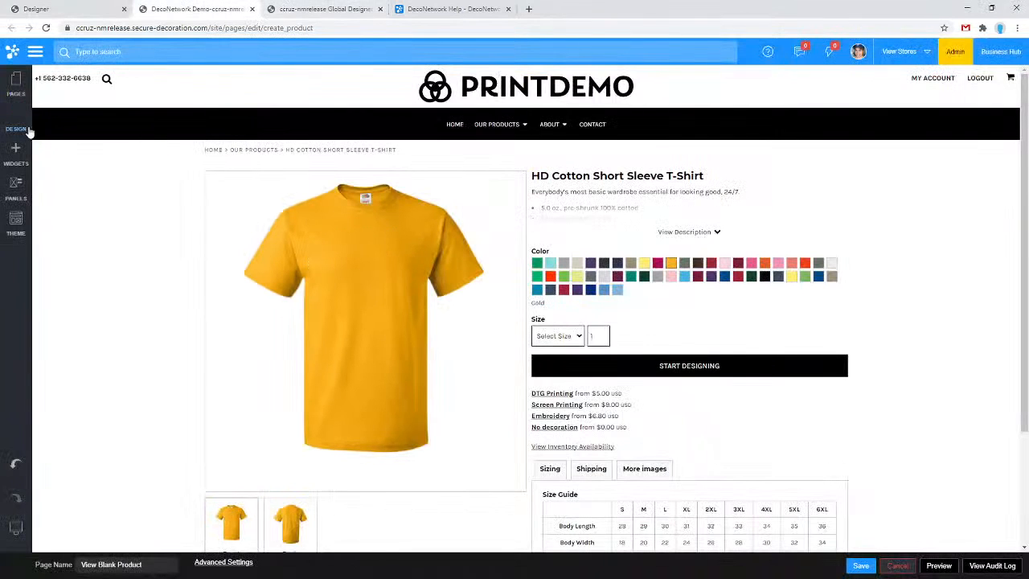
pyautogui.click(329, 9)
pyautogui.click(439, 9)
pyautogui.click(358, 8)
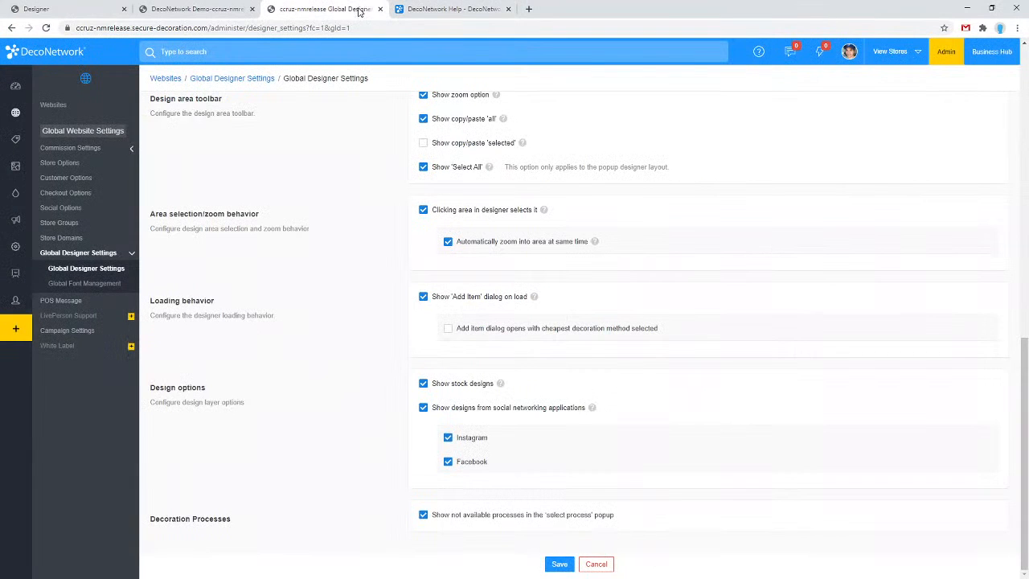
pyautogui.click(380, 8)
pyautogui.click(199, 7)
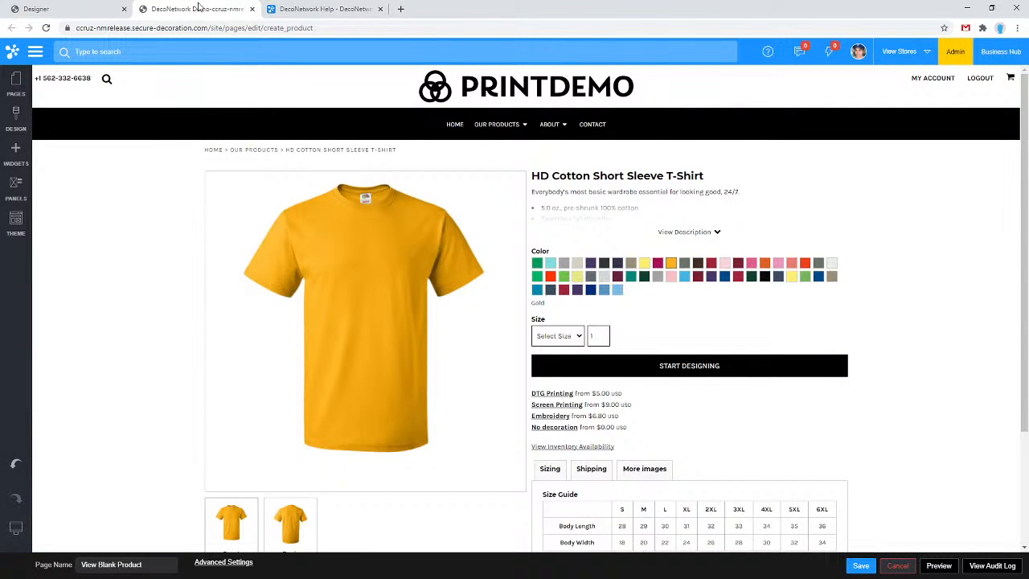
# - Set the header's dropdown menu to Hide in the website design's page options, leaving the page options without saving
pyautogui.click(16, 84)
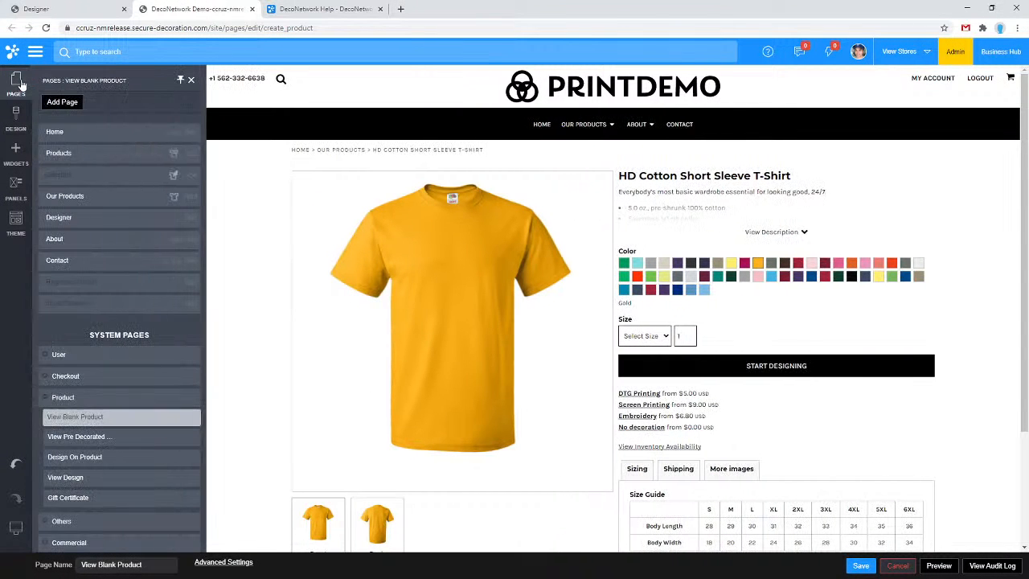
pyautogui.click(18, 129)
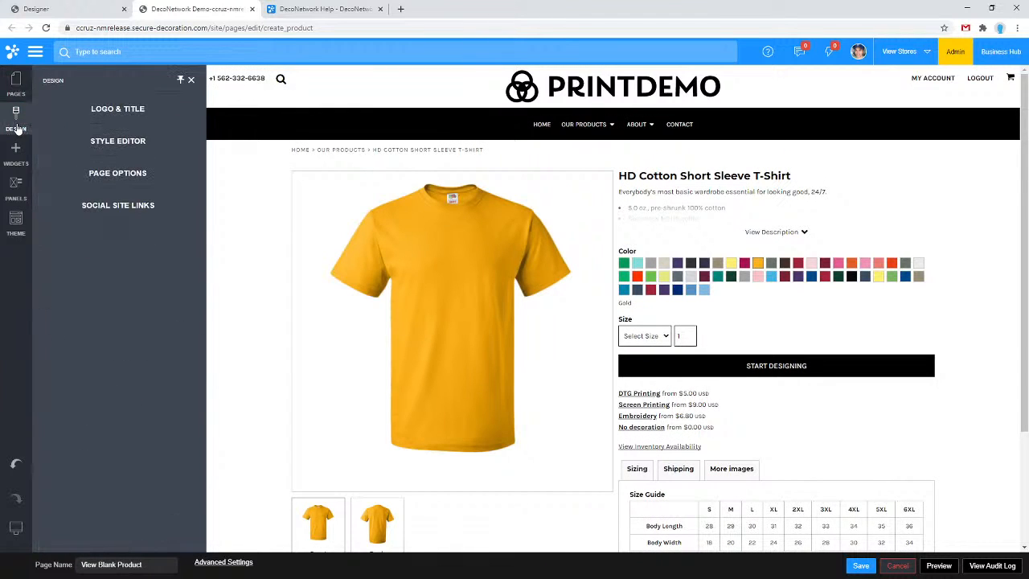
pyautogui.click(115, 173)
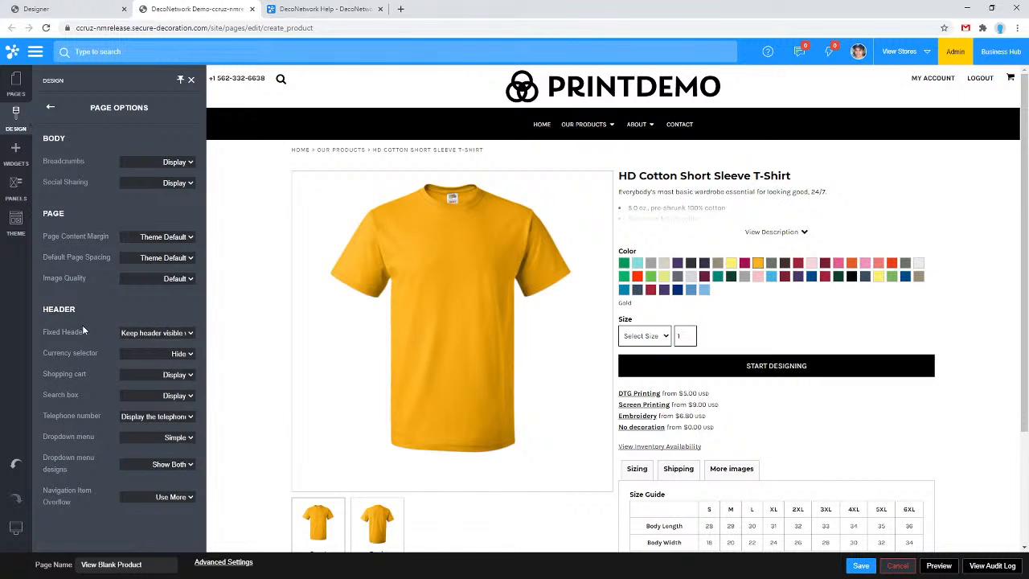
pyautogui.click(149, 438)
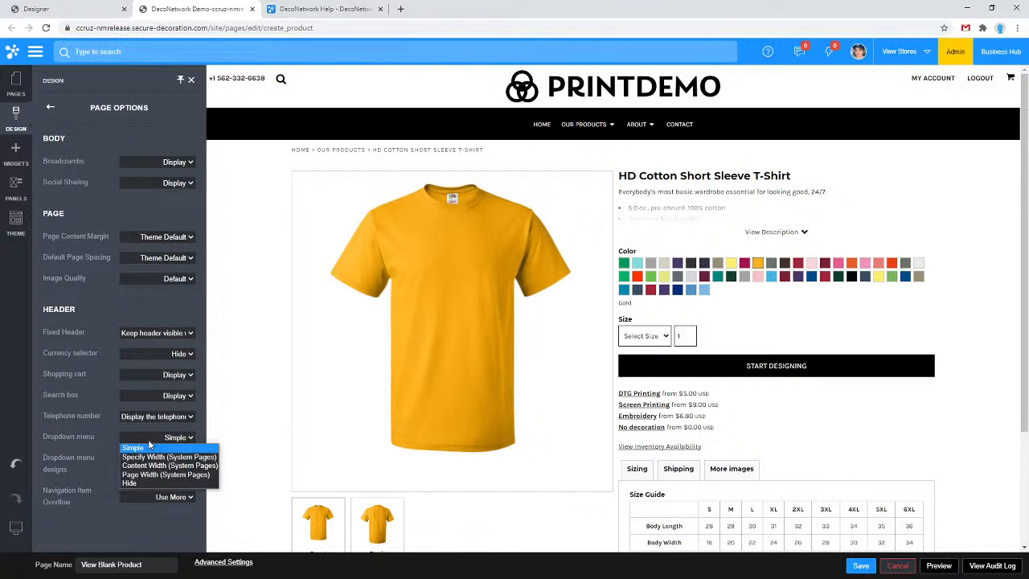
pyautogui.click(129, 483)
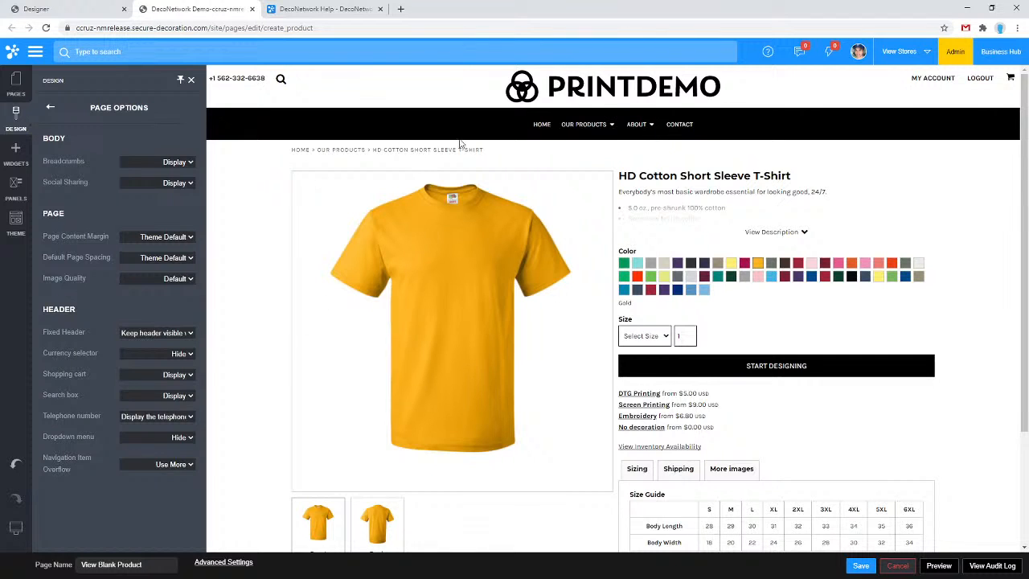
pyautogui.click(48, 109)
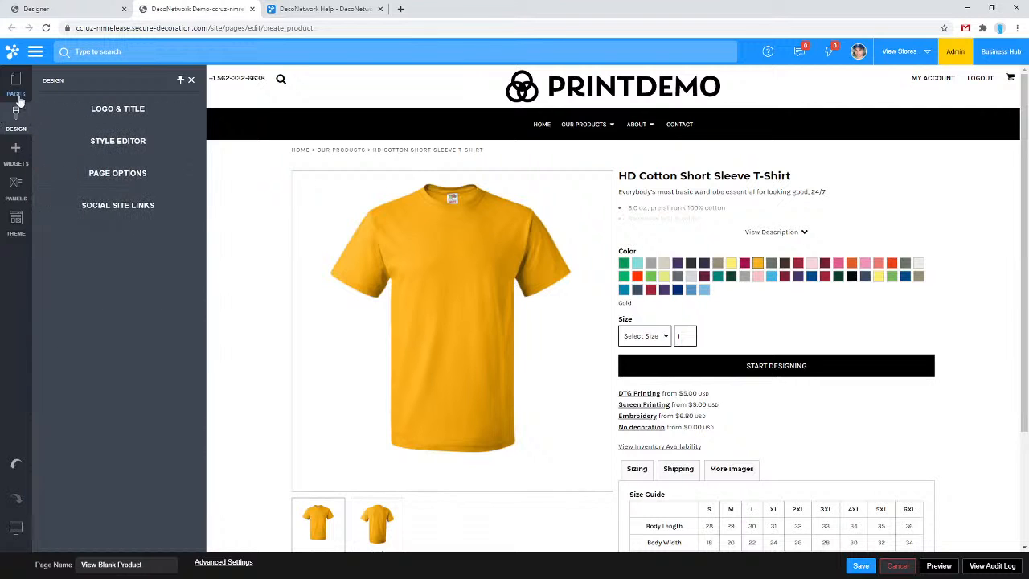
# - Close the t-shirt designer and examine the About submenu in the storefront's navigation bar
pyautogui.click(18, 90)
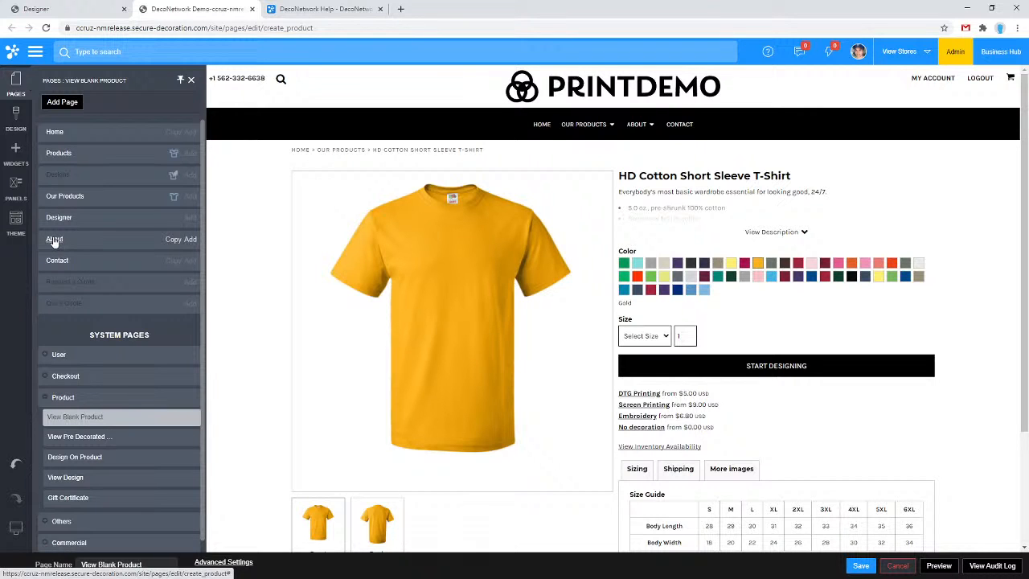
pyautogui.click(36, 9)
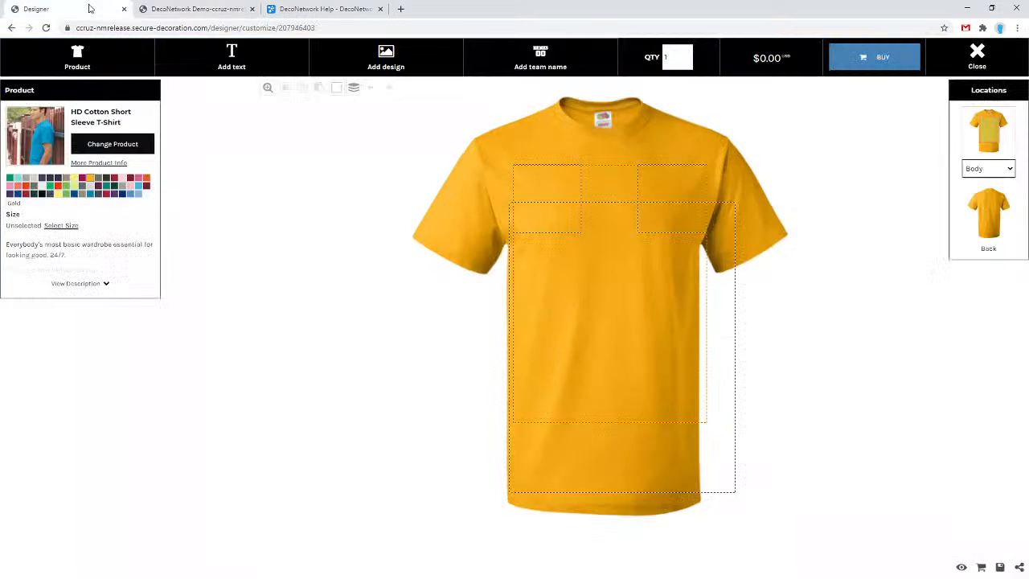
pyautogui.click(975, 61)
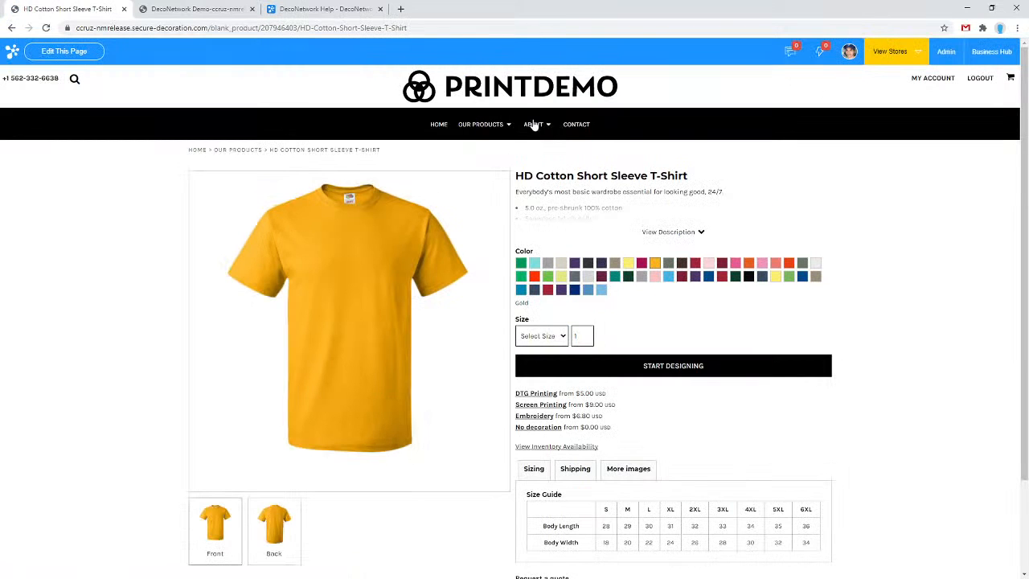
pyautogui.moveTo(534, 126)
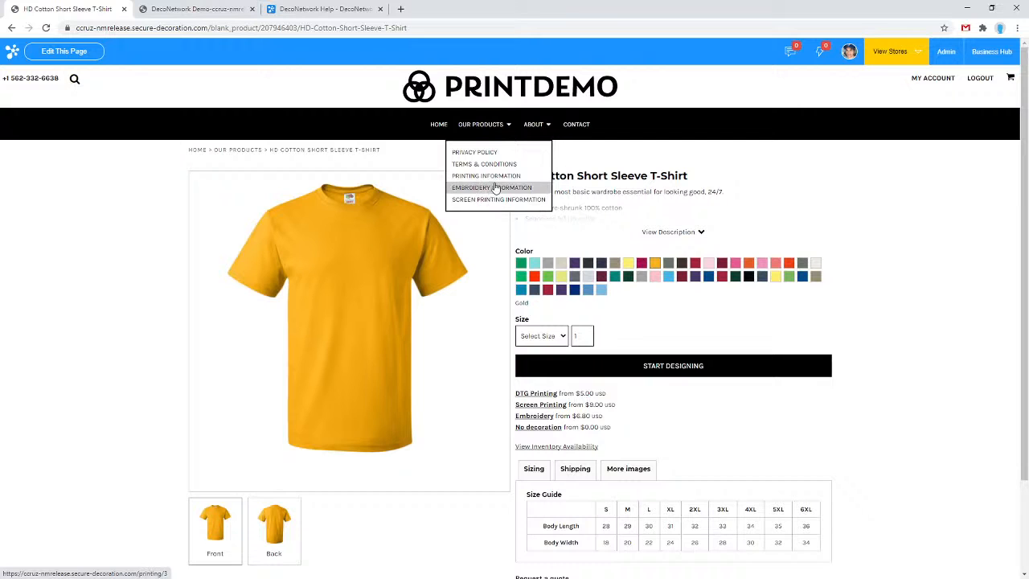
# - Open the About page in the website editor and set its dropdown menu to Hide in the advanced page settings
pyautogui.click(190, 8)
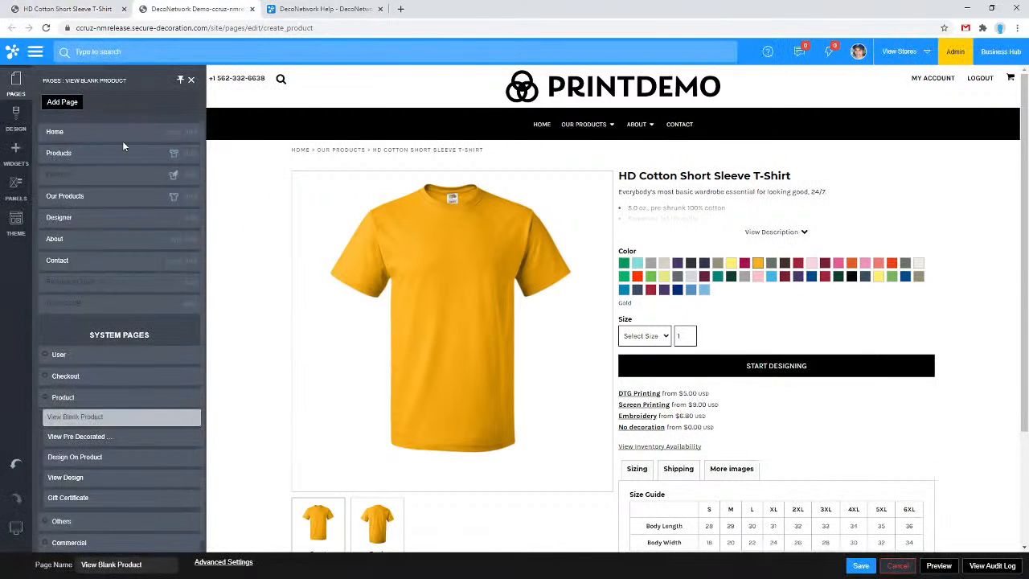
pyautogui.click(55, 241)
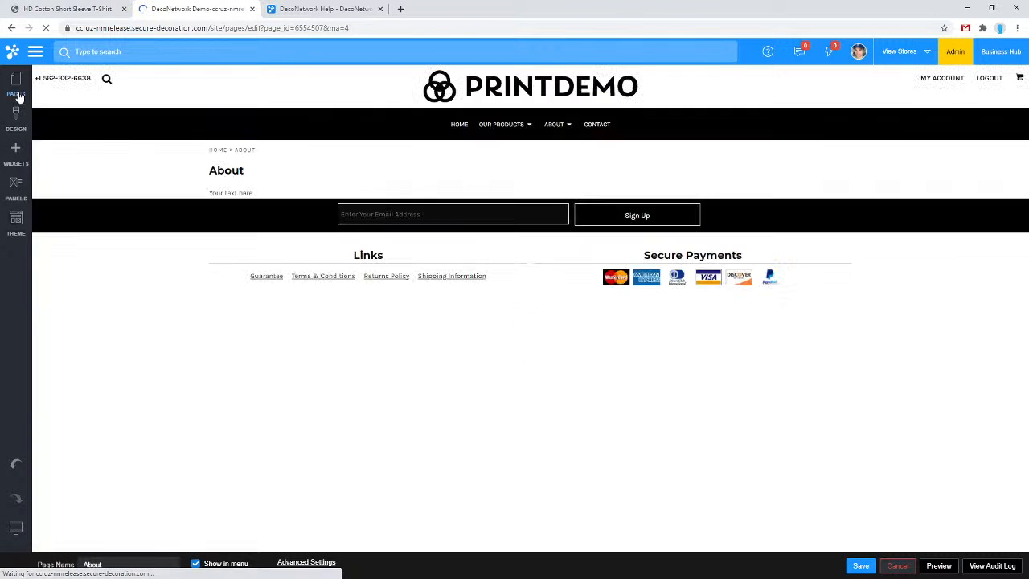
pyautogui.click(17, 95)
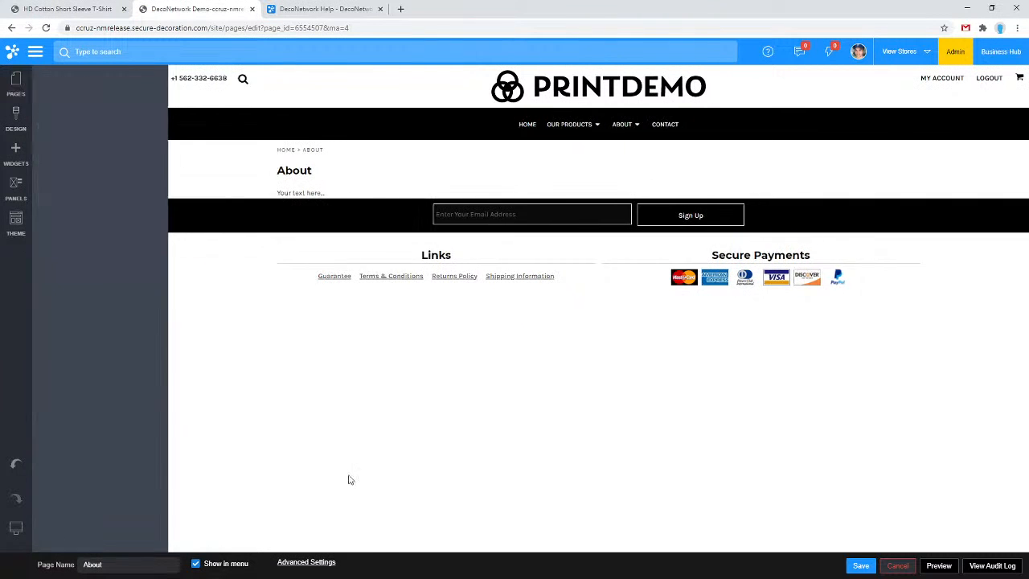
pyautogui.click(315, 564)
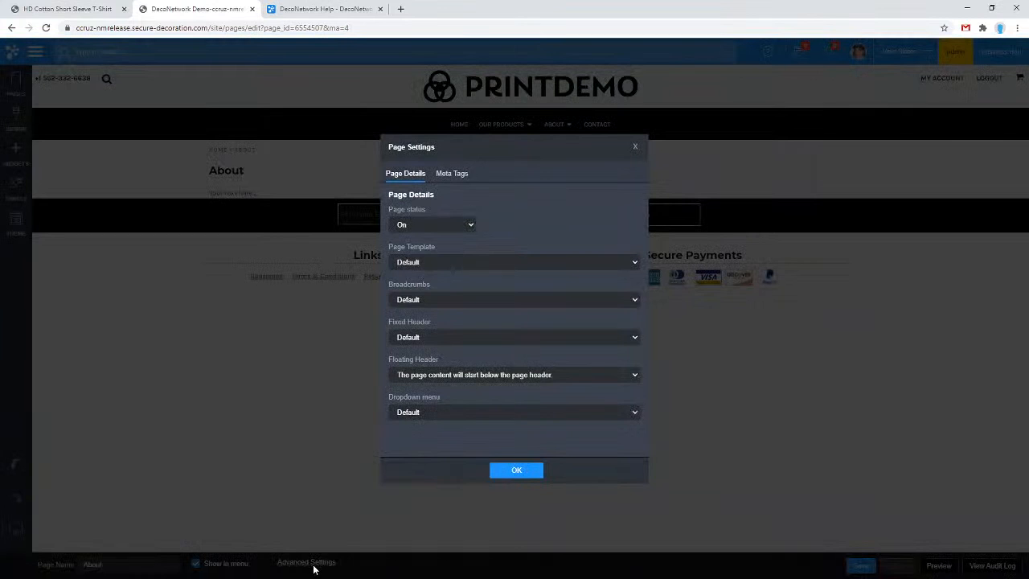
pyautogui.click(455, 414)
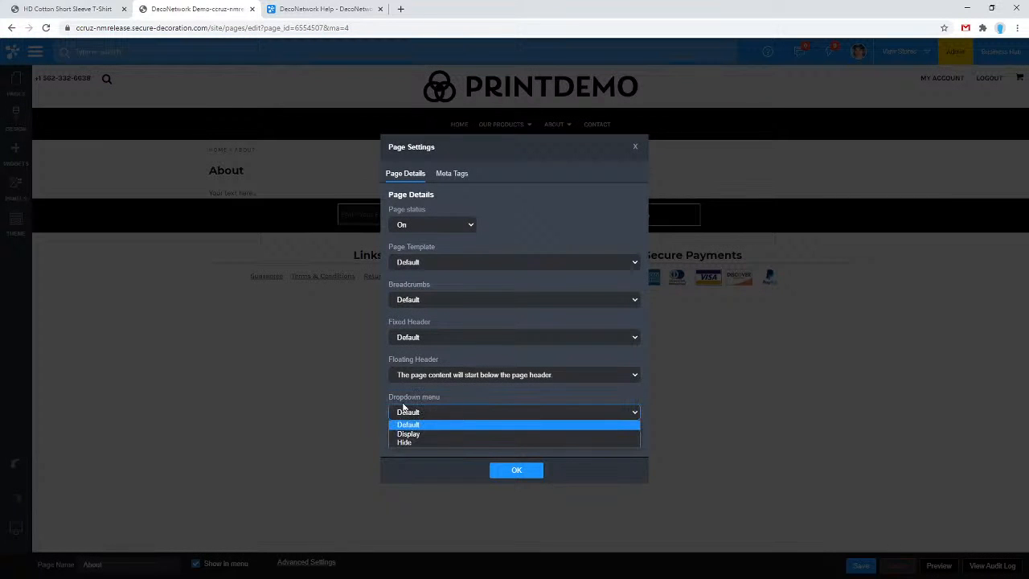
pyautogui.click(419, 443)
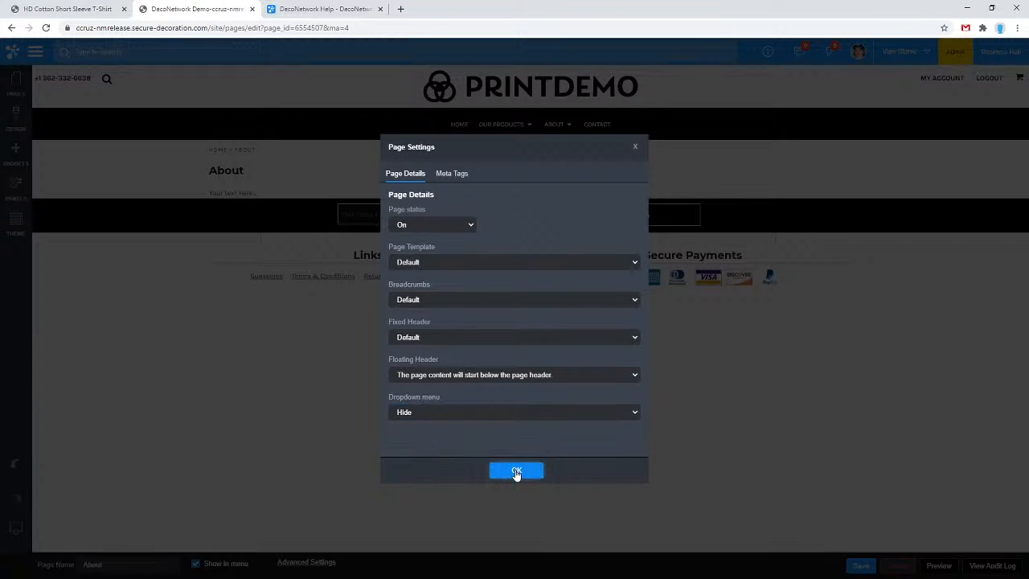
pyautogui.click(516, 472)
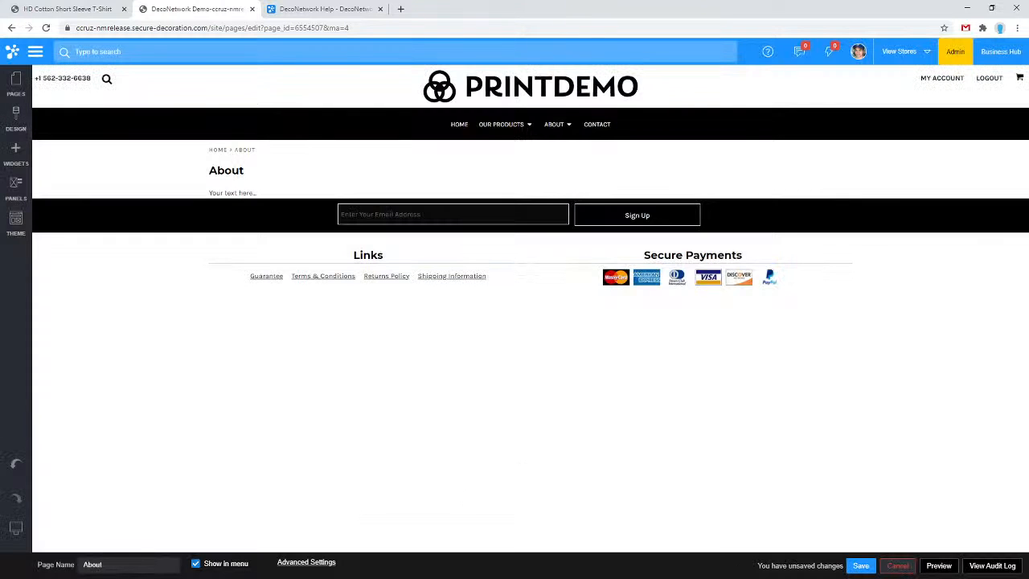
# - Save the About page changes and publish the website
pyautogui.click(860, 566)
pyautogui.click(515, 352)
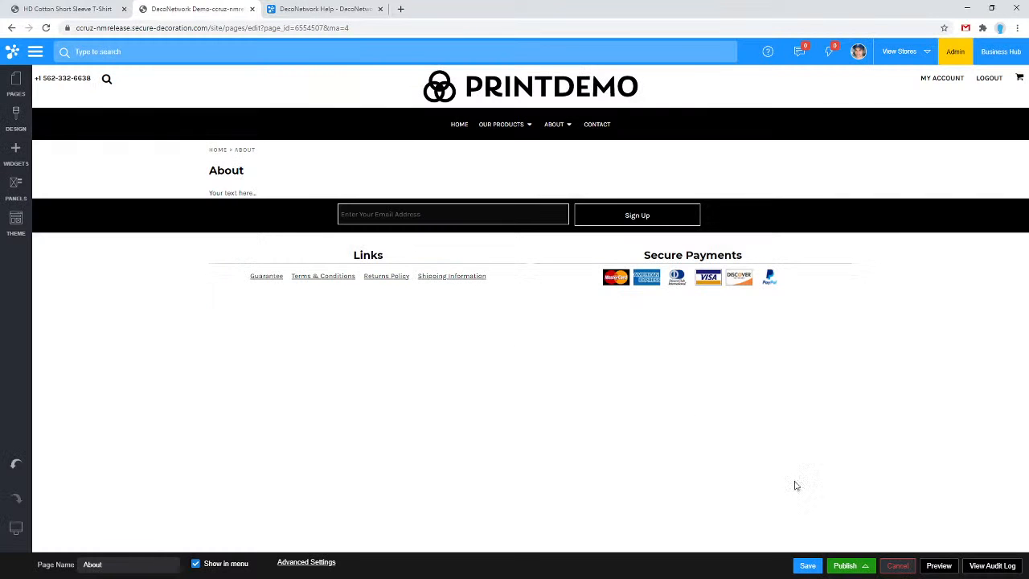
pyautogui.click(842, 566)
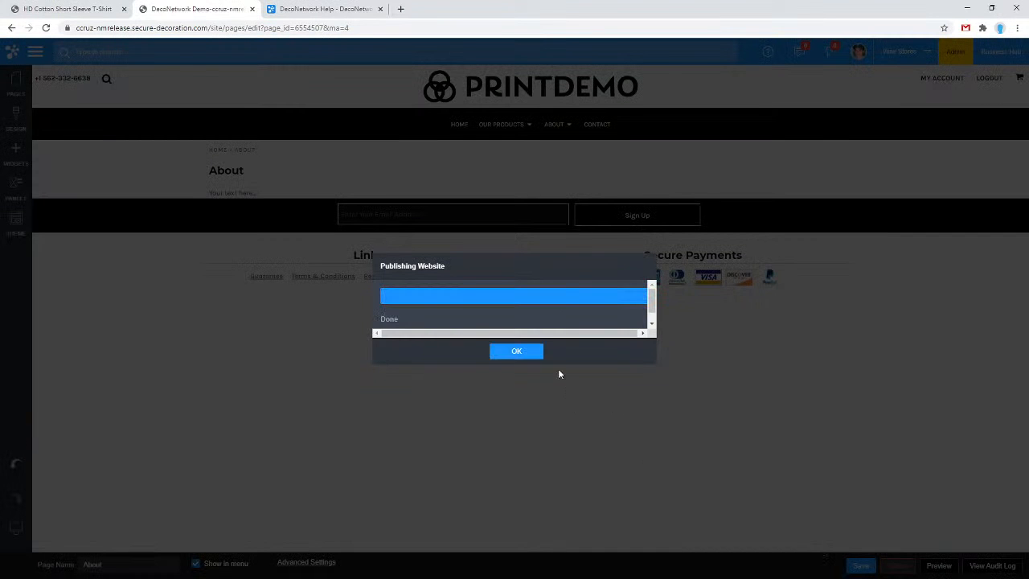
pyautogui.click(526, 354)
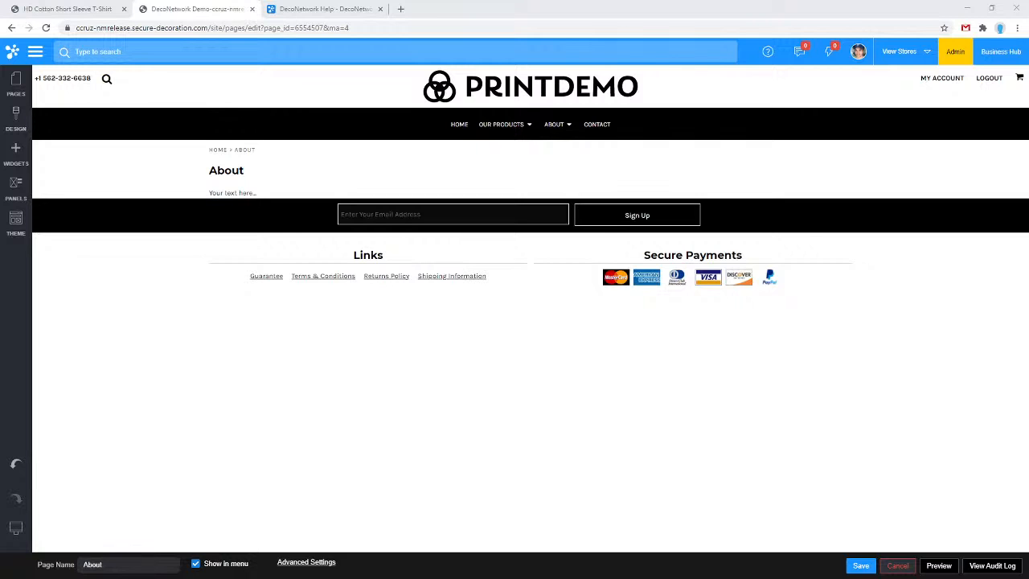
# - Reload the t-shirt's storefront product page to check the About item in the navigation bar
pyautogui.click(19, 89)
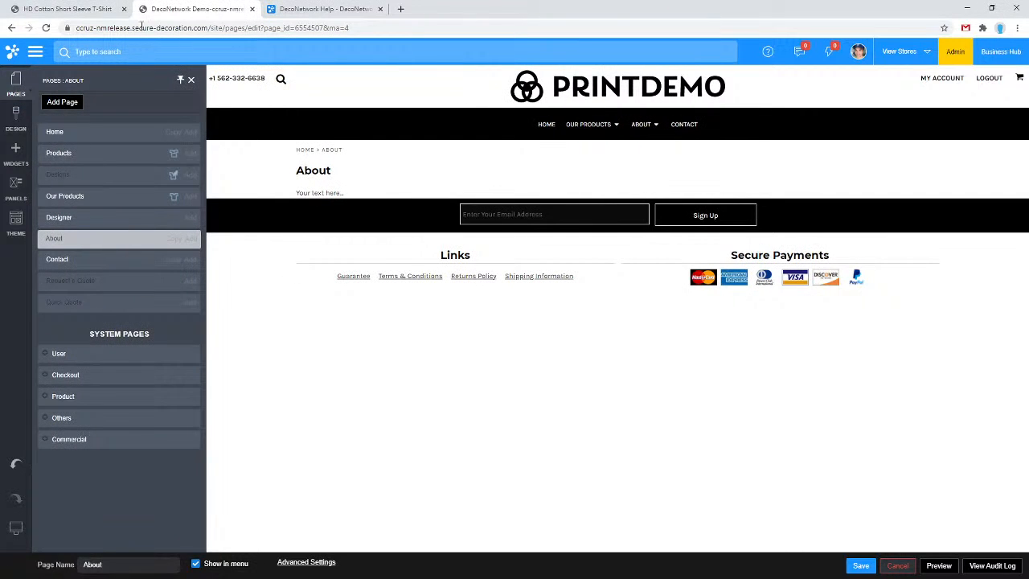
pyautogui.click(88, 7)
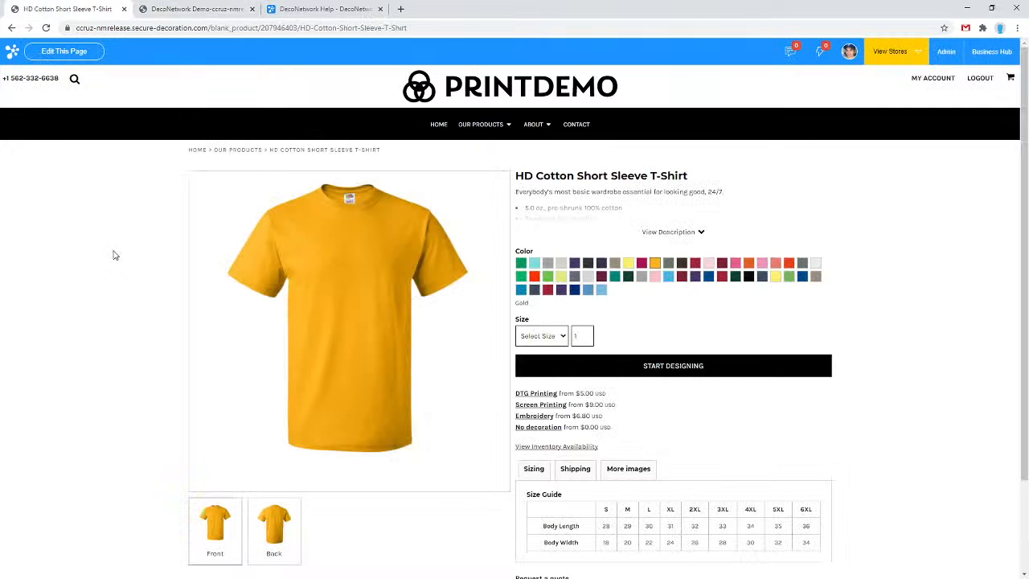
pyautogui.press('F5')
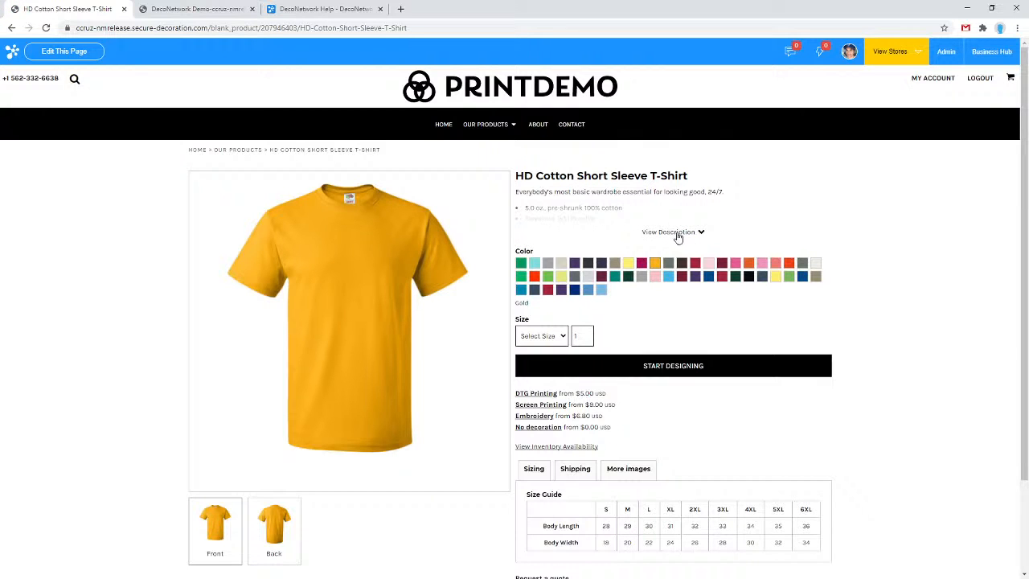
# - Expand and collapse the t-shirt's product description on the storefront page, leaving the full description open
pyautogui.click(674, 233)
pyautogui.click(677, 254)
pyautogui.click(678, 239)
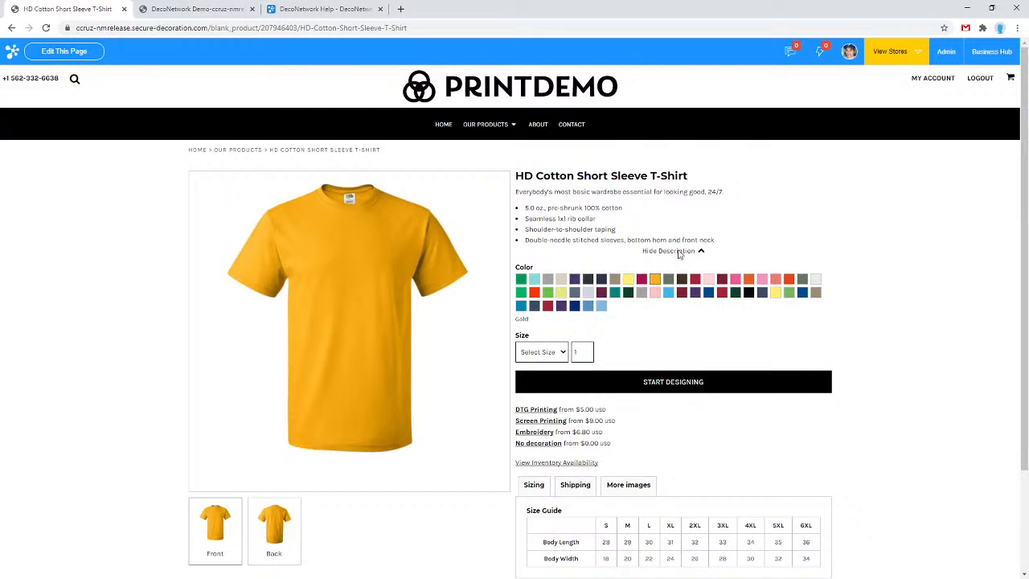
pyautogui.click(677, 252)
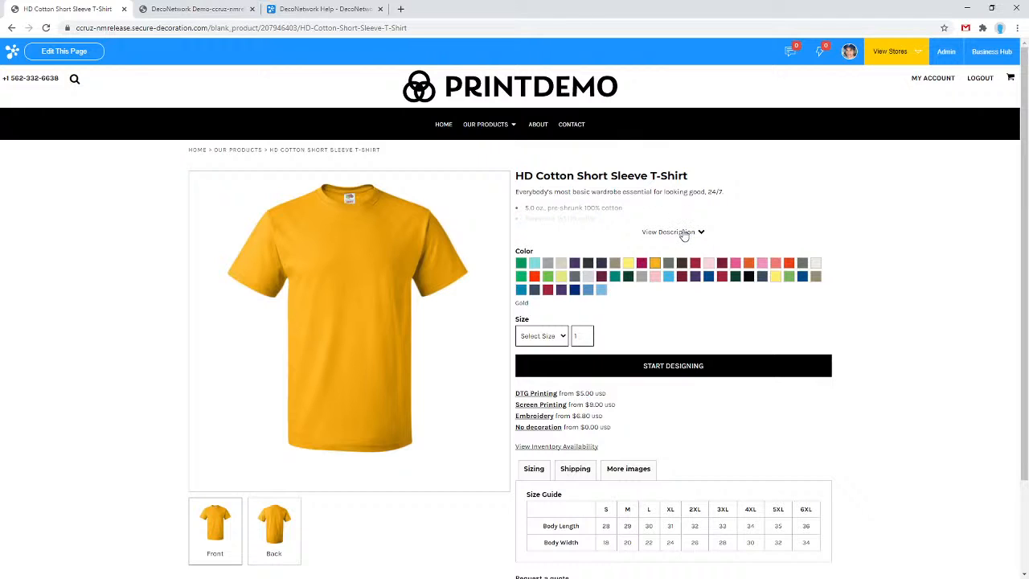
pyautogui.click(685, 232)
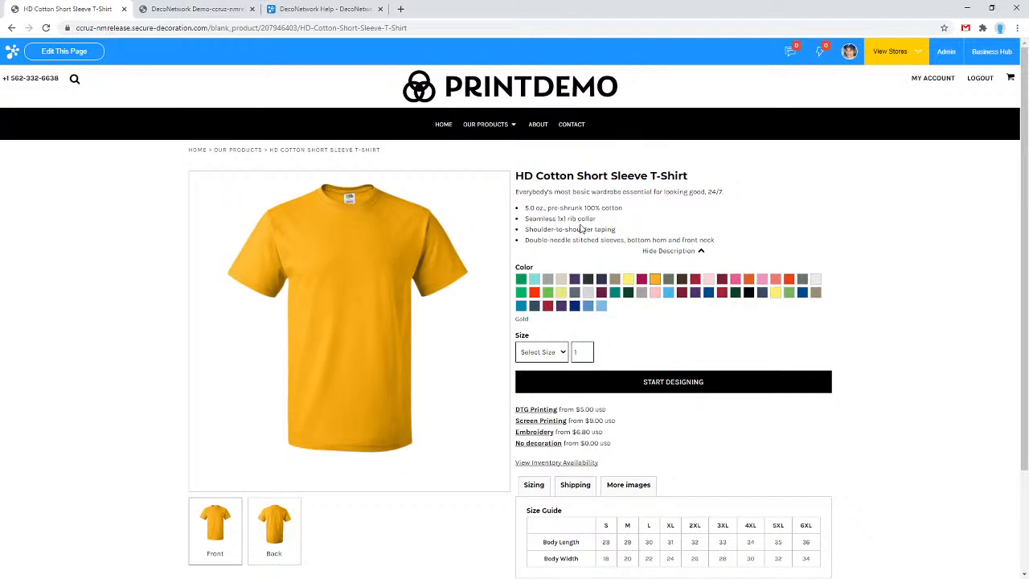
# - Collapse the t-shirt's full product description on the storefront page and expand it again
pyautogui.click(683, 251)
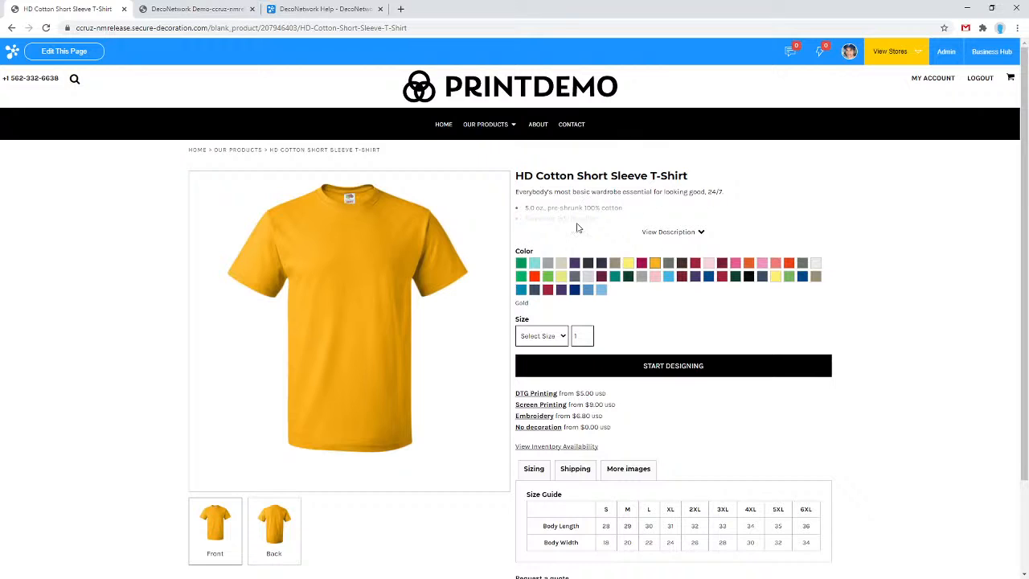
pyautogui.click(673, 234)
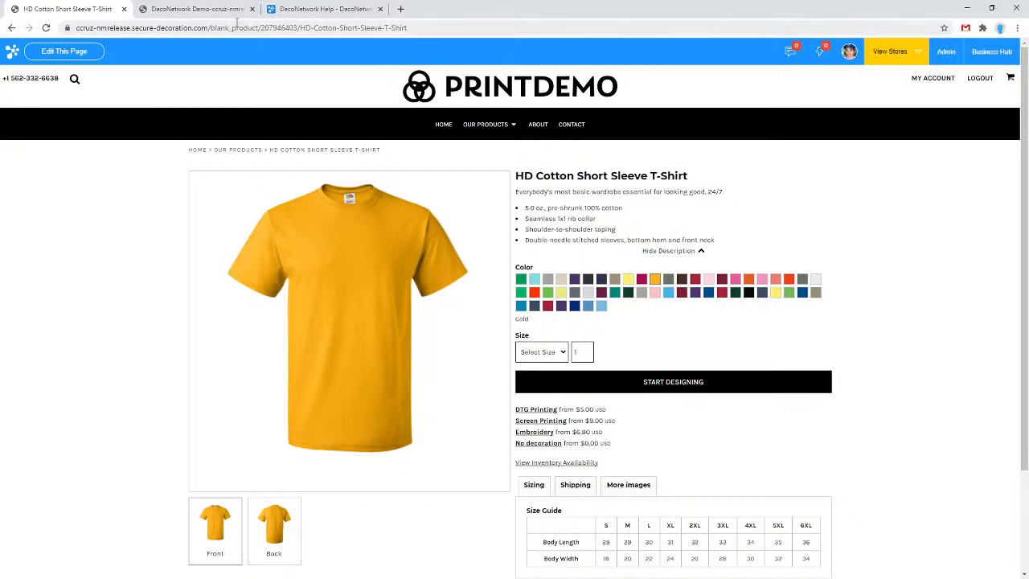
# - Switch to the website editor and open the View Blank Product page from the Product system pages
pyautogui.click(162, 11)
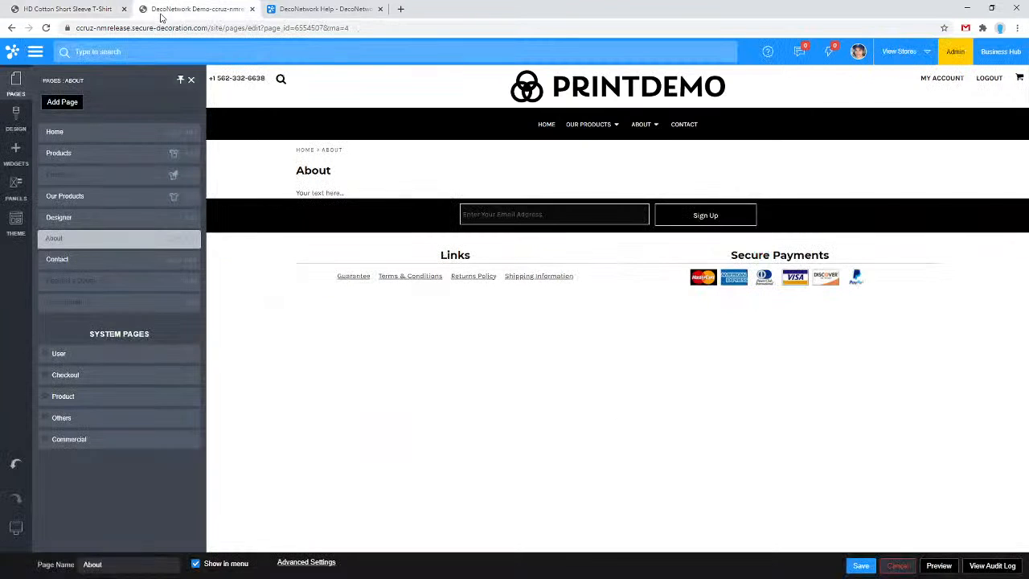
pyautogui.click(50, 397)
pyautogui.click(76, 419)
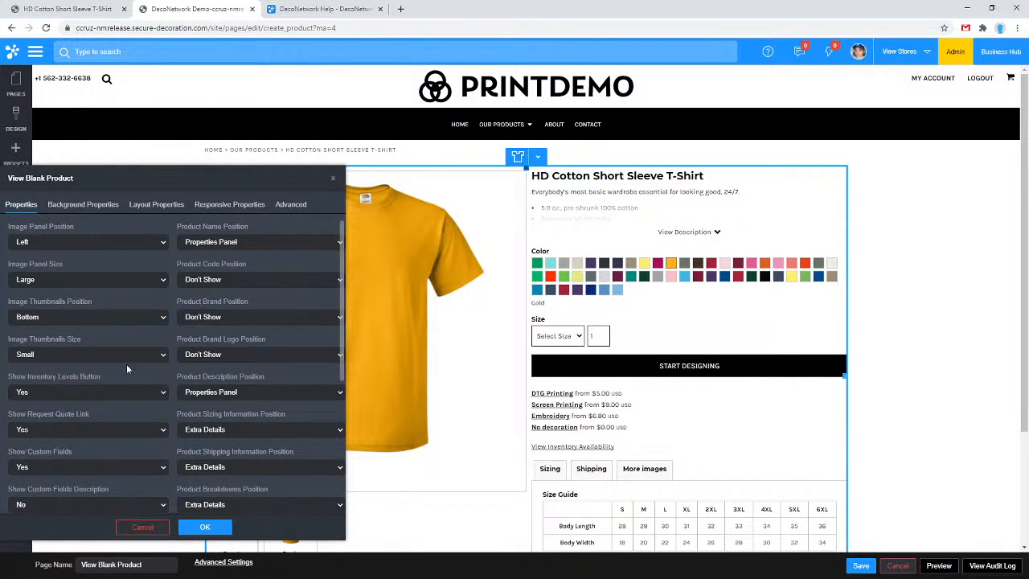
# - Set Show Full Product Description to Yes for the View Blank Product panel and save the page
pyautogui.scroll(-5, 126, 364)
pyautogui.scroll(-1, 126, 364)
pyautogui.click(48, 495)
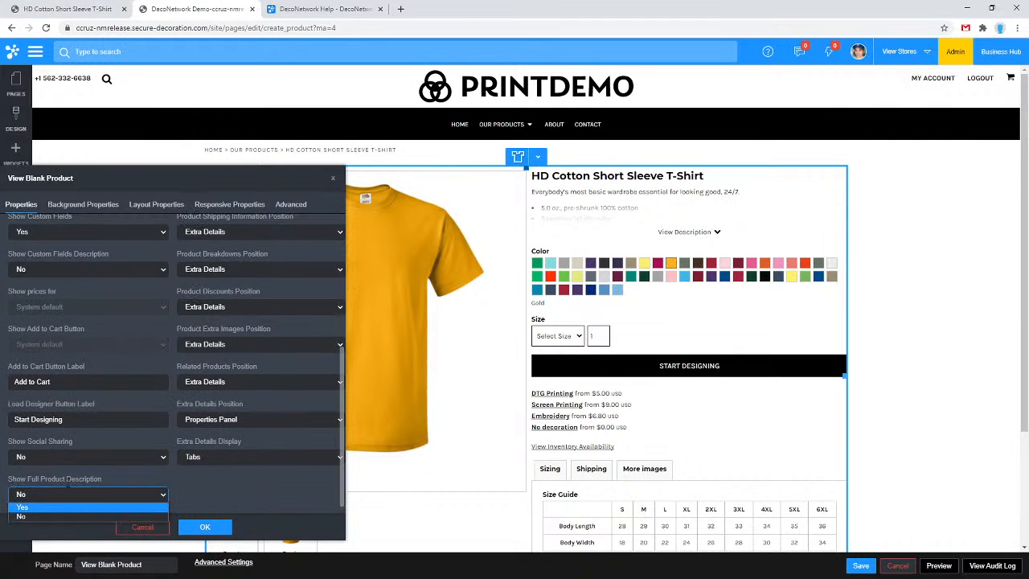
pyautogui.click(65, 507)
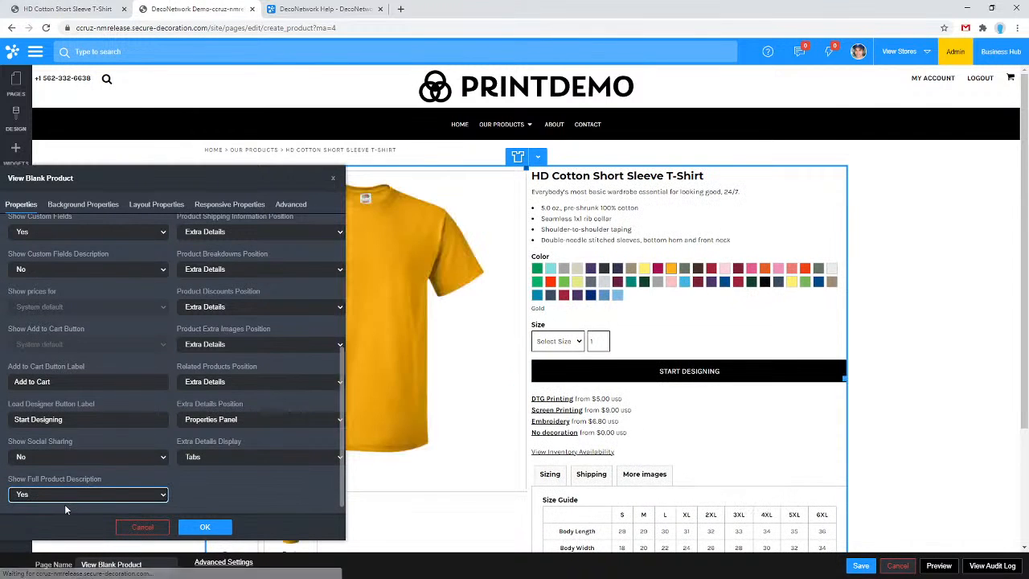
pyautogui.click(190, 532)
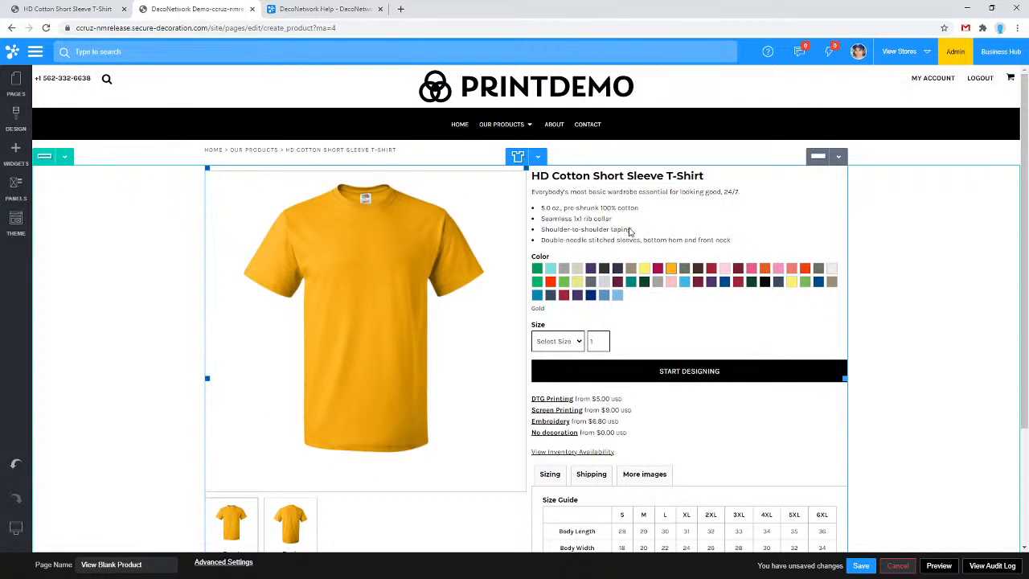
pyautogui.click(861, 566)
pyautogui.click(534, 357)
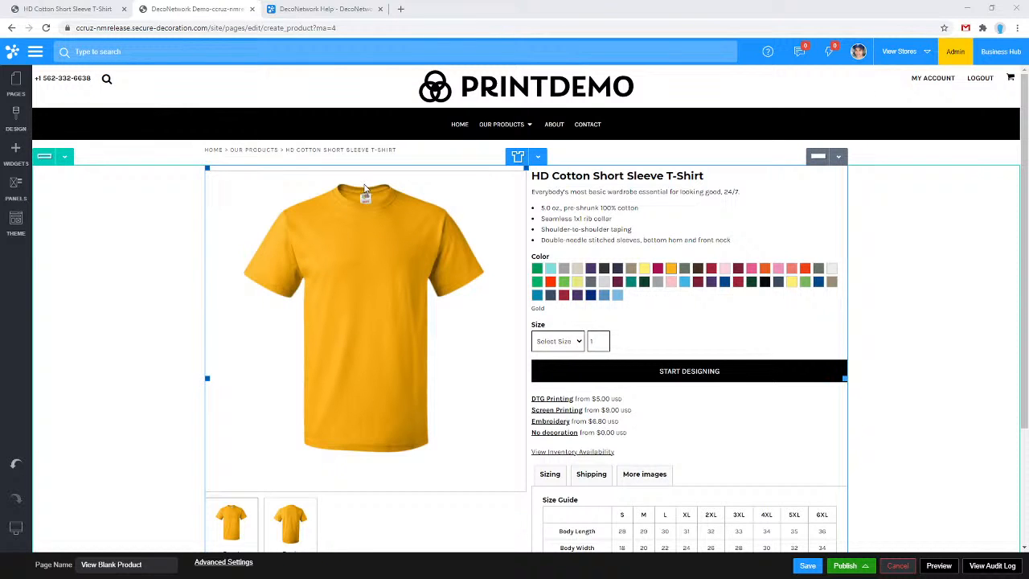
# - Open the Home page in the website editor, and bring up the Our Products page on the storefront
pyautogui.click(16, 89)
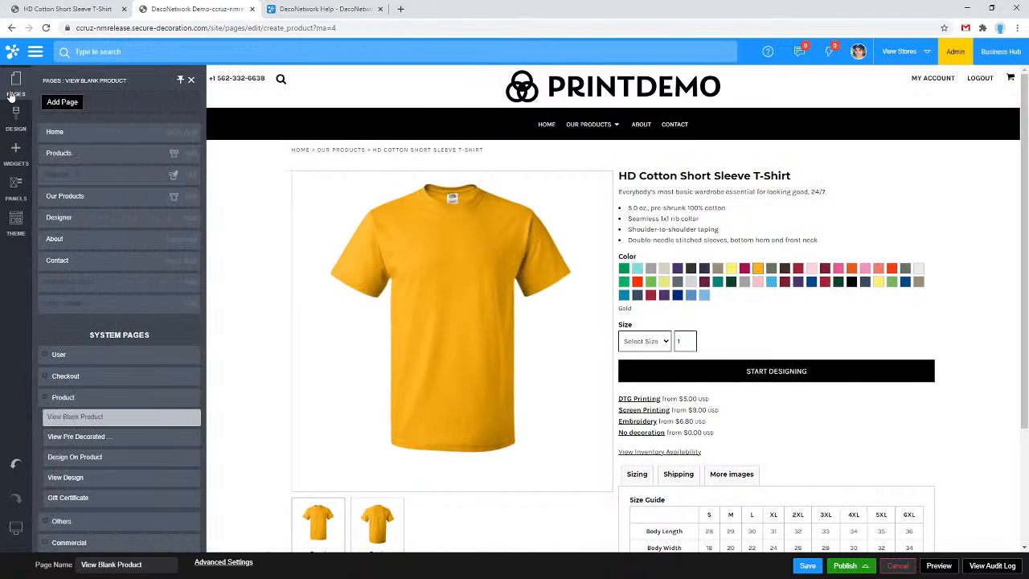
pyautogui.click(53, 132)
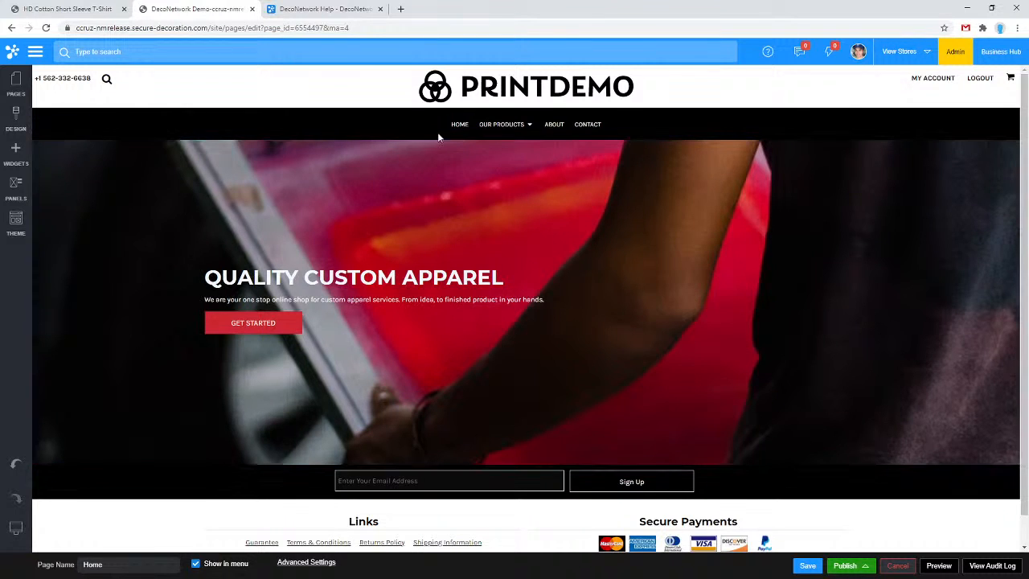
pyautogui.click(58, 9)
pyautogui.click(489, 129)
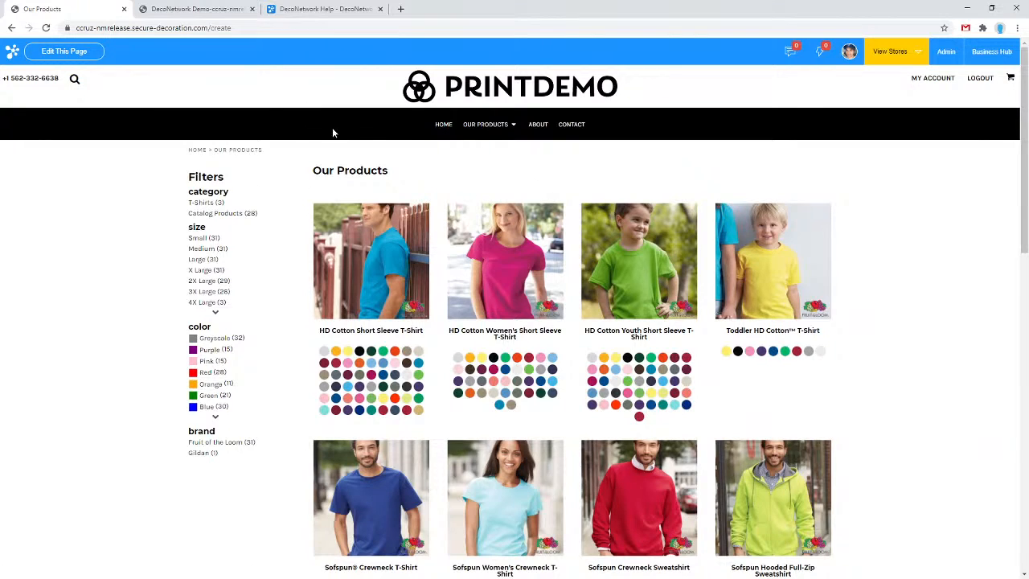
# - Return to the website editor and add a new page named TShirts
pyautogui.click(215, 10)
pyautogui.click(118, 7)
pyautogui.click(164, 8)
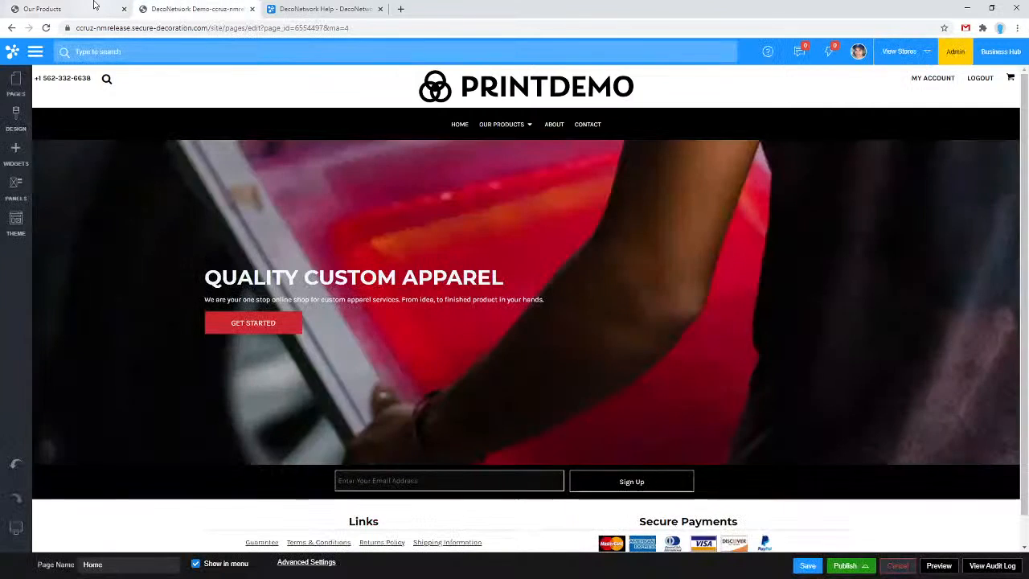
pyautogui.click(16, 92)
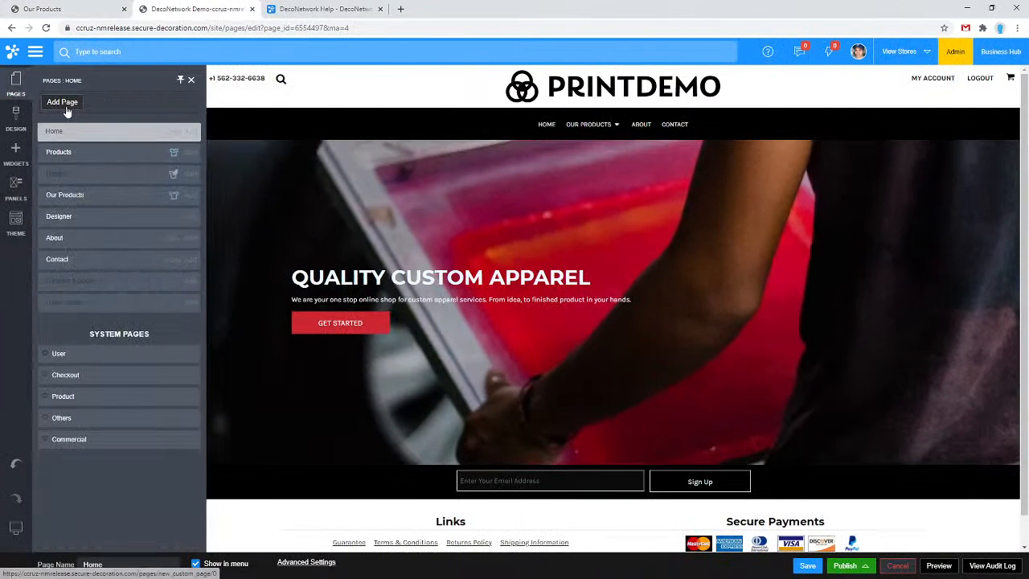
pyautogui.click(63, 102)
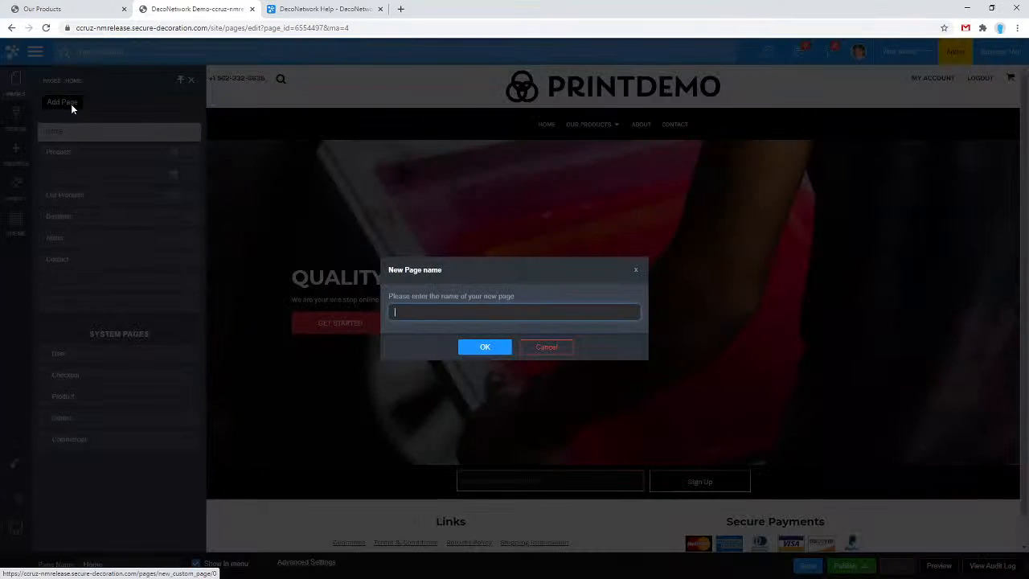
pyautogui.write('TShi')
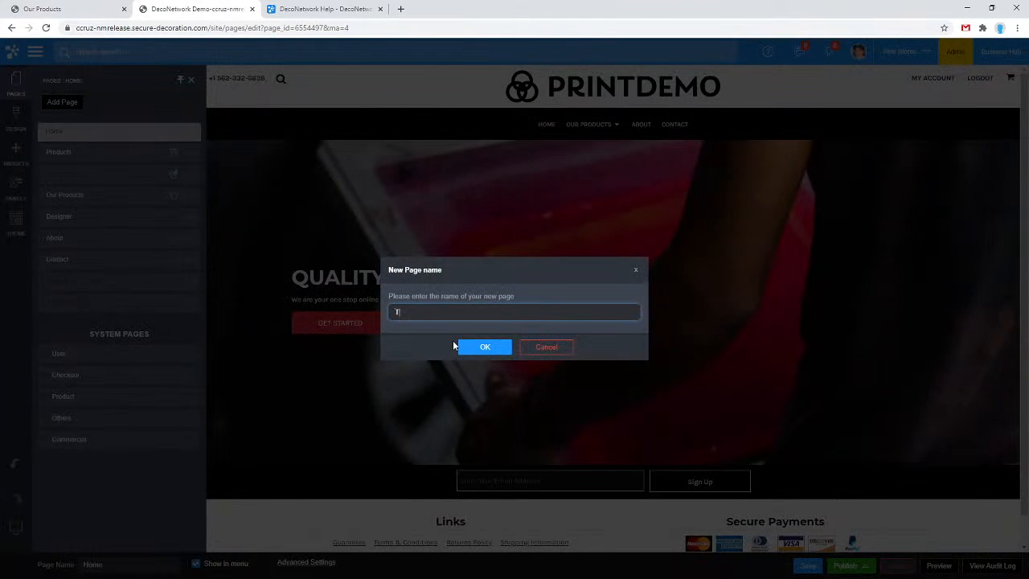
pyautogui.write('rts')
pyautogui.click(483, 349)
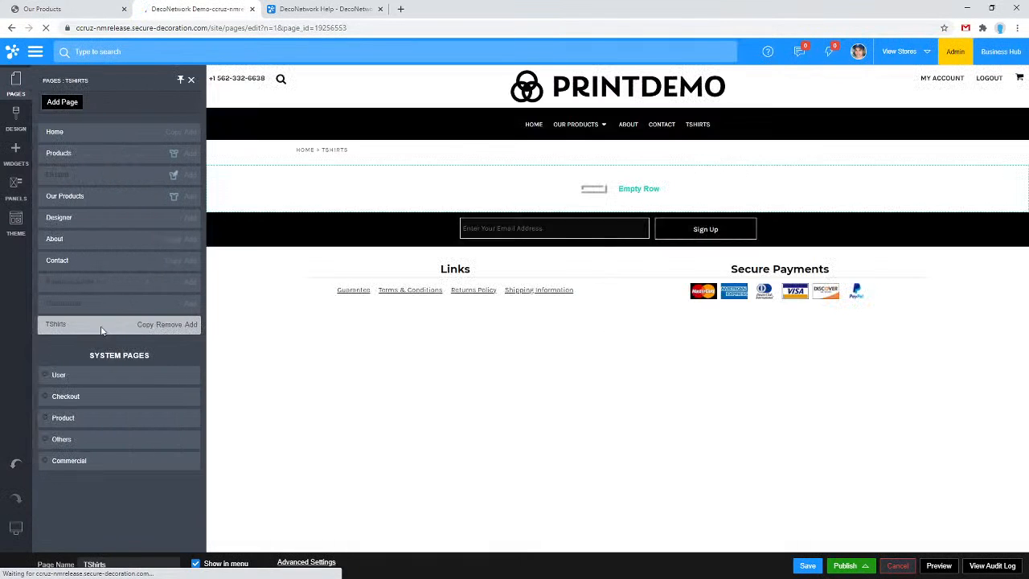
# - Add a Blank Product Listing widget to the TShirts page's empty row and set its category to T-Shirts
pyautogui.click(23, 165)
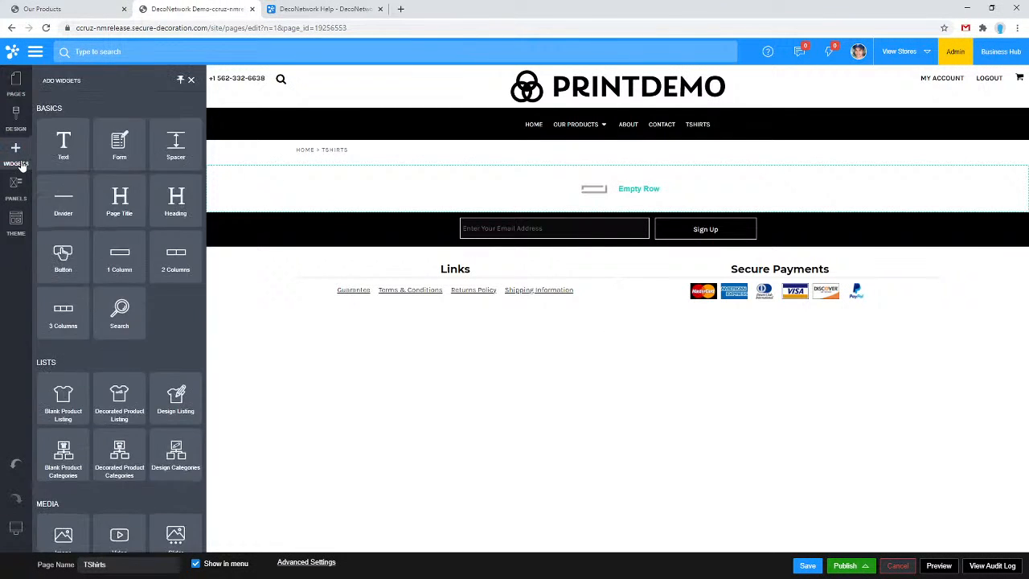
pyautogui.moveTo(64, 402); pyautogui.dragTo(514, 201)
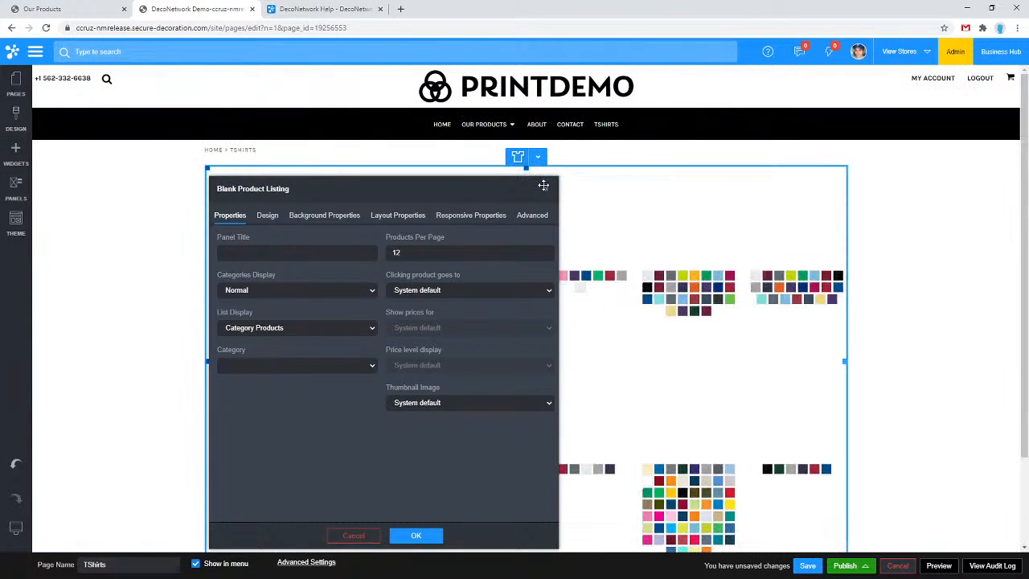
pyautogui.click(283, 370)
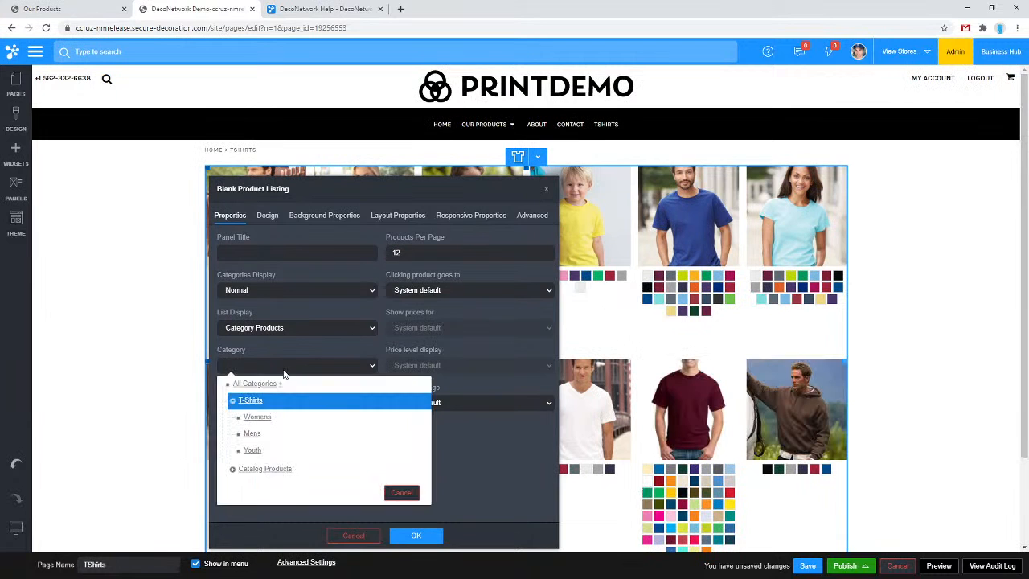
pyautogui.click(254, 404)
pyautogui.click(417, 537)
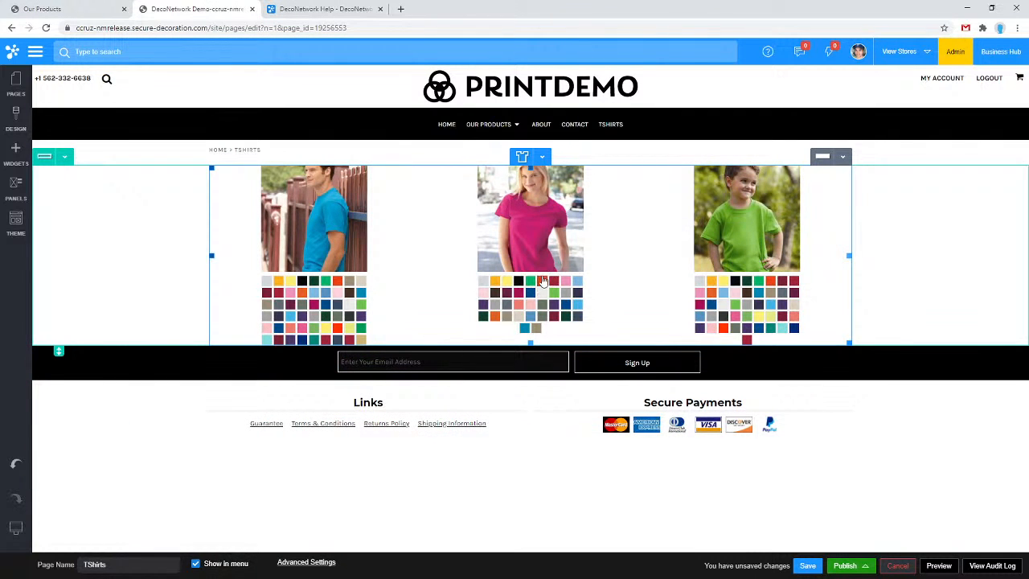
# - Set the product name to Show Below in the Blank Product Listing's design settings
pyautogui.click(540, 278)
pyautogui.click(62, 204)
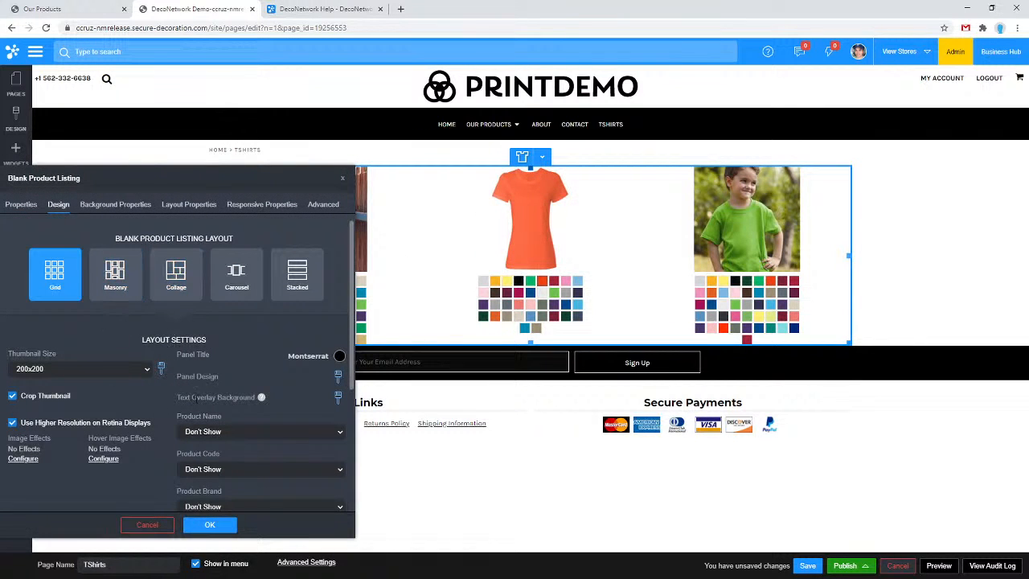
pyautogui.scroll(-1, 234, 434)
pyautogui.scroll(-1, 234, 434)
pyautogui.click(230, 324)
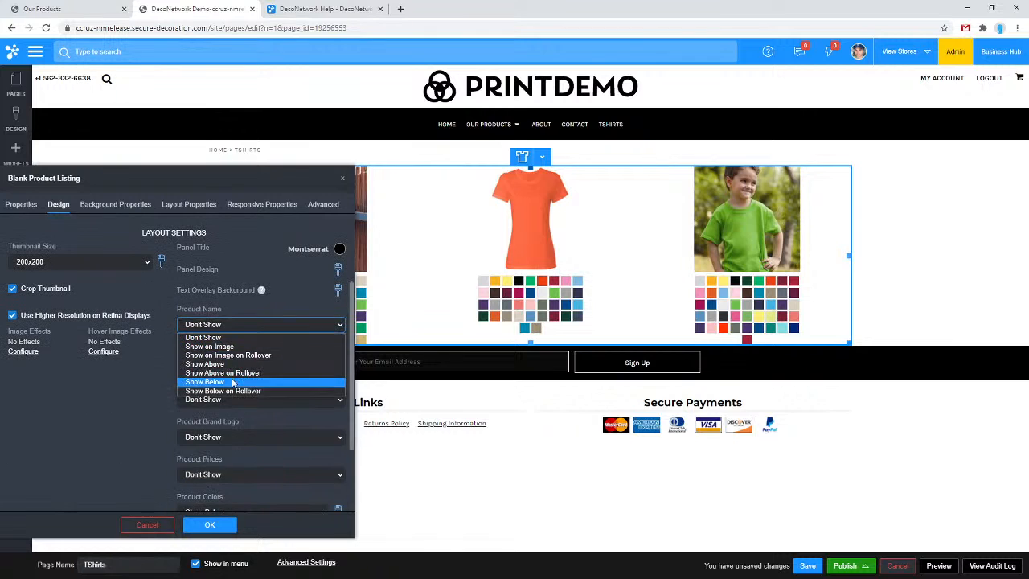
pyautogui.click(233, 381)
pyautogui.click(225, 526)
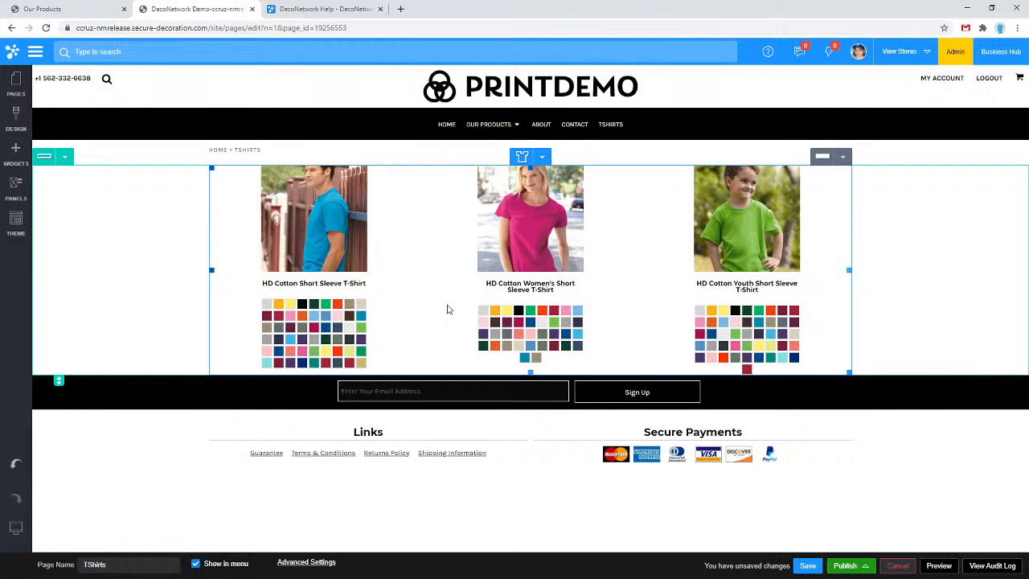
# - Filter the storefront's Our Products page by the T-Shirts category and copy the URL portion /create?category=6090893
pyautogui.click(61, 6)
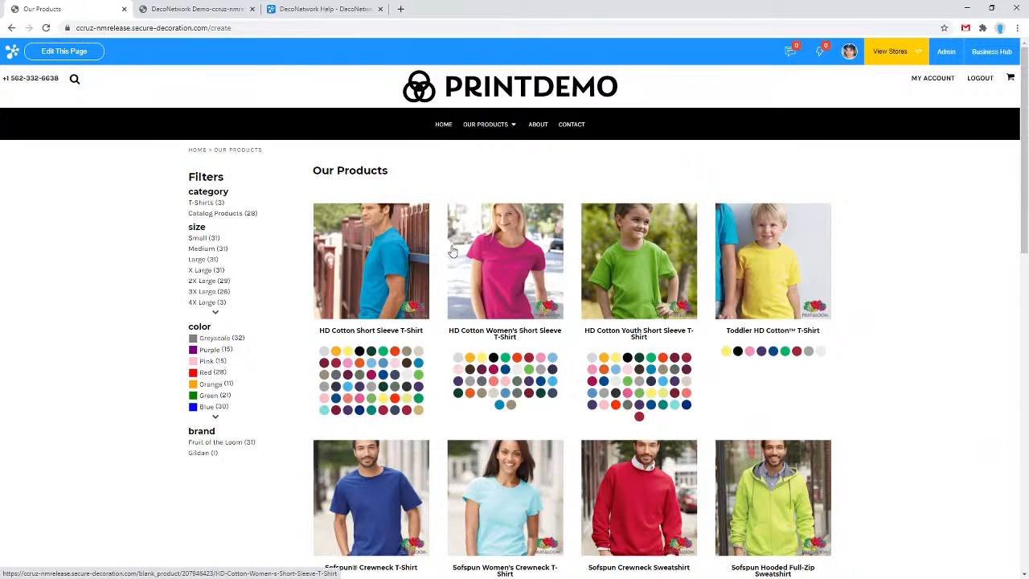
pyautogui.click(210, 205)
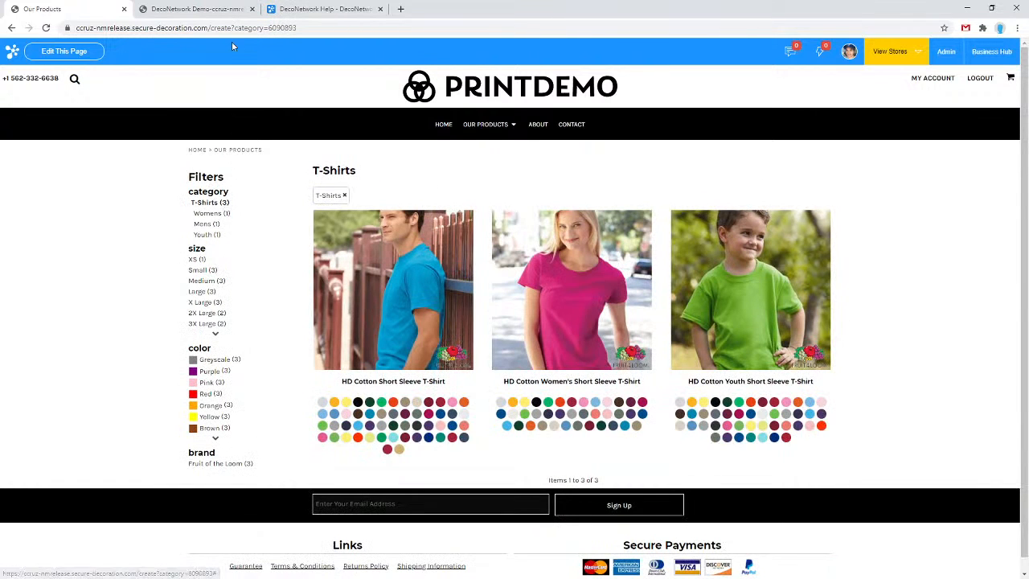
pyautogui.click(210, 28)
pyautogui.moveTo(321, 28); pyautogui.dragTo(233, 28)
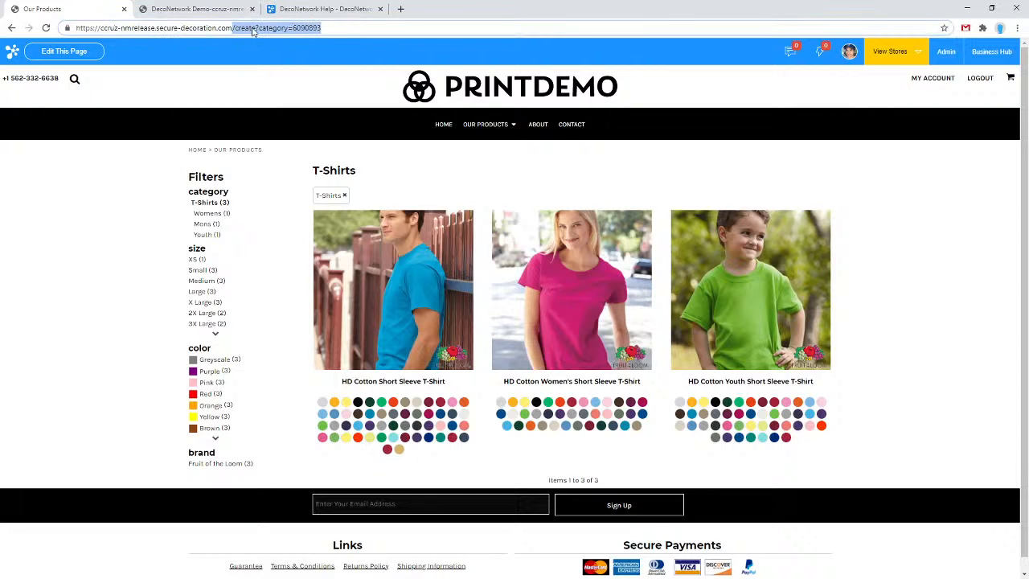
pyautogui.rightClick(257, 31)
pyautogui.click(279, 87)
# - In the TShirts page's advanced settings, set the page status to Link to external site with the address /create?category=6090893
pyautogui.click(201, 9)
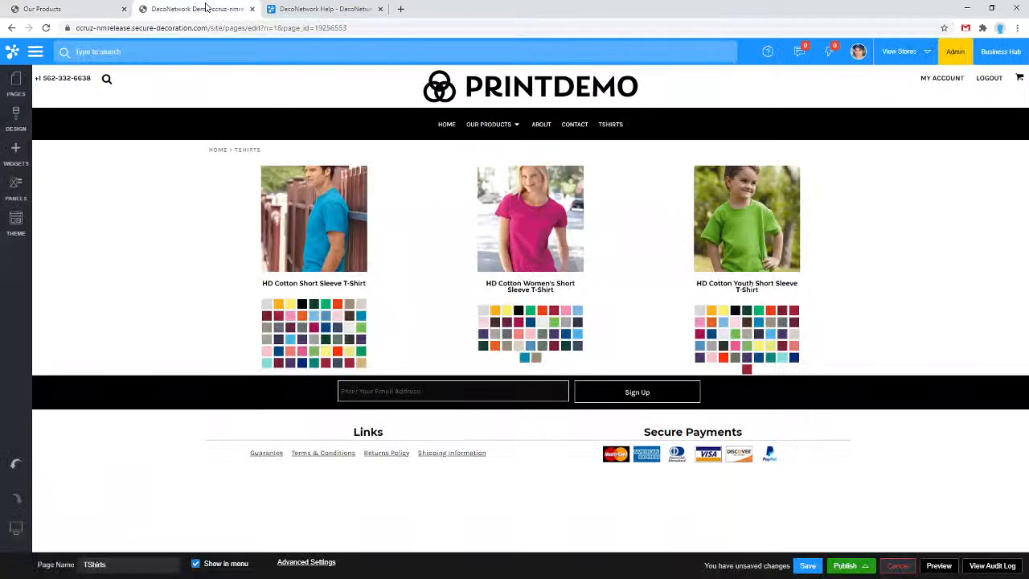
pyautogui.click(16, 85)
pyautogui.click(306, 561)
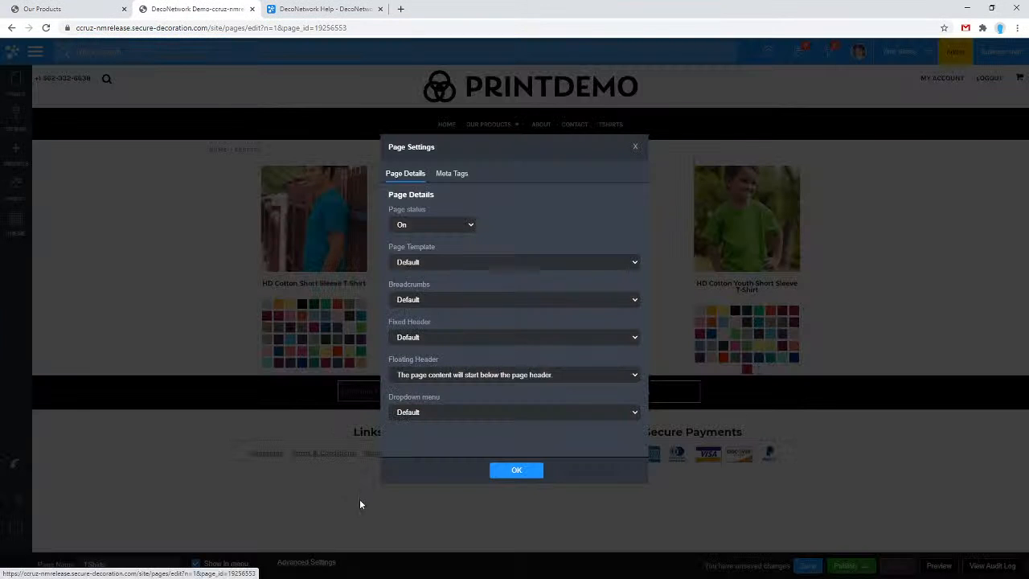
pyautogui.click(425, 225)
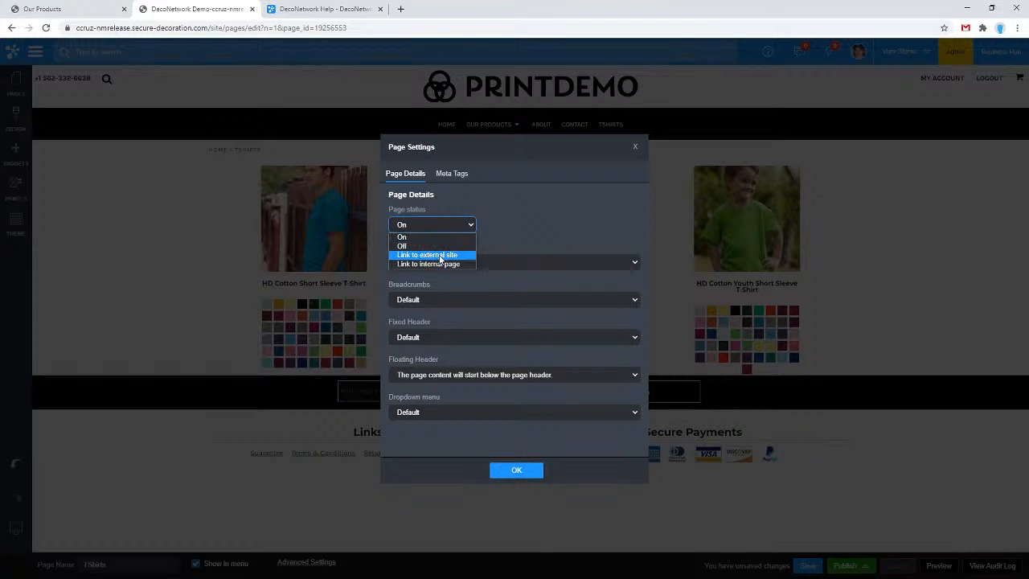
pyautogui.click(439, 255)
pyautogui.click(509, 312)
pyautogui.hotkey('ctrl', 'v')
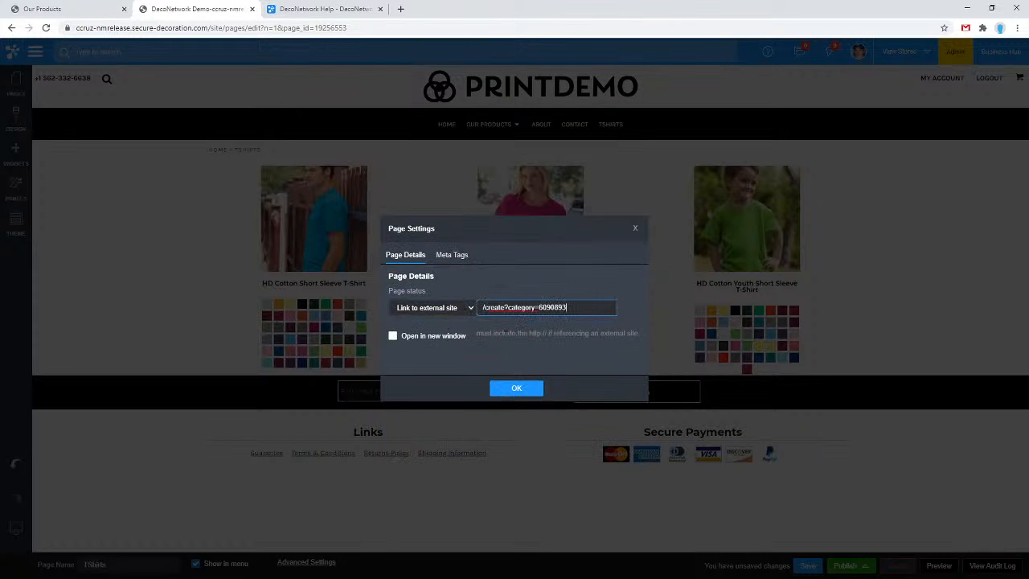
pyautogui.click(515, 390)
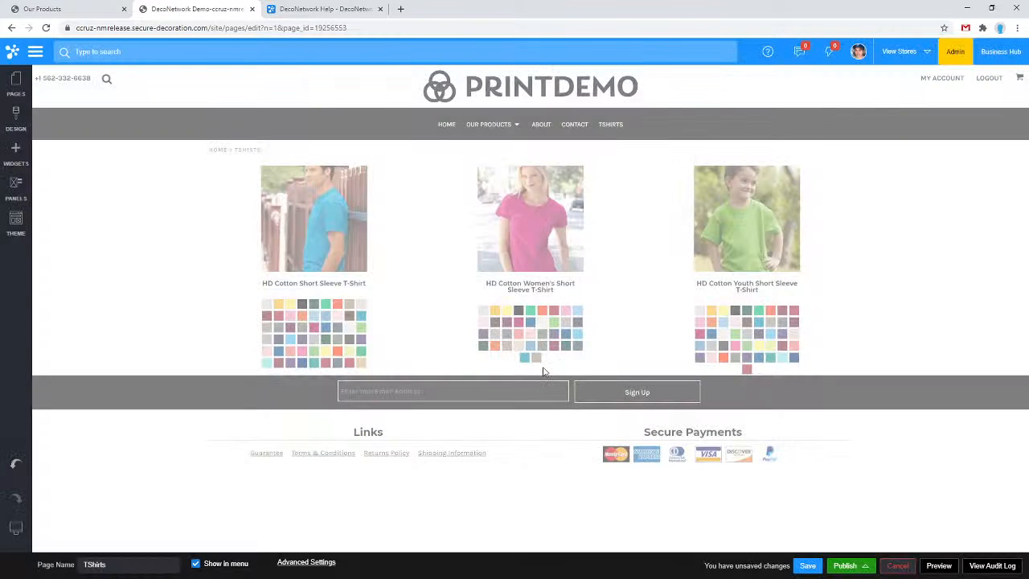
# - In the TShirts page's advanced settings, change the page status to Link to internal page
pyautogui.click(322, 562)
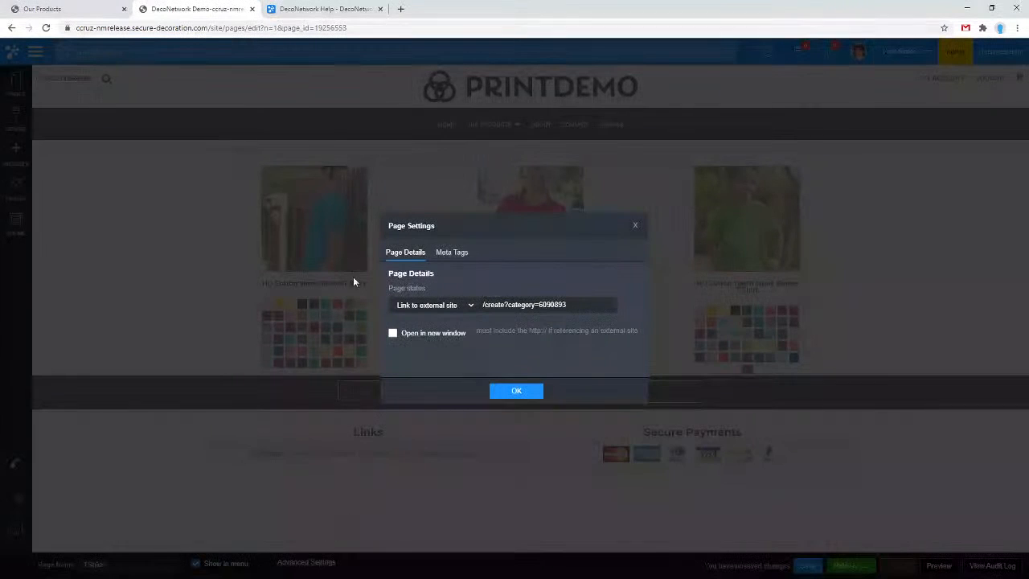
pyautogui.moveTo(572, 305); pyautogui.dragTo(492, 298)
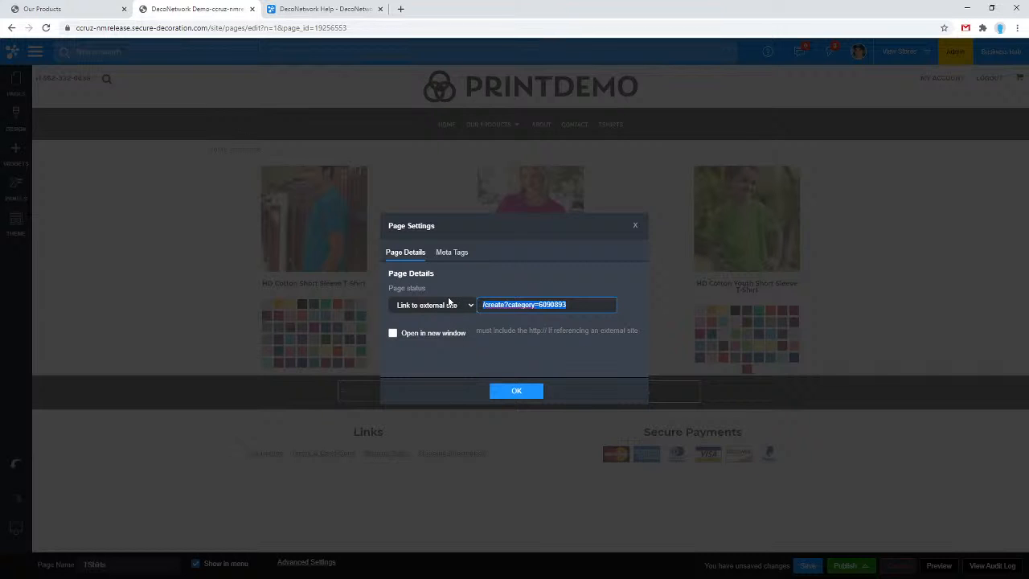
pyautogui.click(444, 305)
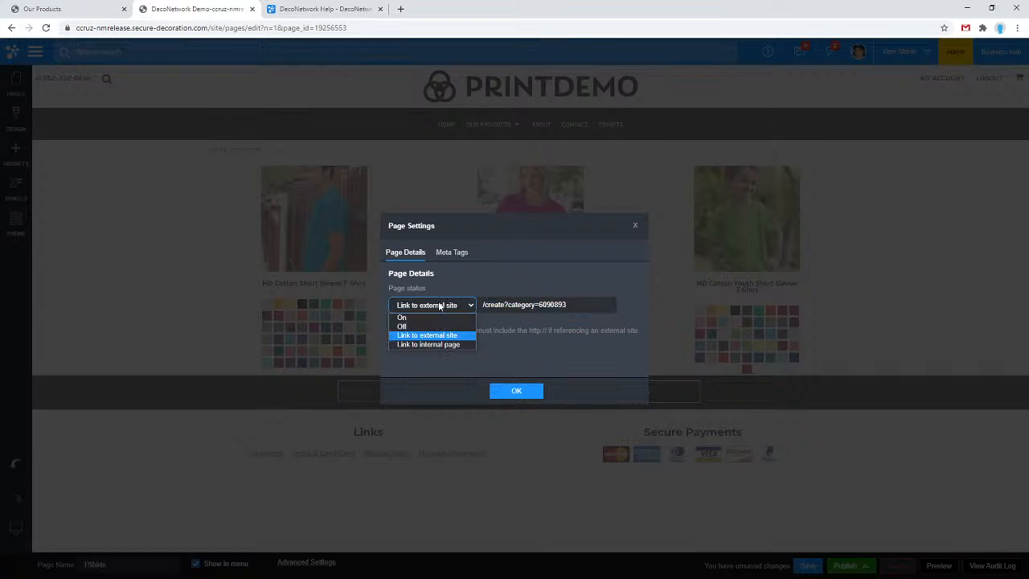
pyautogui.click(439, 345)
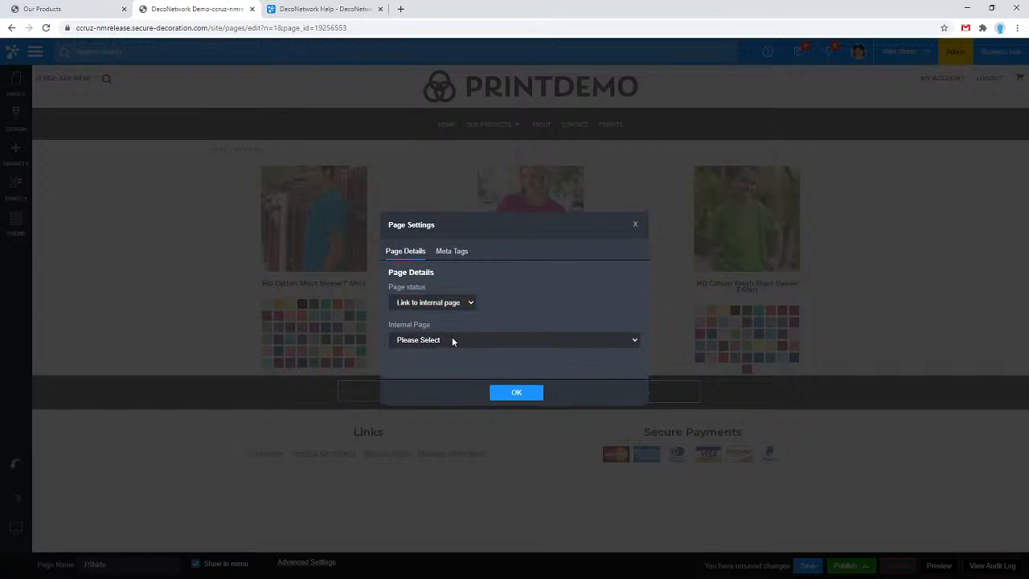
# - Try Products as the internal page and view the category options it offers
pyautogui.click(452, 340)
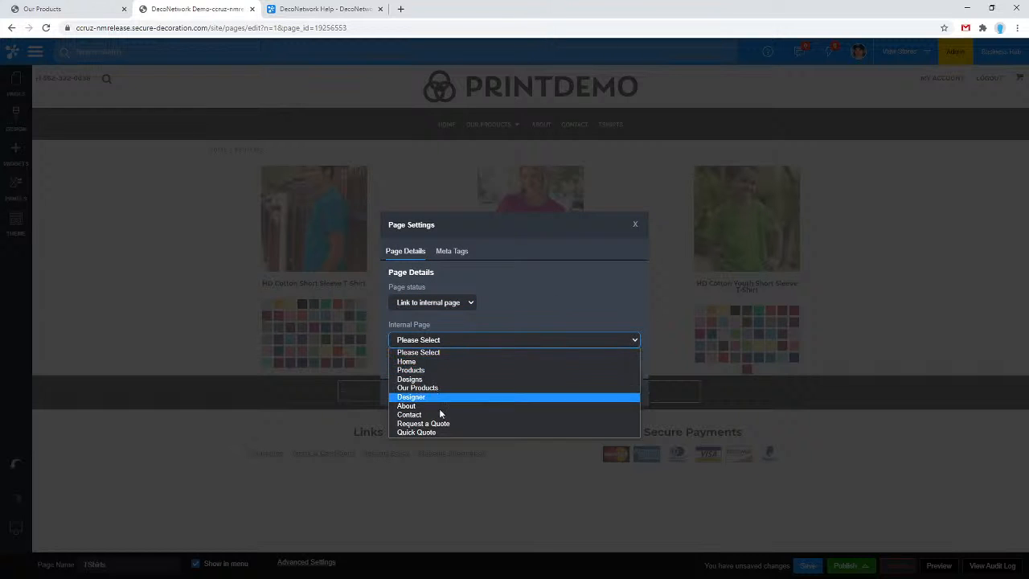
pyautogui.click(435, 370)
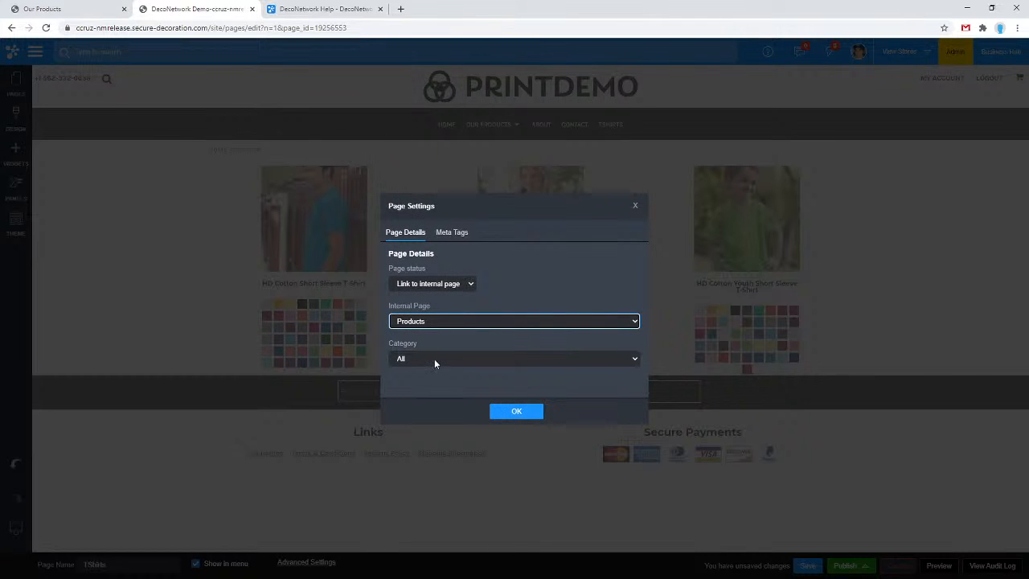
pyautogui.click(434, 360)
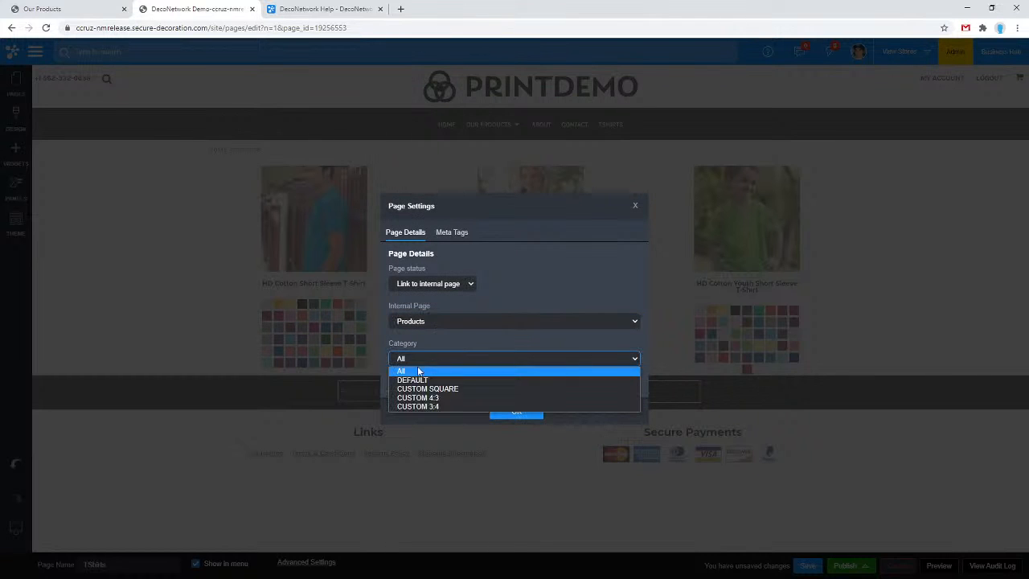
# - Link the TShirts page to the internal page Our Products with the T-Shirts category, and save the page
pyautogui.click(427, 324)
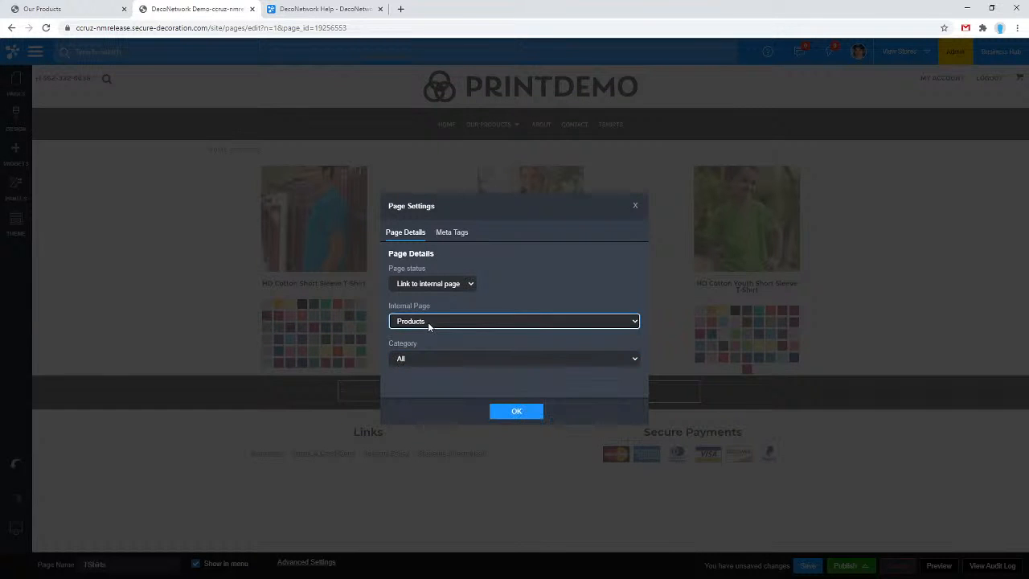
pyautogui.click(427, 322)
pyautogui.click(425, 369)
pyautogui.click(425, 368)
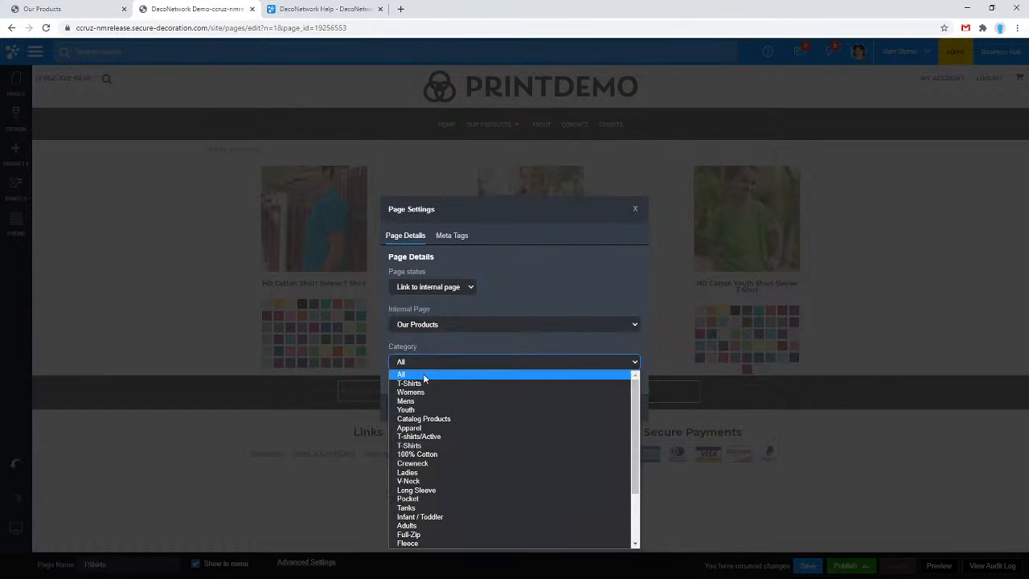
pyautogui.click(424, 384)
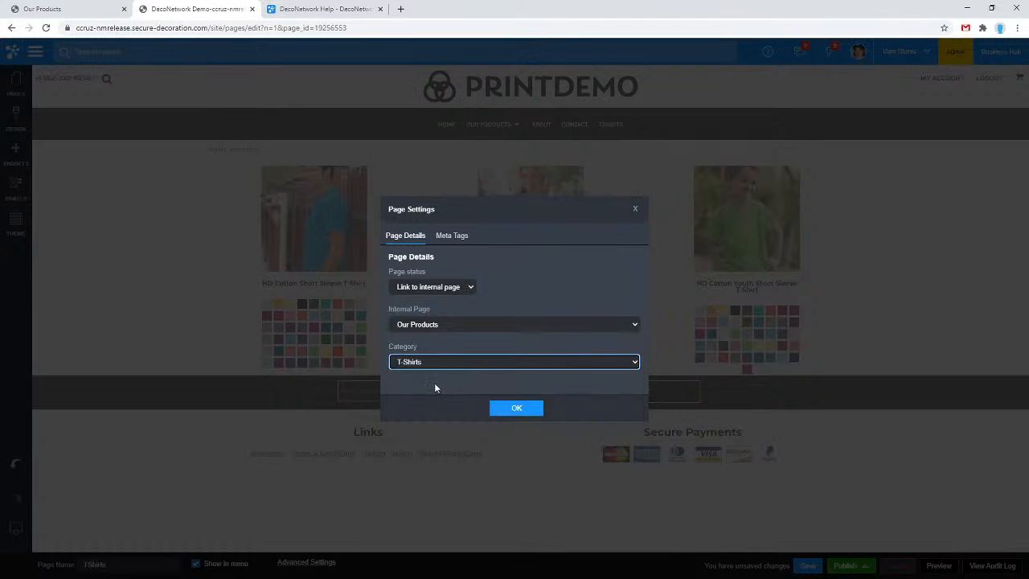
pyautogui.click(517, 409)
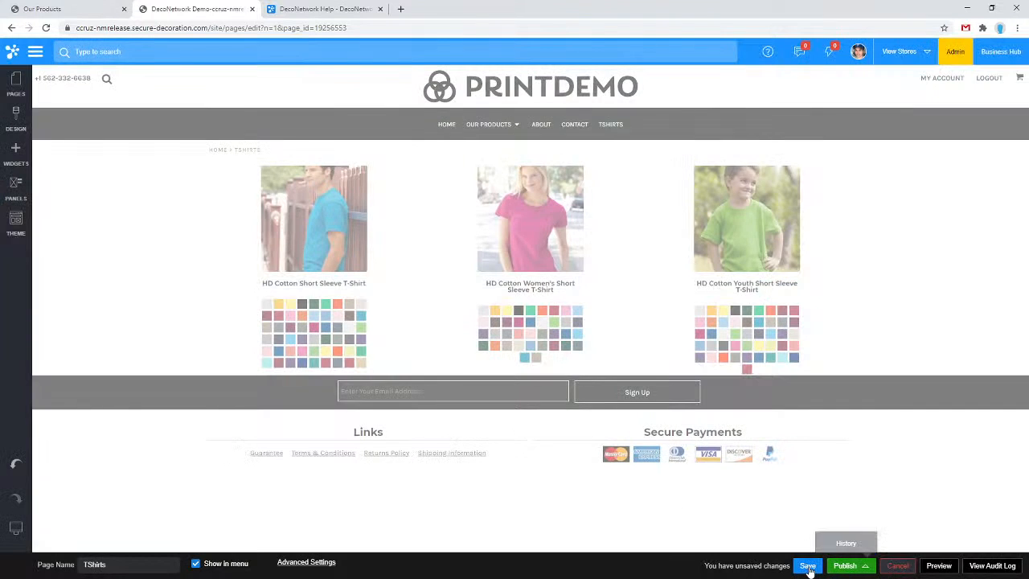
pyautogui.click(808, 566)
pyautogui.click(500, 356)
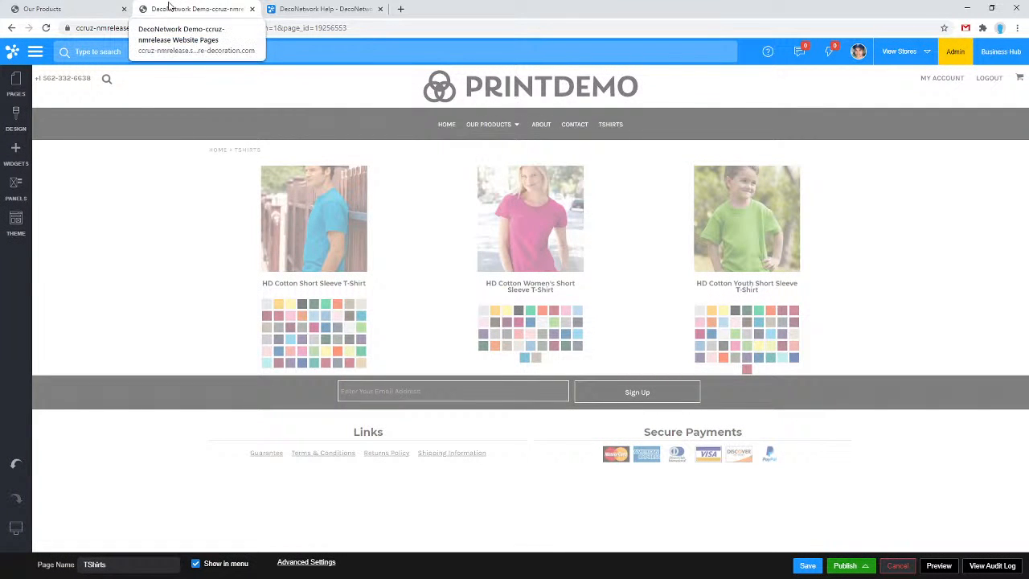
# - Publish the website and open the TShirts menu link on the storefront
pyautogui.click(69, 9)
pyautogui.click(536, 94)
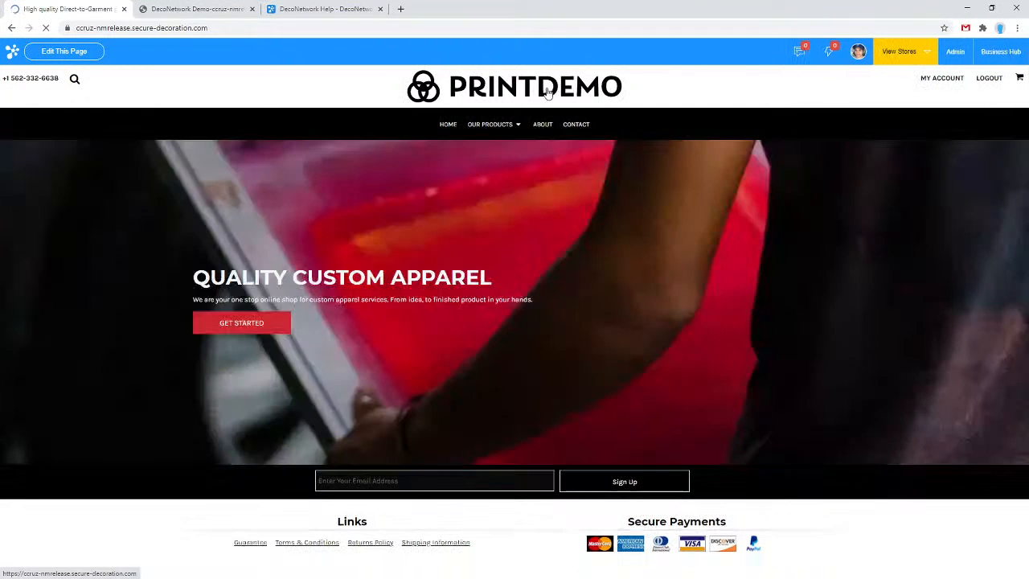
pyautogui.click(241, 9)
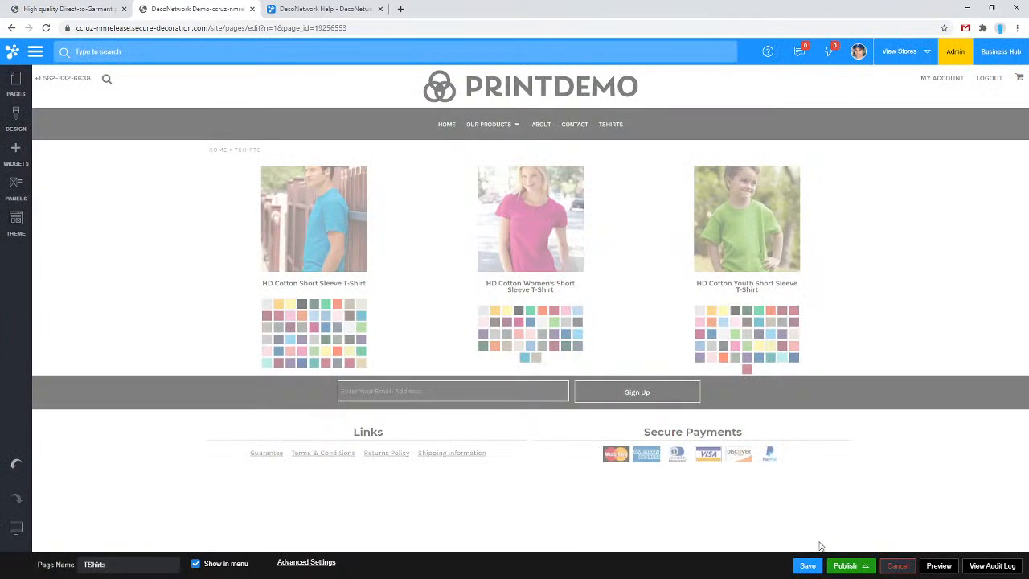
pyautogui.click(845, 564)
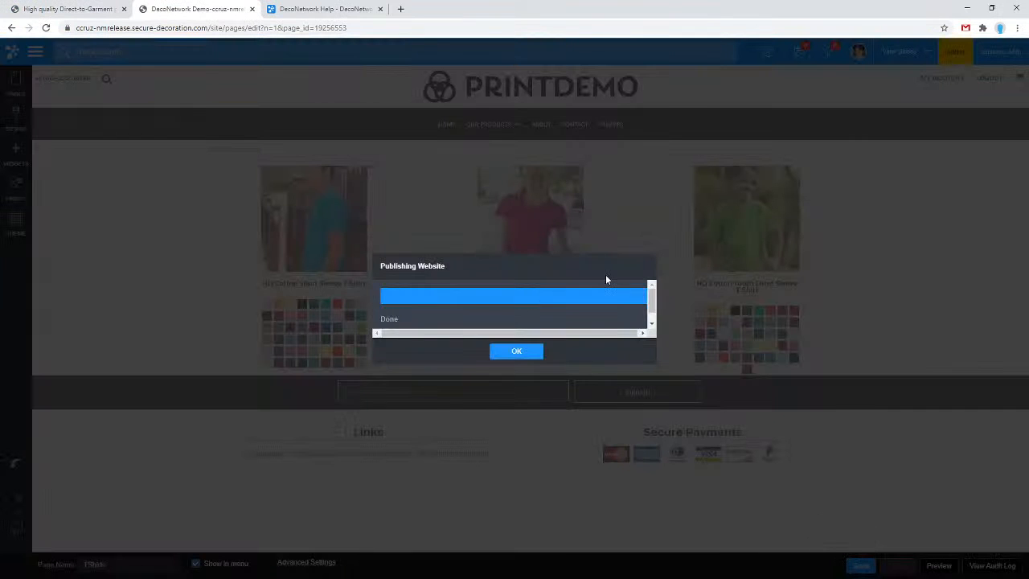
pyautogui.click(512, 354)
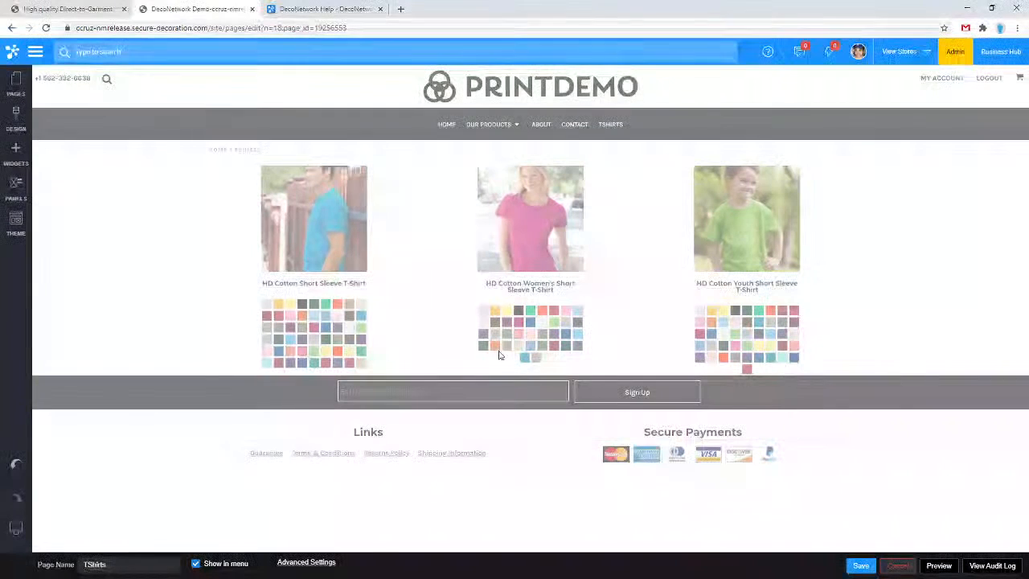
pyautogui.click(93, 9)
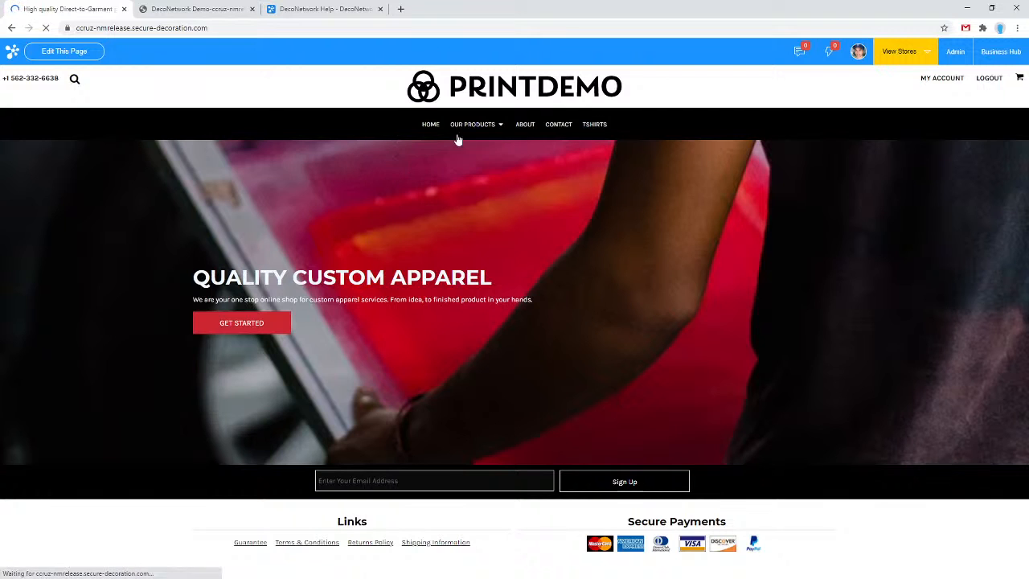
pyautogui.click(595, 127)
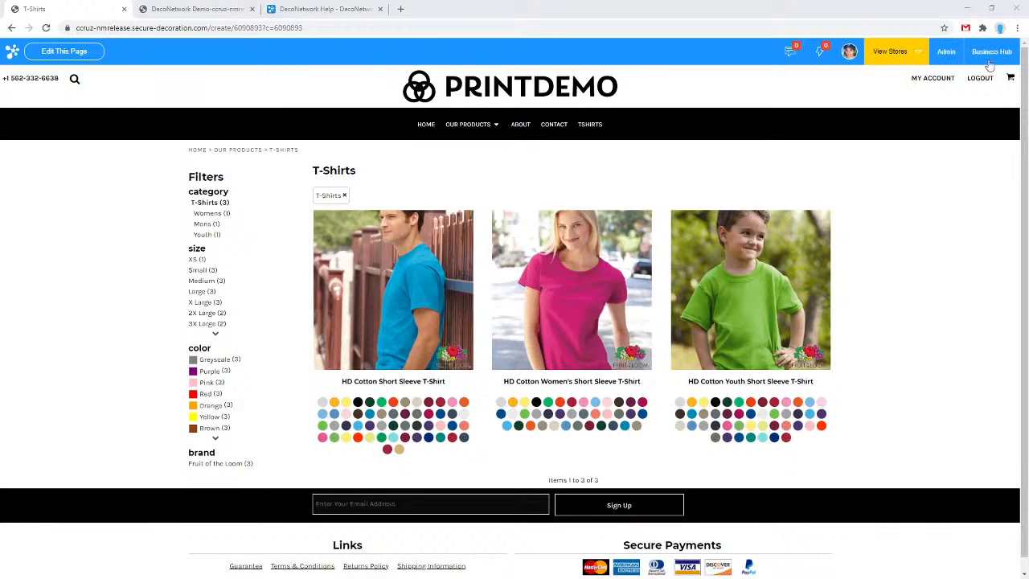
# - Go to the storefront's /shop address and view the DEFAULT product category
pyautogui.click(183, 9)
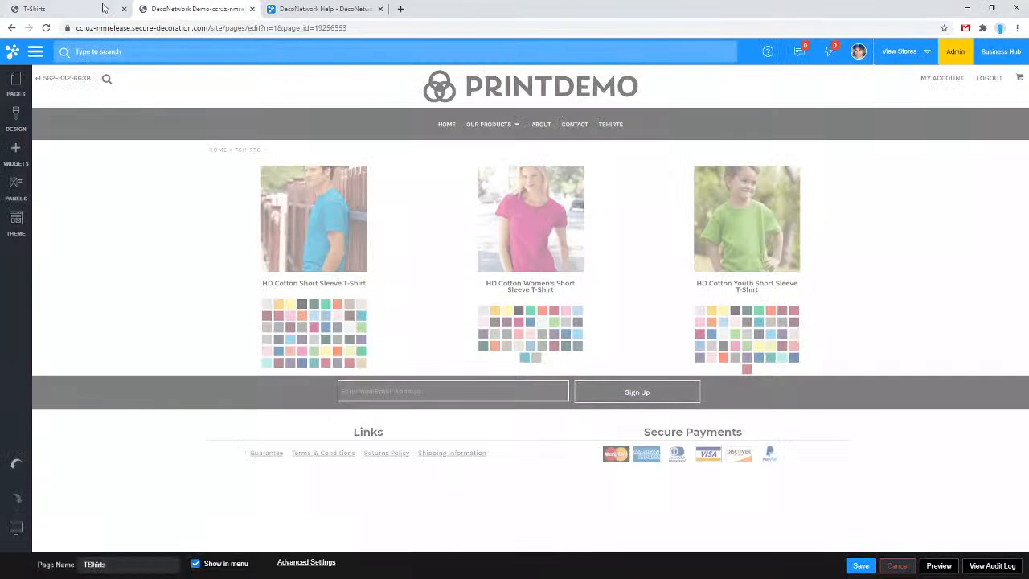
pyautogui.click(36, 54)
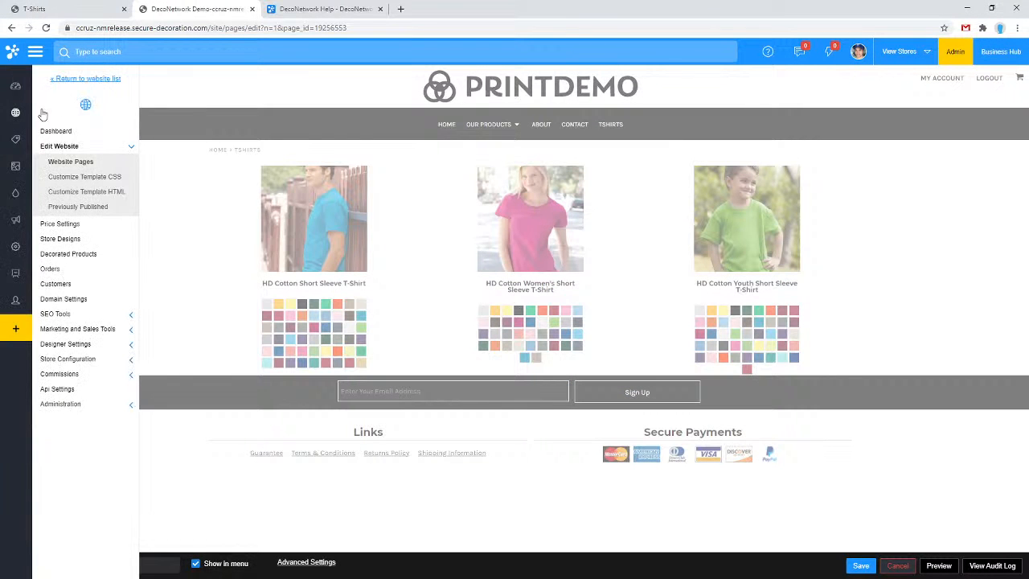
pyautogui.click(64, 9)
pyautogui.click(201, 28)
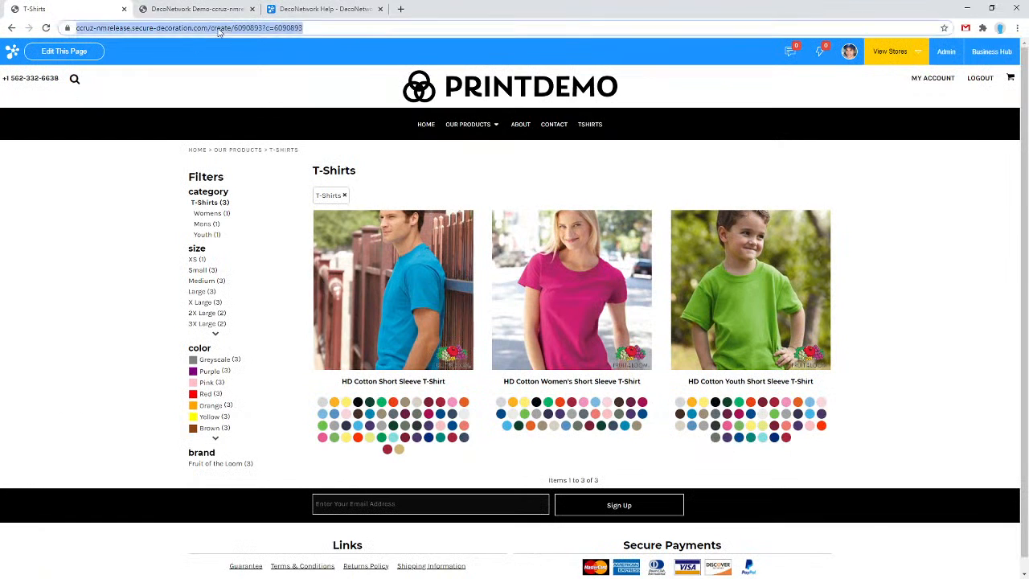
pyautogui.moveTo(235, 27); pyautogui.dragTo(538, 61)
pyautogui.write('shop')
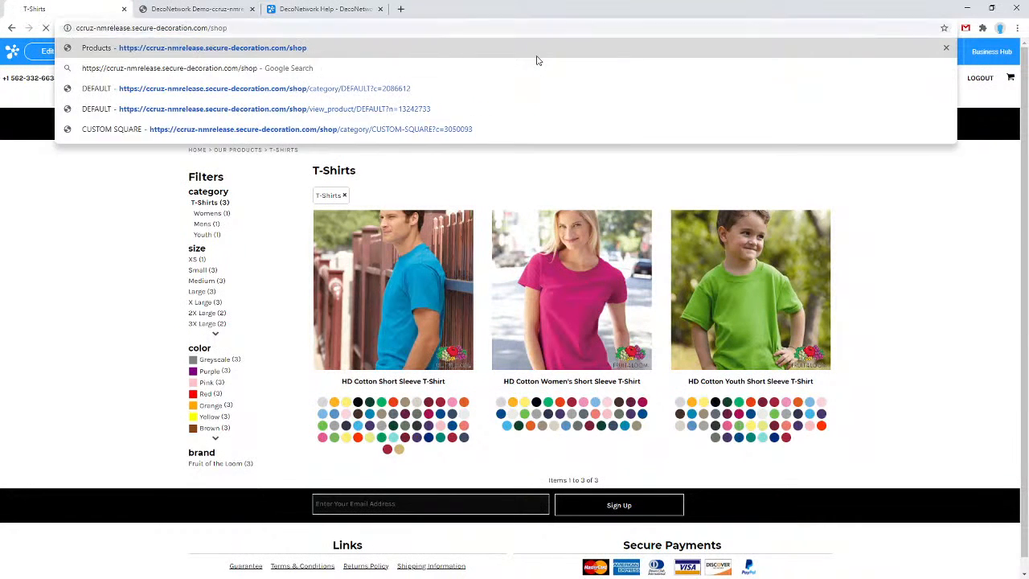
pyautogui.press('Return')
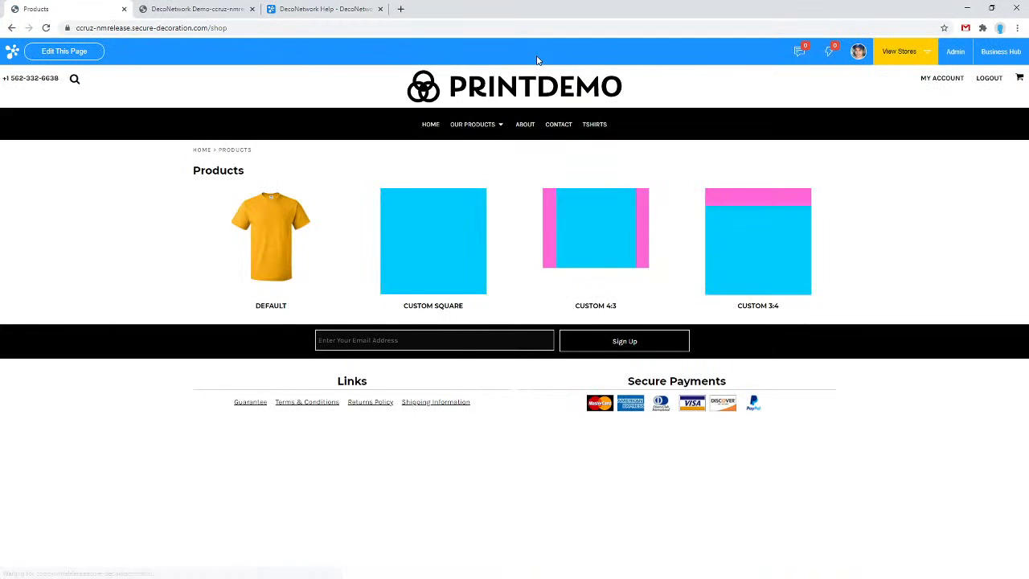
pyautogui.click(261, 249)
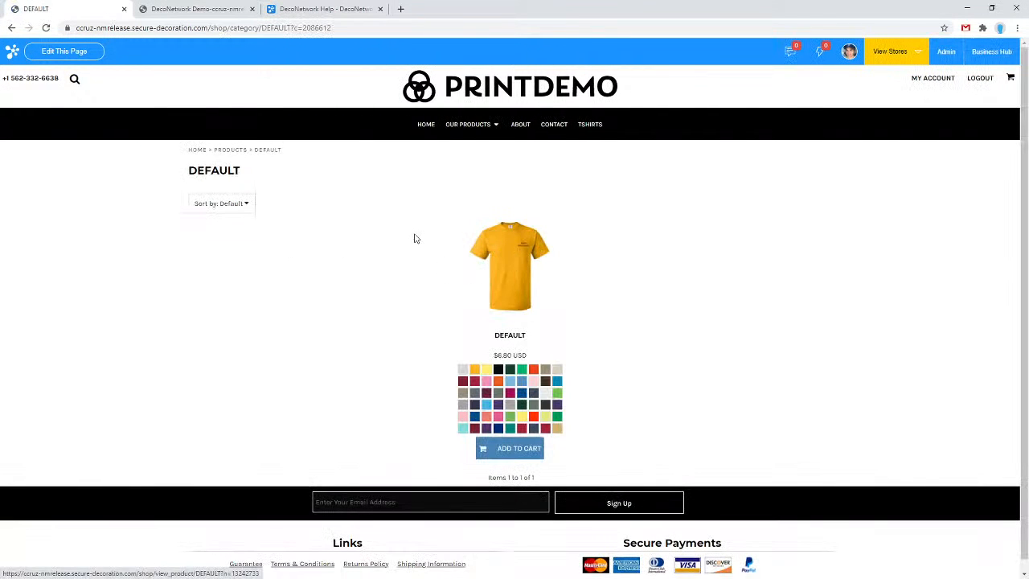
# - Open the decoration of the DEFAULT product for editing from the store's Decorated Products list
pyautogui.click(206, 11)
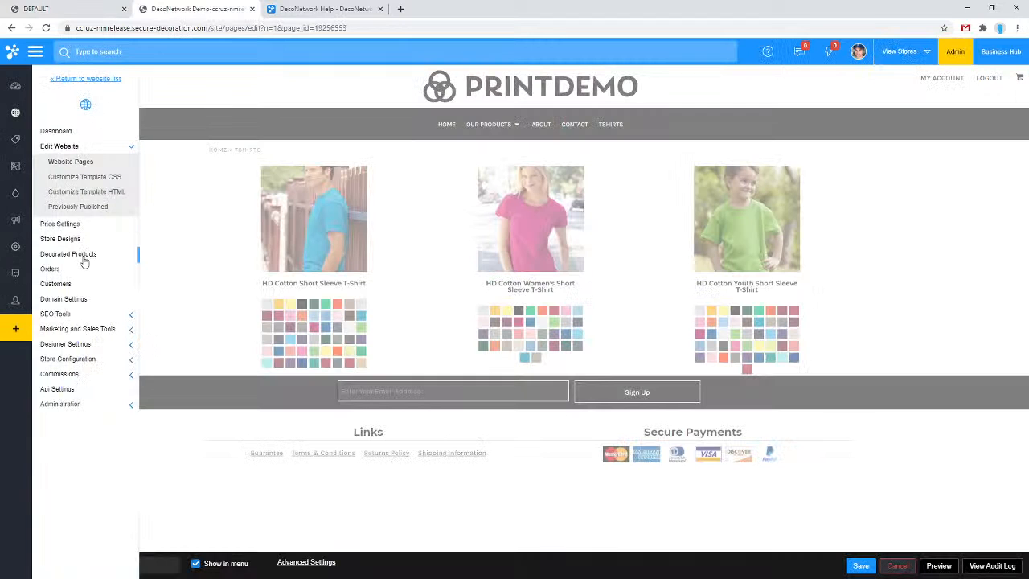
pyautogui.click(84, 257)
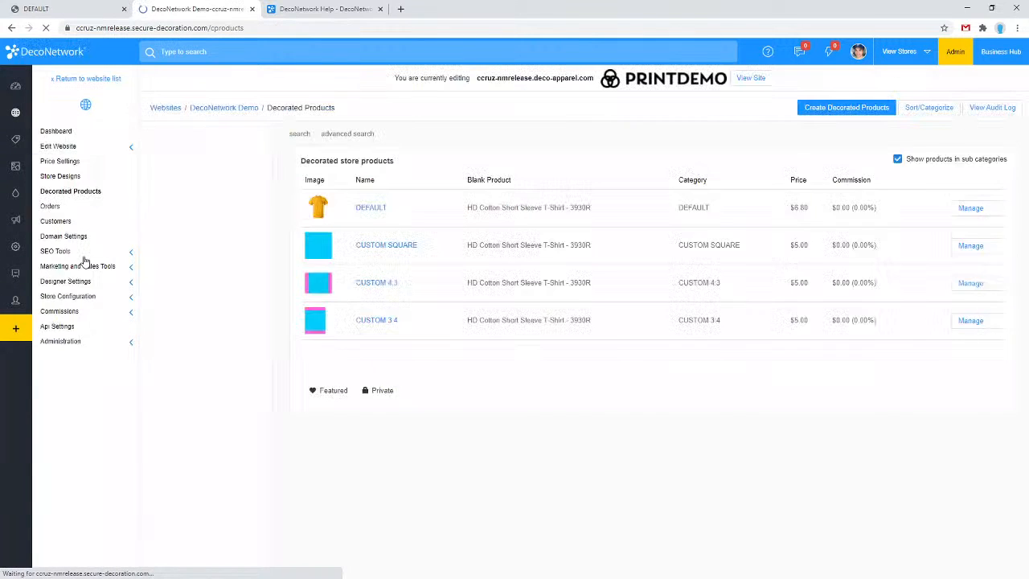
pyautogui.click(960, 242)
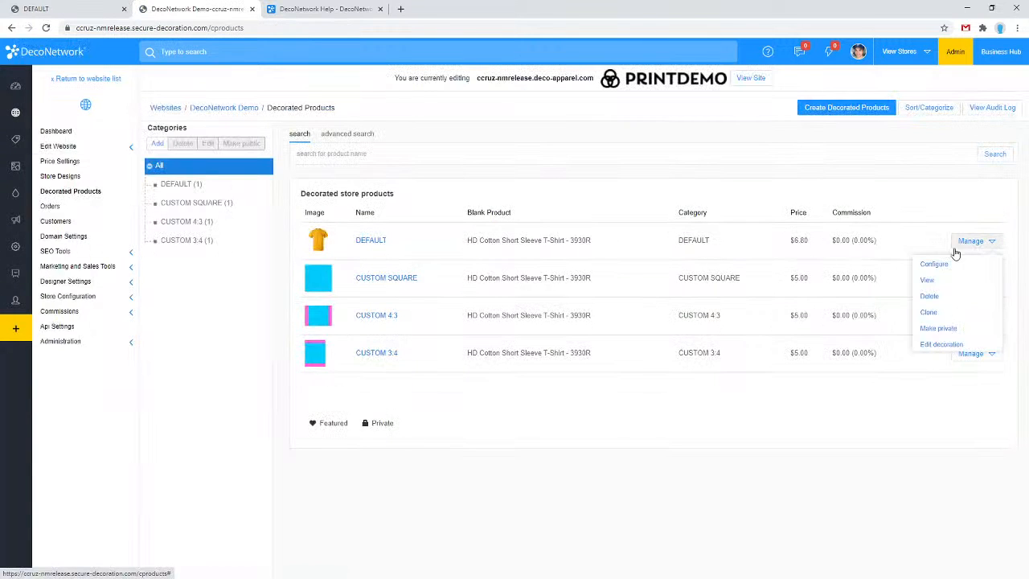
pyautogui.click(940, 346)
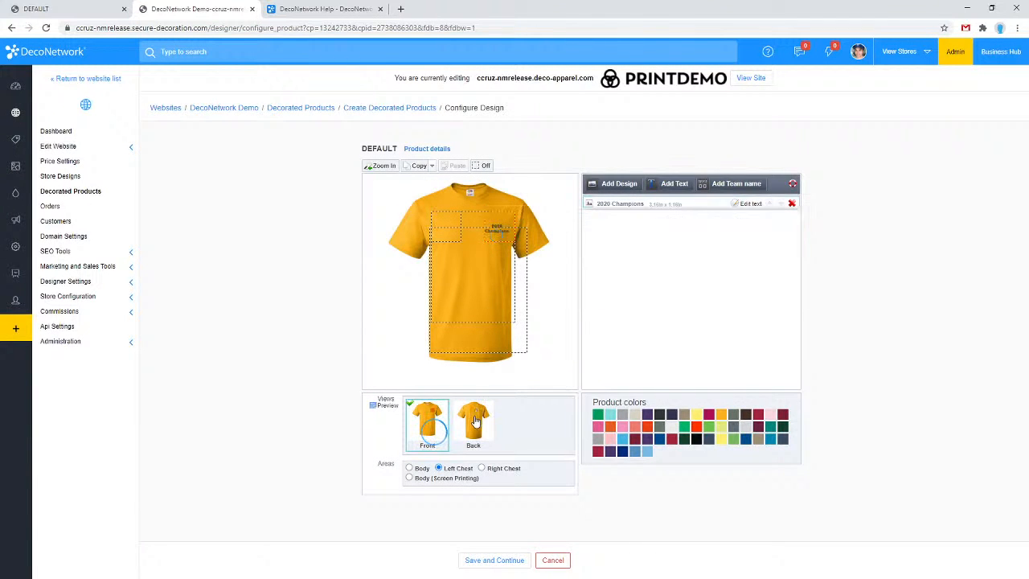
pyautogui.click(617, 187)
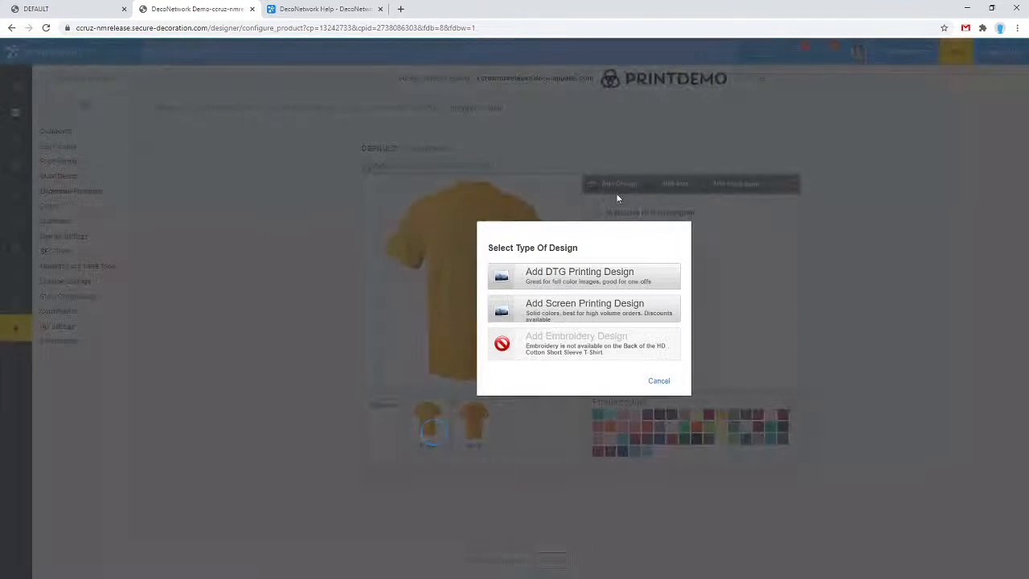
pyautogui.click(608, 314)
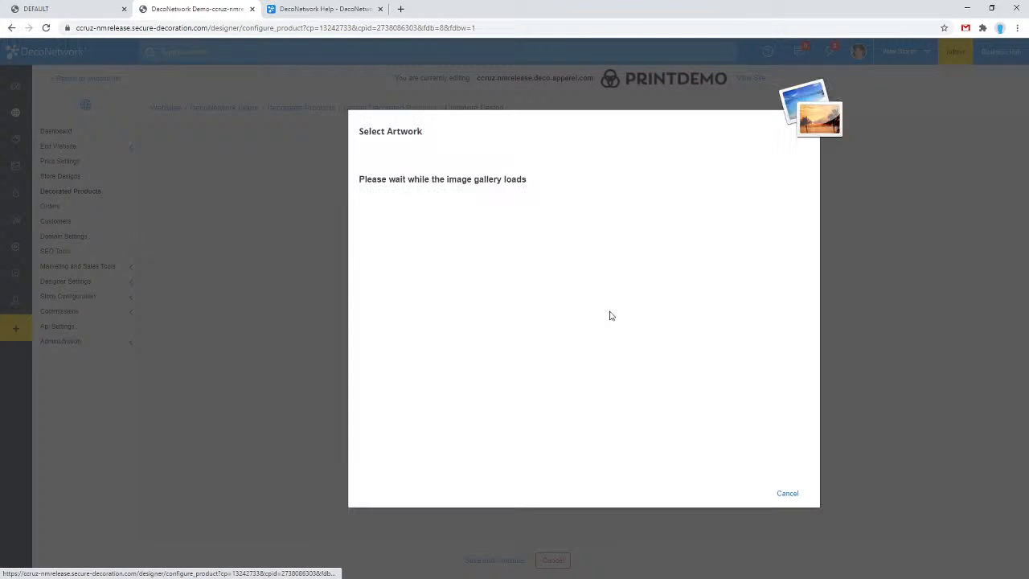
pyautogui.click(787, 492)
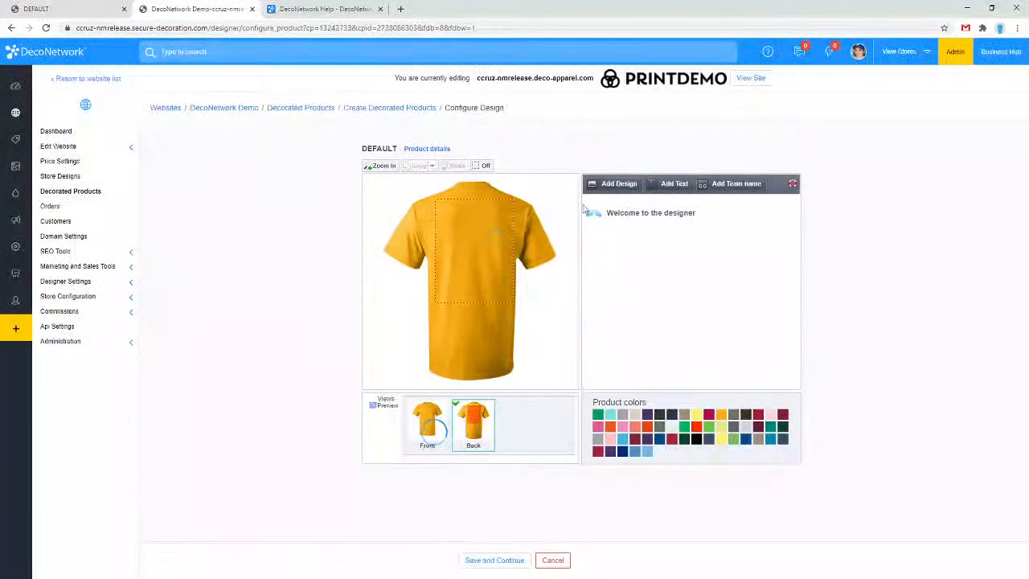
# - Add the Basketball Dribble stock design to the back of the DEFAULT shirt as a DTG Printing design and select it
pyautogui.click(613, 186)
pyautogui.click(579, 281)
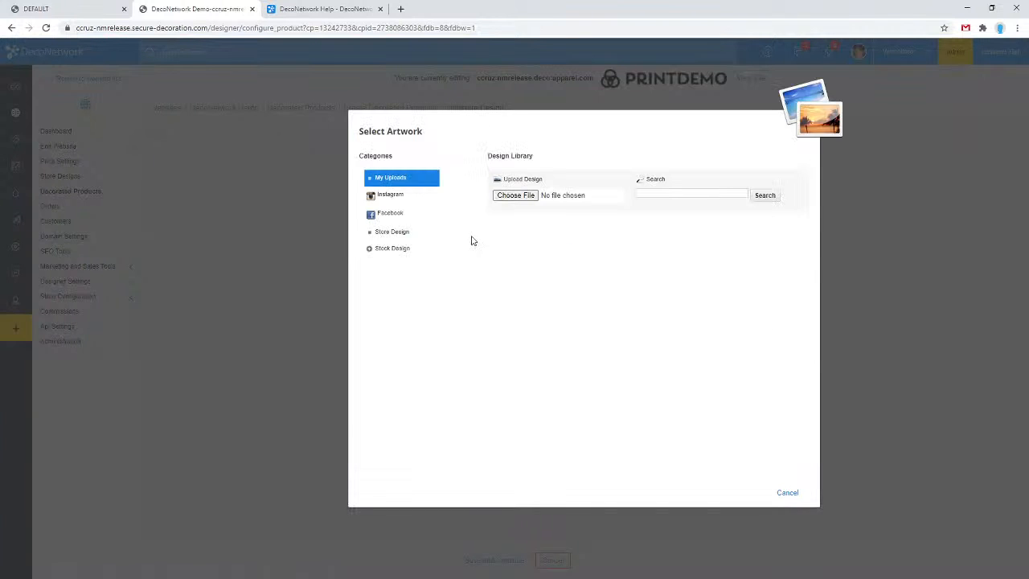
pyautogui.click(386, 249)
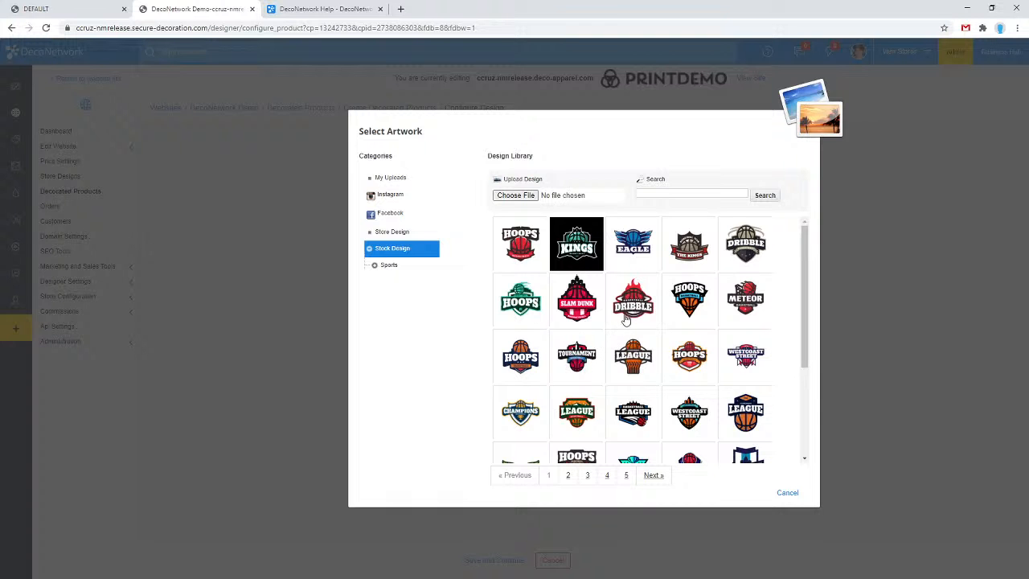
pyautogui.moveTo(626, 320)
pyautogui.click(760, 383)
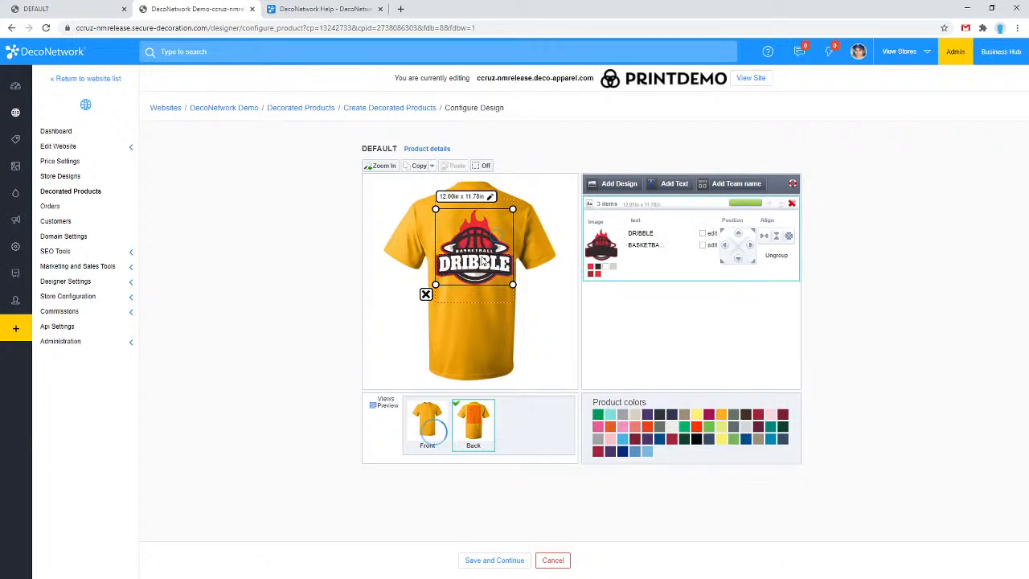
pyautogui.click(541, 275)
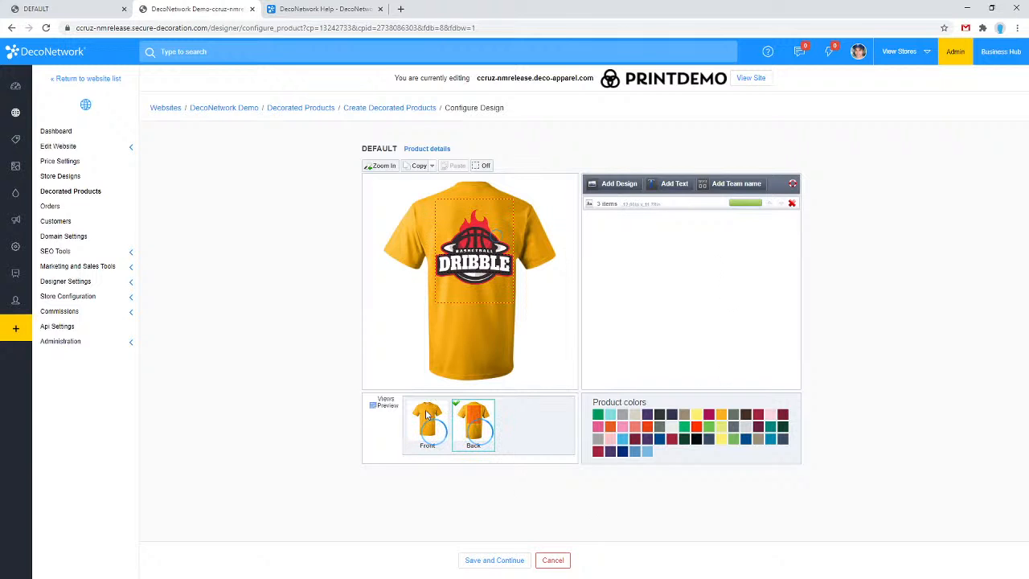
pyautogui.click(623, 204)
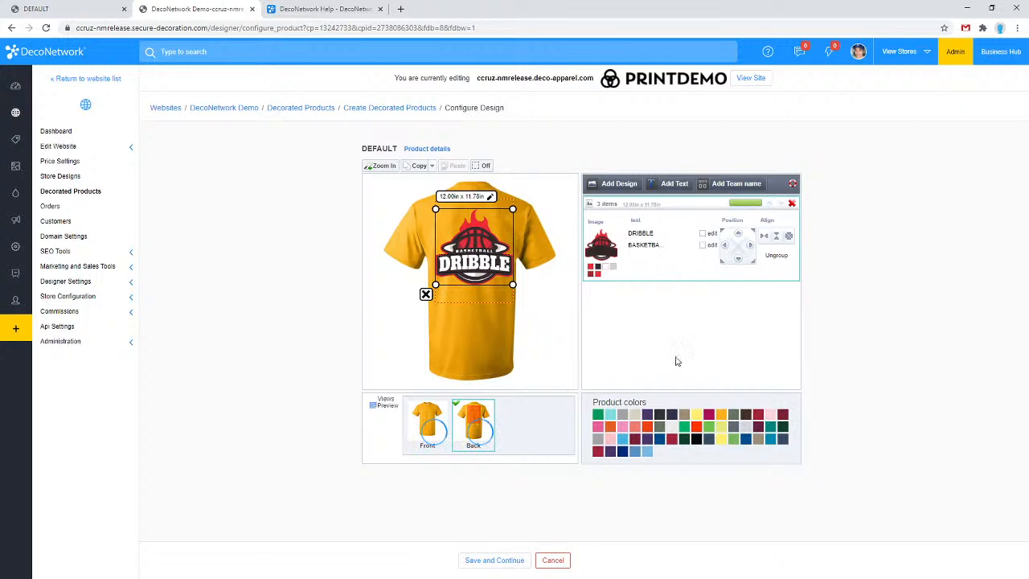
# - Save the shirt's front and back design and continue past the product details to the batch settings
pyautogui.click(492, 563)
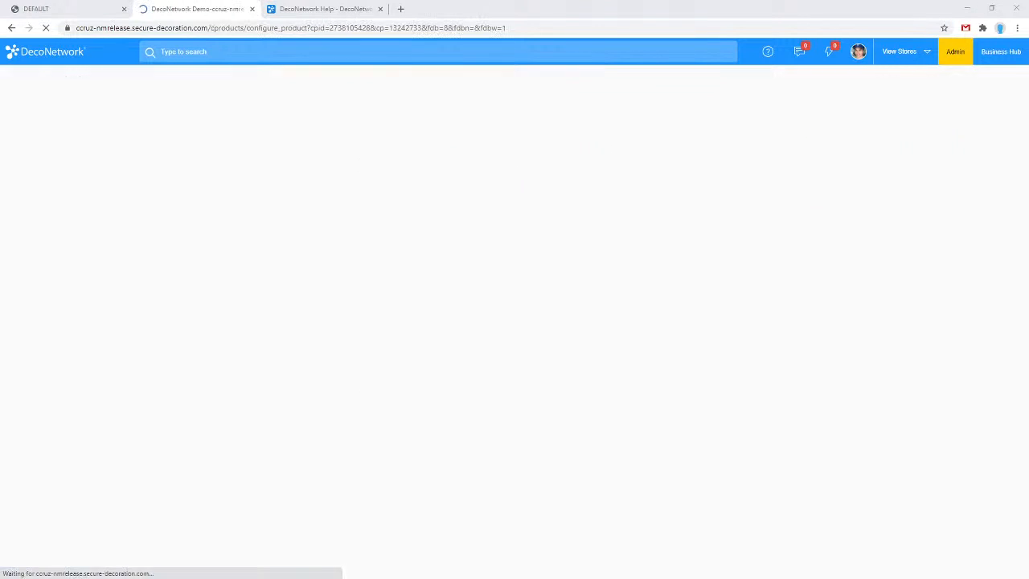
pyautogui.moveTo(514, 151); pyautogui.dragTo(351, 154)
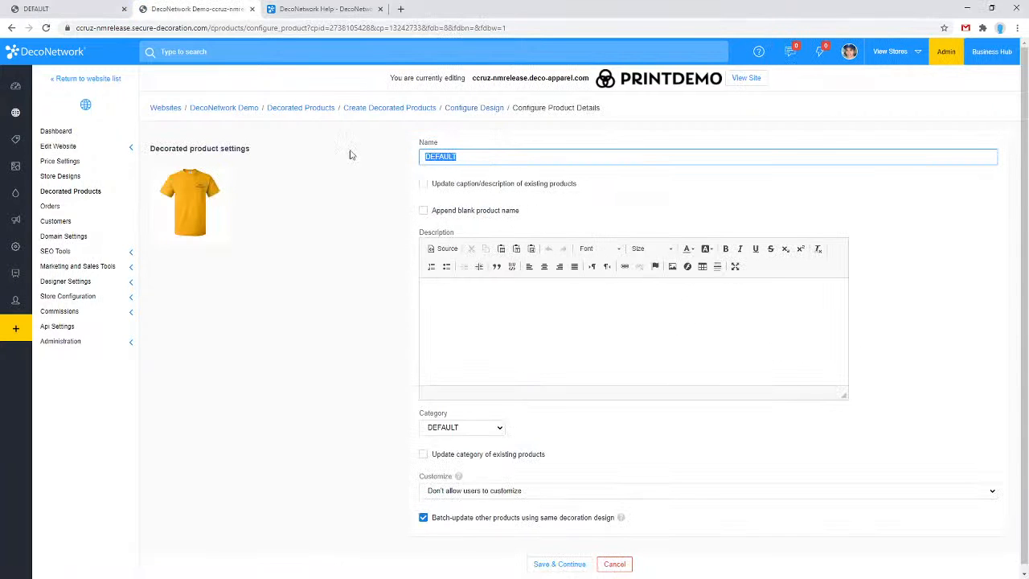
pyautogui.press('BackSpace')
pyautogui.click(557, 564)
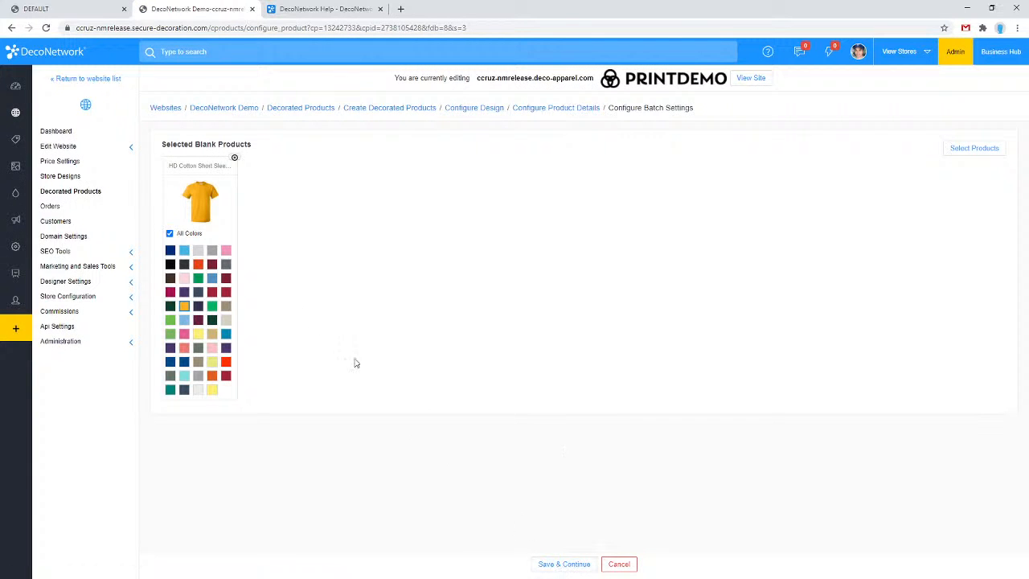
# - Restrict the blank product to the gold color instead of all colors, and save the decorated product with default pricing
pyautogui.click(170, 233)
pyautogui.click(211, 517)
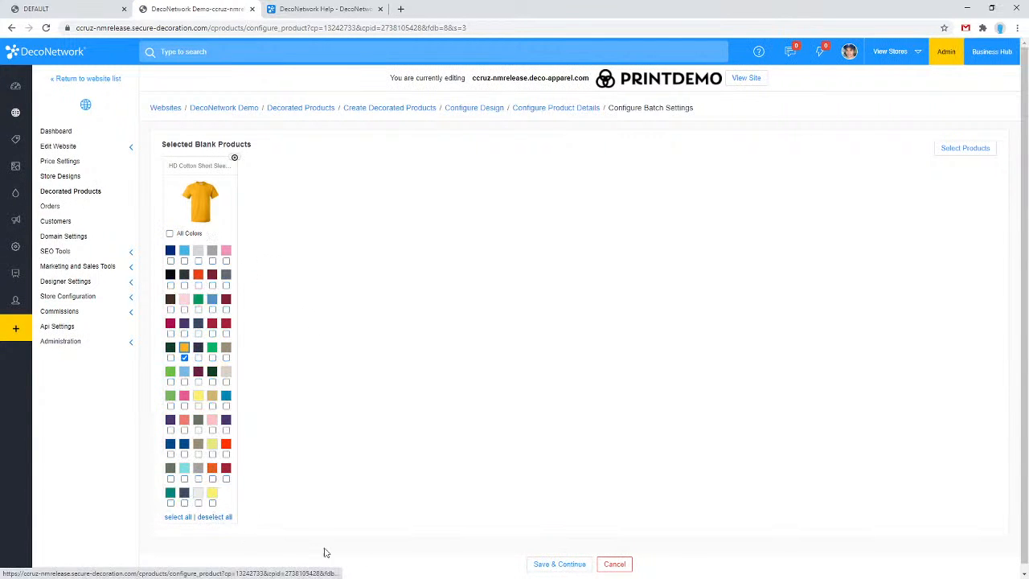
pyautogui.click(545, 564)
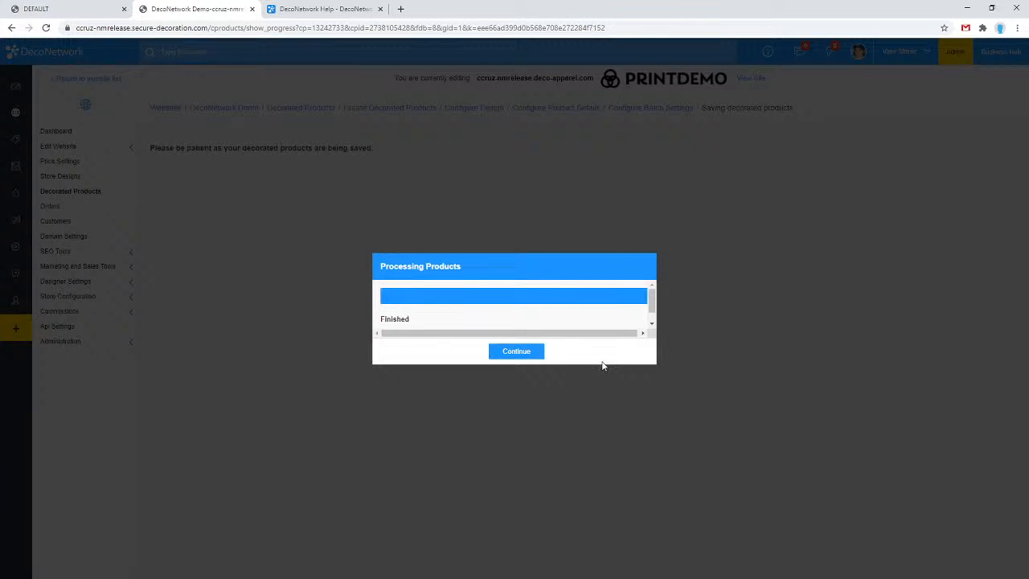
pyautogui.click(502, 354)
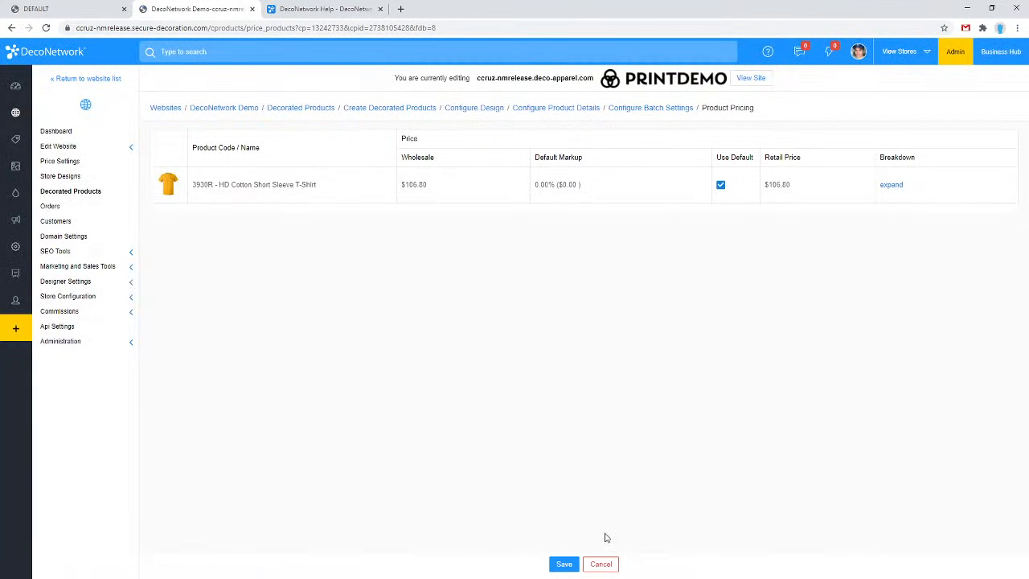
pyautogui.click(565, 563)
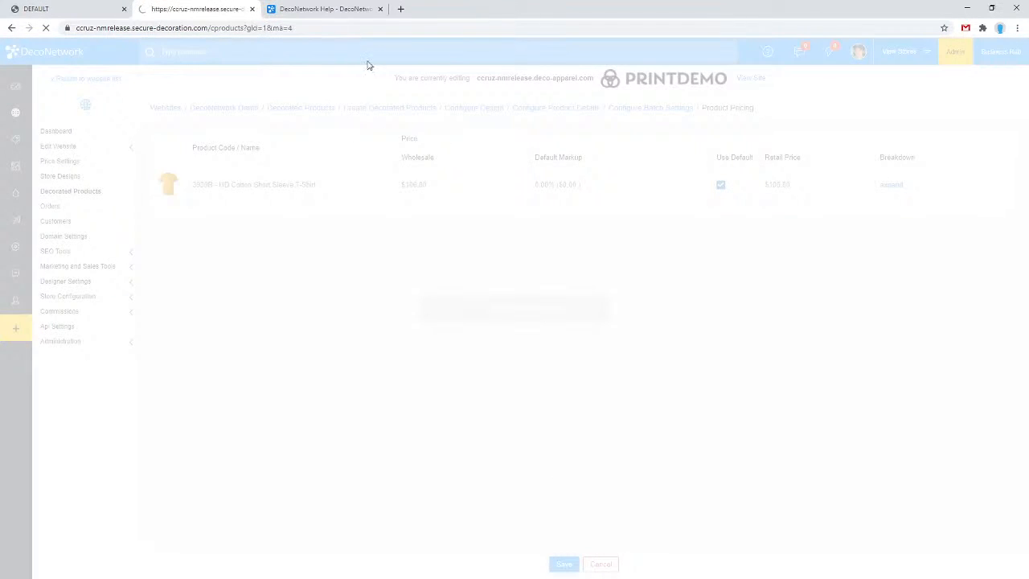
# - Open the DEFAULT shirt in the storefront and inspect its front decoration up close
pyautogui.click(55, 6)
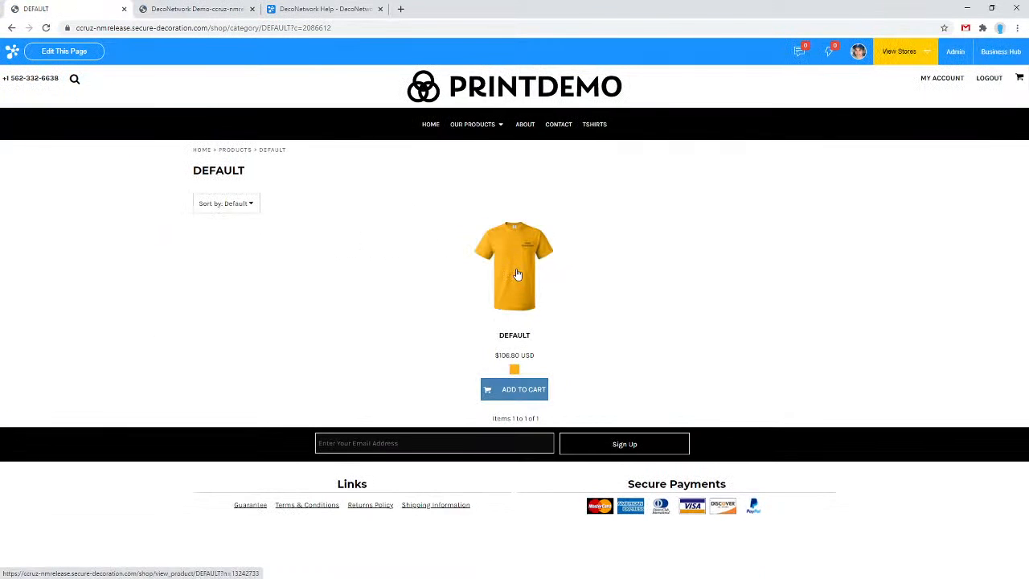
pyautogui.click(518, 274)
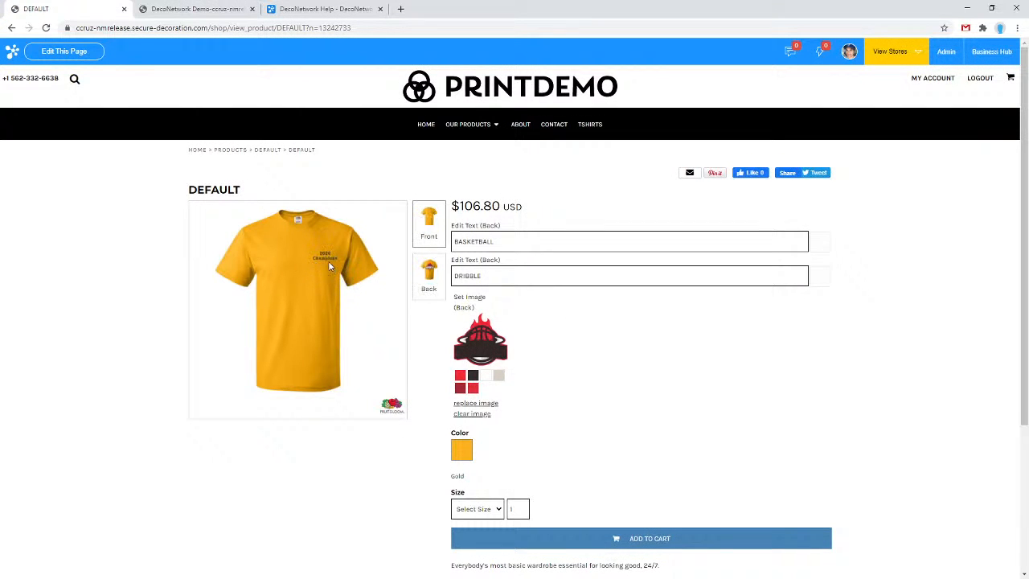
pyautogui.click(328, 260)
pyautogui.click(392, 215)
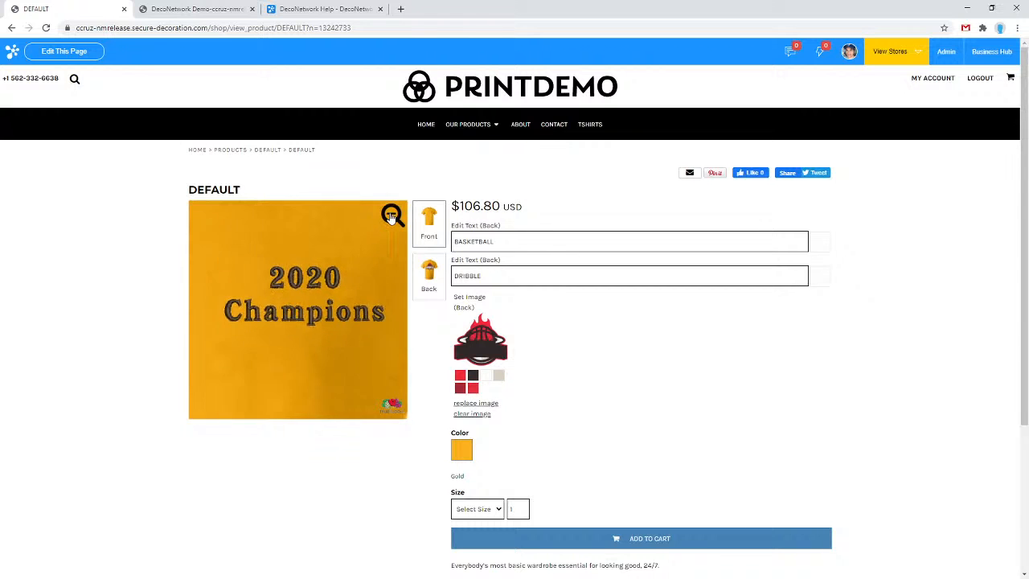
# - Inspect the shirt's back decoration up close, and return to the DEFAULT category listing
pyautogui.click(438, 287)
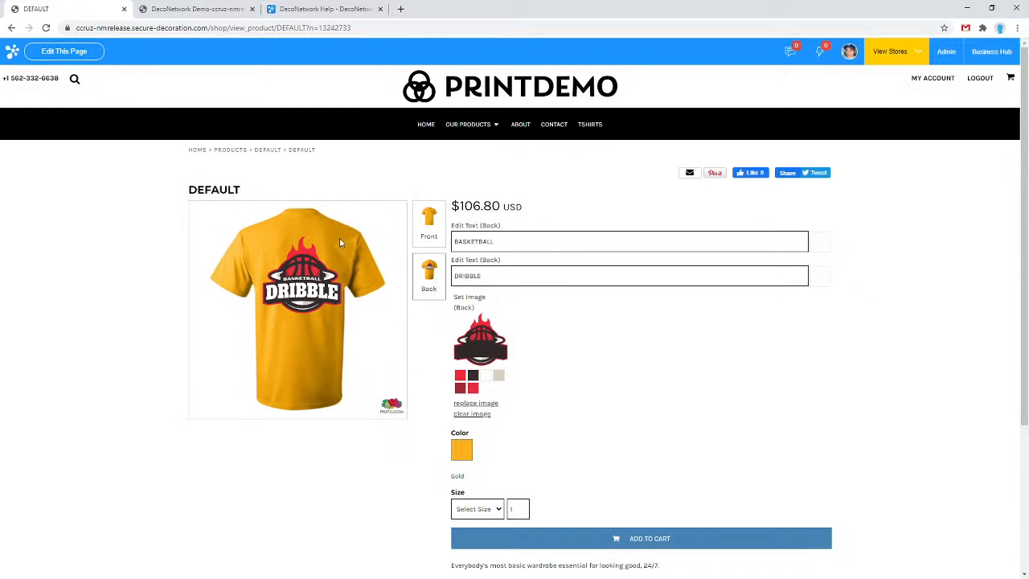
pyautogui.click(317, 254)
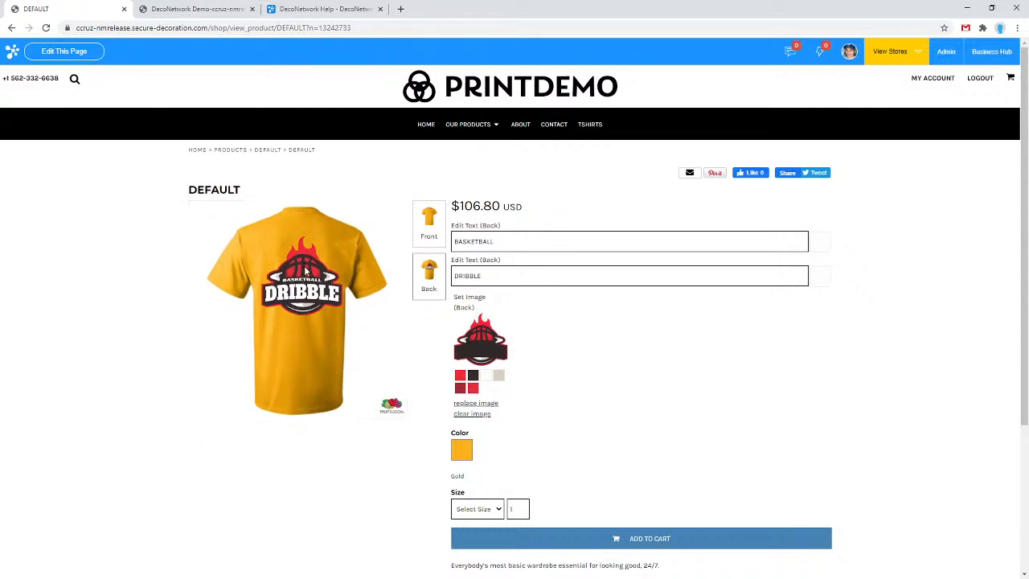
pyautogui.click(394, 228)
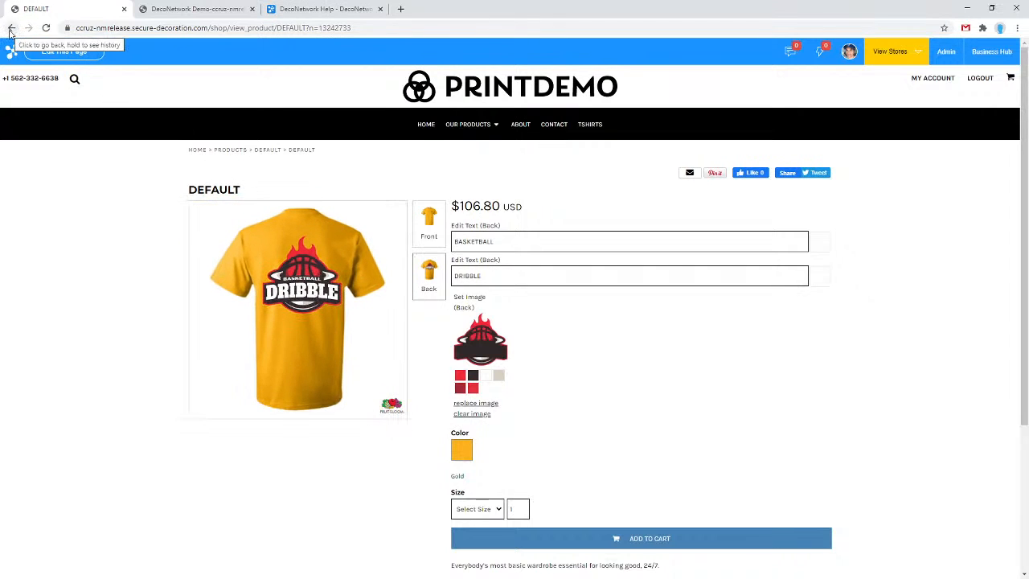
pyautogui.moveTo(473, 127)
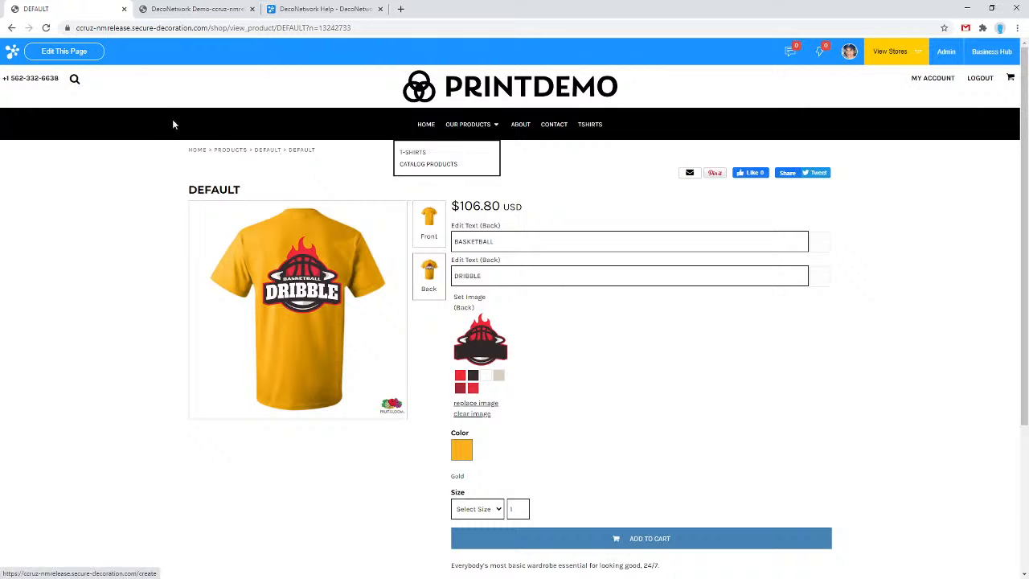
pyautogui.click(273, 151)
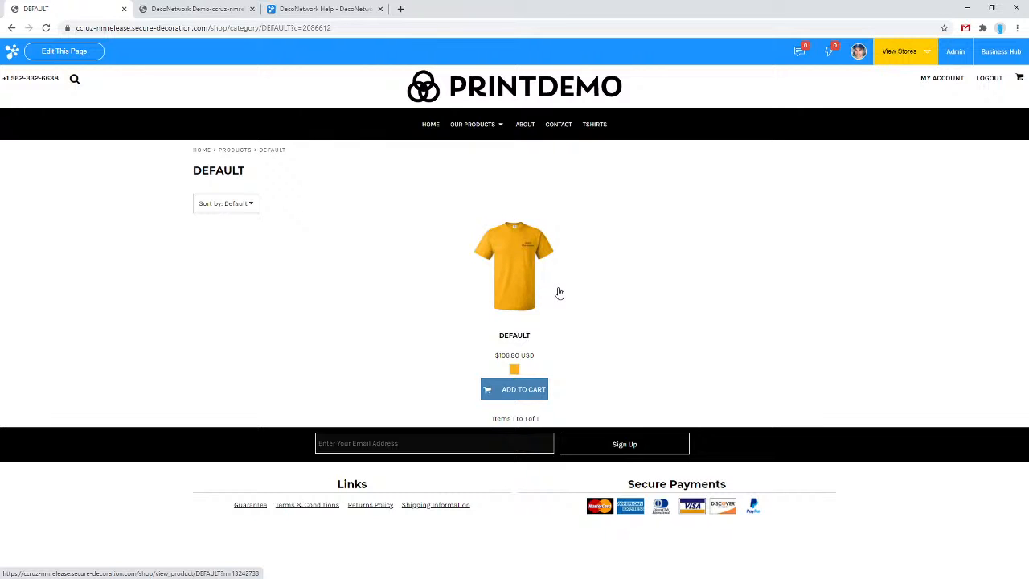
# - Set the DEFAULT decorated product's listing image display view to Back and save the product
pyautogui.click(233, 9)
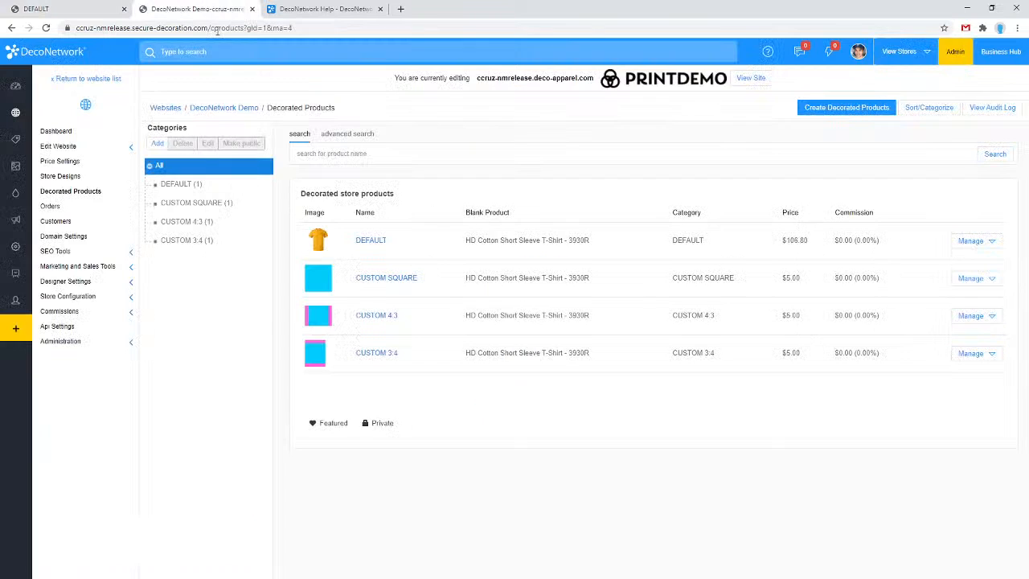
pyautogui.click(980, 242)
pyautogui.click(940, 265)
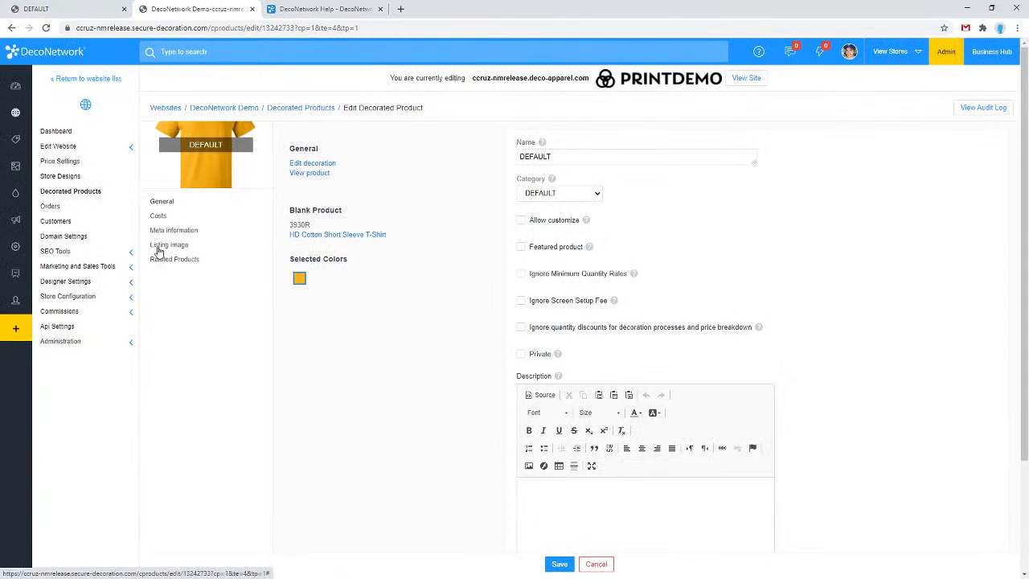
pyautogui.click(158, 249)
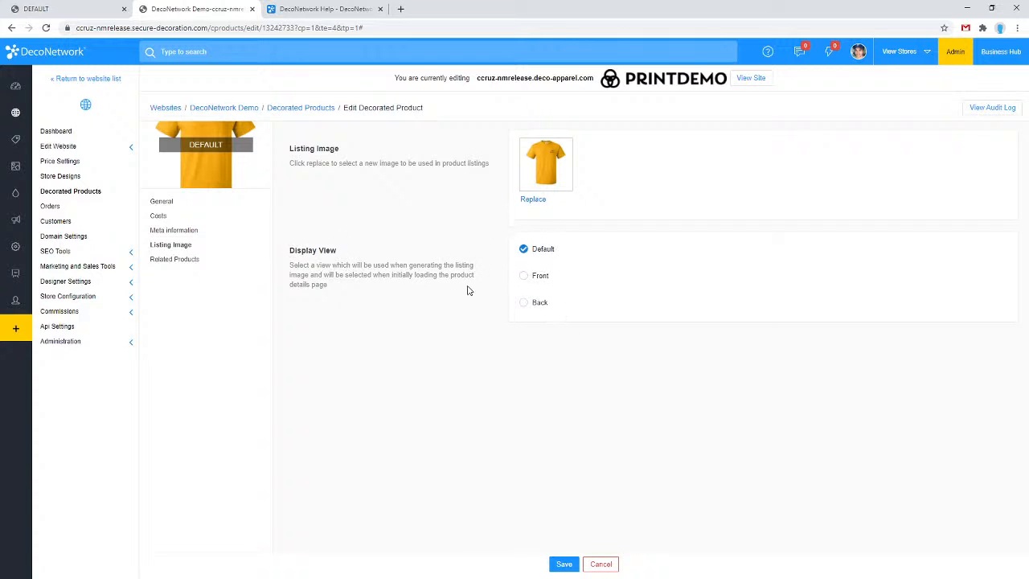
pyautogui.click(538, 310)
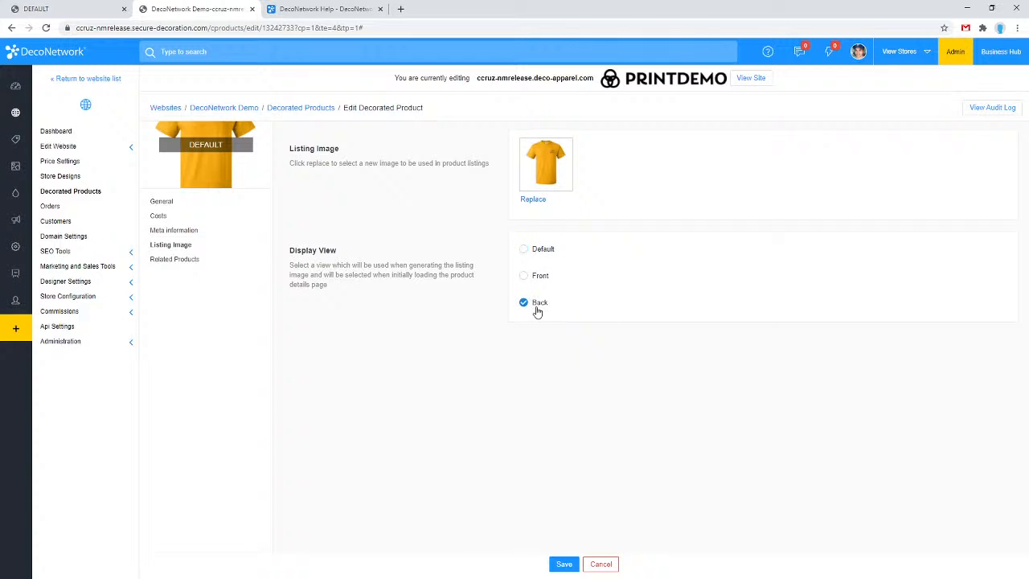
pyautogui.click(562, 565)
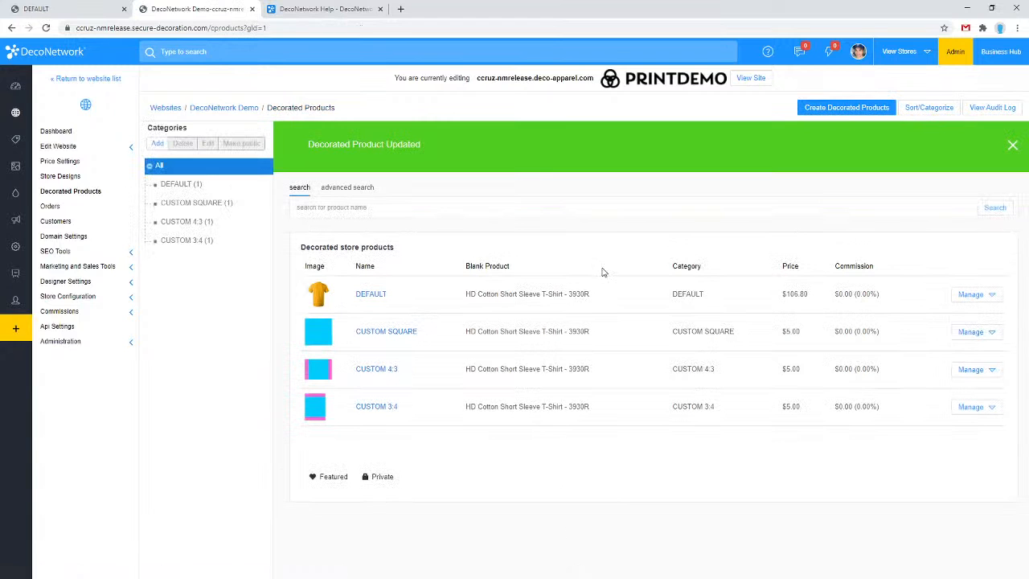
# - Reload the storefront's DEFAULT category and check the shirt's listing image and its front and back product views
pyautogui.click(52, 7)
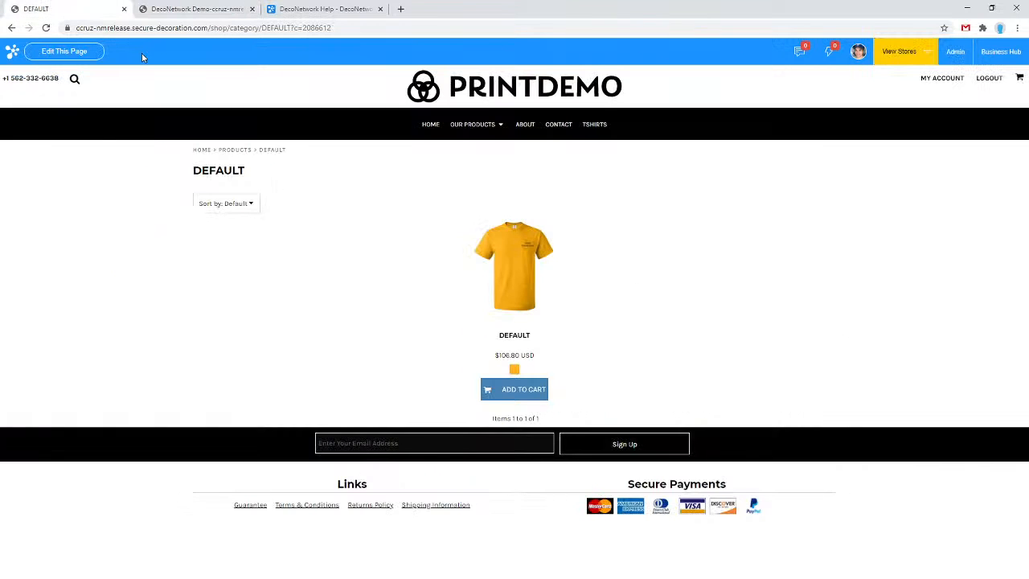
pyautogui.press('F5')
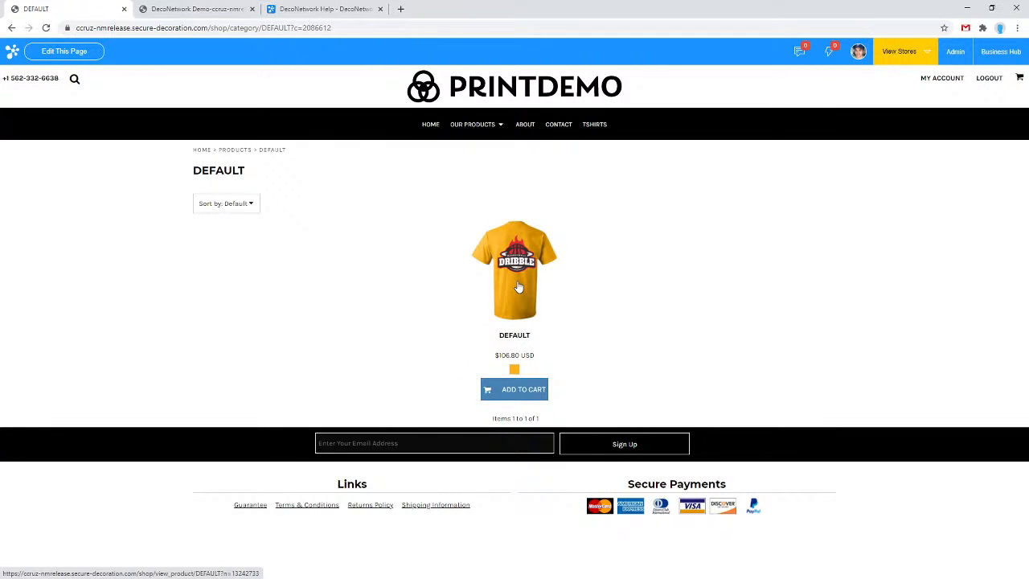
pyautogui.click(523, 288)
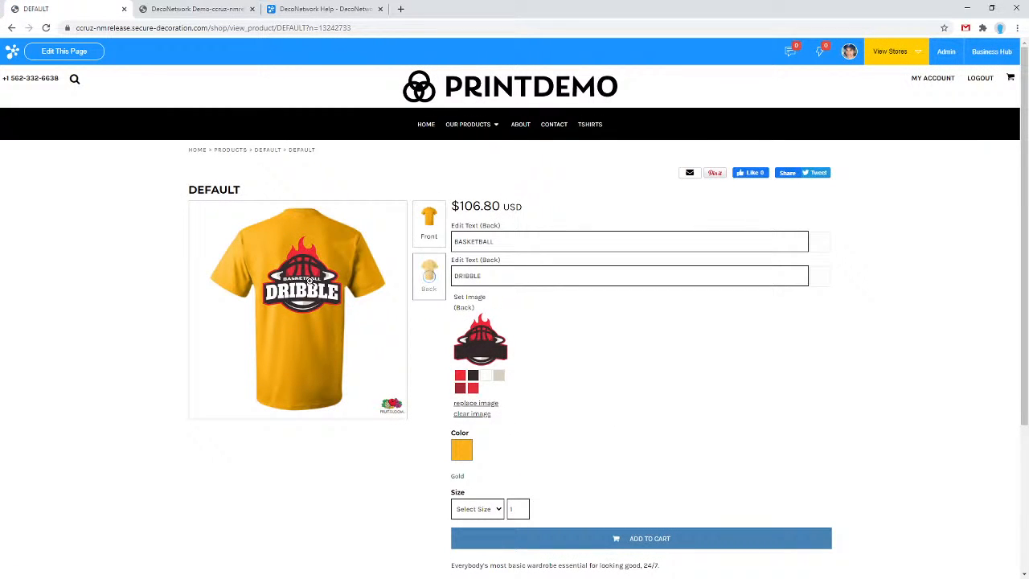
pyautogui.click(431, 228)
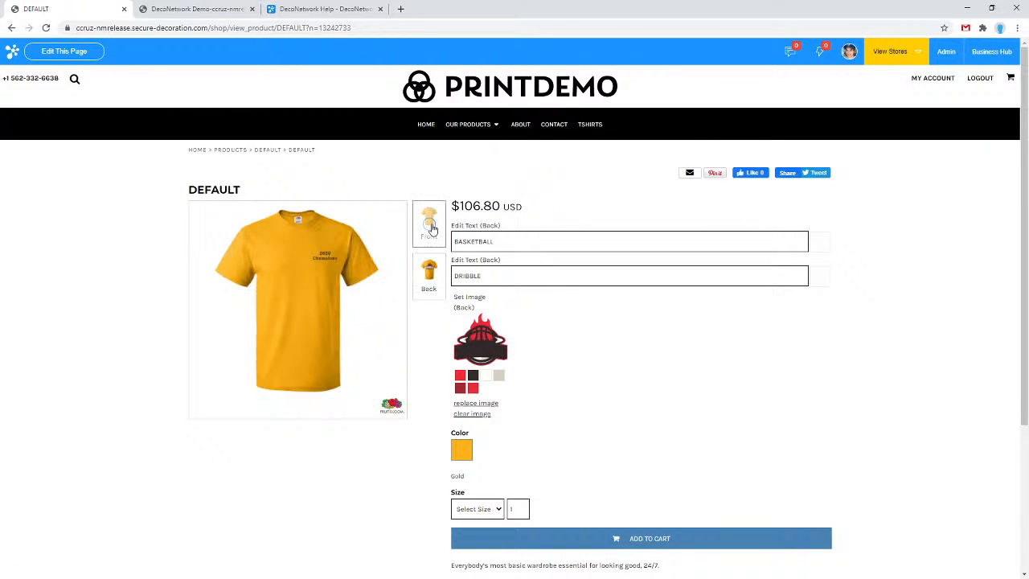
pyautogui.click(429, 293)
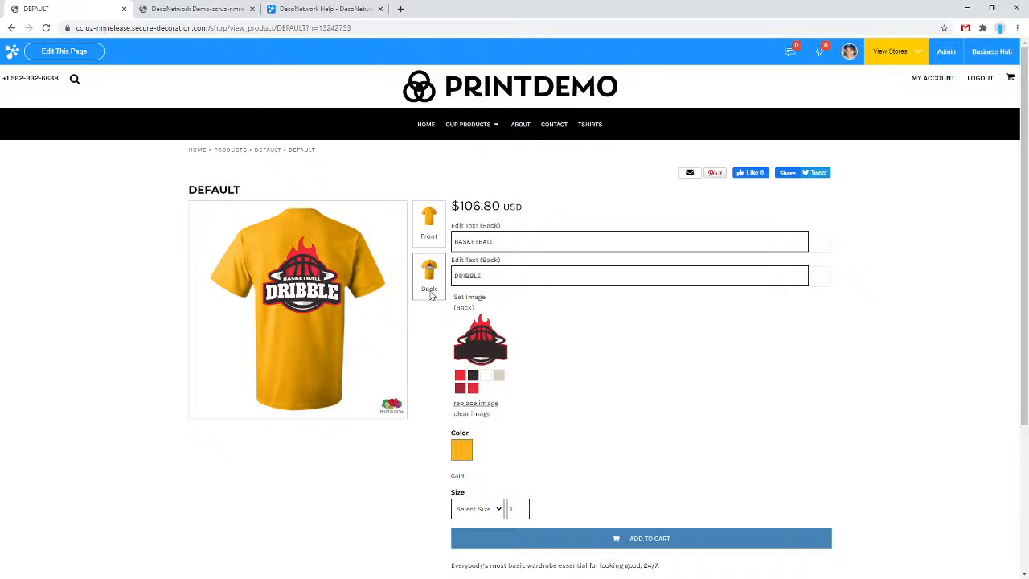
pyautogui.click(193, 9)
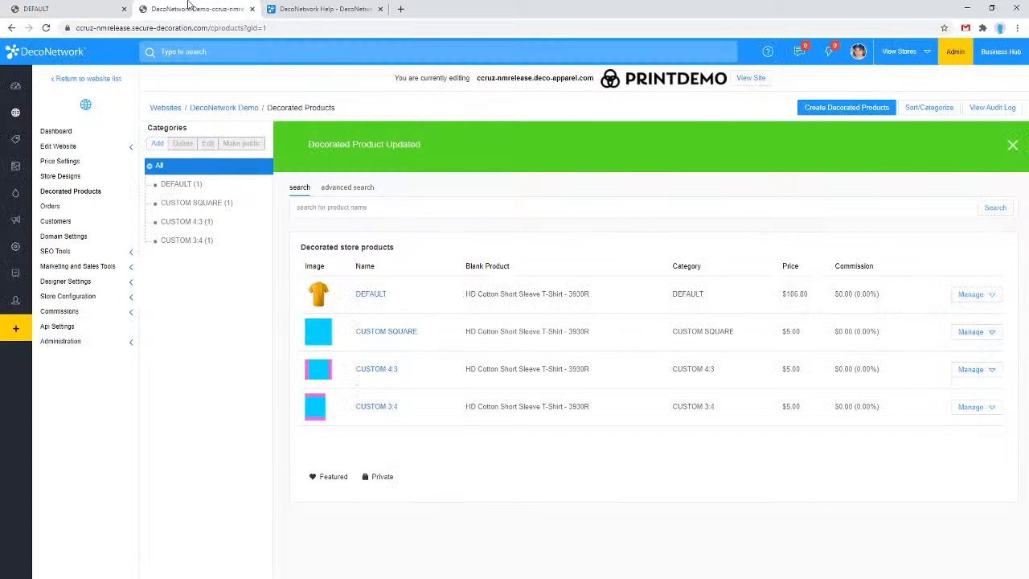
pyautogui.click(89, 7)
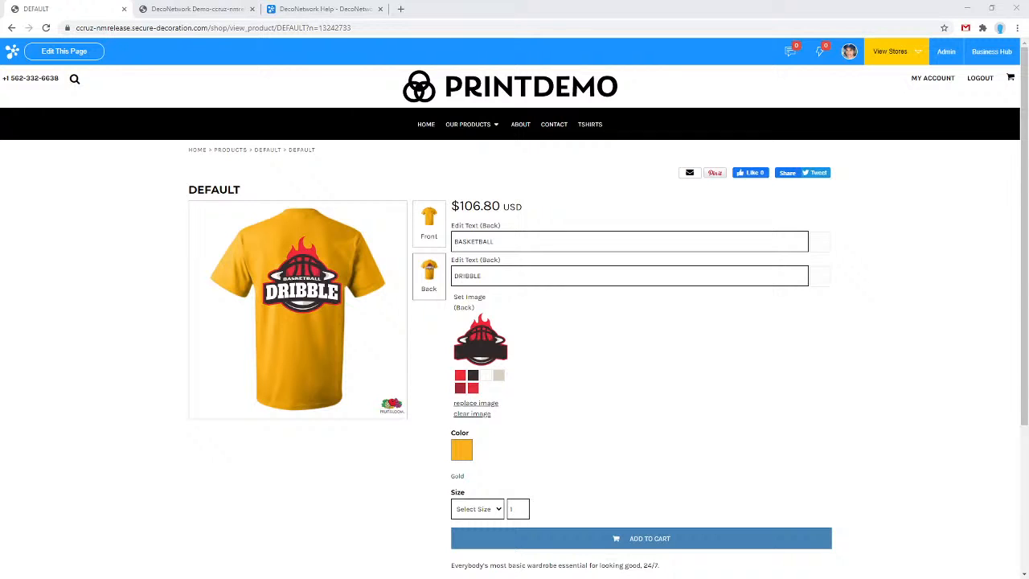
pyautogui.click(175, 8)
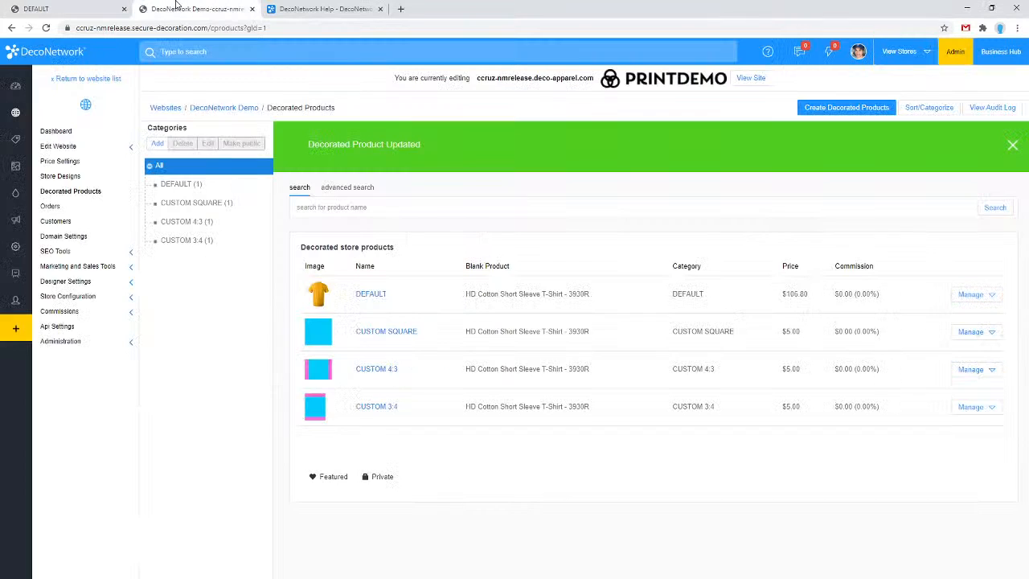
# - Open the Business Hub in a new tab replacing the decorated products tab, and bring the storefront tab to the Admin dashboard
pyautogui.click(974, 58)
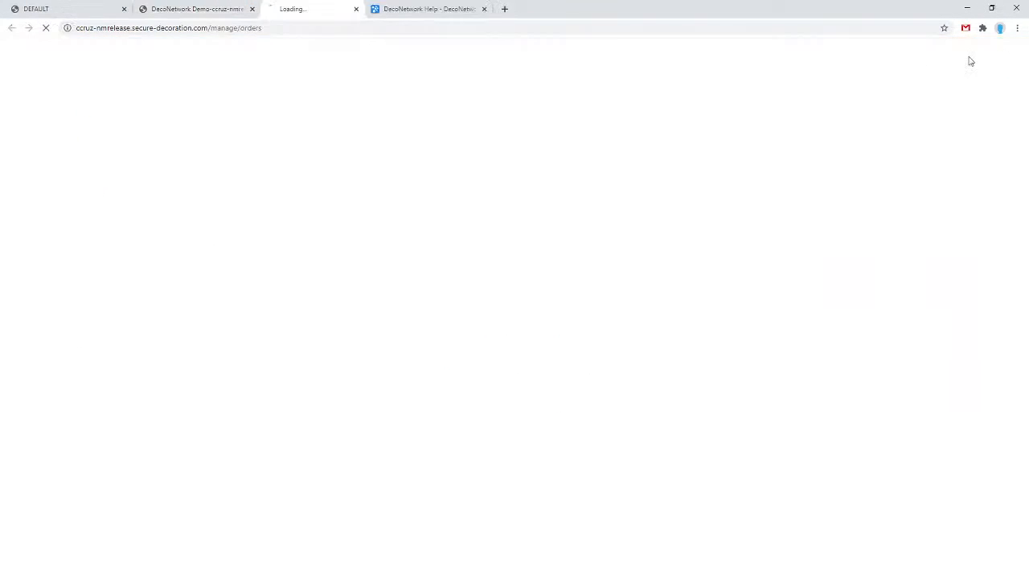
pyautogui.click(230, 8)
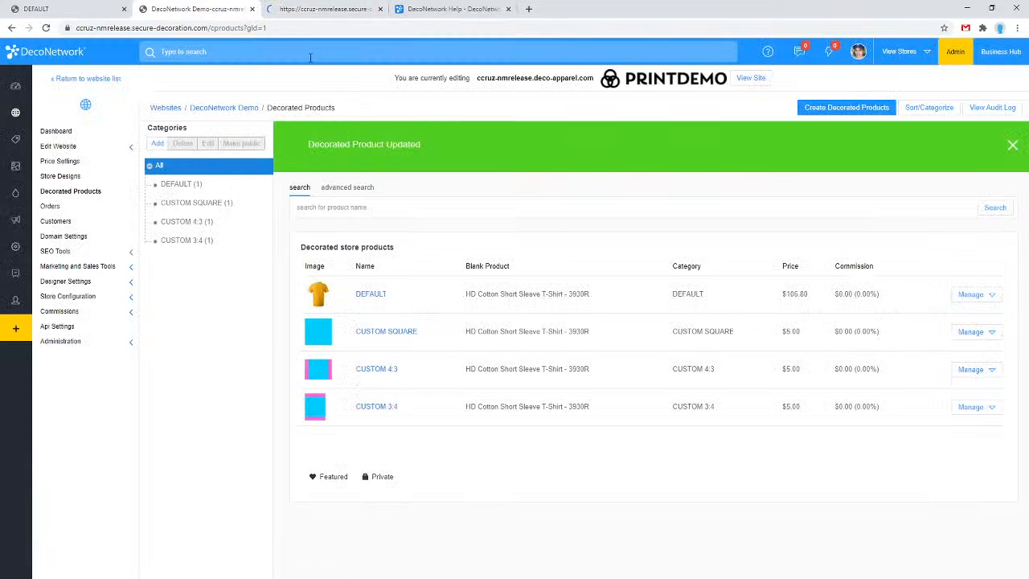
pyautogui.hotkey('ctrl', 'w')
pyautogui.click(84, 7)
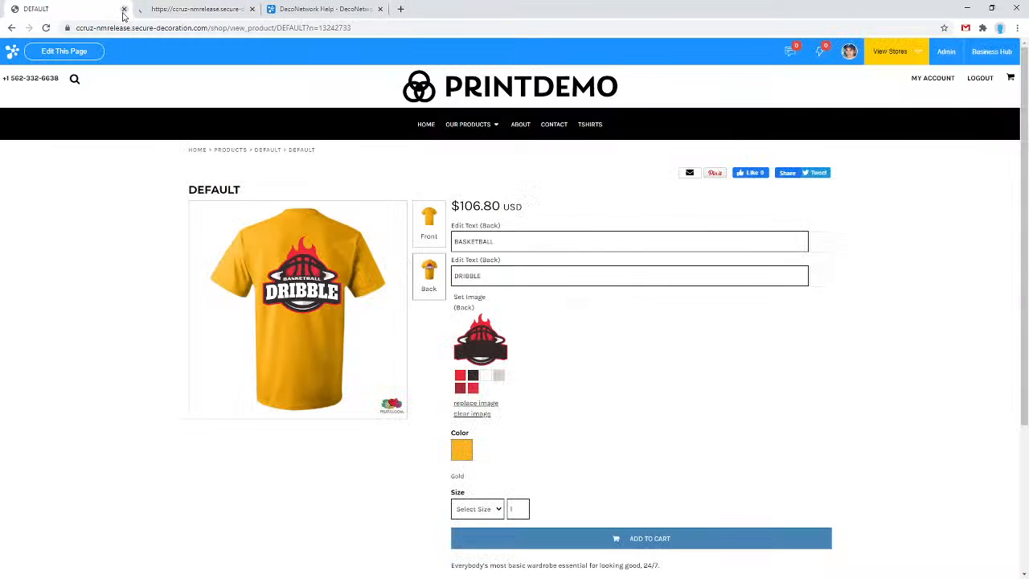
pyautogui.click(946, 51)
pyautogui.click(193, 8)
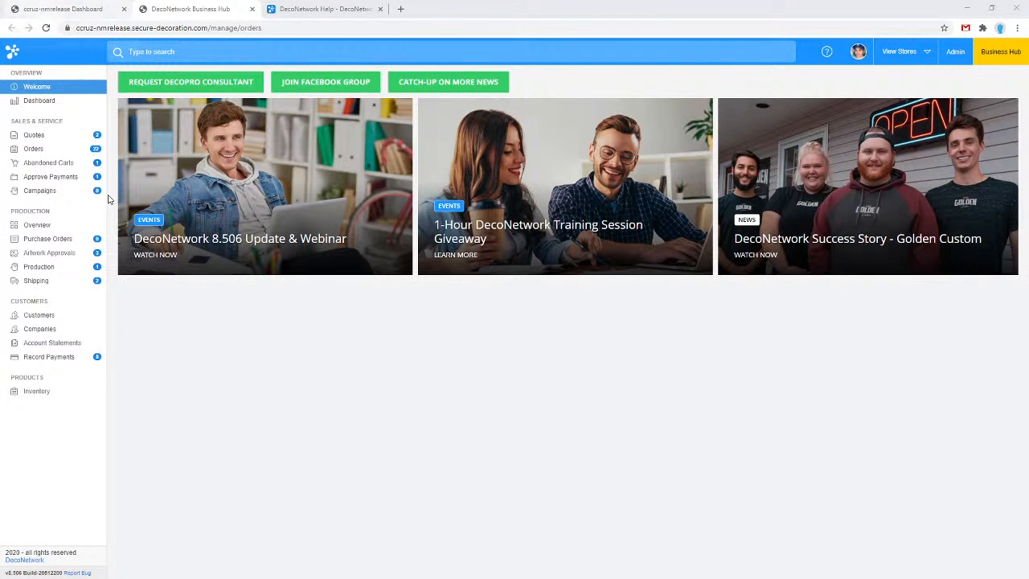
# - Open the newest order in the Business Hub's open orders and view its payment details
pyautogui.click(36, 153)
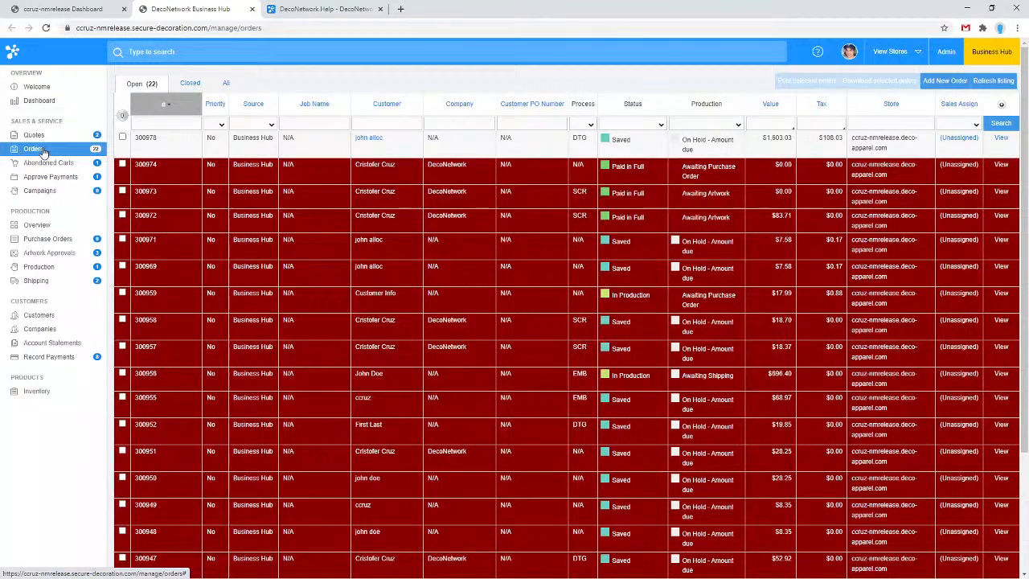
pyautogui.click(245, 143)
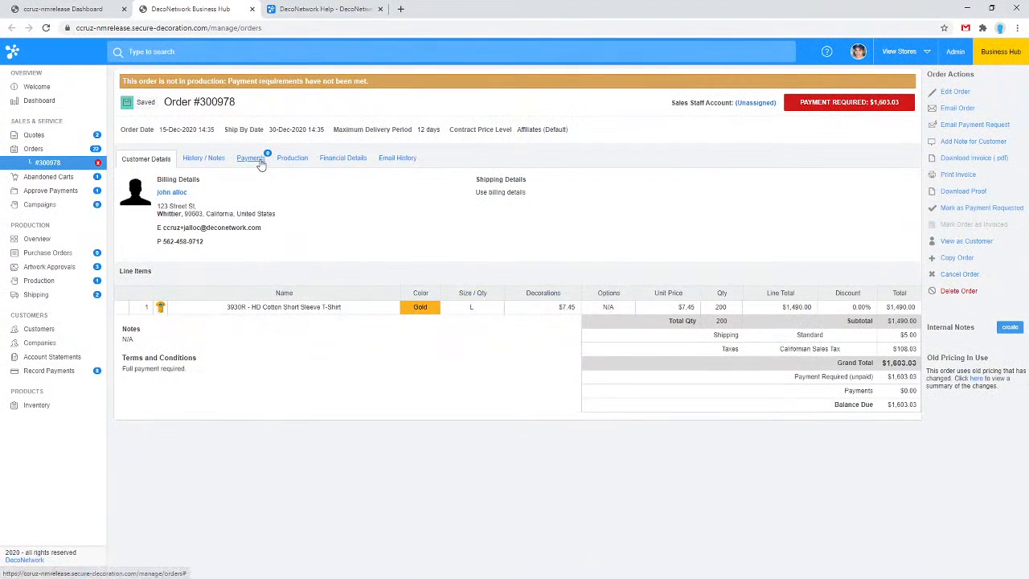
pyautogui.click(250, 160)
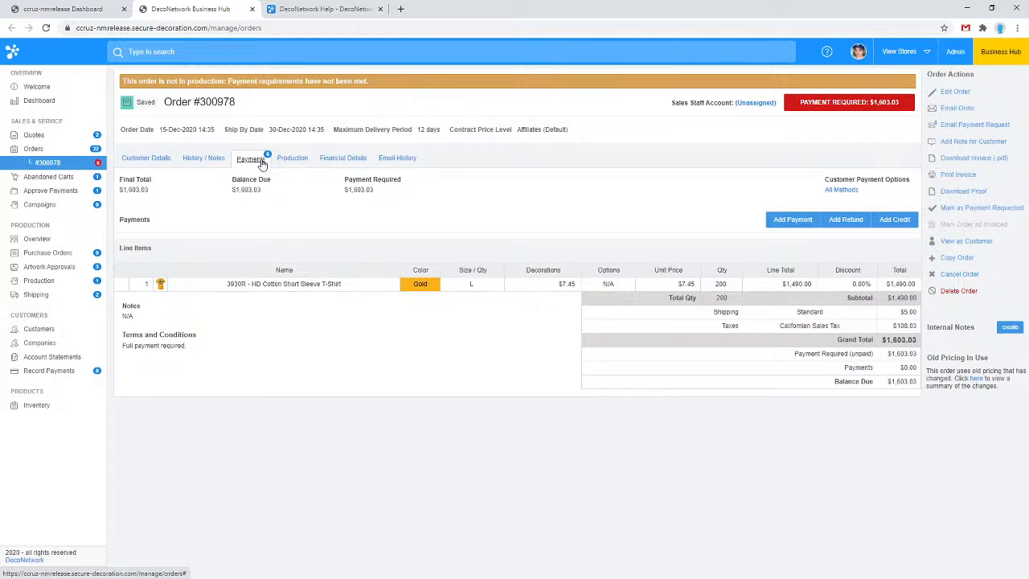
# - Check the order's customer details, start a credit card payment with a different payment address, clear its street address, and cancel the payment
pyautogui.click(159, 163)
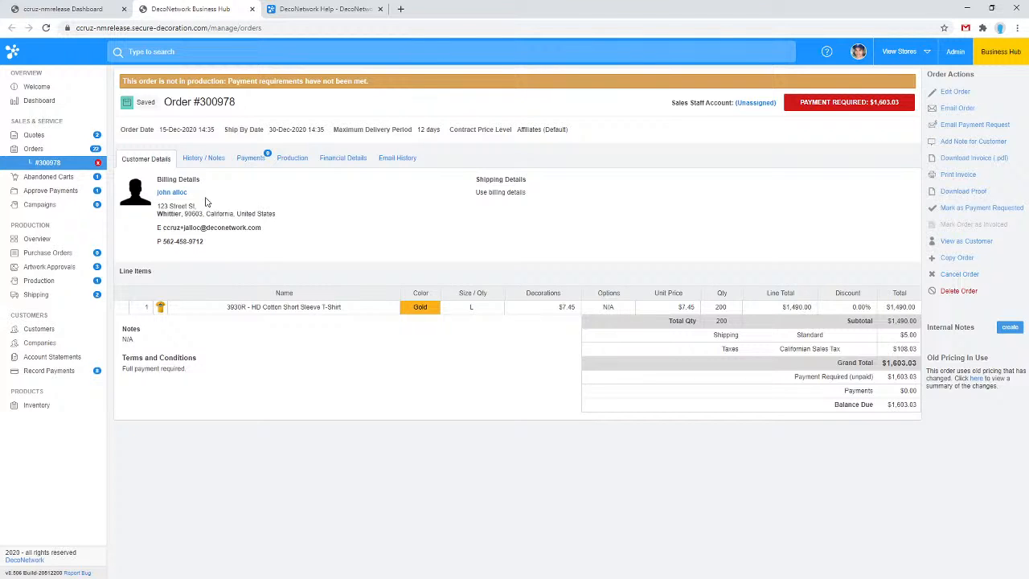
pyautogui.click(254, 161)
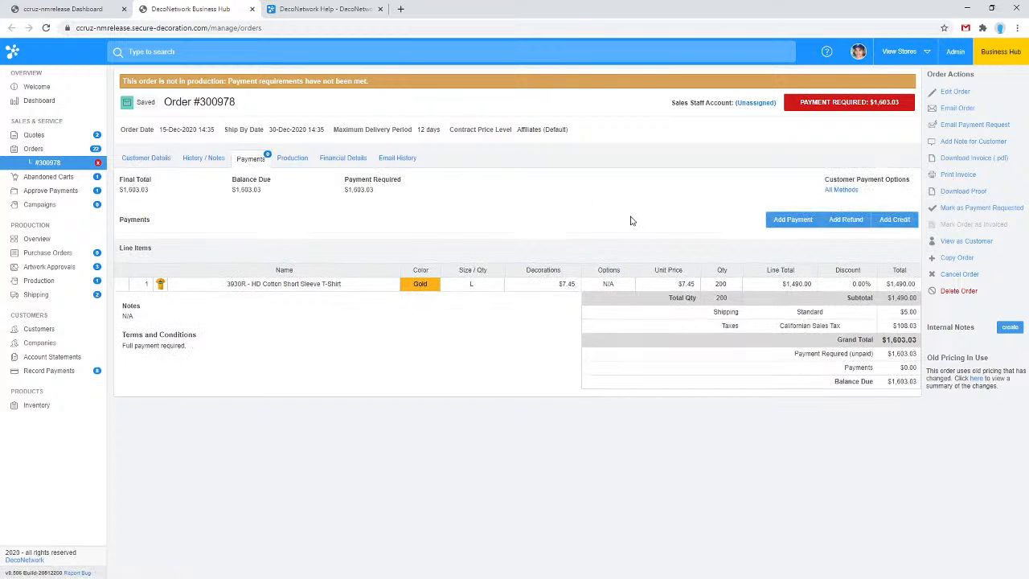
pyautogui.click(790, 228)
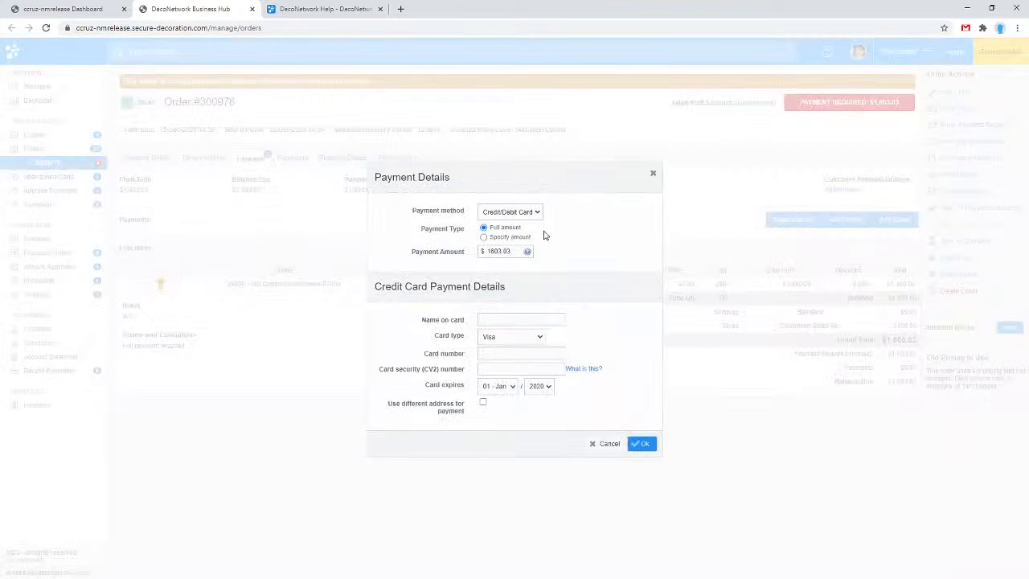
pyautogui.click(491, 317)
pyautogui.click(483, 404)
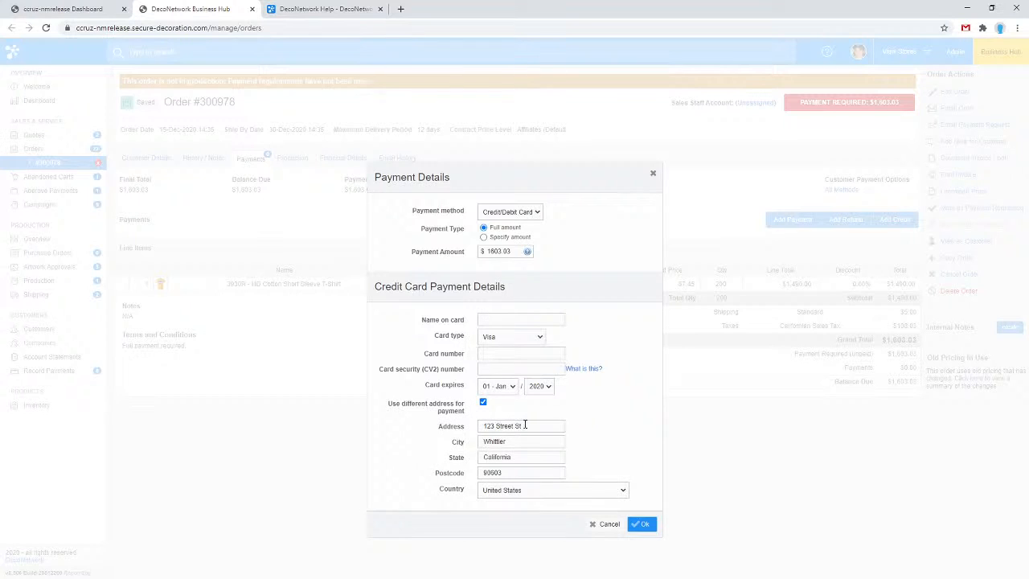
pyautogui.moveTo(530, 426); pyautogui.dragTo(448, 427)
pyautogui.press('BackSpace')
pyautogui.click(608, 525)
# - Open the order's email to the customer and follow its payment link in an incognito window
pyautogui.click(136, 156)
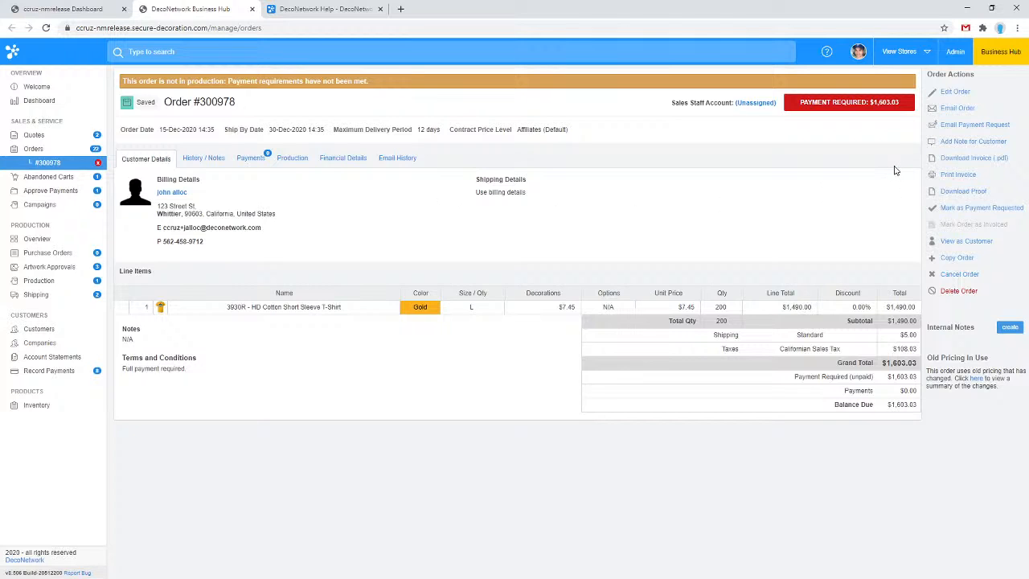
pyautogui.click(959, 111)
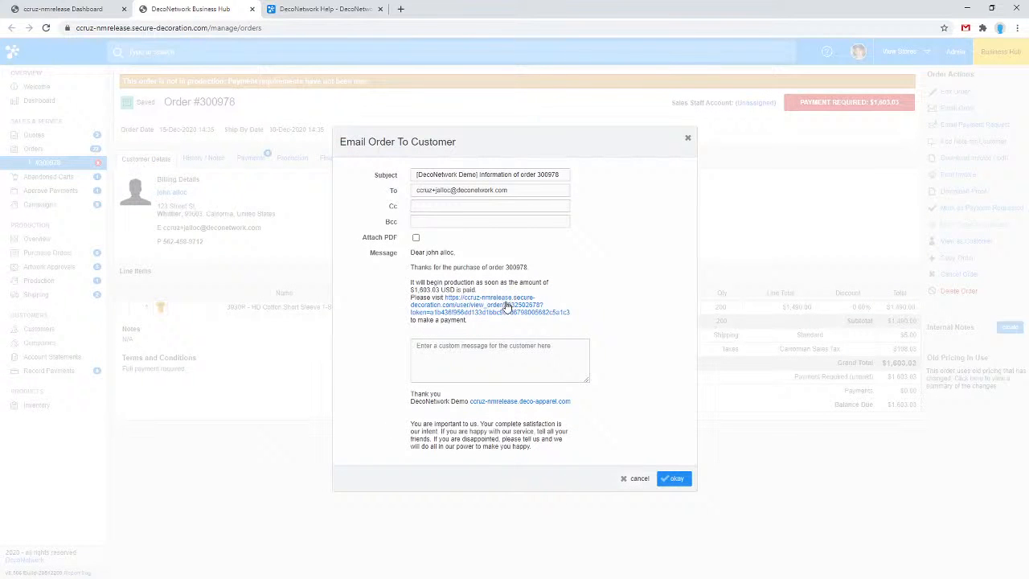
pyautogui.rightClick(507, 305)
pyautogui.click(537, 336)
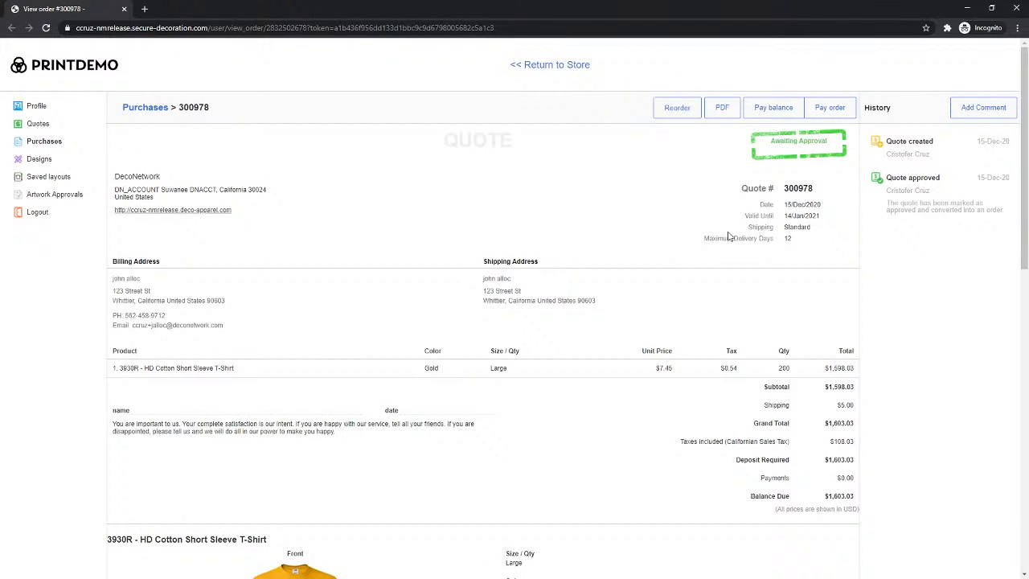
# - Open the balance payment form from the customer's order page and examine the different payment address fields before turning that option off again
pyautogui.click(776, 109)
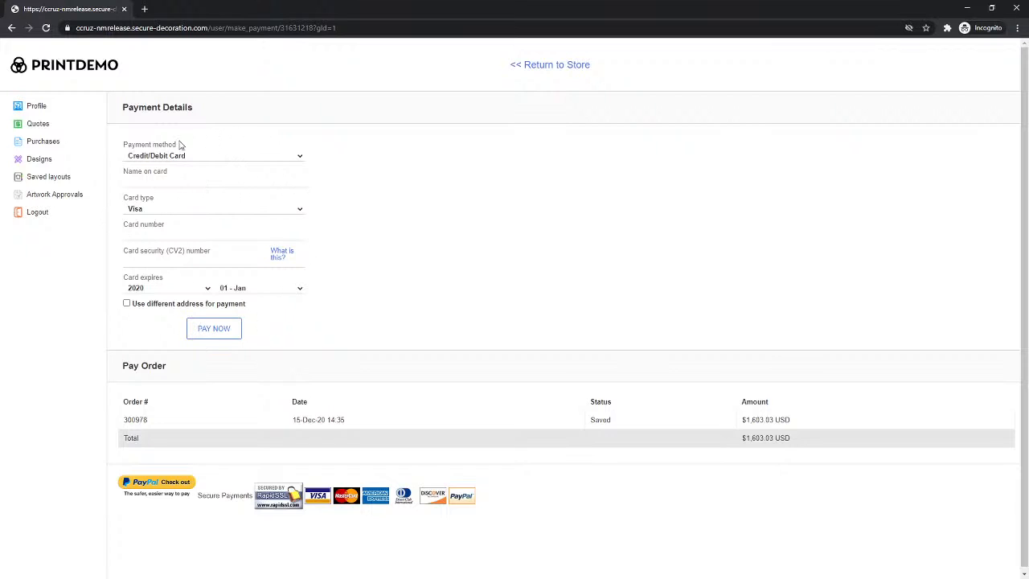
pyautogui.click(127, 303)
pyautogui.moveTo(183, 327); pyautogui.dragTo(123, 328)
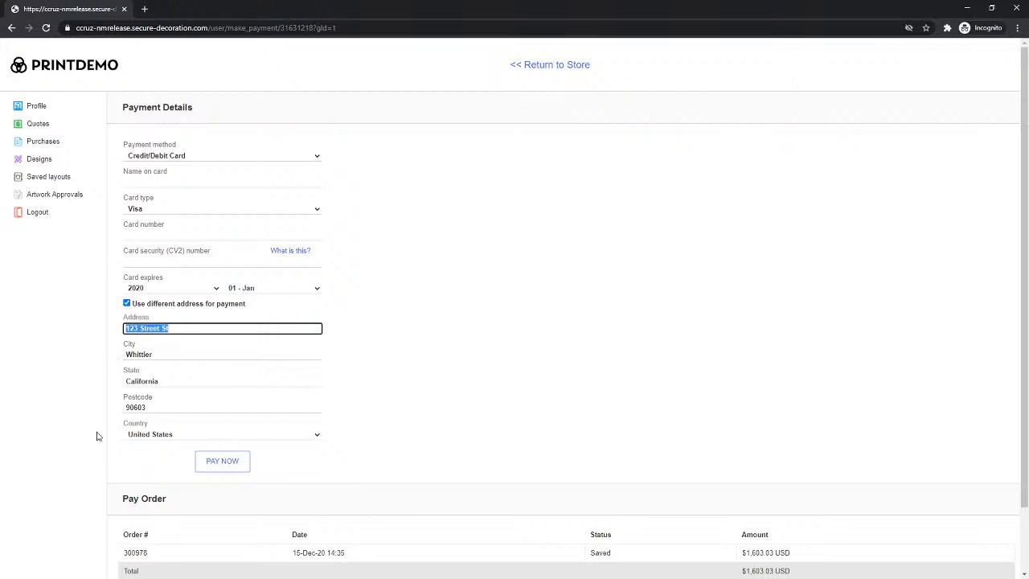
pyautogui.click(127, 304)
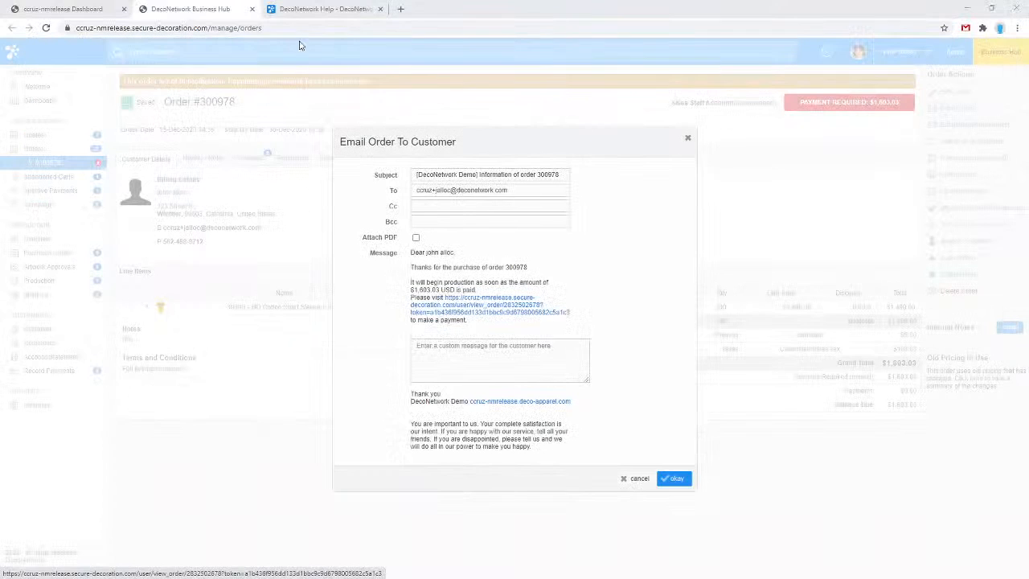
# - Return to the Admin websites list and open the secondstore website for management
pyautogui.click(81, 9)
pyautogui.click(64, 119)
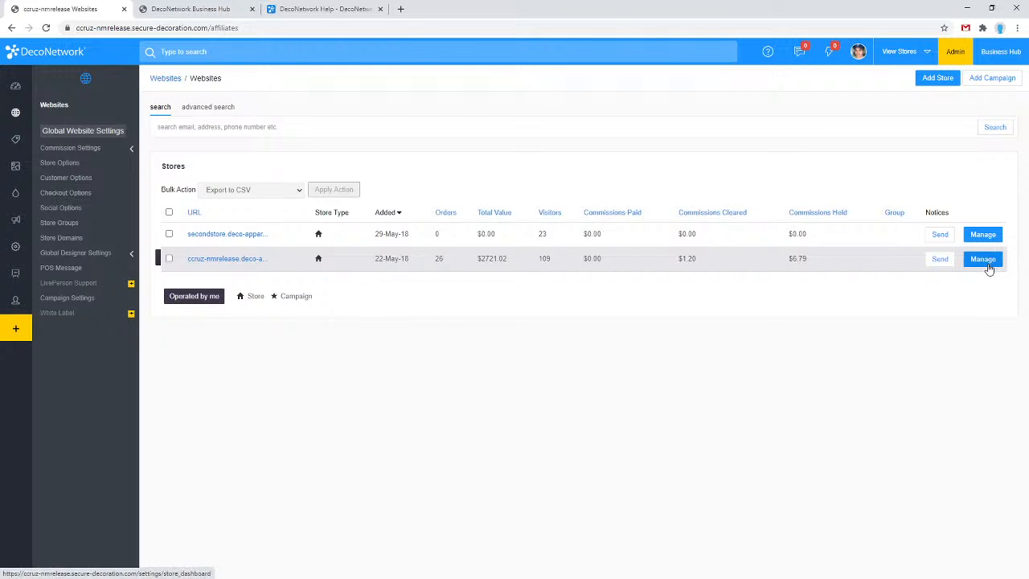
pyautogui.click(983, 234)
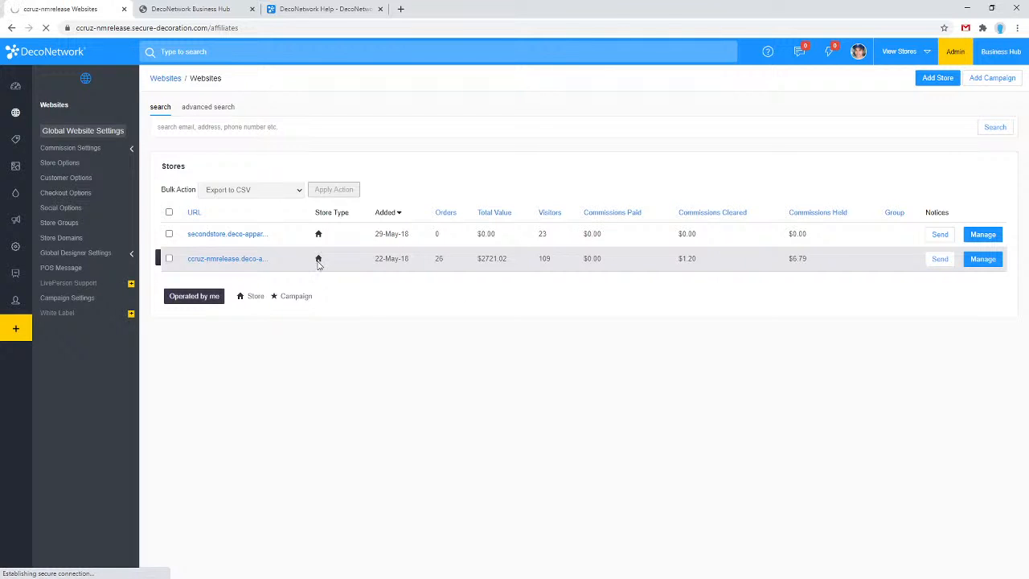
# - Look through secondstore's administration settings and open its account details
pyautogui.scroll(-3, 329, 264)
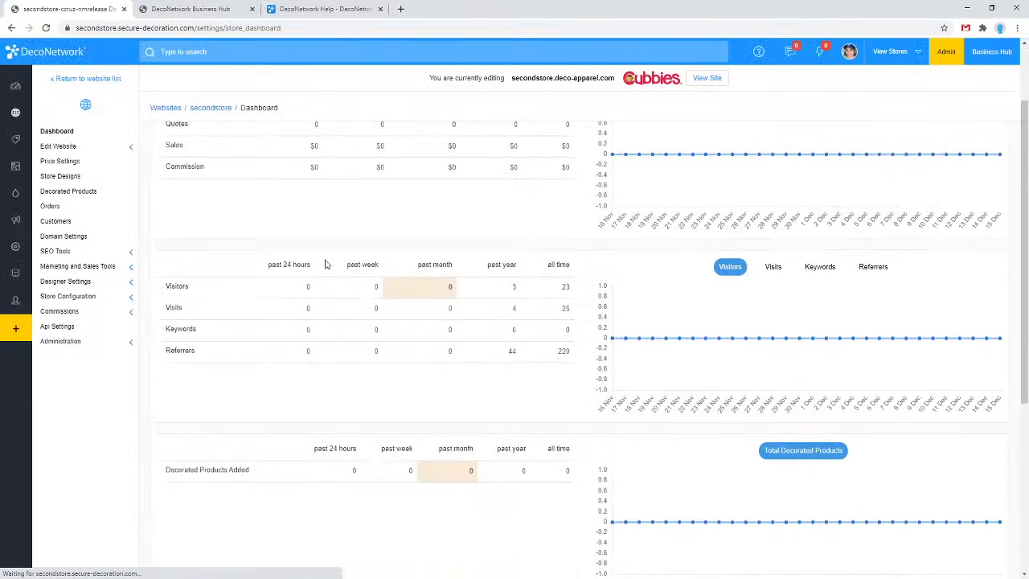
pyautogui.click(88, 344)
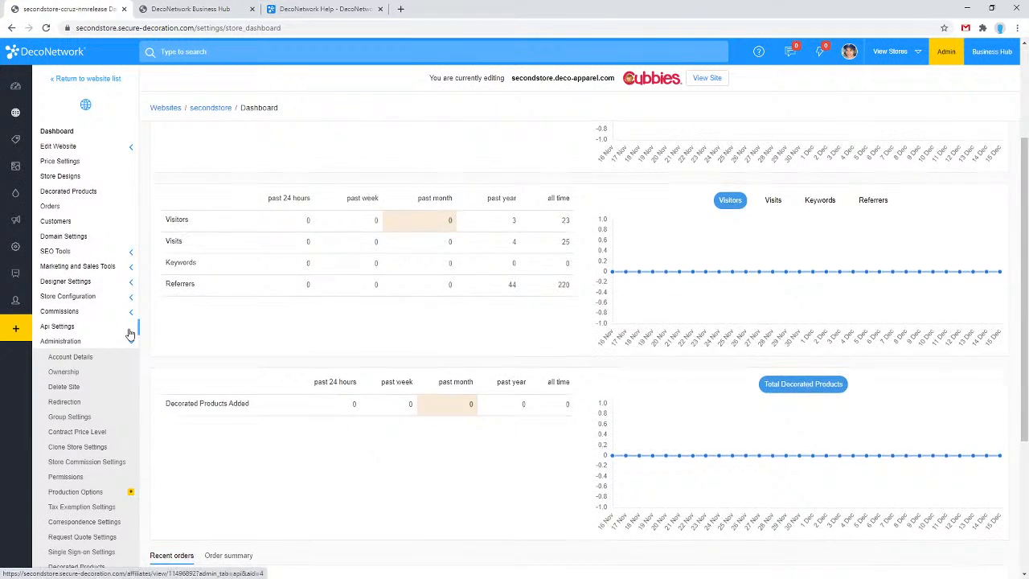
pyautogui.scroll(-3, 97, 344)
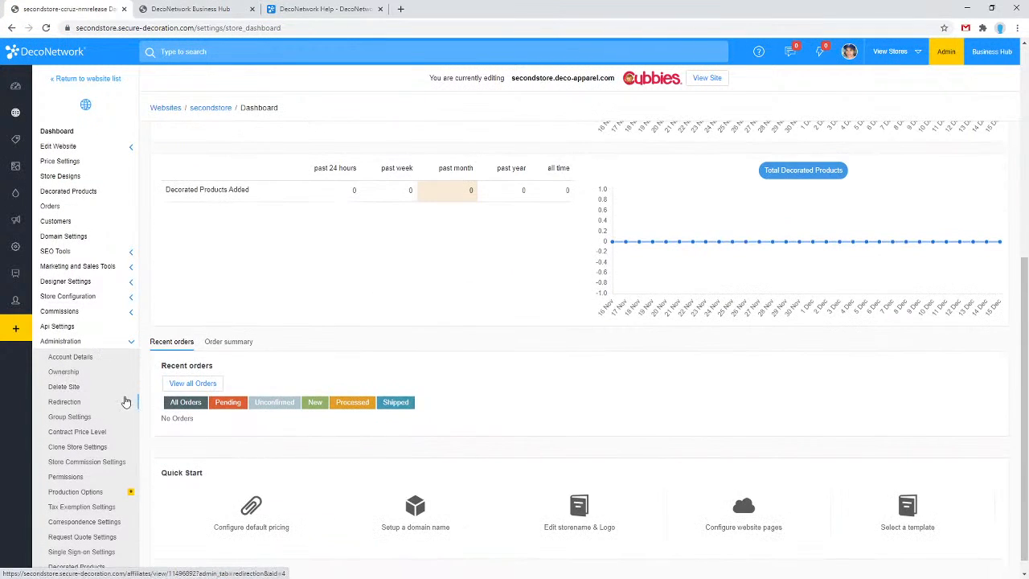
pyautogui.scroll(-1, 88, 364)
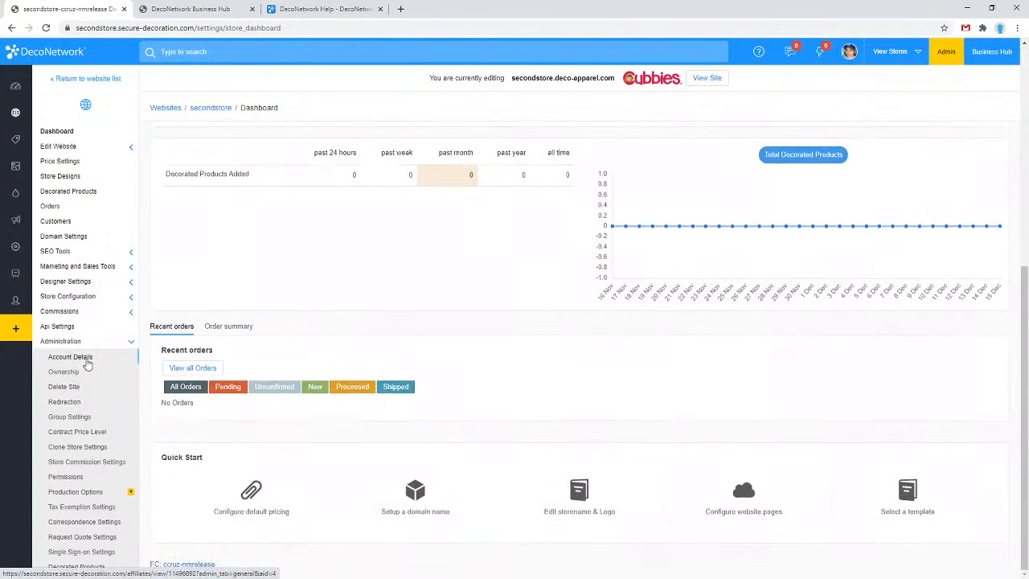
pyautogui.click(88, 359)
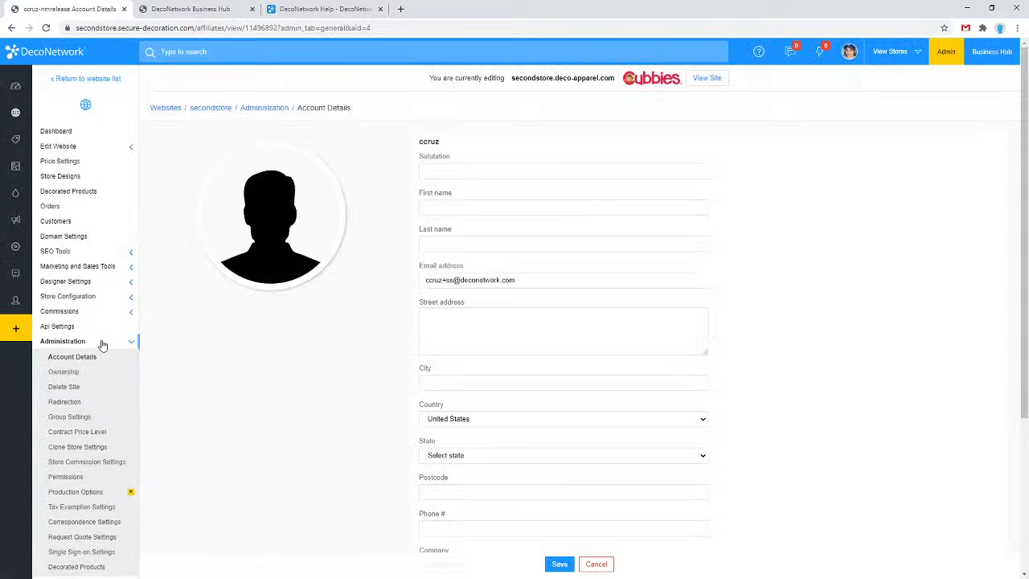
# - Assign Email Relay as the salesperson in secondstore's checkout options and save the settings
pyautogui.click(87, 299)
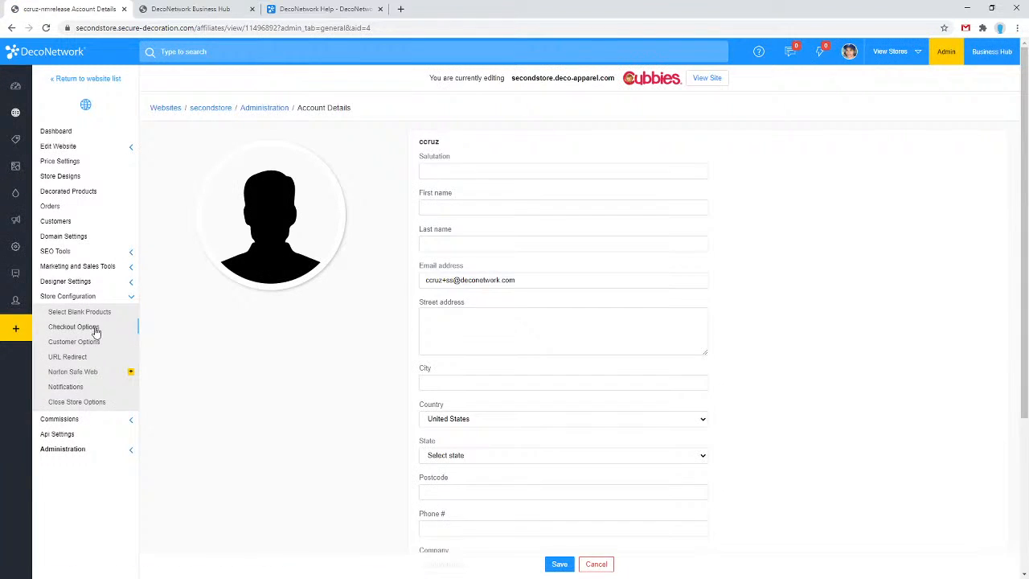
pyautogui.click(94, 329)
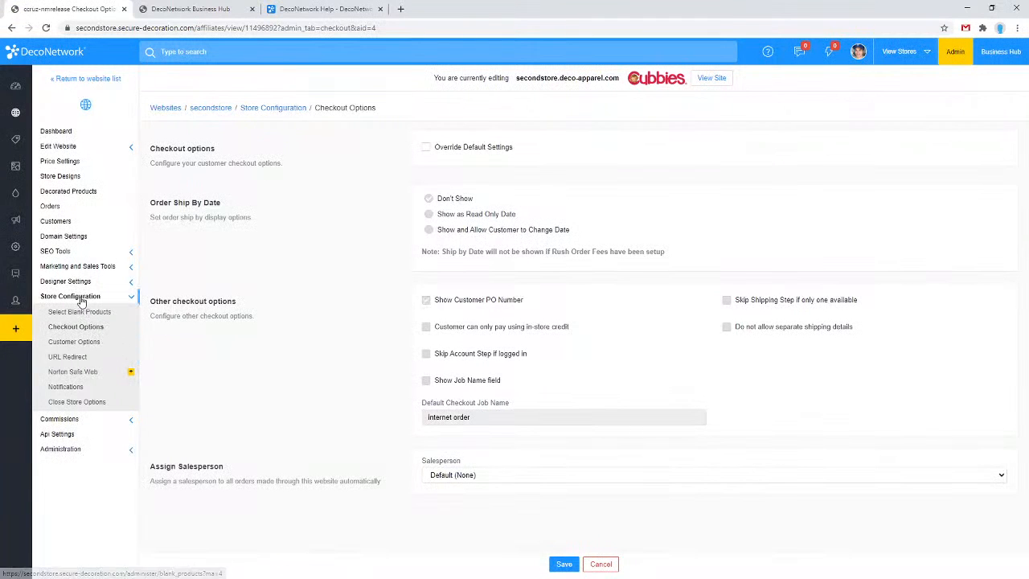
pyautogui.click(452, 476)
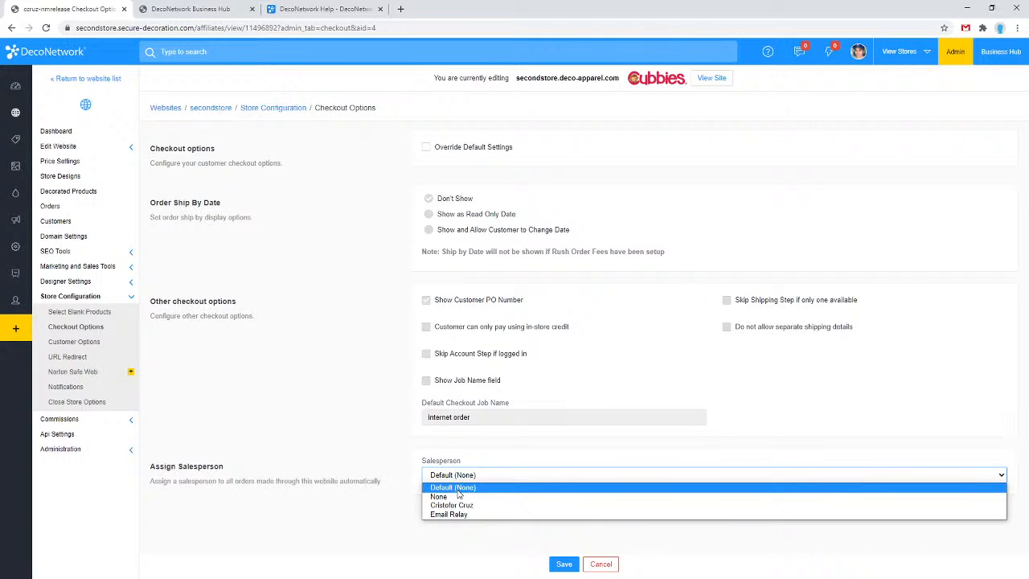
pyautogui.click(459, 489)
pyautogui.click(467, 477)
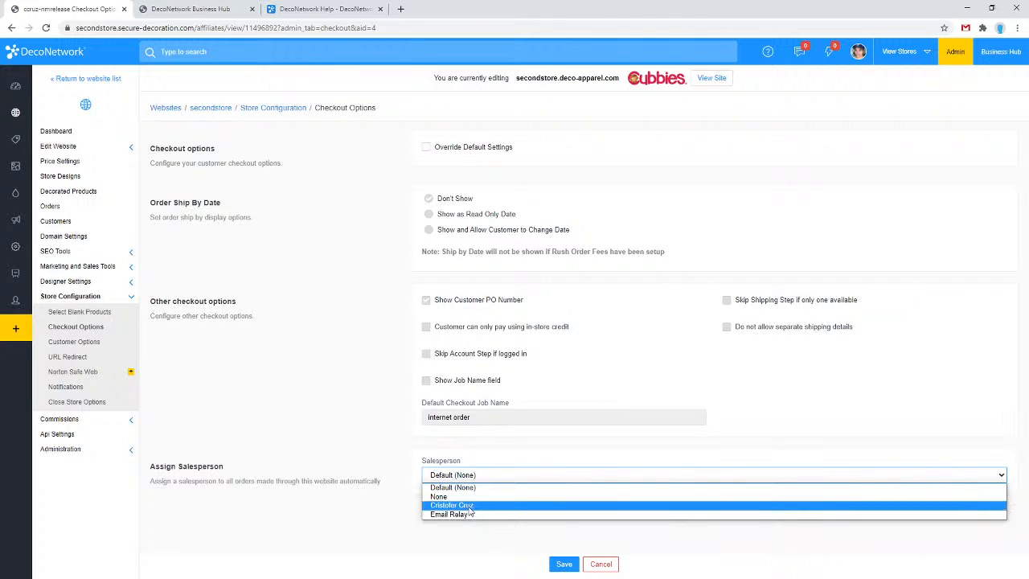
pyautogui.click(470, 506)
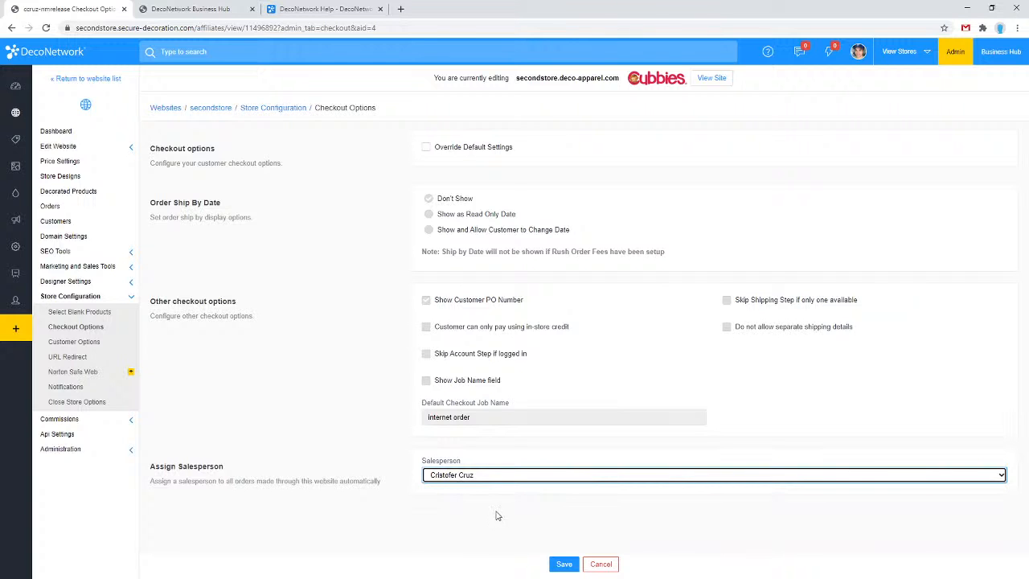
pyautogui.click(481, 481)
pyautogui.click(481, 515)
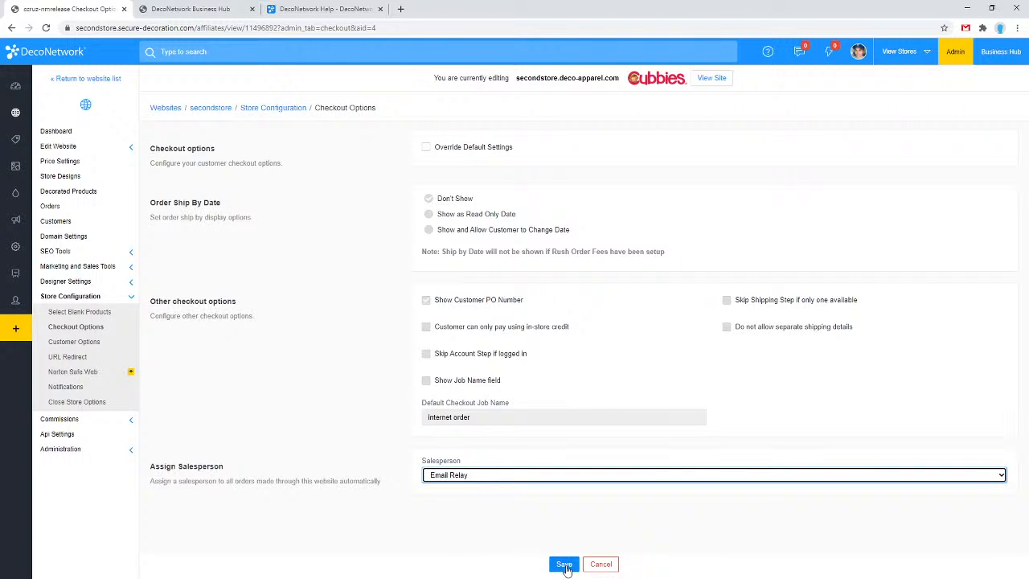
pyautogui.click(563, 564)
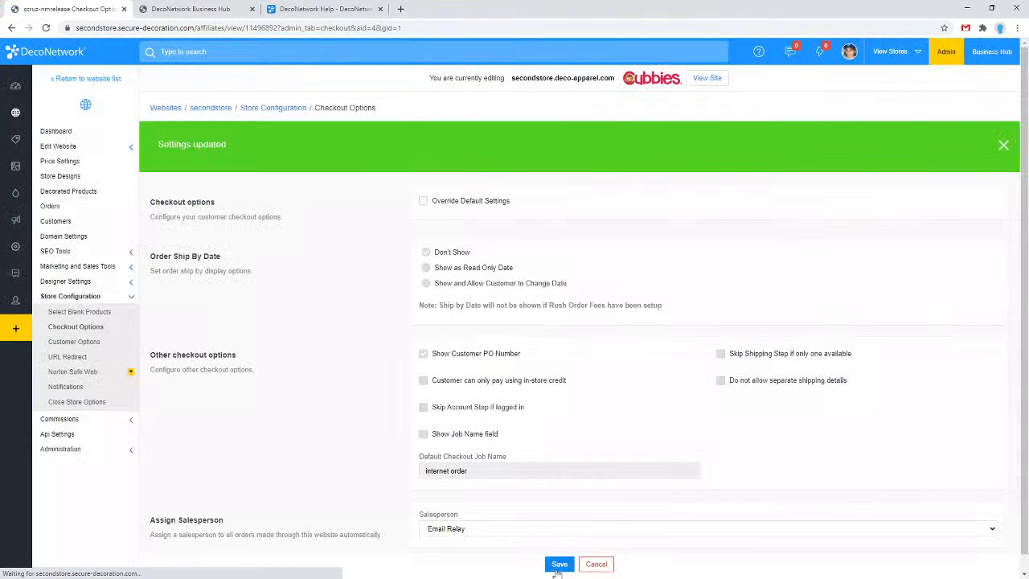
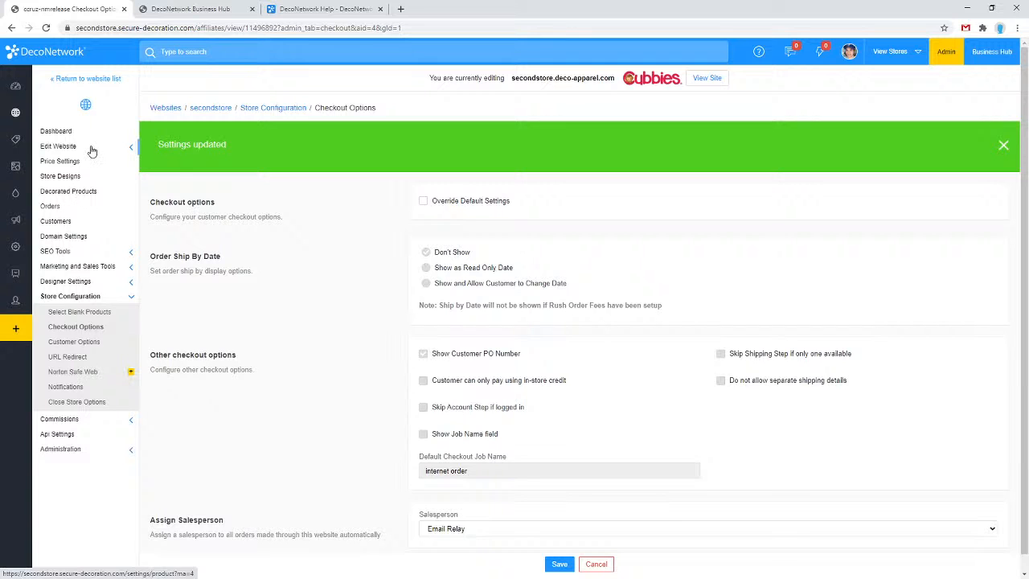
# - Open the Admin products list in a new browser tab and switch to it
pyautogui.rightClick(32, 140)
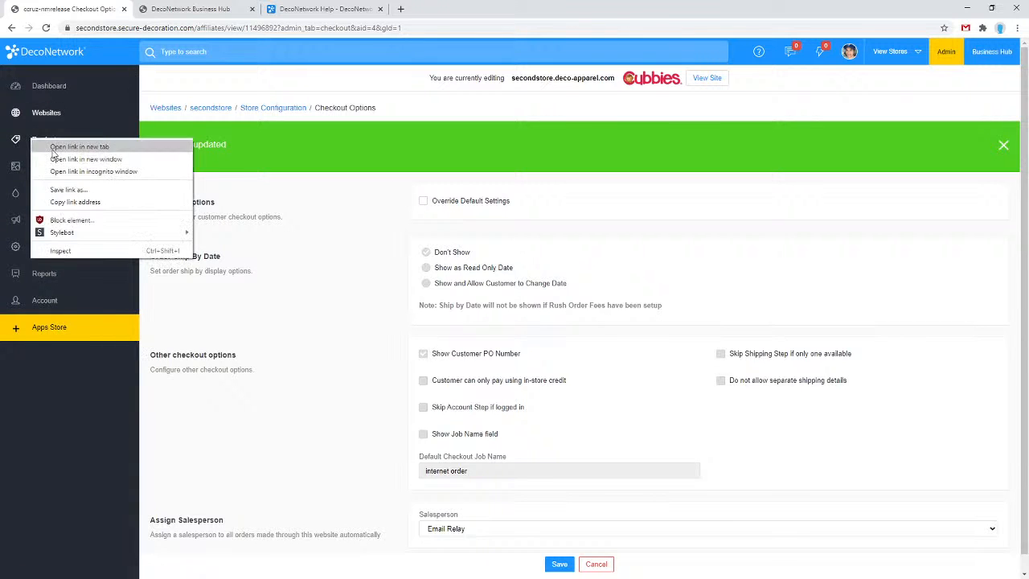
pyautogui.click(78, 147)
pyautogui.click(169, 8)
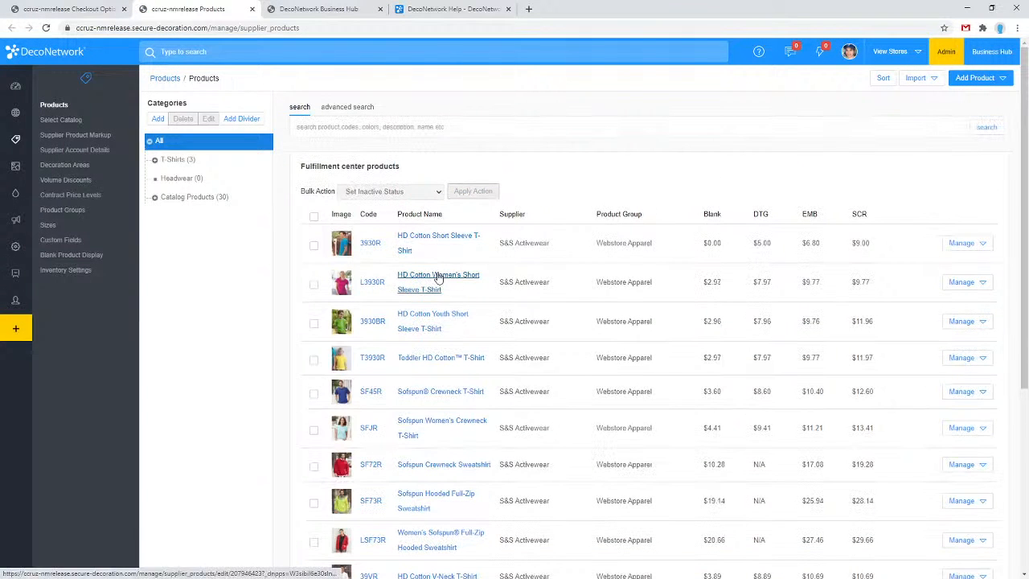
# - Open the edit pages of products 3930R, L3930R, 3930BR and T3930R in separate new tabs
pyautogui.rightClick(465, 239)
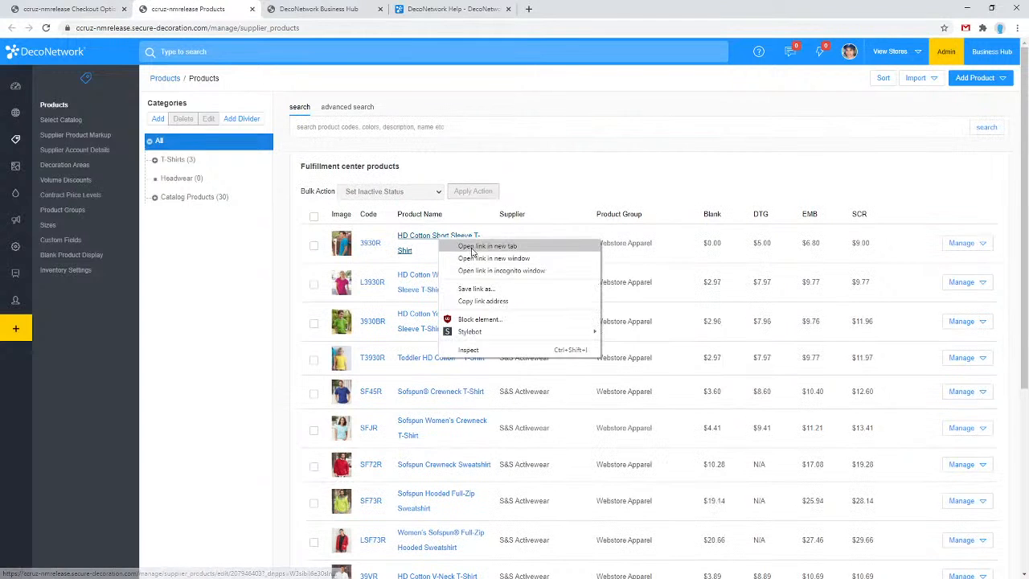
pyautogui.click(483, 247)
pyautogui.rightClick(436, 275)
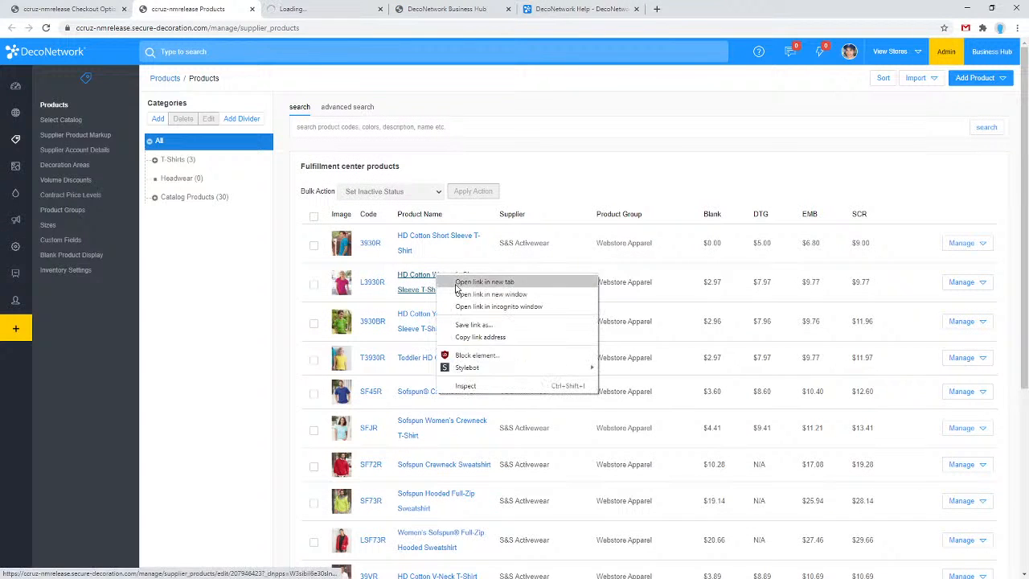
pyautogui.click(451, 281)
pyautogui.rightClick(432, 313)
pyautogui.click(450, 324)
pyautogui.rightClick(432, 354)
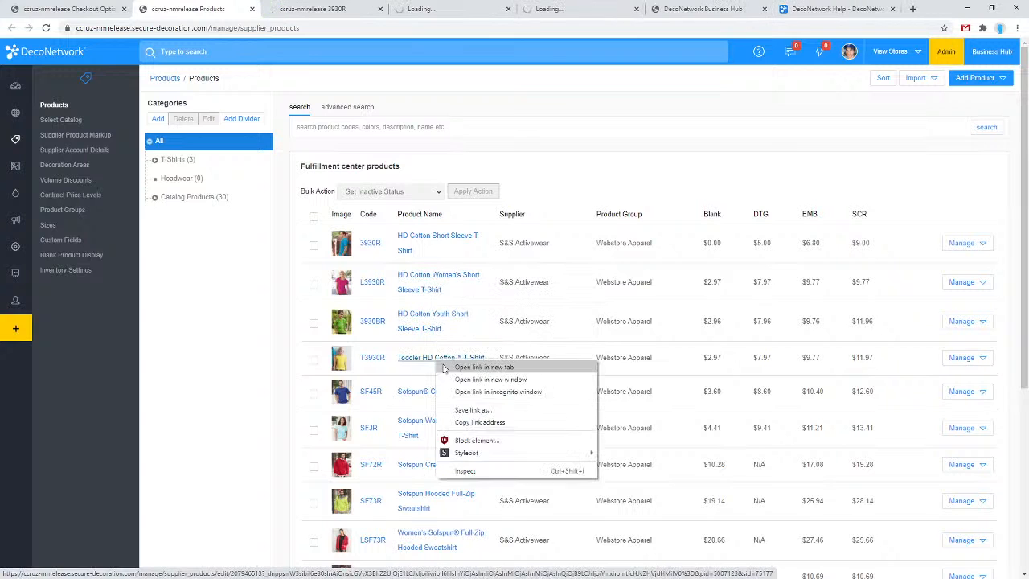
pyautogui.click(455, 369)
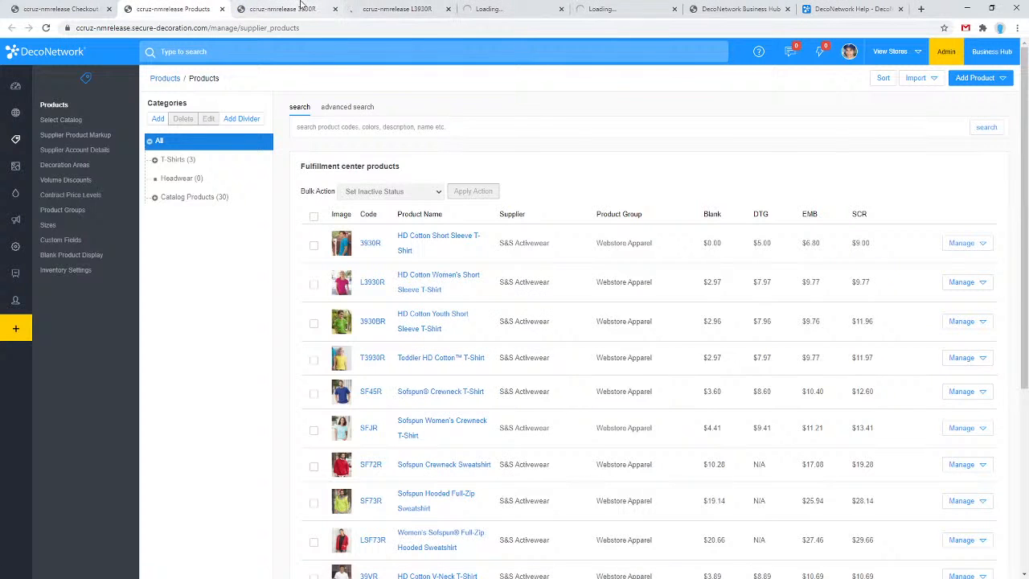
# - Examine the views and decoration areas of product 3930R, including its front, back and side views
pyautogui.click(301, 8)
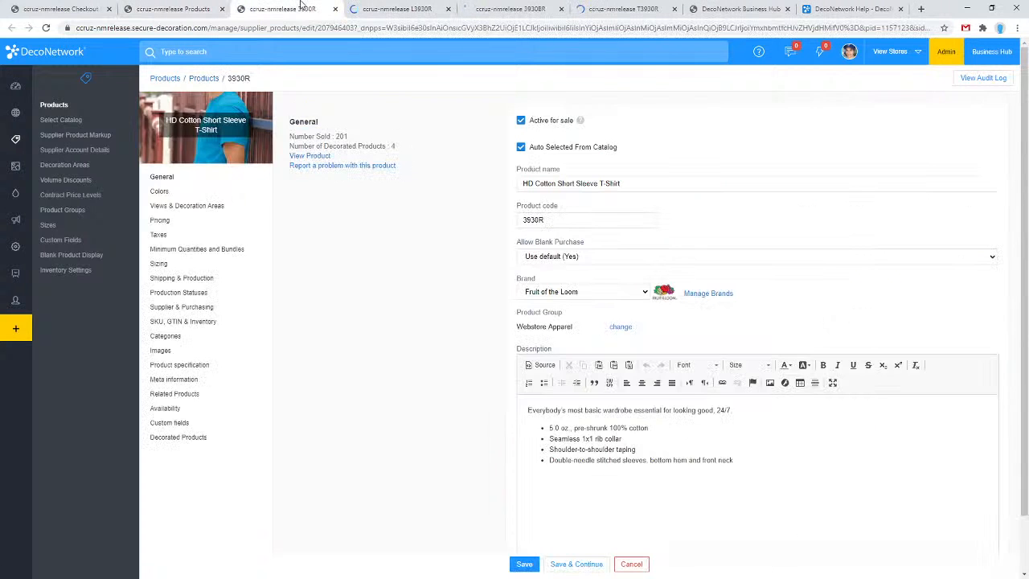
pyautogui.click(203, 211)
pyautogui.scroll(-5, 492, 249)
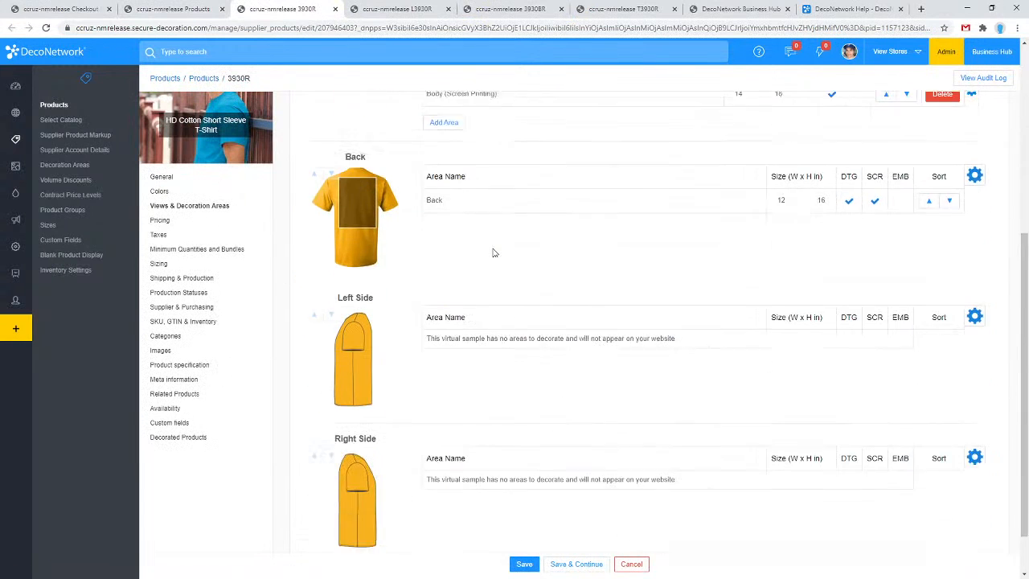
pyautogui.scroll(5, 492, 250)
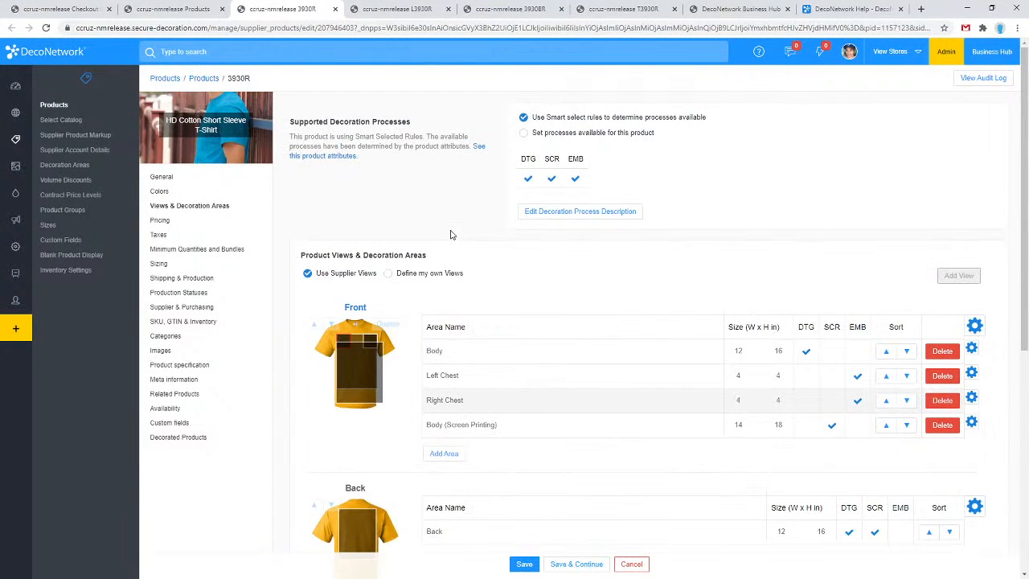
pyautogui.scroll(-3, 412, 256)
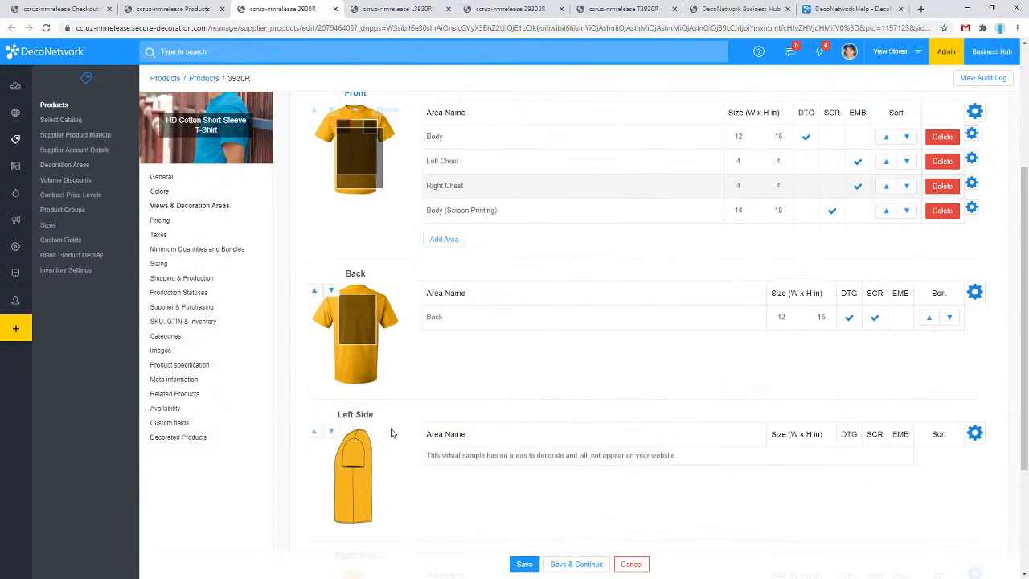
# - Compare product 3930R's left and right side views with its front and back decoration areas
pyautogui.scroll(-2, 377, 415)
pyautogui.scroll(2, 354, 446)
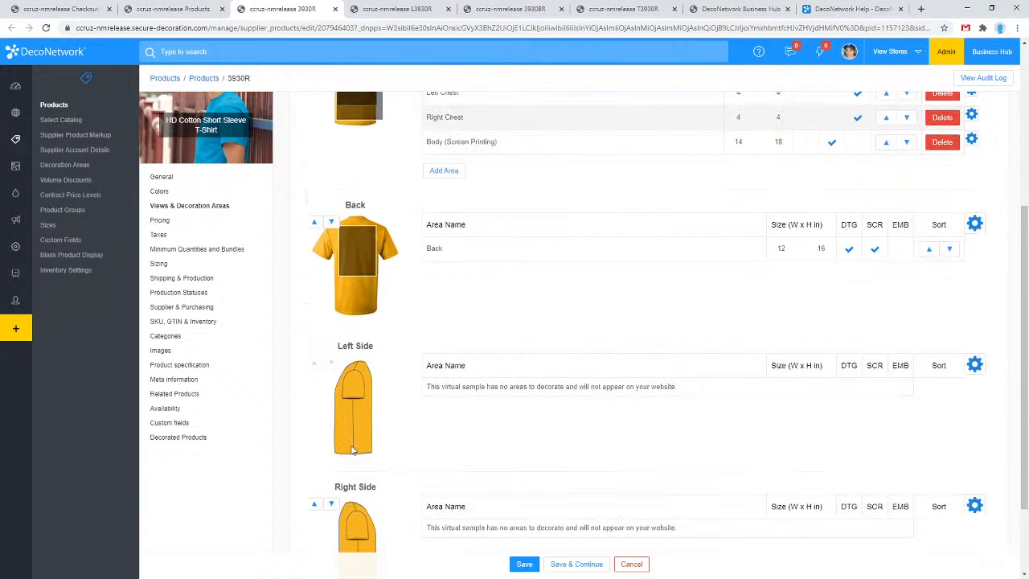
pyautogui.scroll(3, 352, 446)
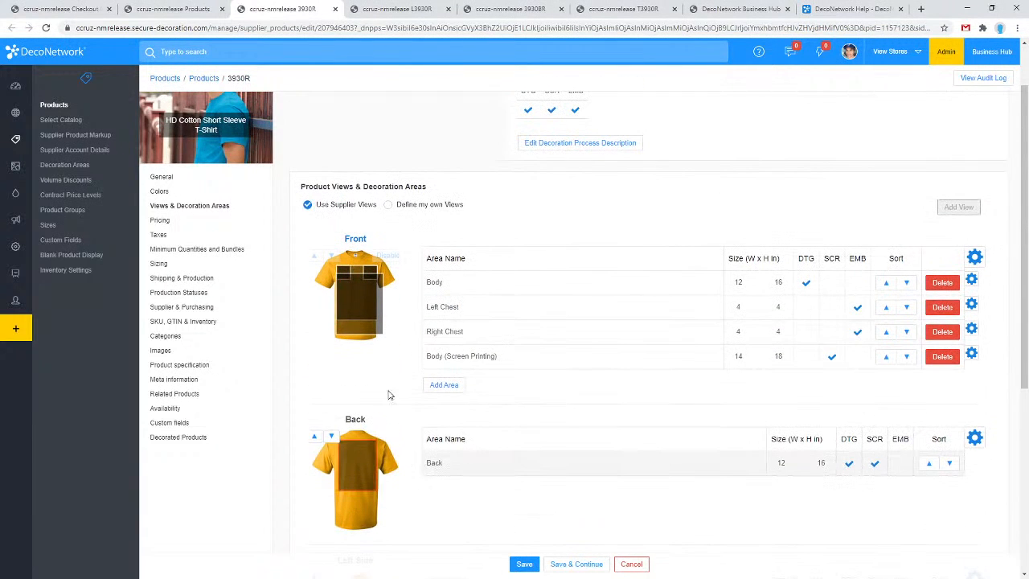
pyautogui.scroll(-4, 353, 362)
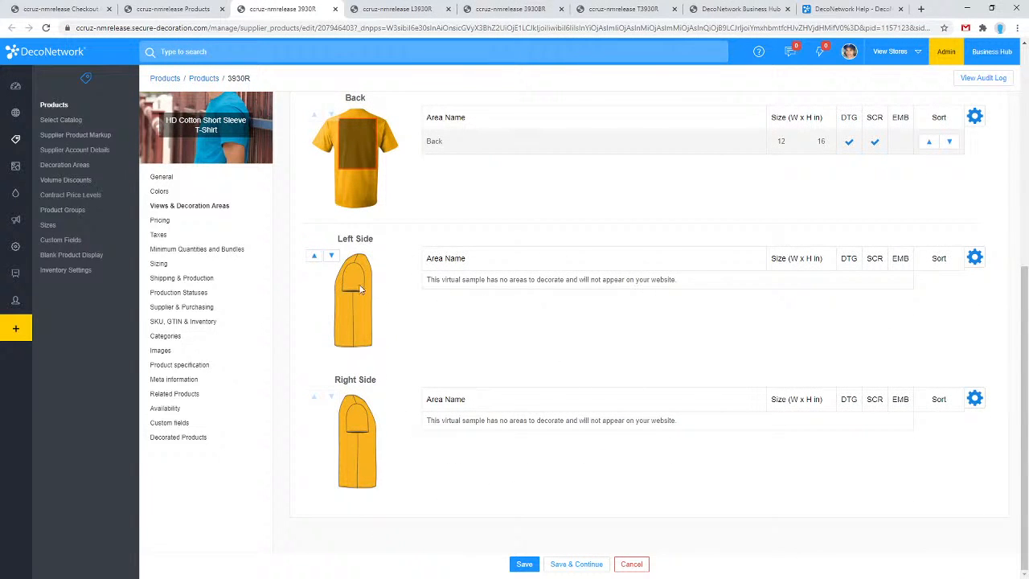
pyautogui.scroll(5, 595, 374)
pyautogui.scroll(-5, 594, 373)
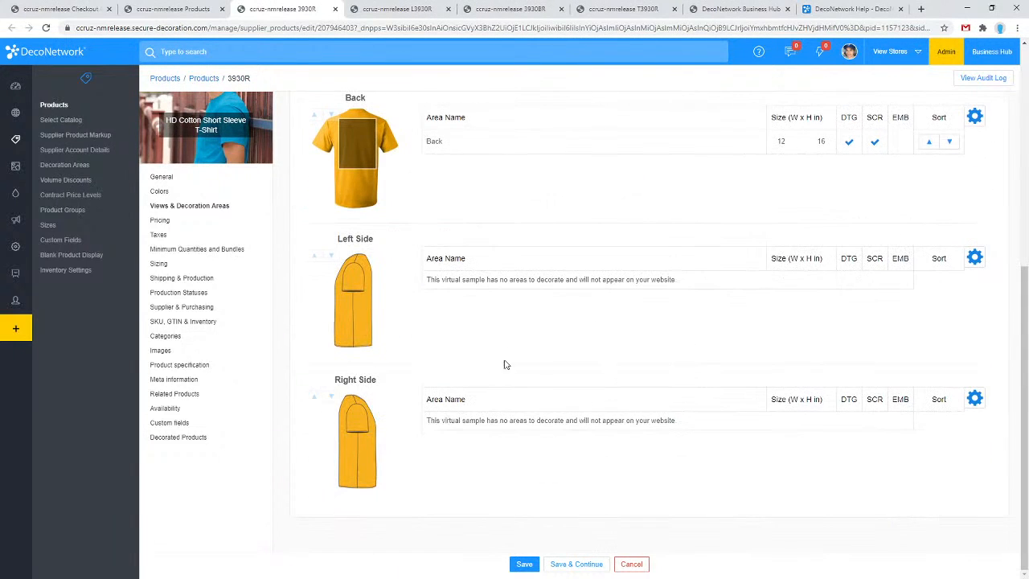
# - Switch to product L3930R and open its views and decoration areas, looking through to the sleeve views
pyautogui.hotkey('ctrl', 'Tab')
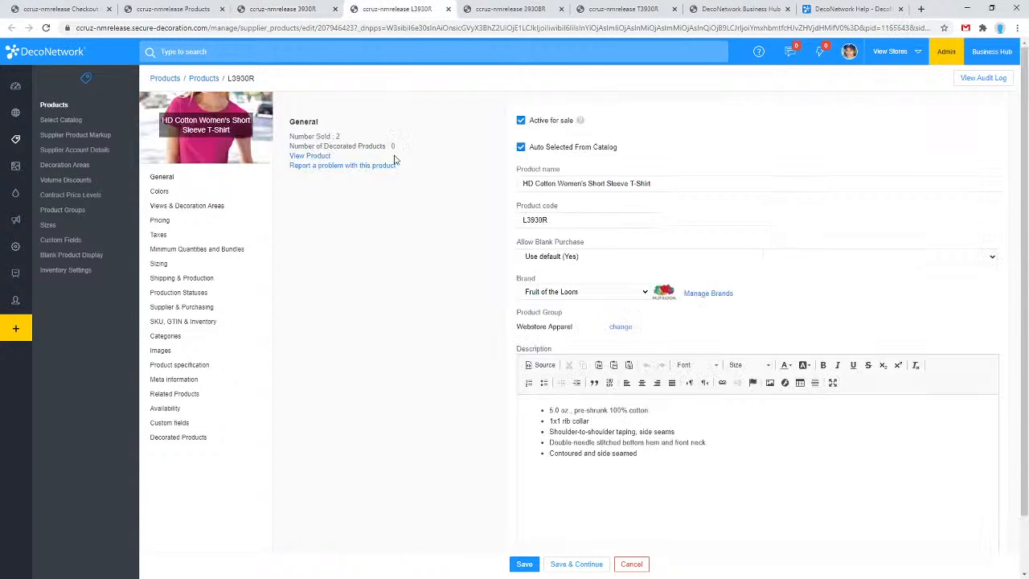
pyautogui.click(184, 206)
pyautogui.scroll(-10, 438, 274)
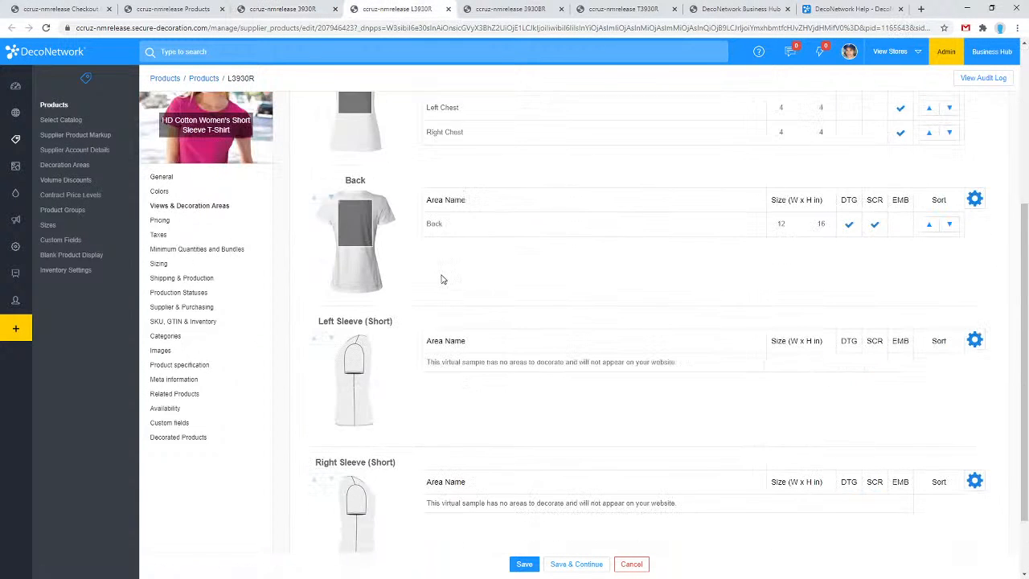
# - Return to the tab of product 3930R and open the Decoration Areas management page there
pyautogui.rightClick(85, 167)
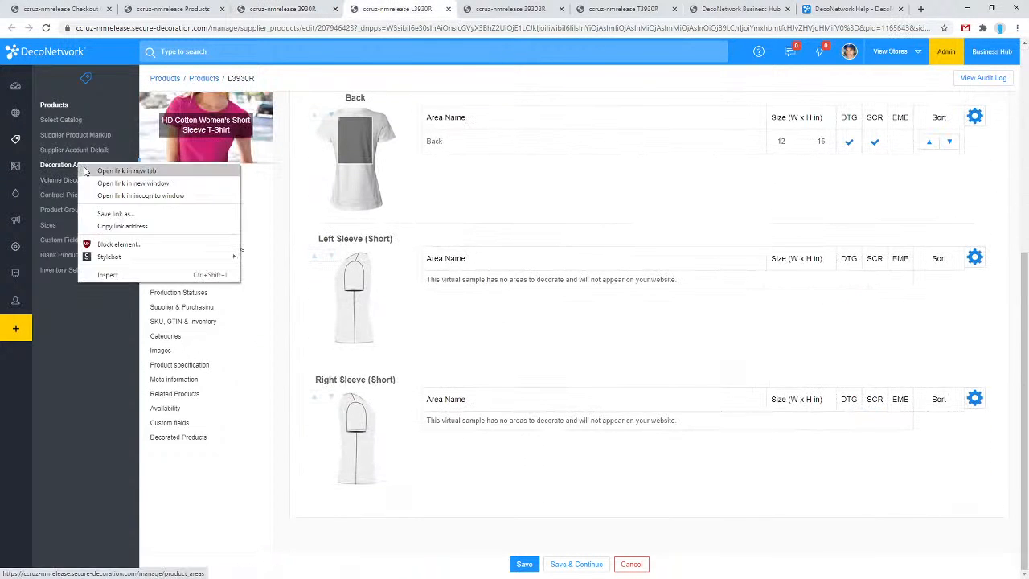
pyautogui.press('Escape')
pyautogui.hotkey('ctrl', 'shift', 'Tab')
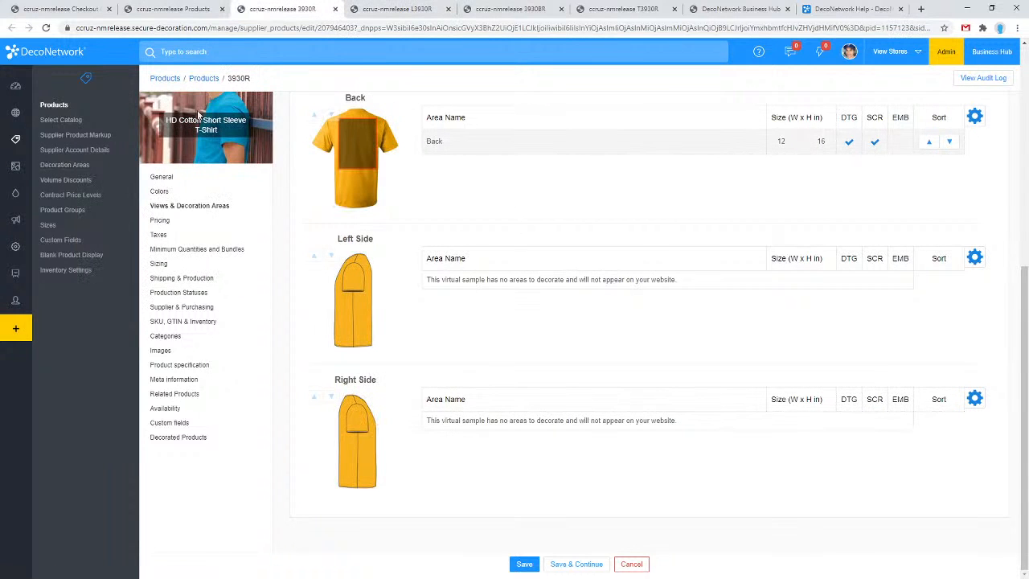
pyautogui.click(77, 169)
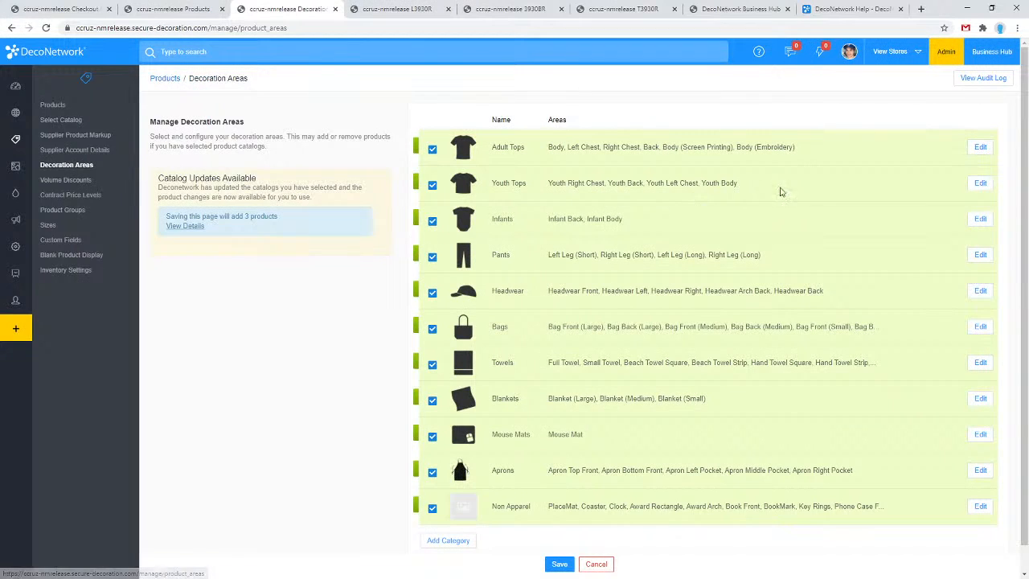
# - Edit the Adult Tops decoration areas and enable the left and right sleeves, both short and long
pyautogui.click(981, 147)
pyautogui.scroll(-3, 456, 311)
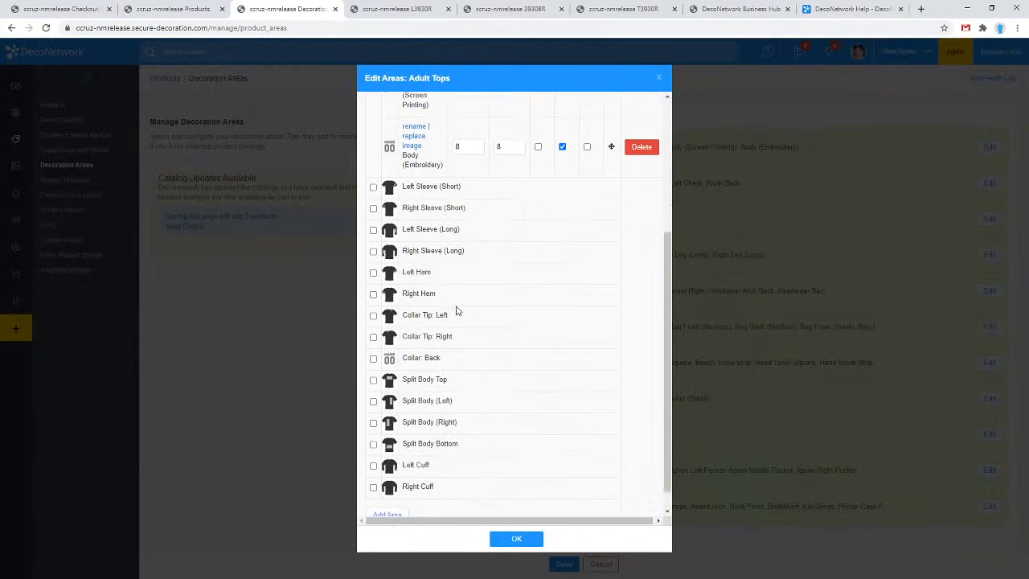
pyautogui.click(373, 189)
pyautogui.click(373, 228)
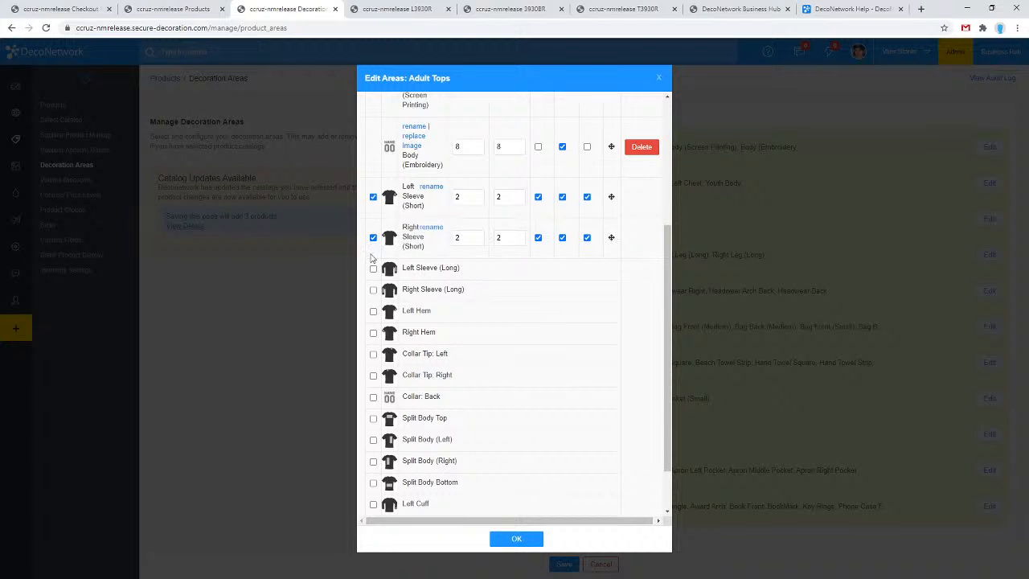
pyautogui.click(373, 270)
pyautogui.click(373, 308)
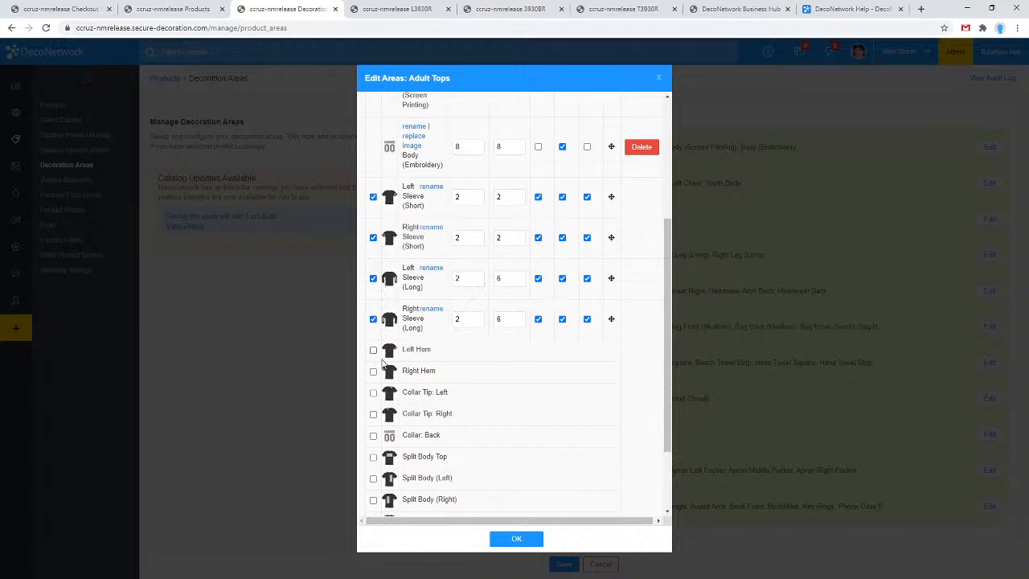
# - Enable the Split Body Top area for Adult Tops as well and accept the area selection
pyautogui.scroll(-2, 377, 357)
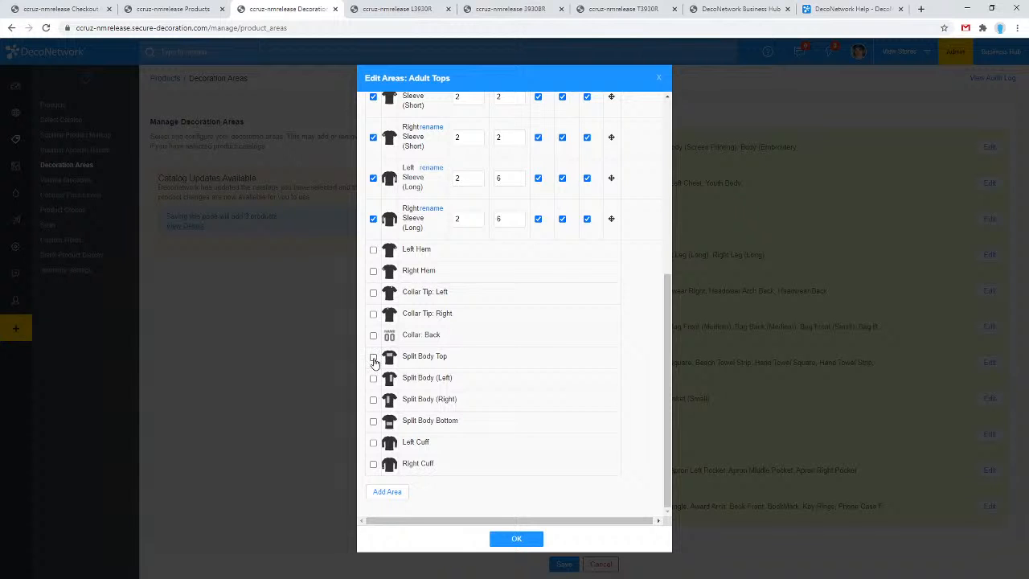
pyautogui.click(373, 358)
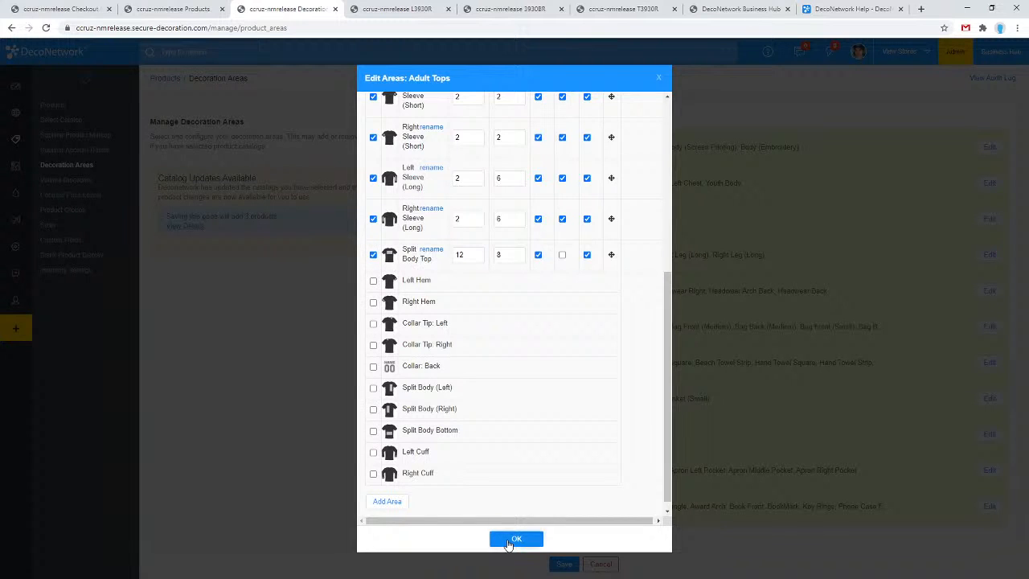
pyautogui.click(508, 540)
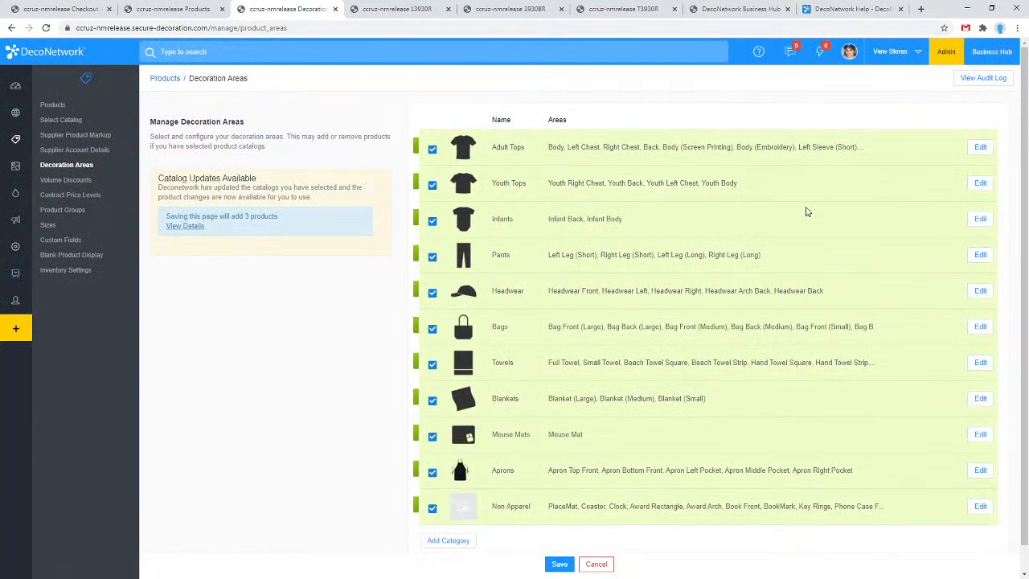
# - Go back to product L3930R and examine the areas on its front, back and short sleeve views
pyautogui.click(406, 8)
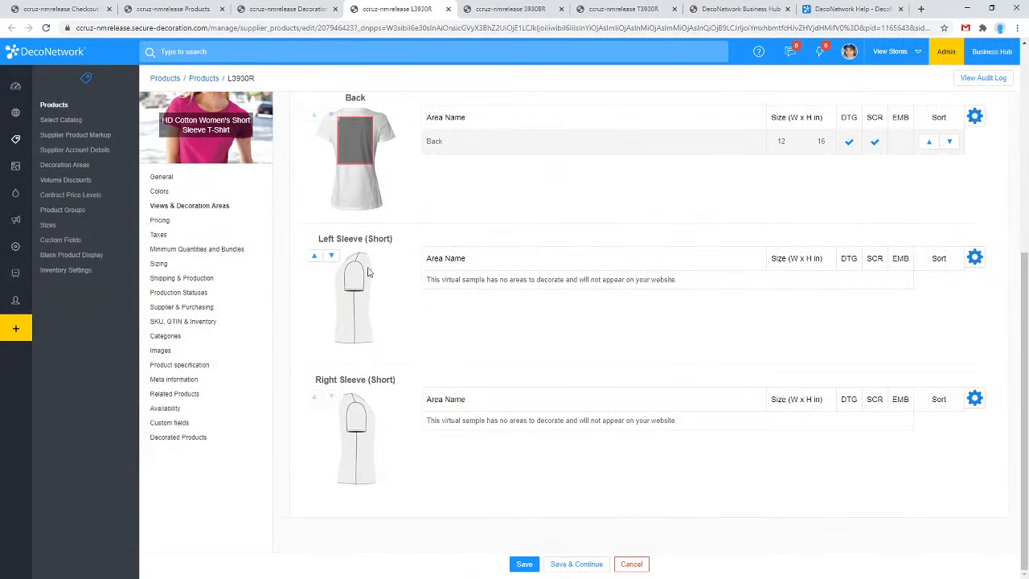
pyautogui.scroll(4, 413, 330)
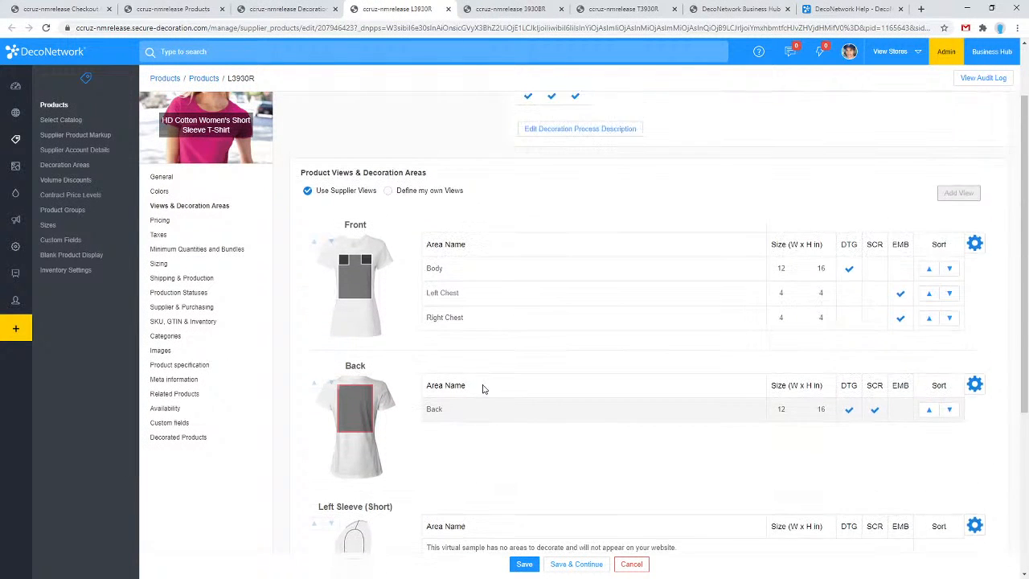
pyautogui.scroll(2, 491, 378)
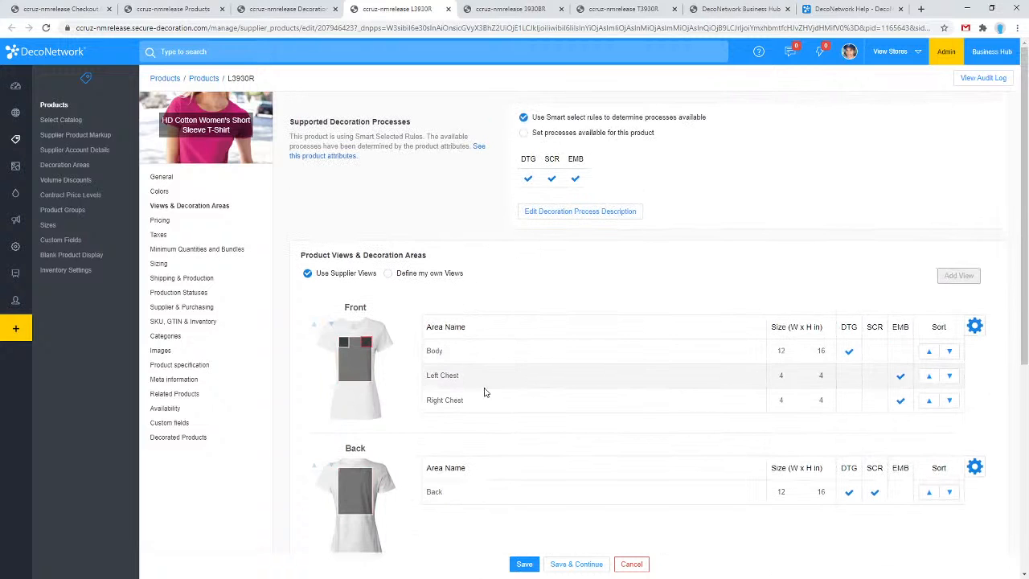
pyautogui.scroll(-8, 484, 386)
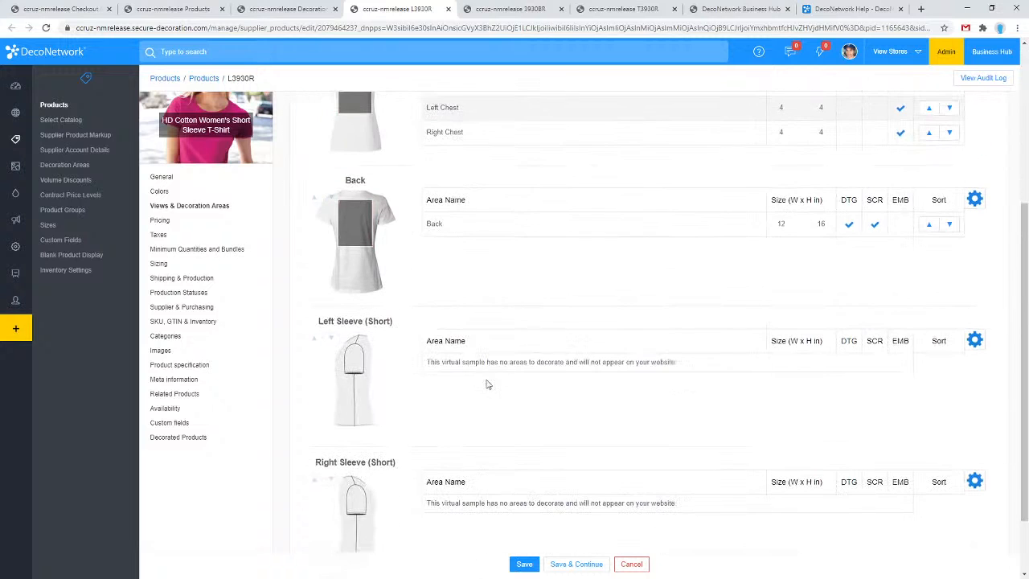
# - Examine the views and decoration areas of youth product 3930BR, including its front, back and sleeve views
pyautogui.click(507, 7)
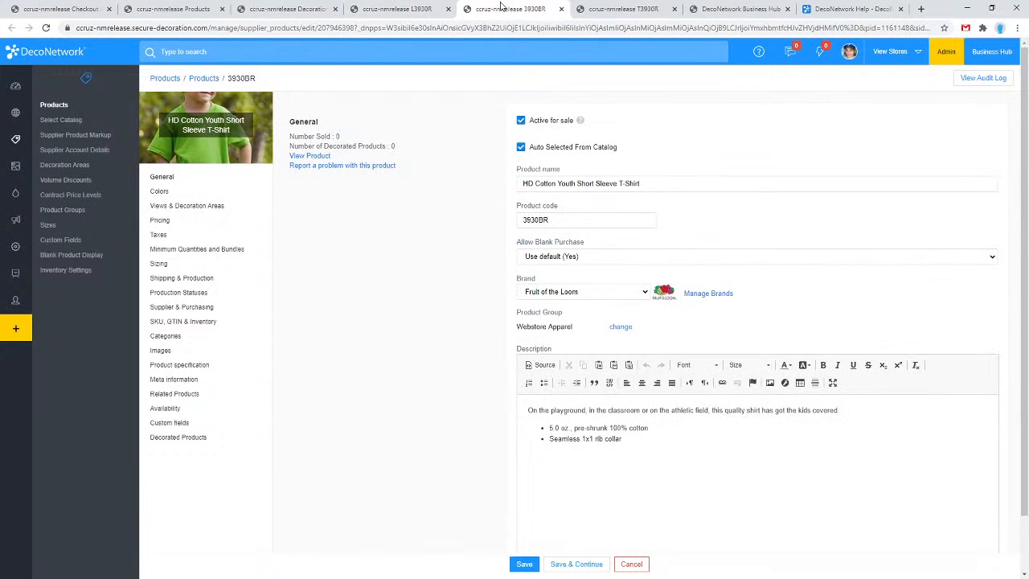
pyautogui.click(211, 207)
pyautogui.scroll(-3, 487, 316)
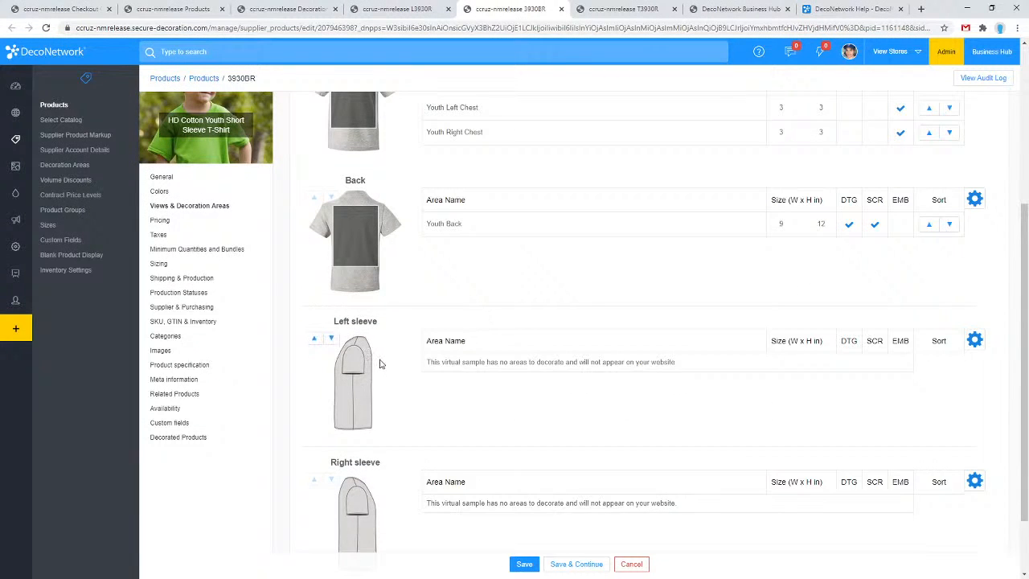
pyautogui.scroll(-1, 381, 364)
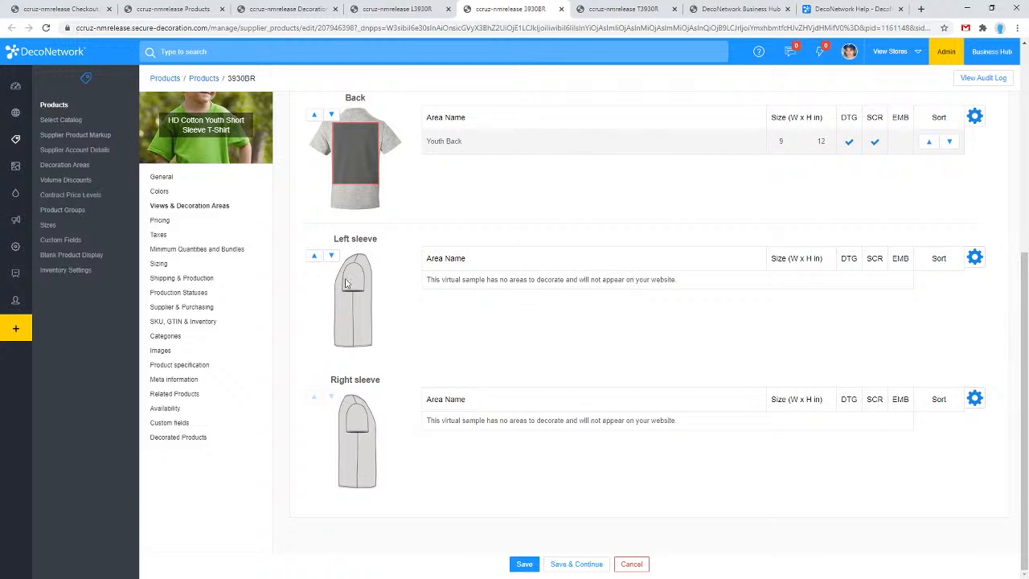
pyautogui.scroll(1, 406, 232)
pyautogui.scroll(2, 410, 235)
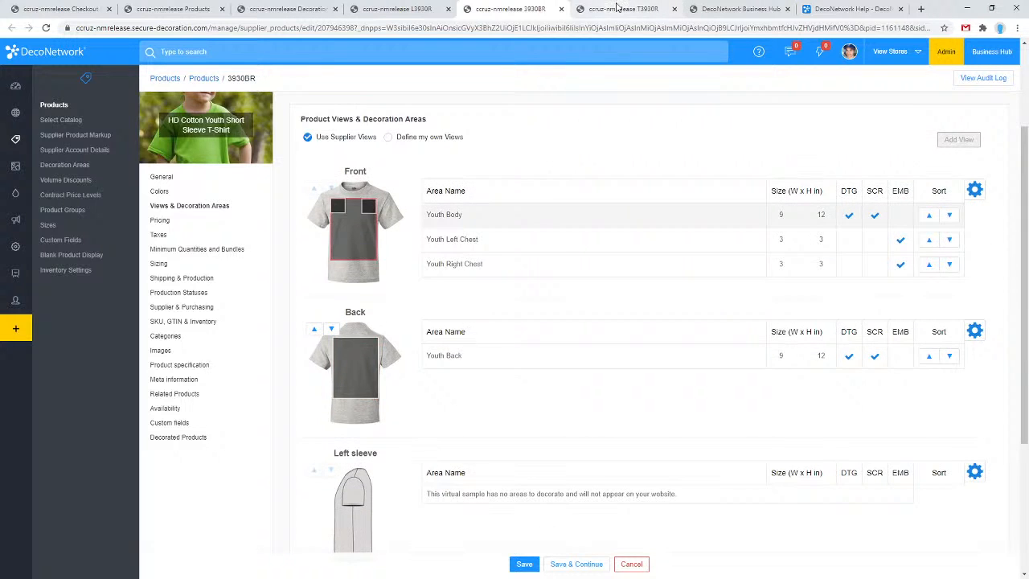
# - Examine the views and decoration areas of toddler product T3930R, from the sample view to the sleeves
pyautogui.click(619, 8)
pyautogui.click(187, 206)
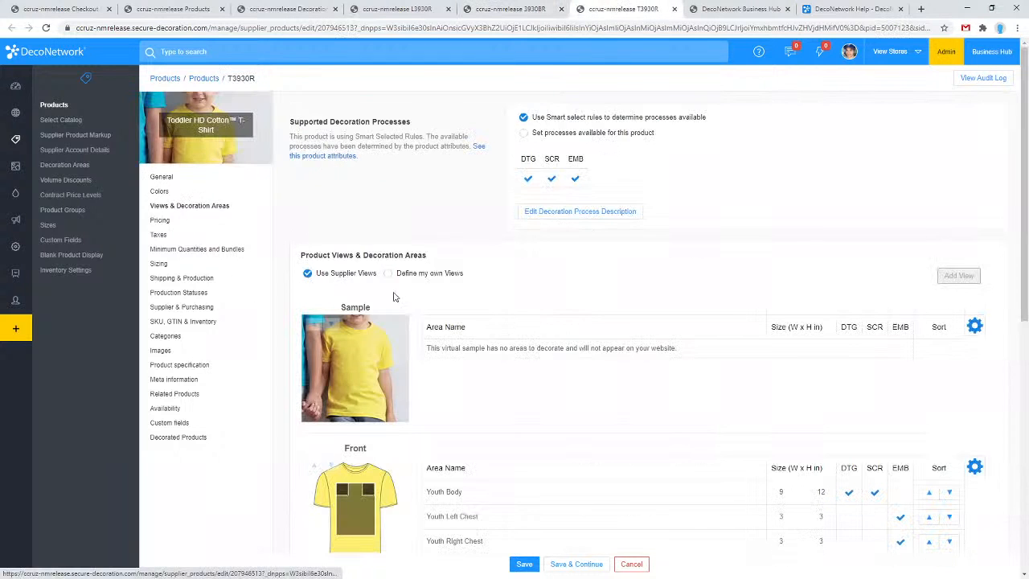
pyautogui.scroll(-3, 418, 329)
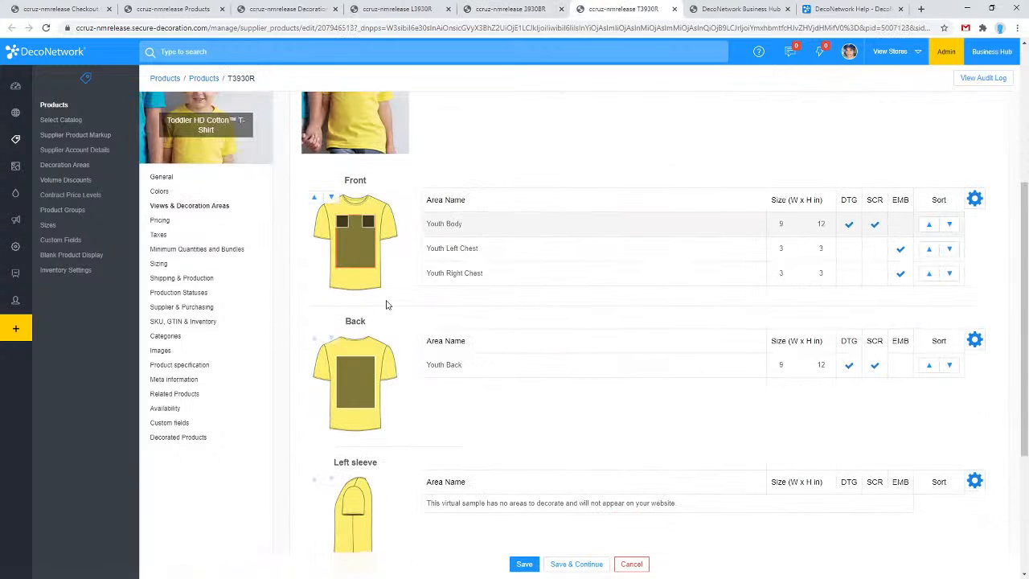
pyautogui.scroll(-2, 385, 304)
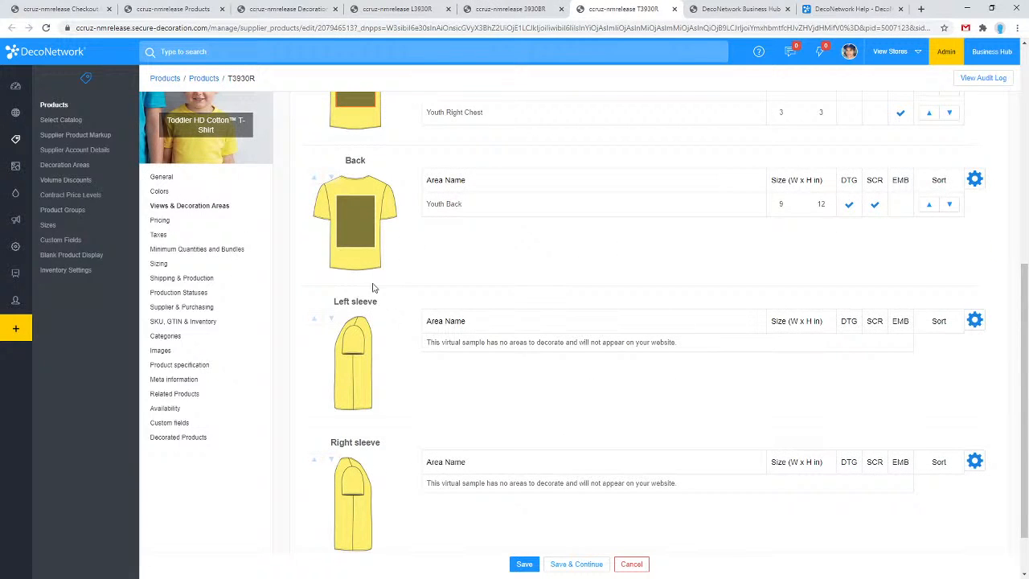
pyautogui.scroll(3, 362, 312)
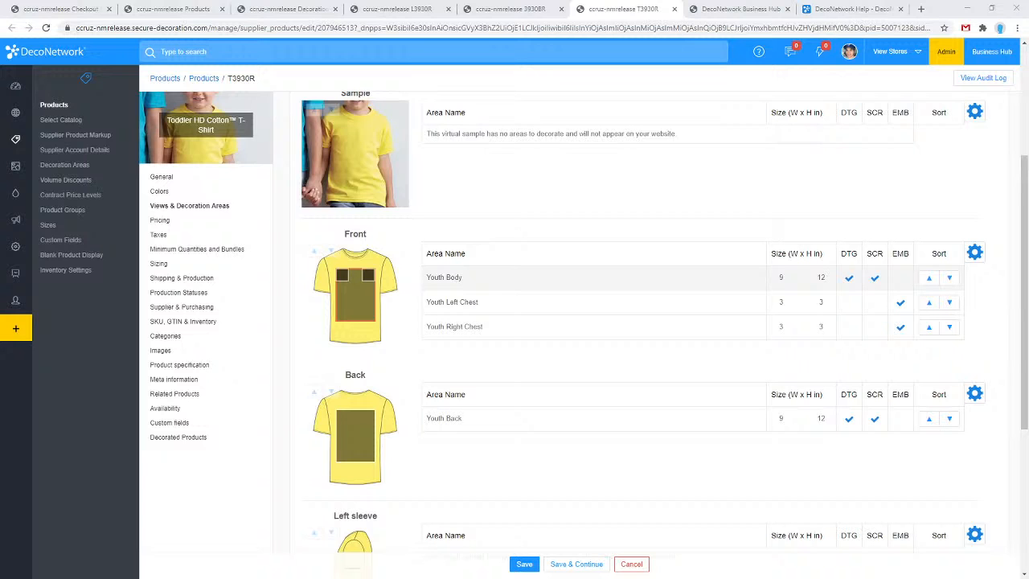
# - Switch to the Business Hub order and dismiss the Email Order To Customer dialog without sending
pyautogui.click(764, 8)
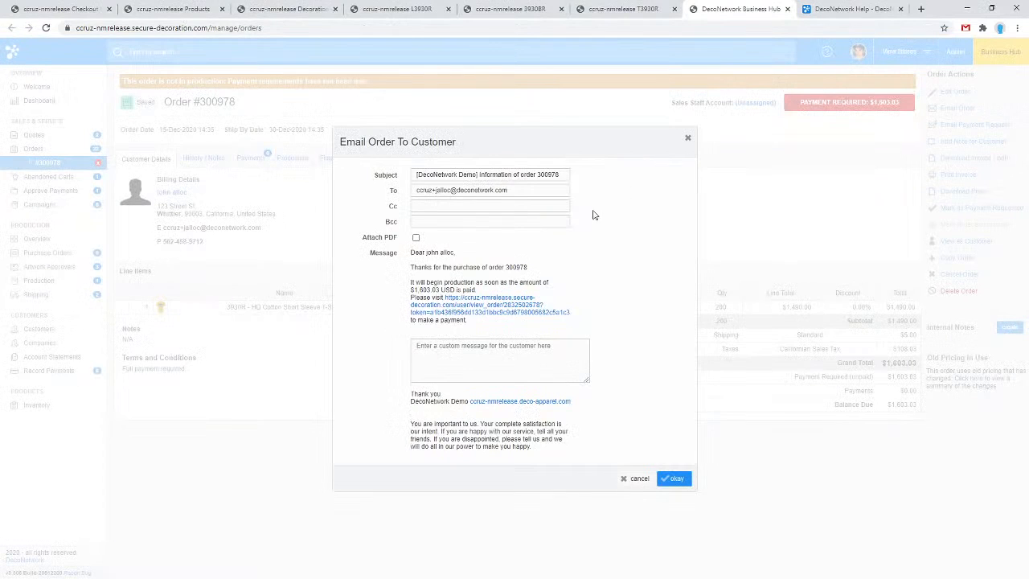
pyautogui.click(687, 139)
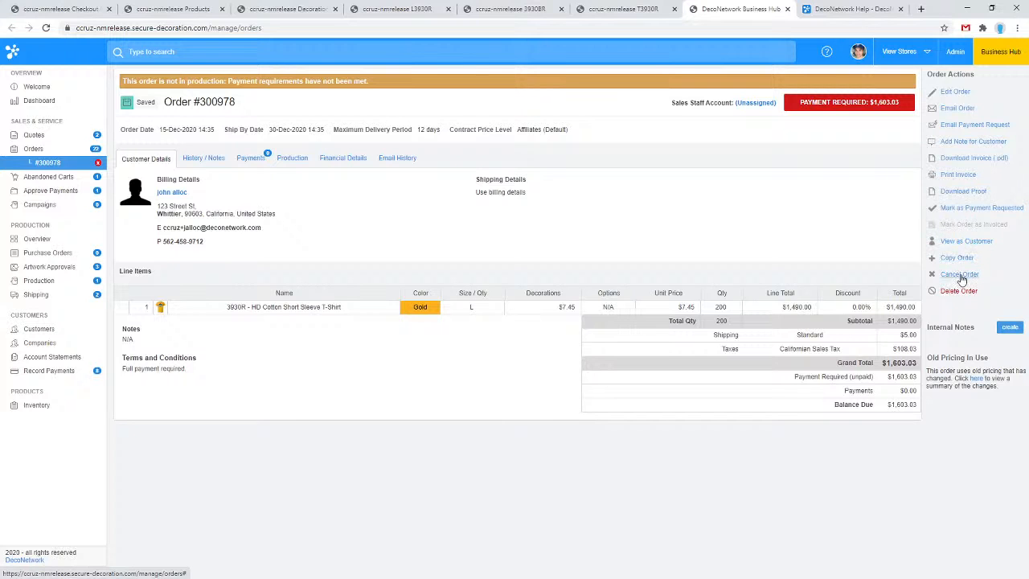
pyautogui.click(955, 91)
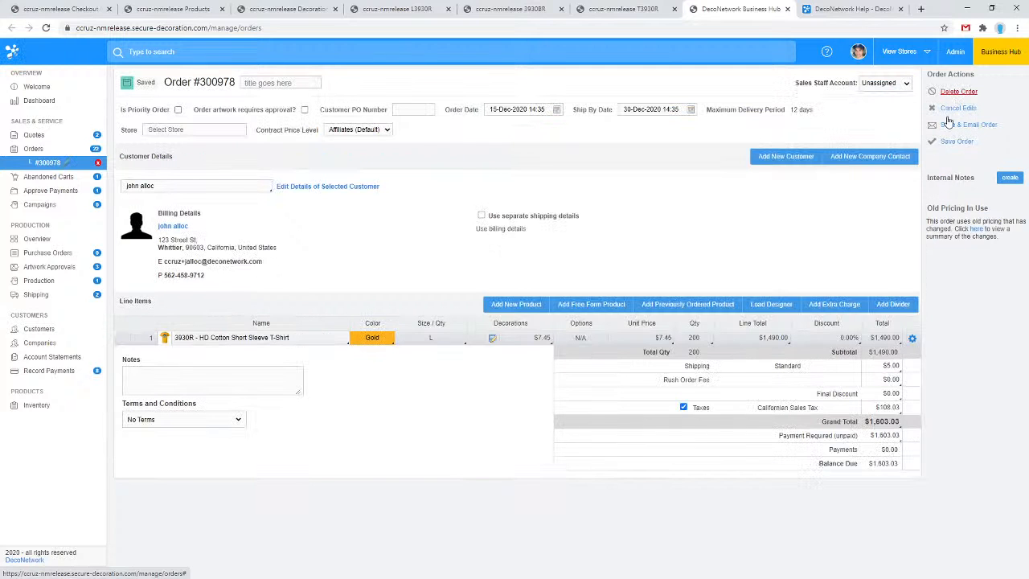
pyautogui.click(957, 110)
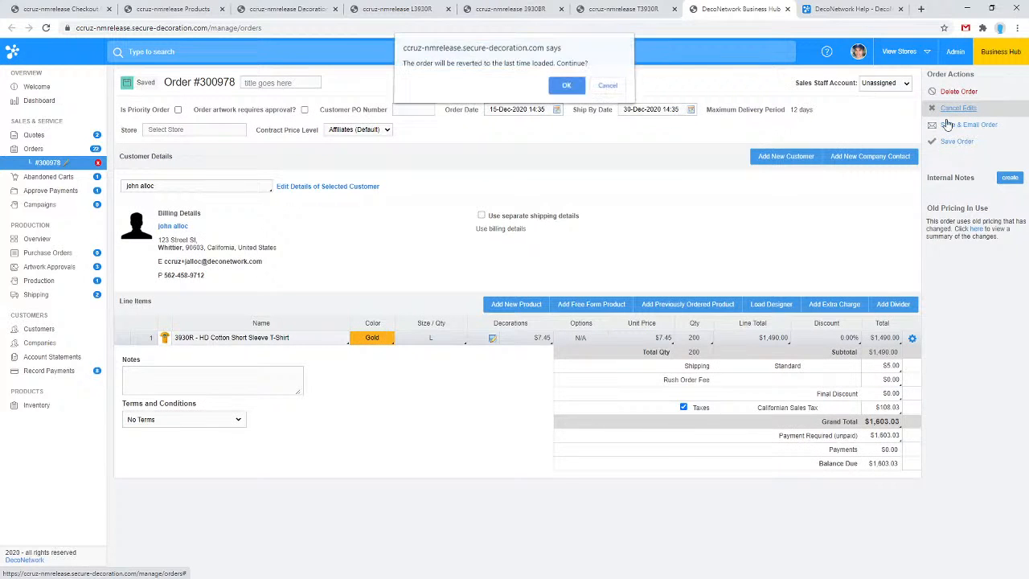
pyautogui.click(562, 87)
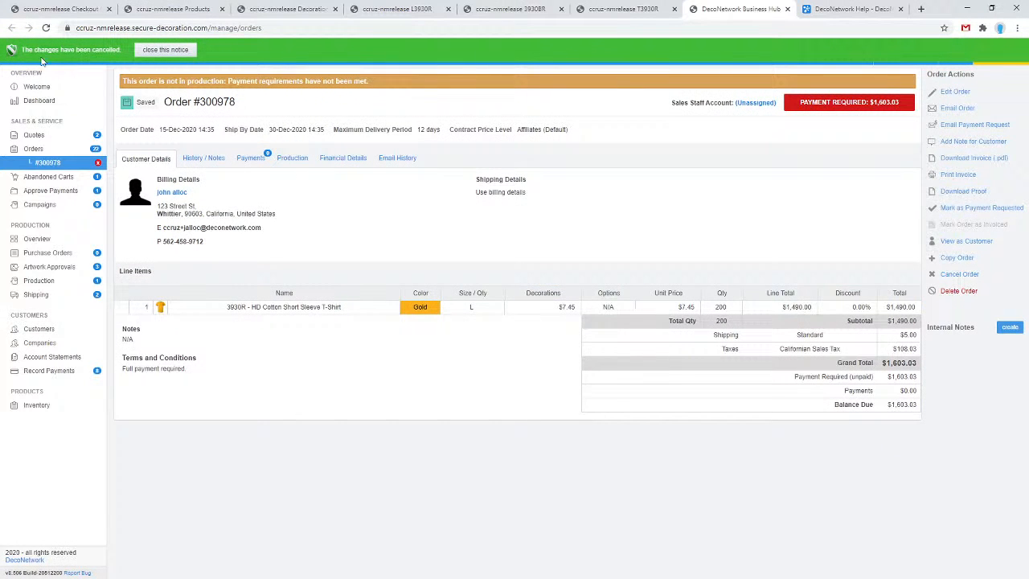
pyautogui.click(164, 50)
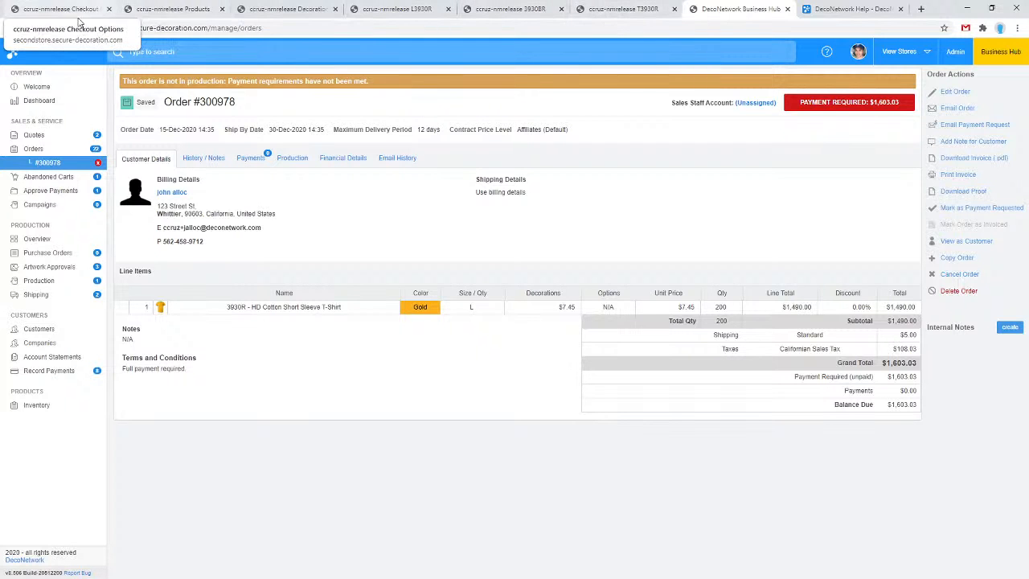
# - Close the Products, Decoration and three 3930R product tabs, keeping the Checkout Options, Business Hub and Help tabs open
pyautogui.click(52, 9)
pyautogui.click(223, 9)
pyautogui.click(223, 8)
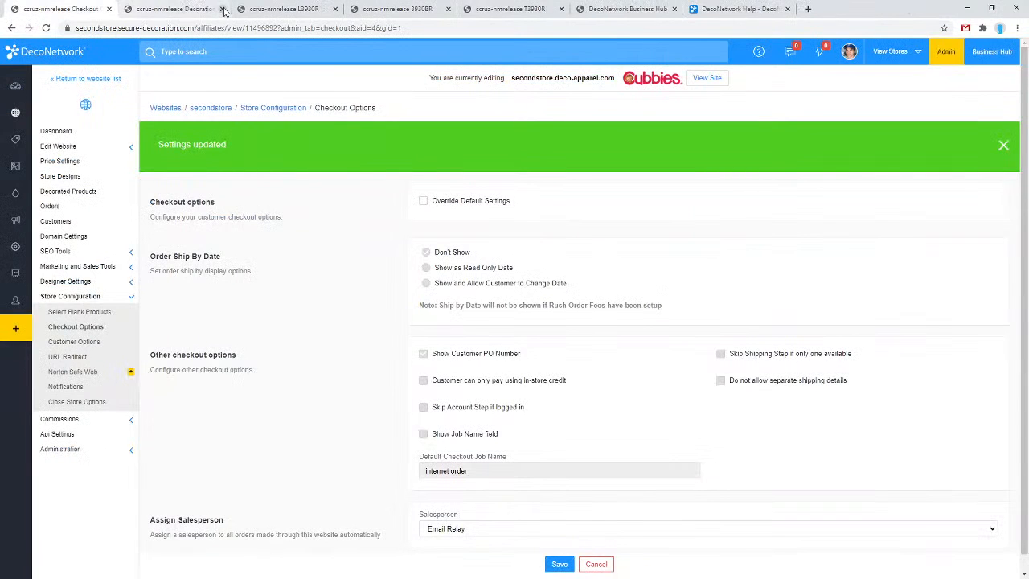
pyautogui.click(222, 9)
pyautogui.click(223, 9)
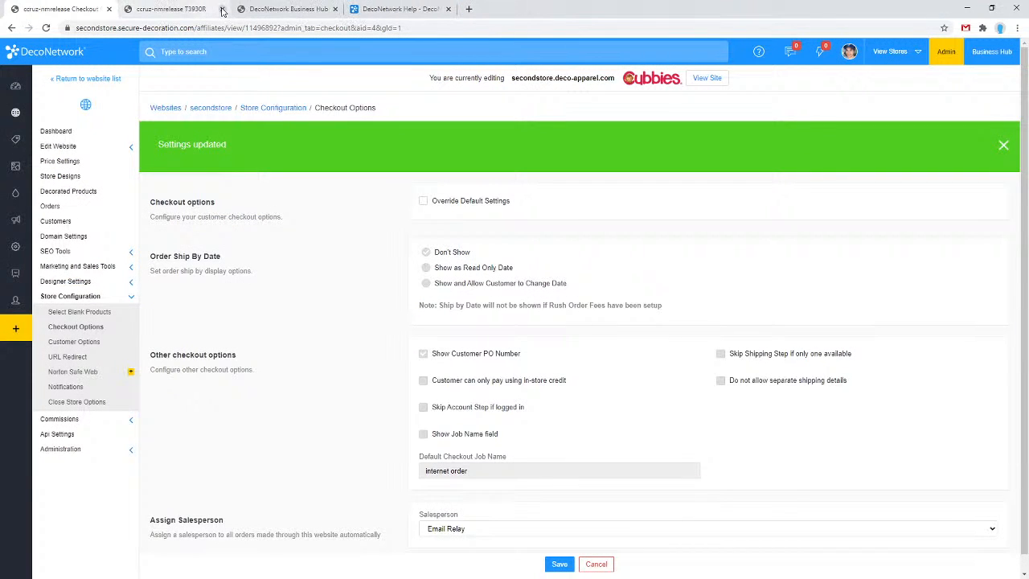
pyautogui.click(223, 9)
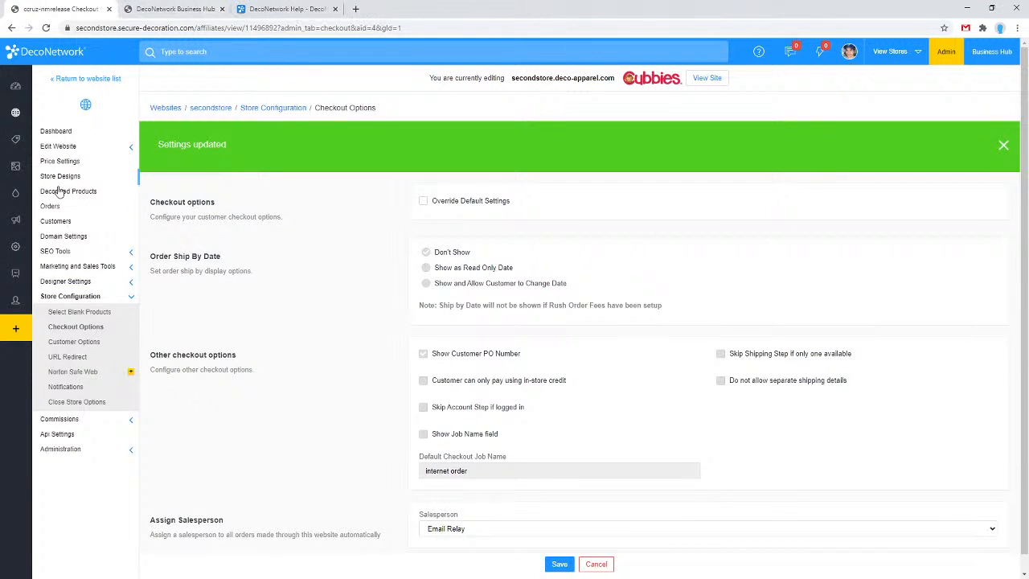
# - Disable Business Hub notifications in the Production & Order Settings and save the change
pyautogui.moveTo(26, 305)
pyautogui.click(53, 246)
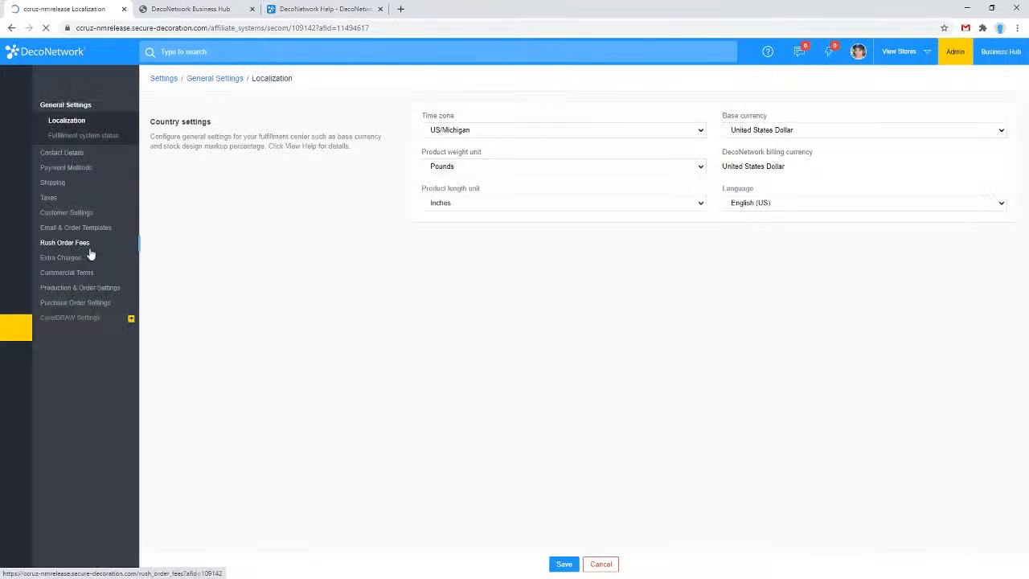
pyautogui.click(115, 295)
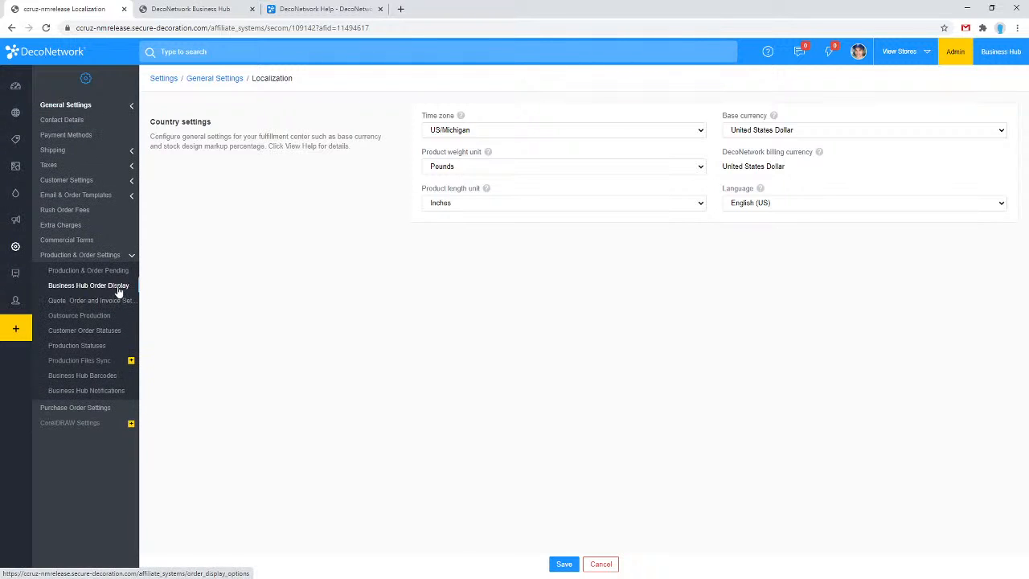
pyautogui.click(107, 394)
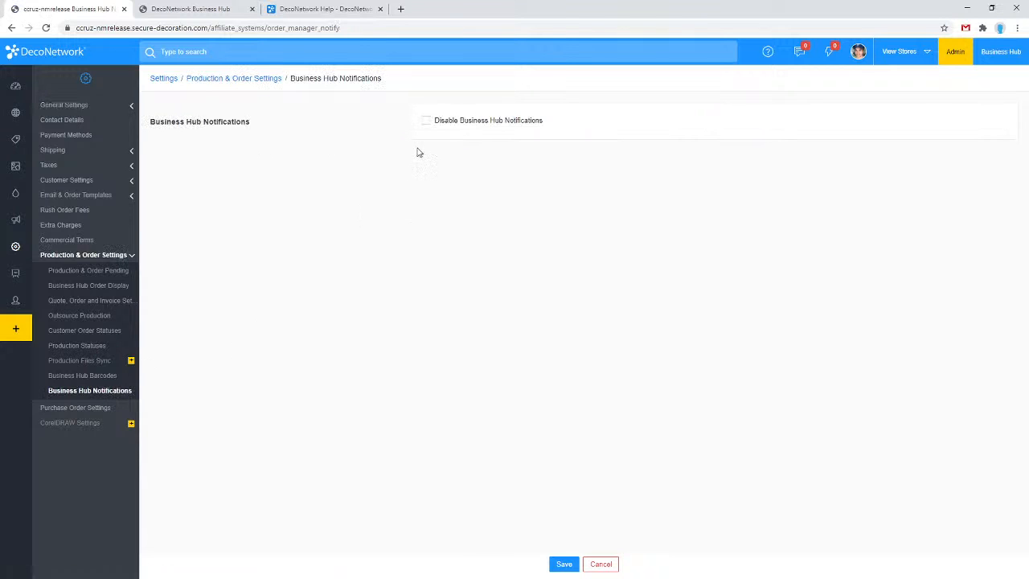
pyautogui.click(427, 121)
pyautogui.click(562, 566)
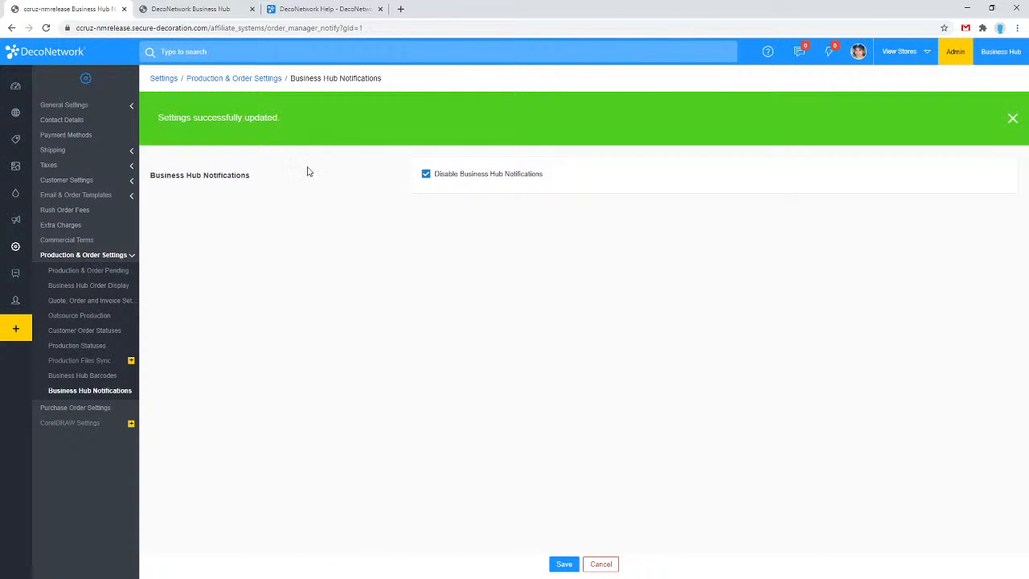
# - Reload the Business Hub and review its Welcome page alongside the Business Hub Notifications setting
pyautogui.click(226, 9)
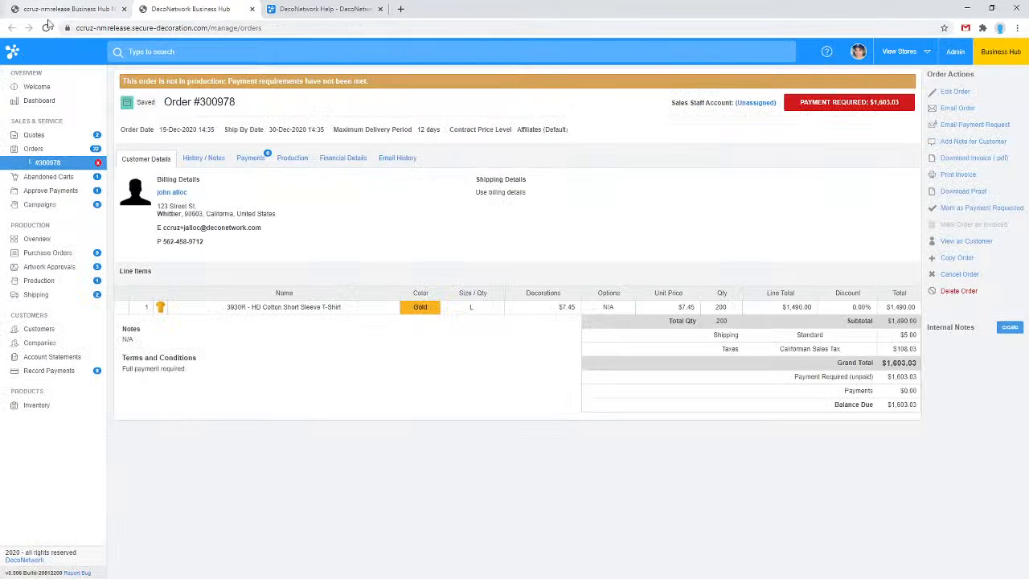
pyautogui.click(46, 28)
pyautogui.click(52, 6)
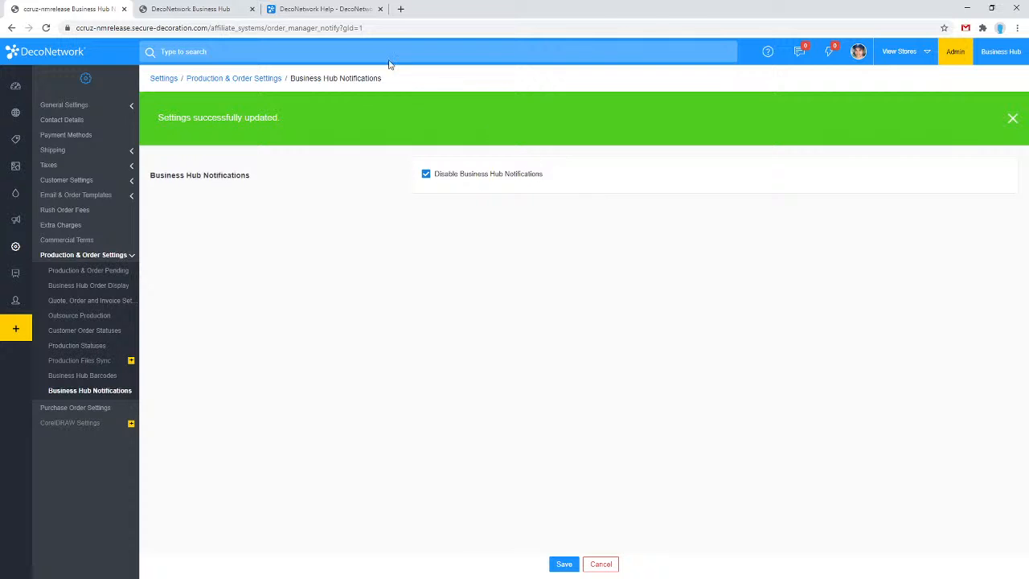
pyautogui.click(159, 16)
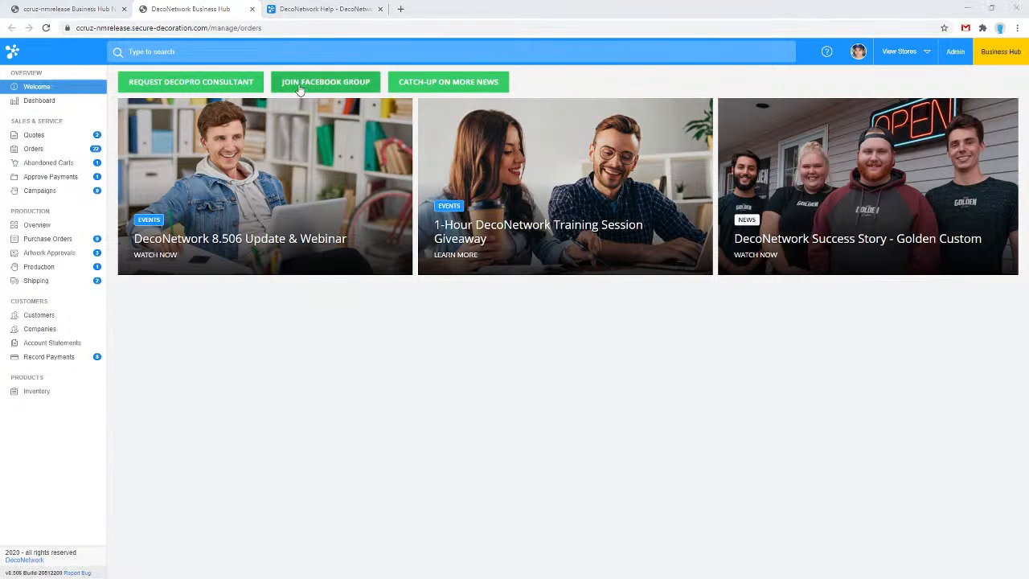
pyautogui.click(66, 8)
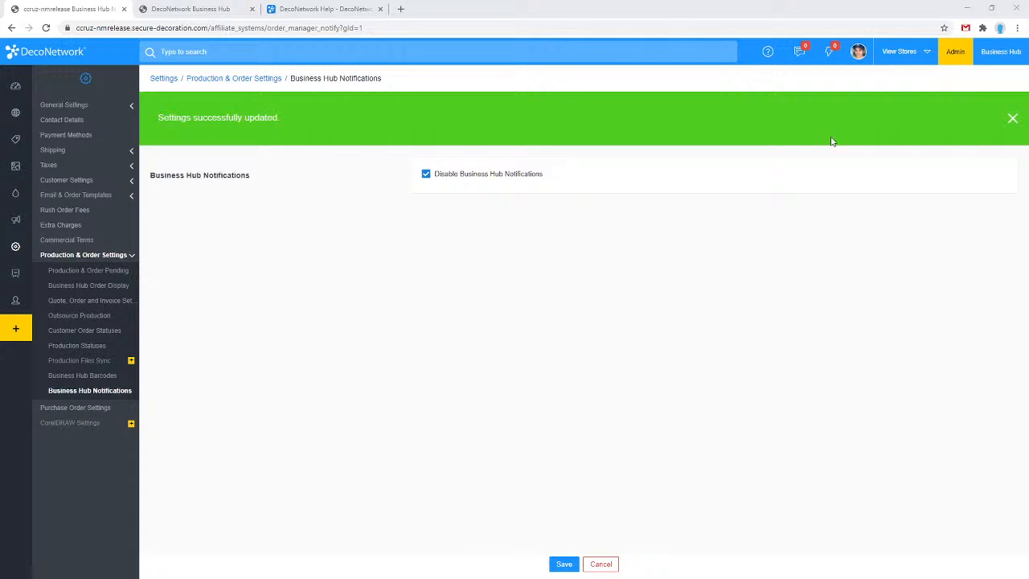
# - Create and save an S&S Activewear purchase order for only the gold 3930R T-shirt, excluding the 12000 DryBlend sweatshirt, and close it
pyautogui.click(190, 9)
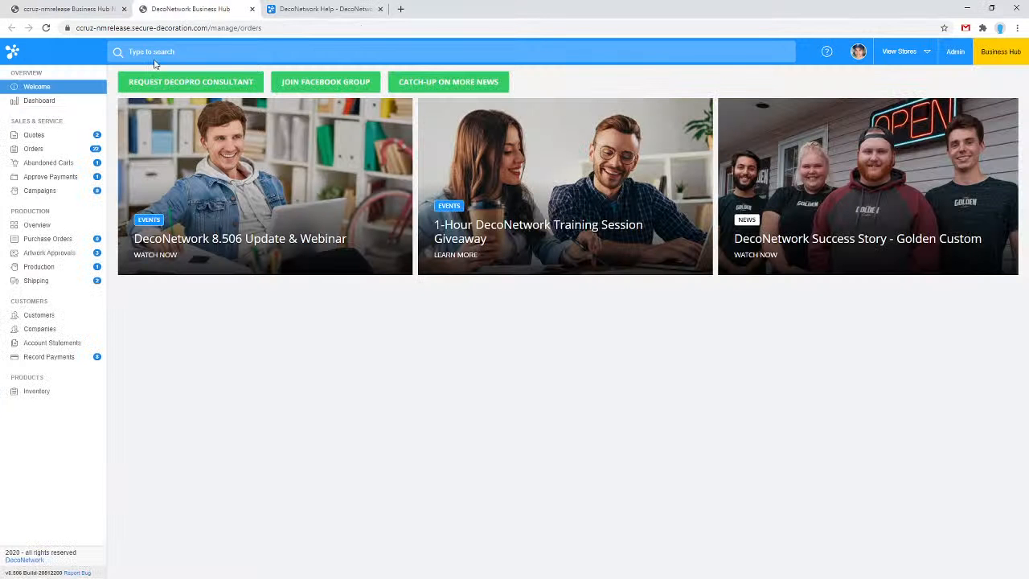
pyautogui.click(53, 240)
pyautogui.click(477, 138)
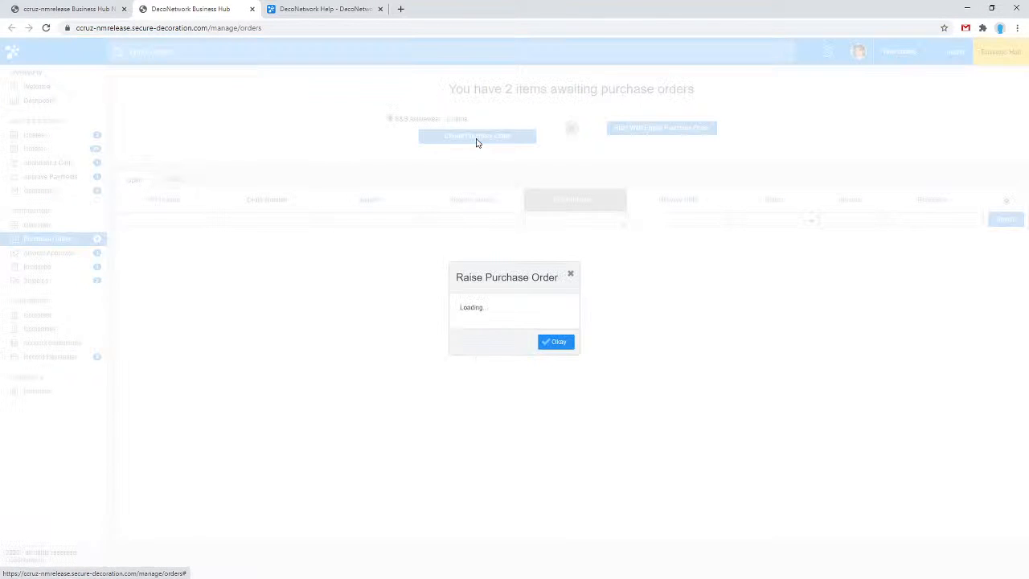
pyautogui.click(585, 352)
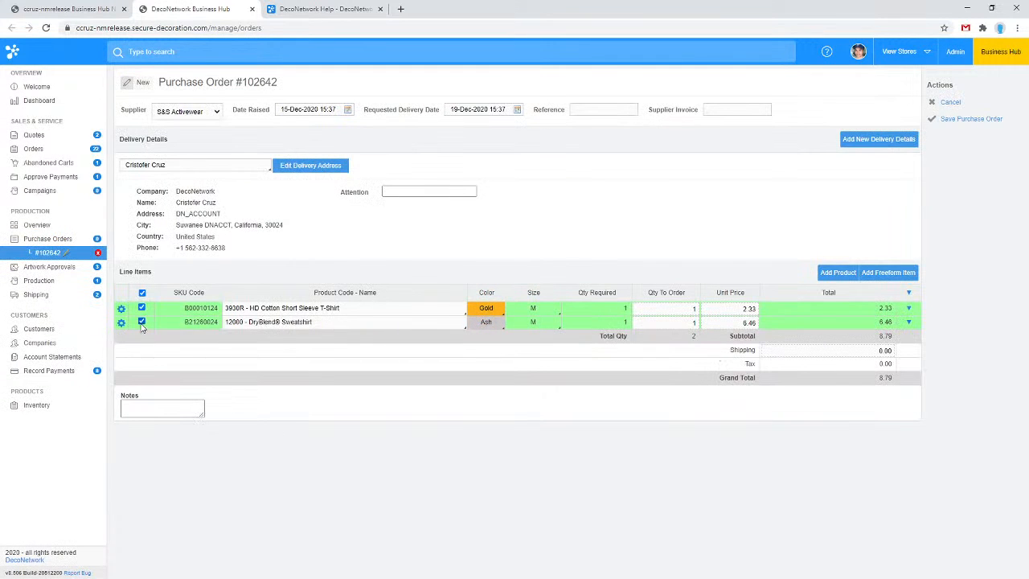
pyautogui.click(141, 322)
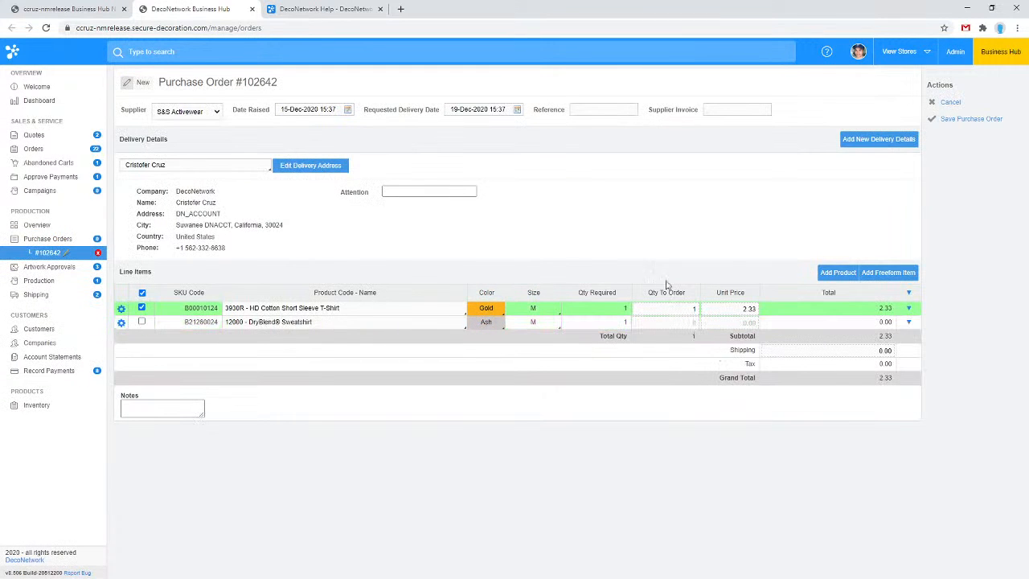
pyautogui.click(970, 118)
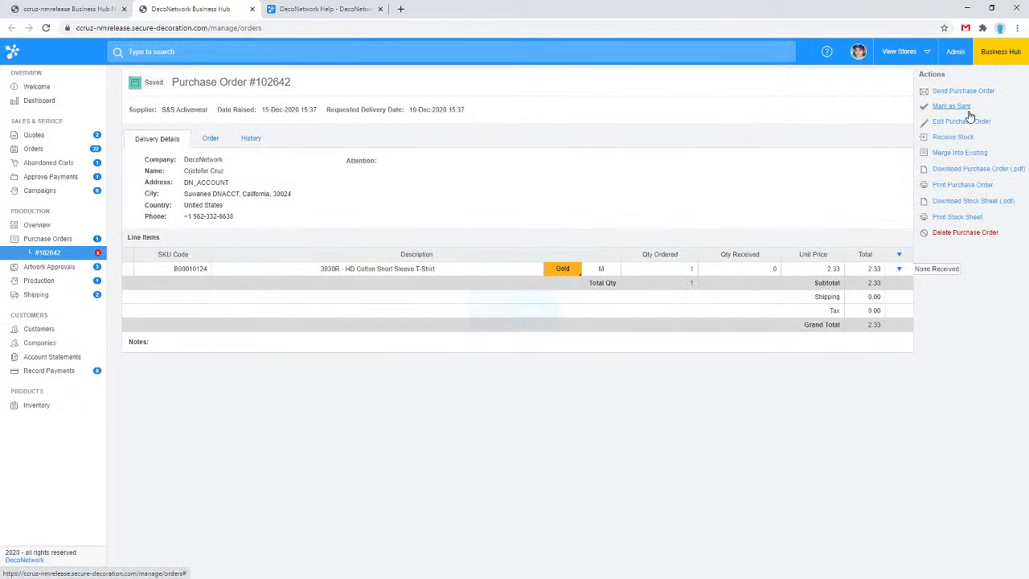
pyautogui.click(97, 255)
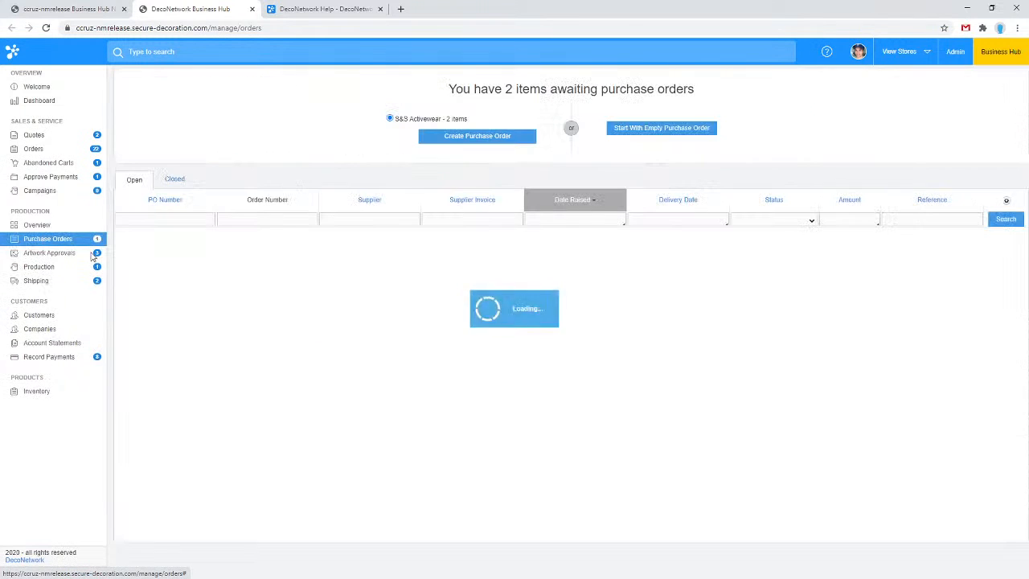
# - Raise a new, separate S&S Activewear purchase order for the ash 12000 DryBlend sweatshirt, save it and close it
pyautogui.click(462, 143)
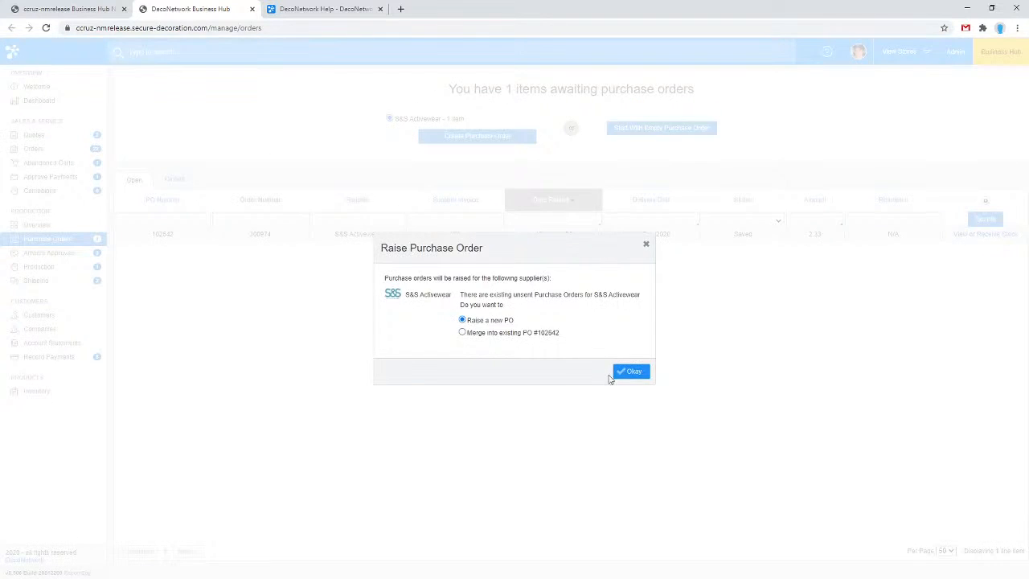
pyautogui.click(629, 374)
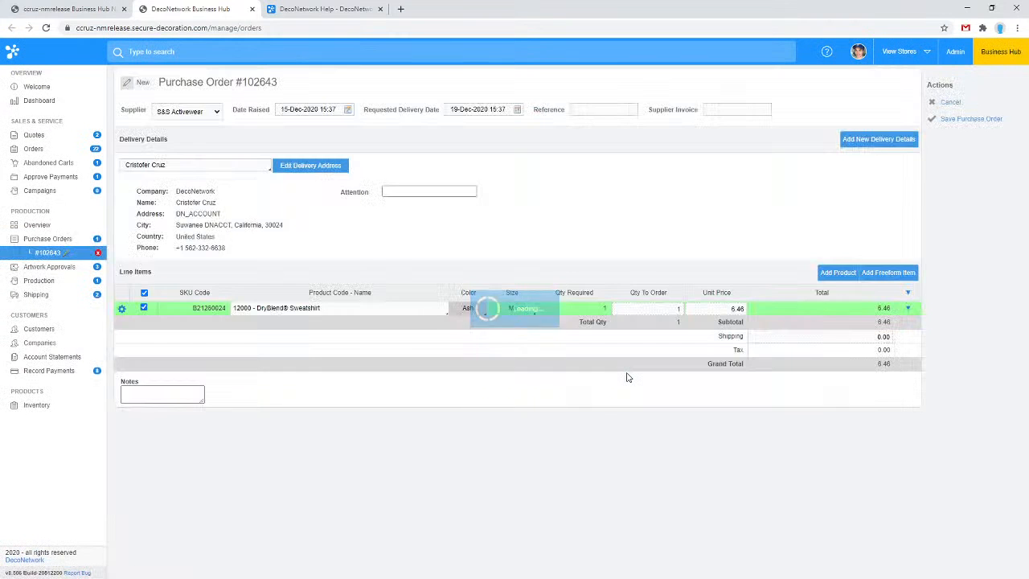
pyautogui.click(977, 122)
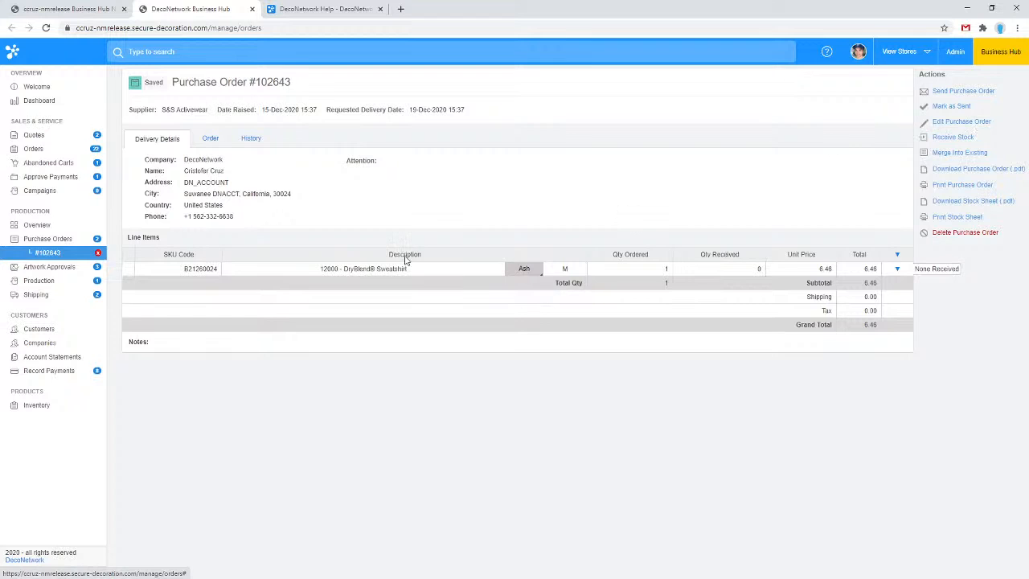
pyautogui.click(101, 254)
pyautogui.click(97, 254)
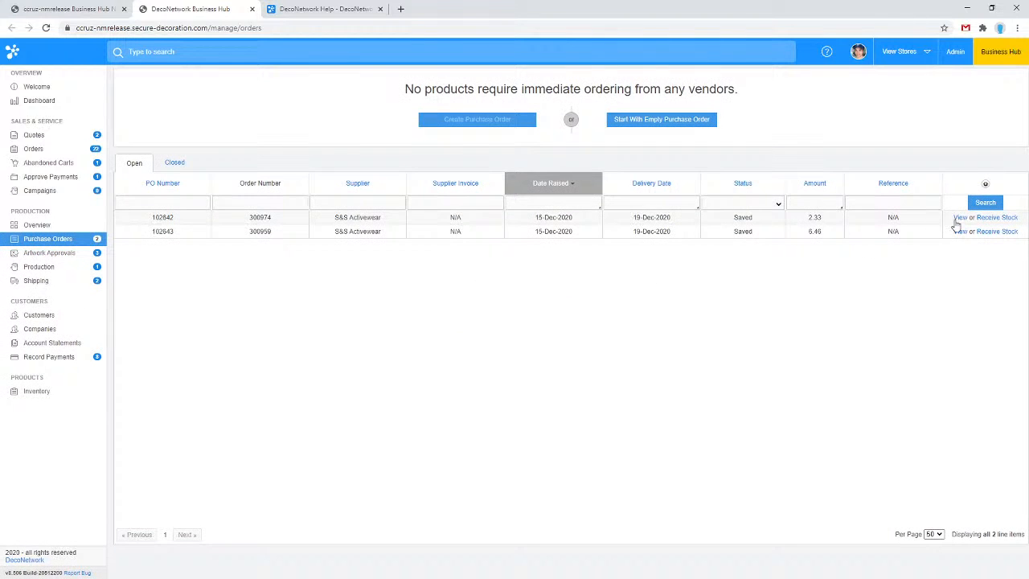
# - Review the T-shirt purchase order's details and available actions, and return to the open purchase orders list
pyautogui.click(960, 219)
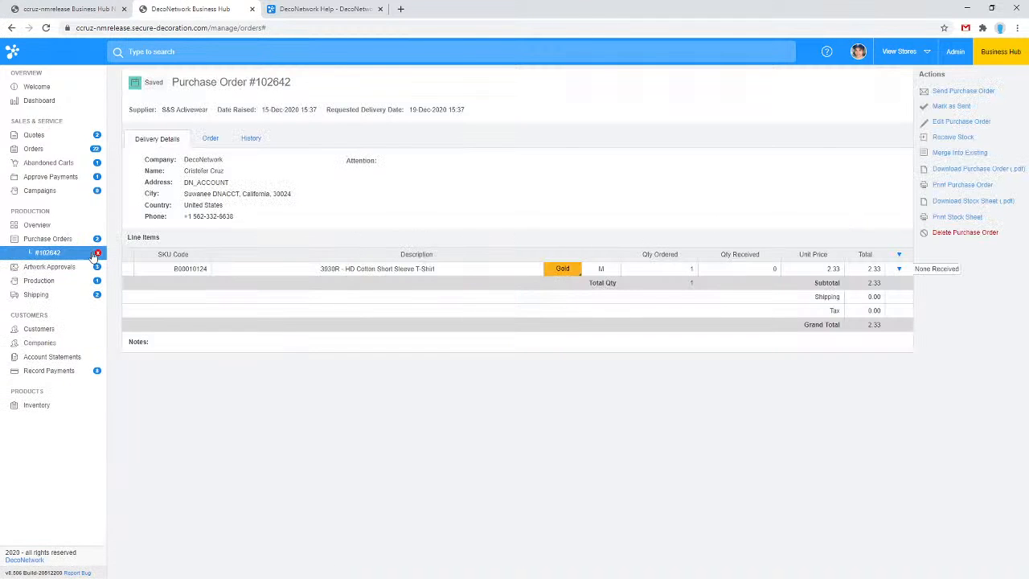
pyautogui.click(96, 253)
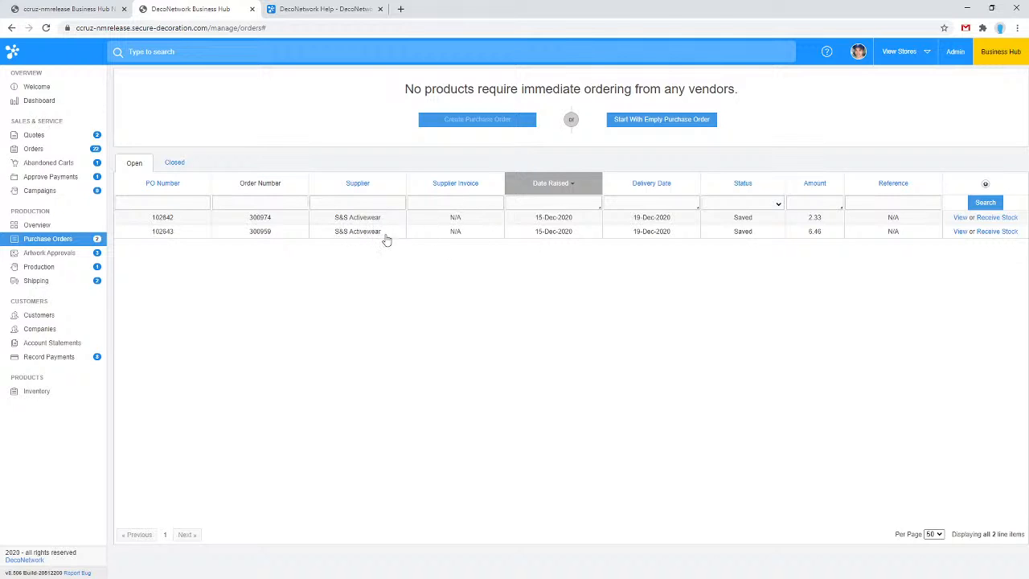
pyautogui.click(961, 219)
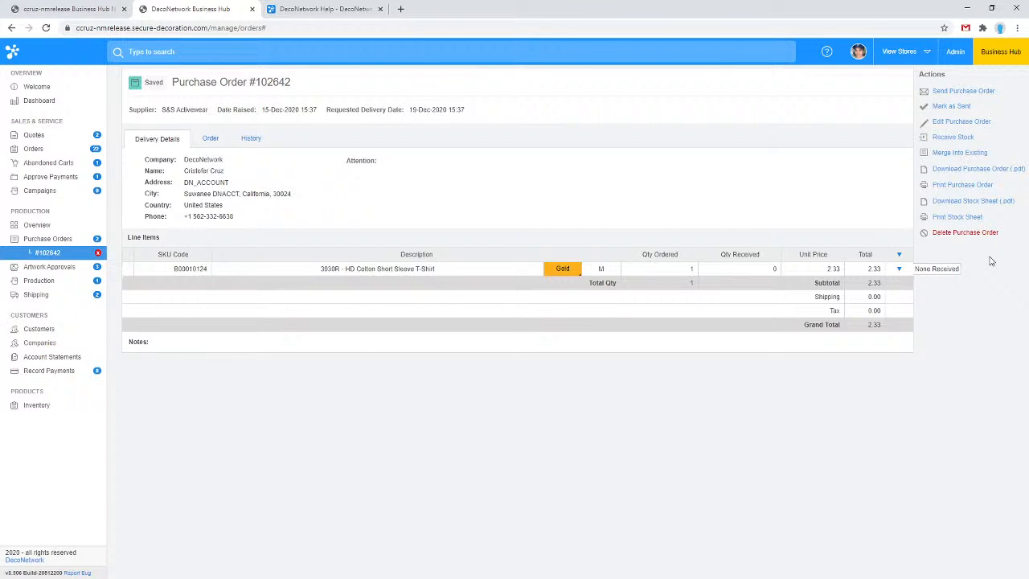
pyautogui.click(68, 241)
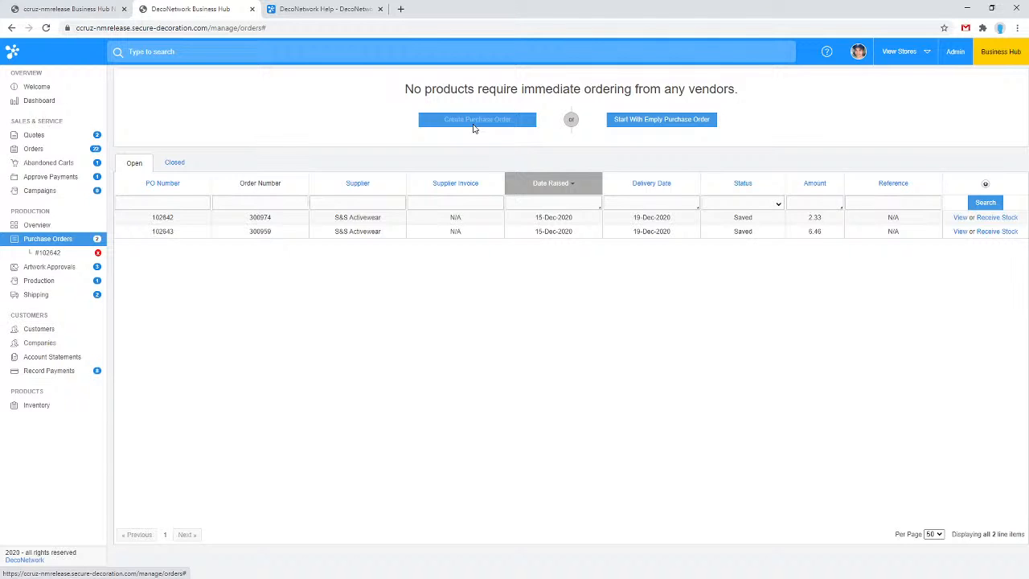
# - Merge the T-shirt purchase order into the existing sweatshirt purchase order and close both orders
pyautogui.click(959, 218)
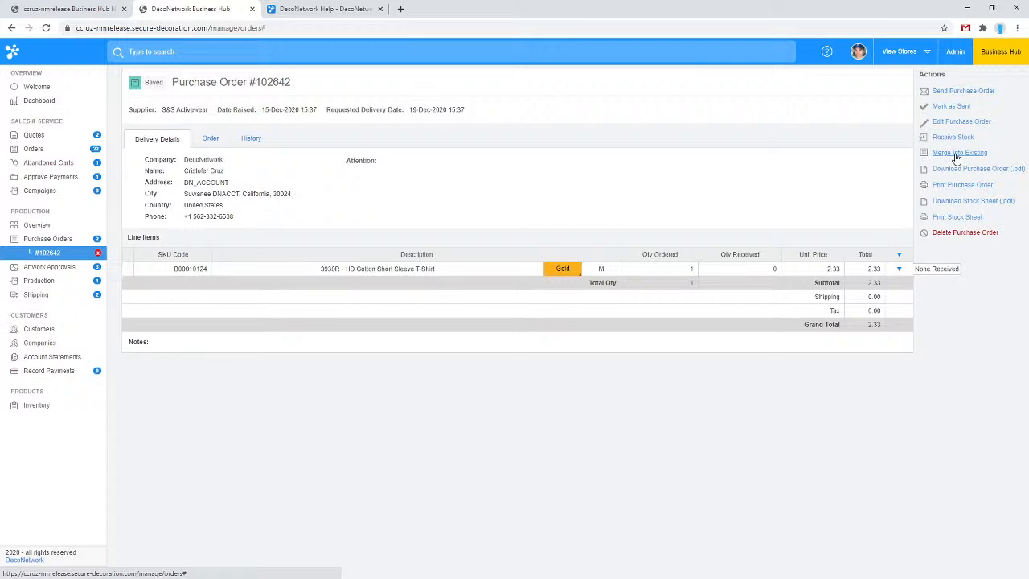
pyautogui.click(961, 153)
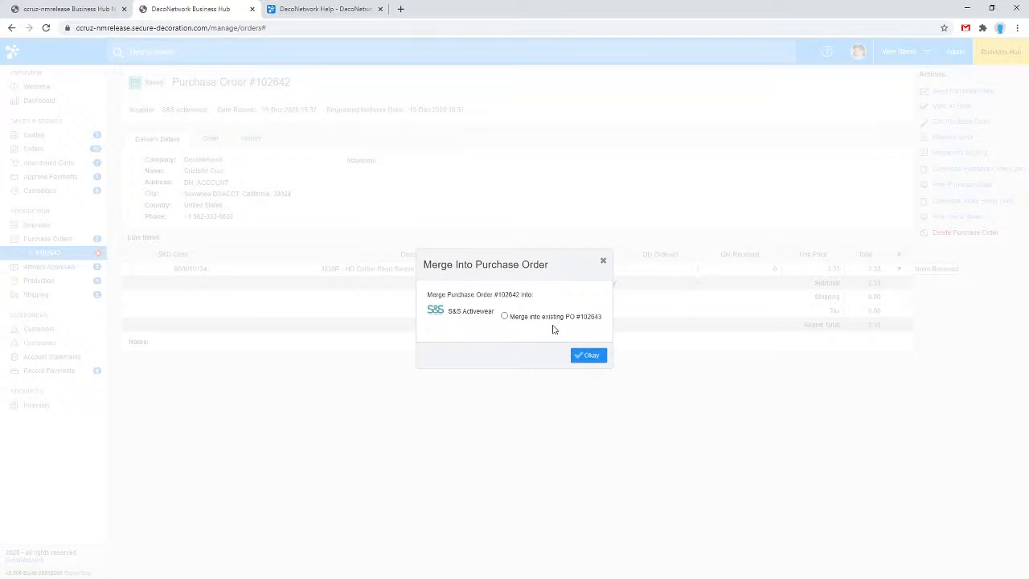
pyautogui.click(505, 317)
pyautogui.click(591, 356)
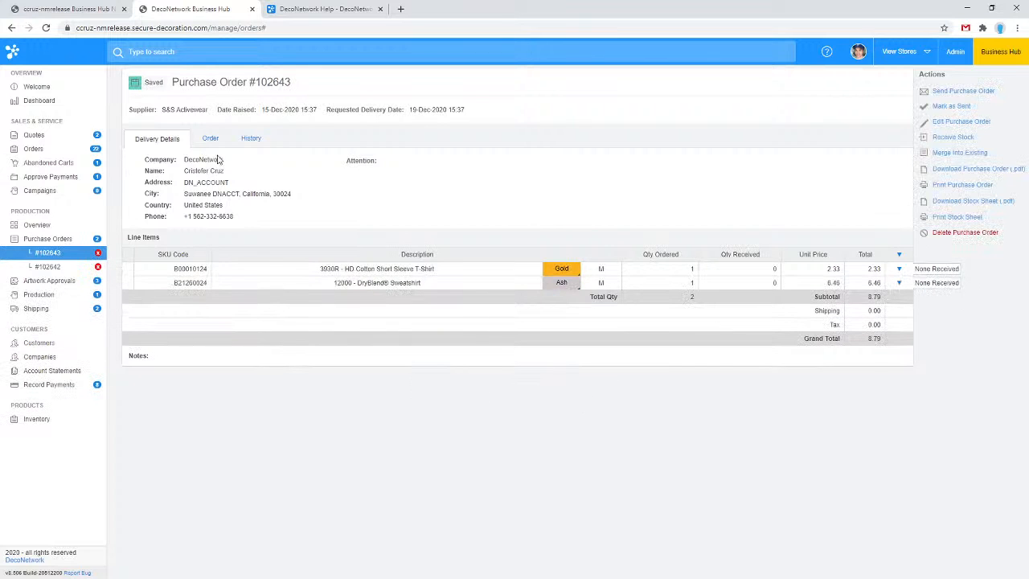
pyautogui.click(98, 266)
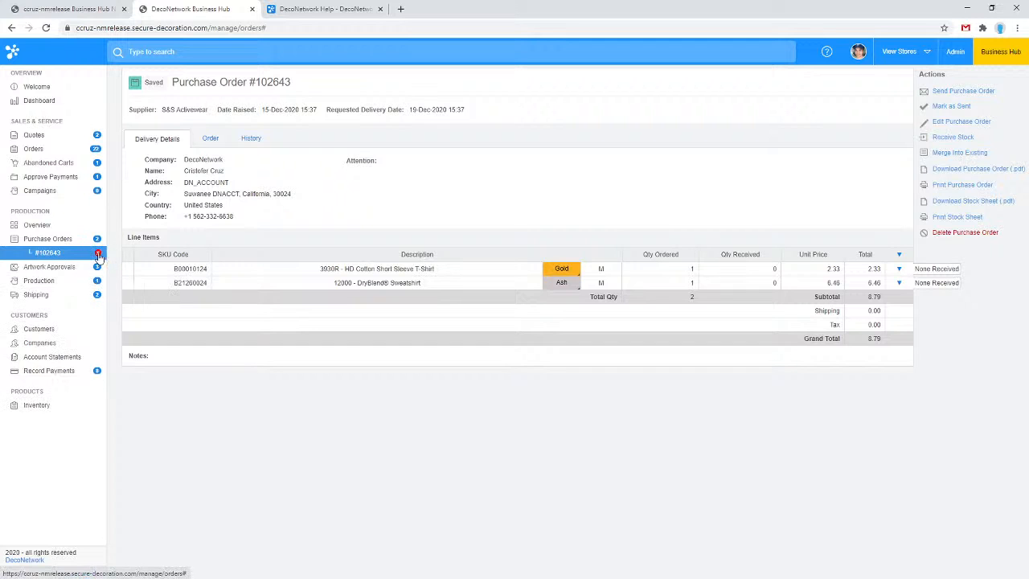
pyautogui.click(98, 254)
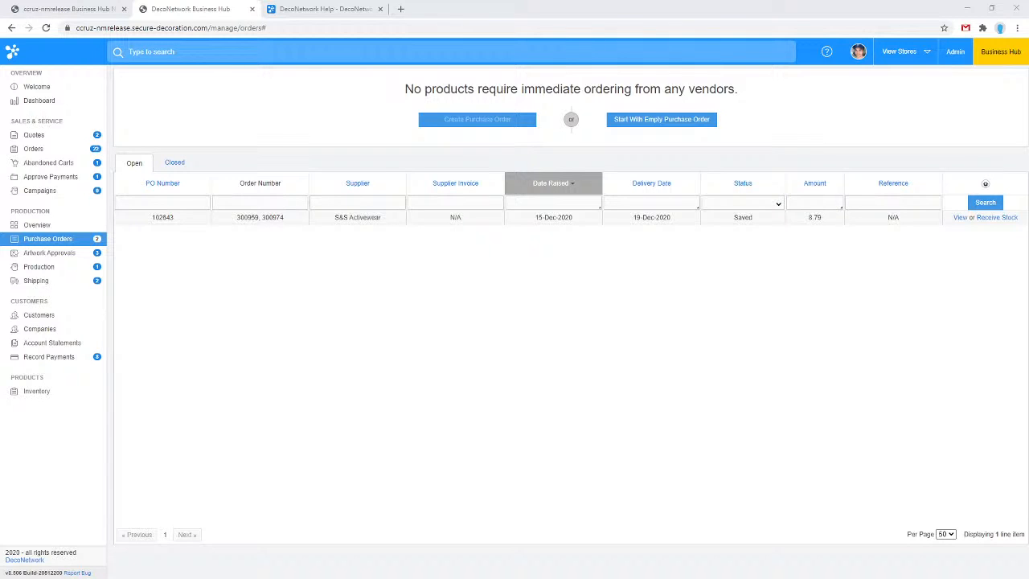
# - Add the Batch Production app from the production options of the secondstore website, and close its app details
pyautogui.click(78, 6)
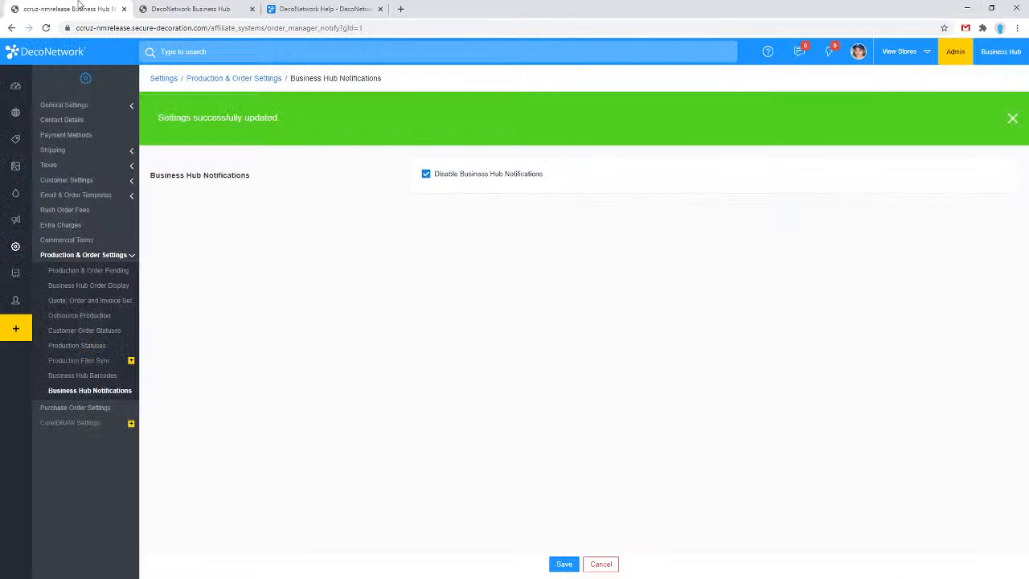
pyautogui.click(182, 5)
pyautogui.click(81, 7)
pyautogui.click(23, 112)
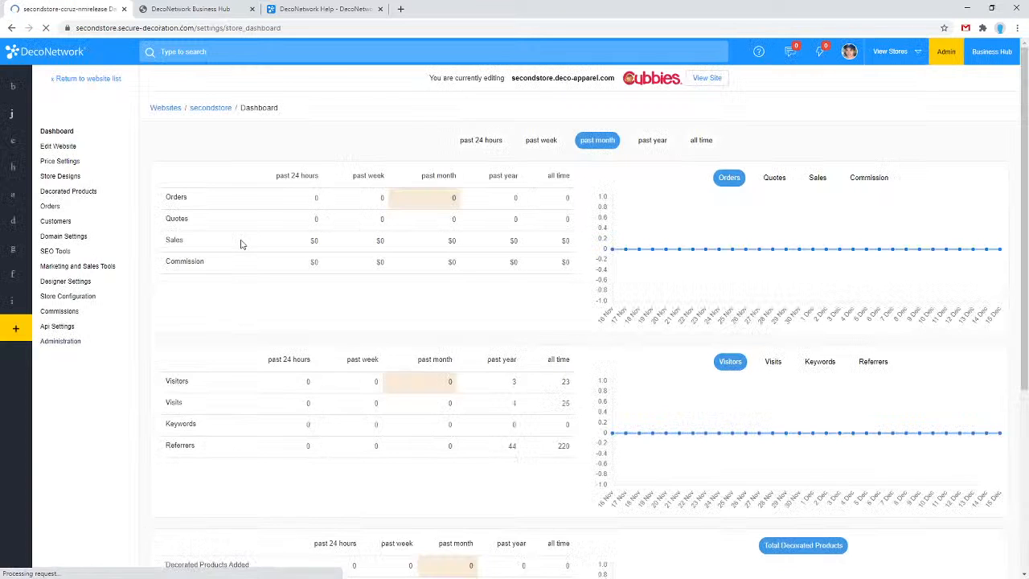
pyautogui.click(50, 344)
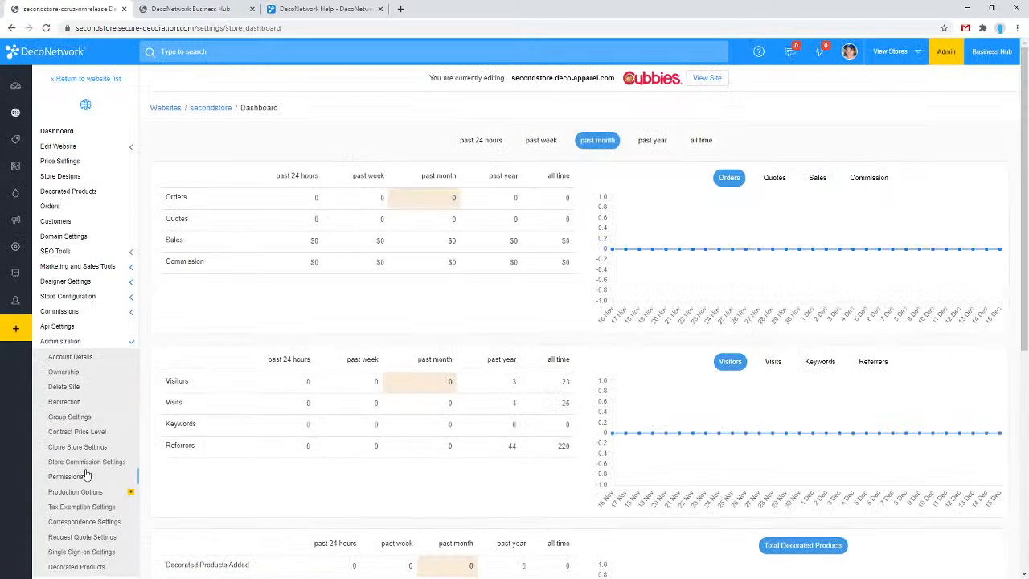
pyautogui.scroll(-2, 86, 483)
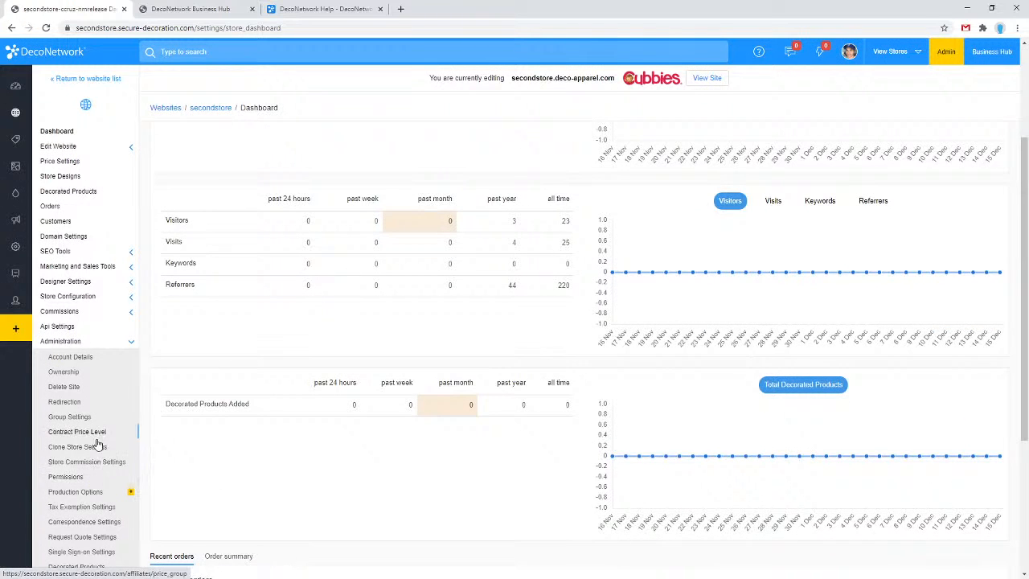
pyautogui.click(93, 493)
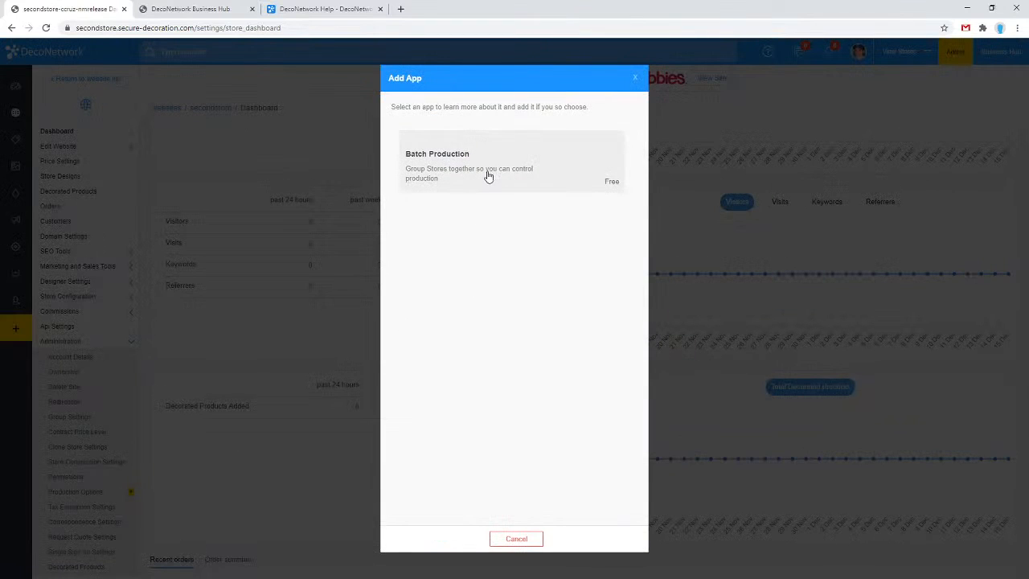
pyautogui.click(487, 176)
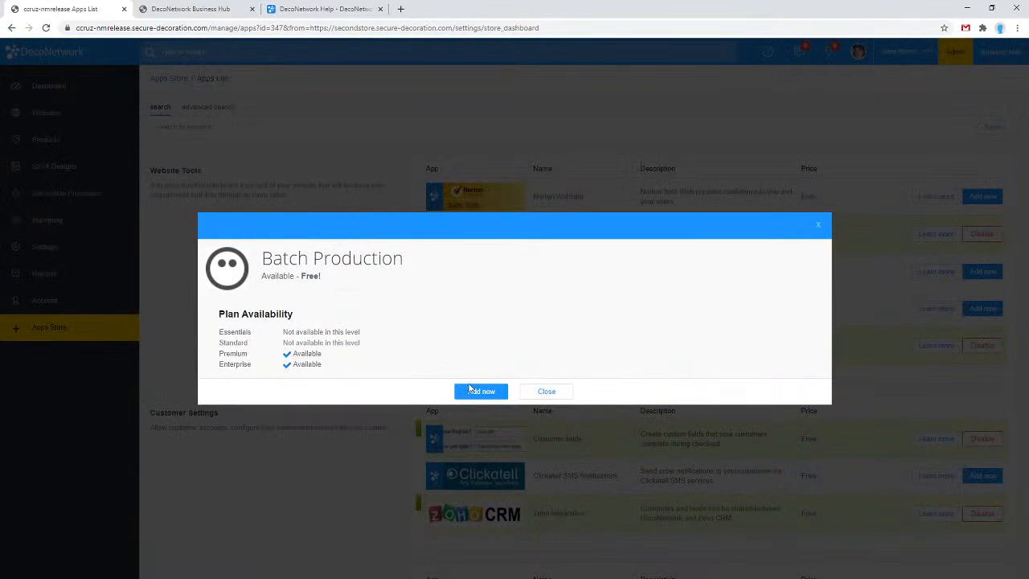
pyautogui.click(478, 392)
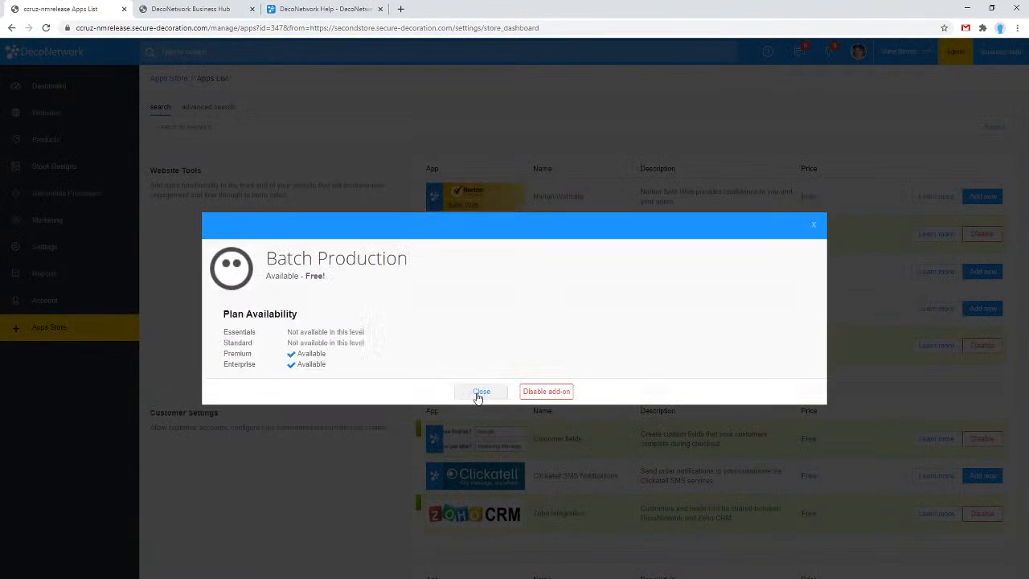
pyautogui.click(480, 391)
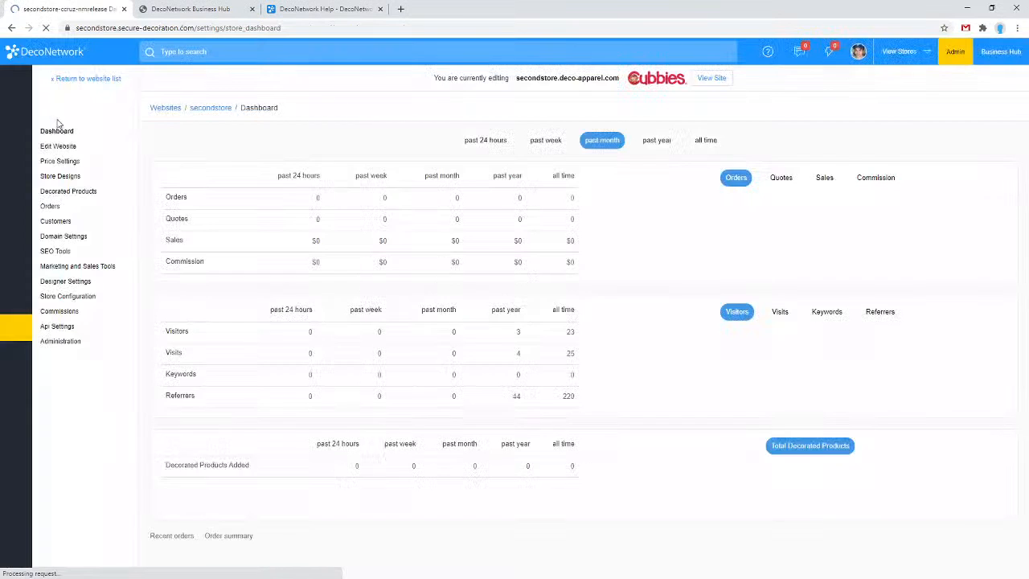
# - Turn on batch production in secondstore's production options
pyautogui.click(111, 344)
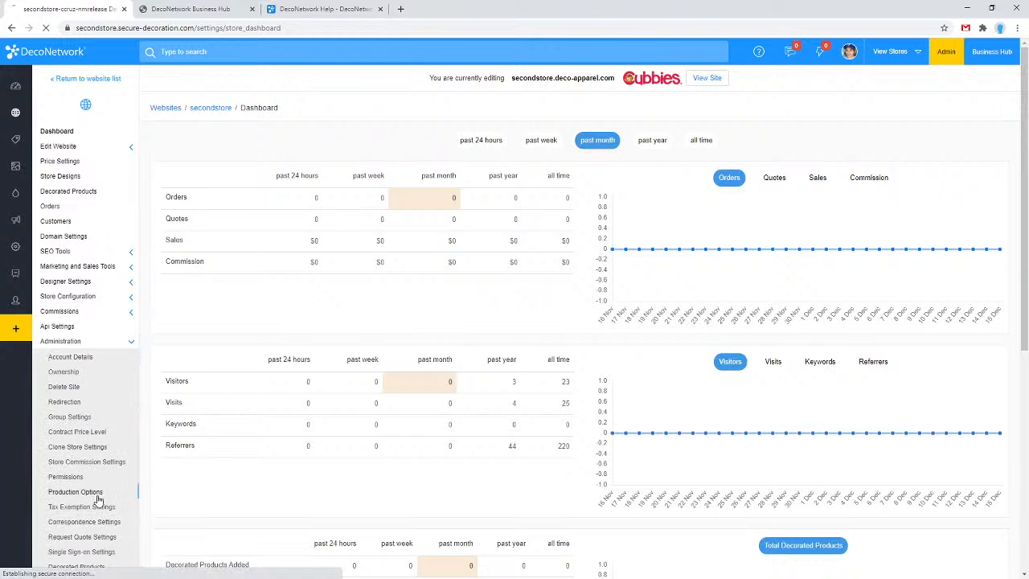
pyautogui.click(100, 494)
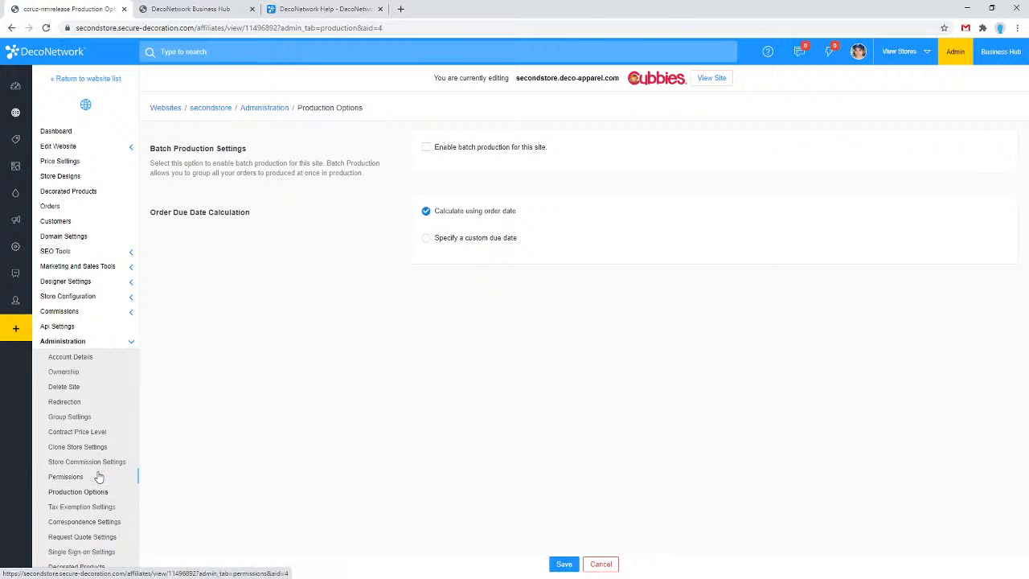
pyautogui.click(447, 151)
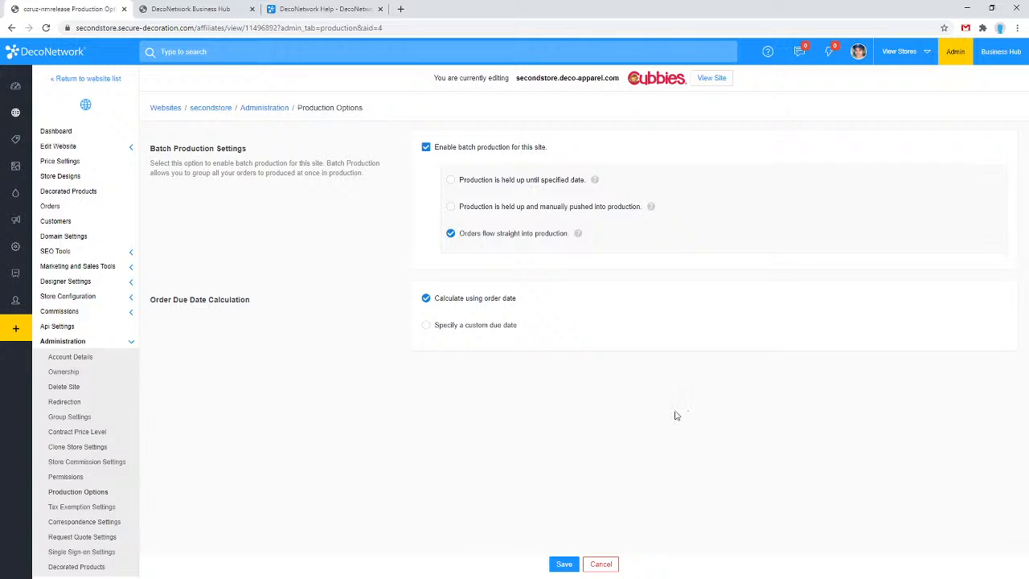
# - Refresh the Business Hub and view its Batch Stores listing
pyautogui.click(201, 7)
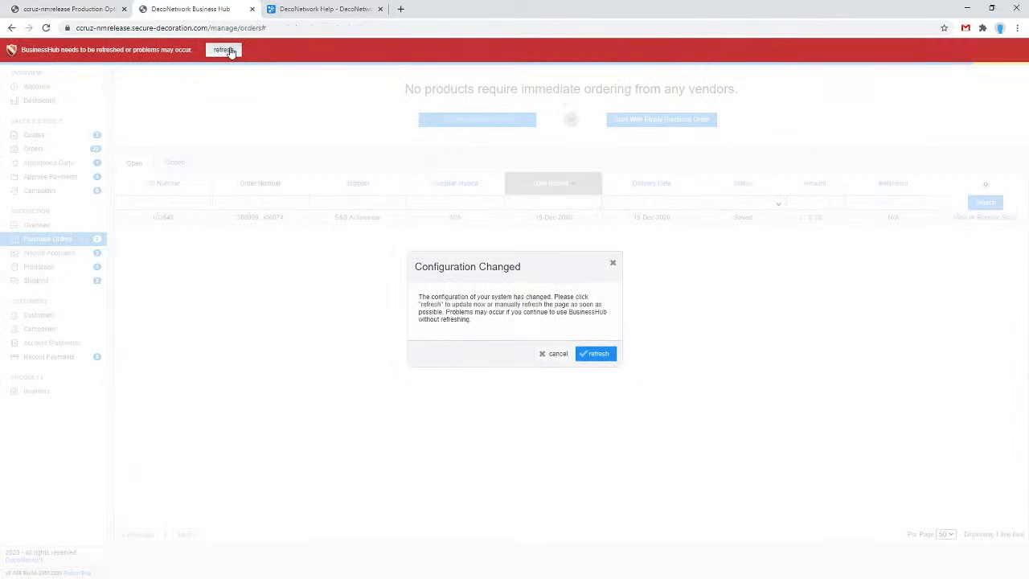
pyautogui.click(228, 50)
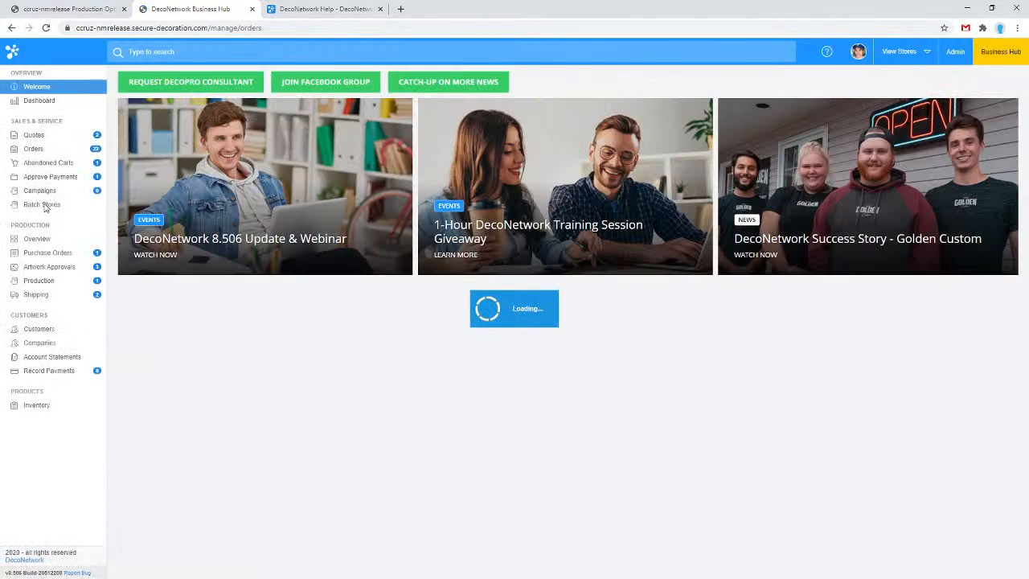
pyautogui.click(48, 204)
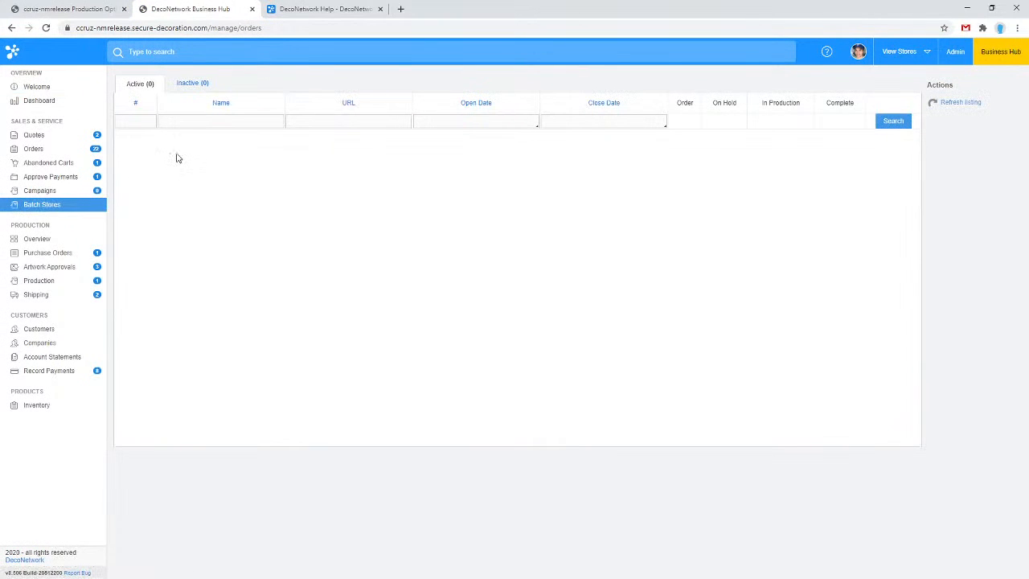
# - Set secondstore's store close date to December 22, 2020 in its close store options
pyautogui.click(100, 11)
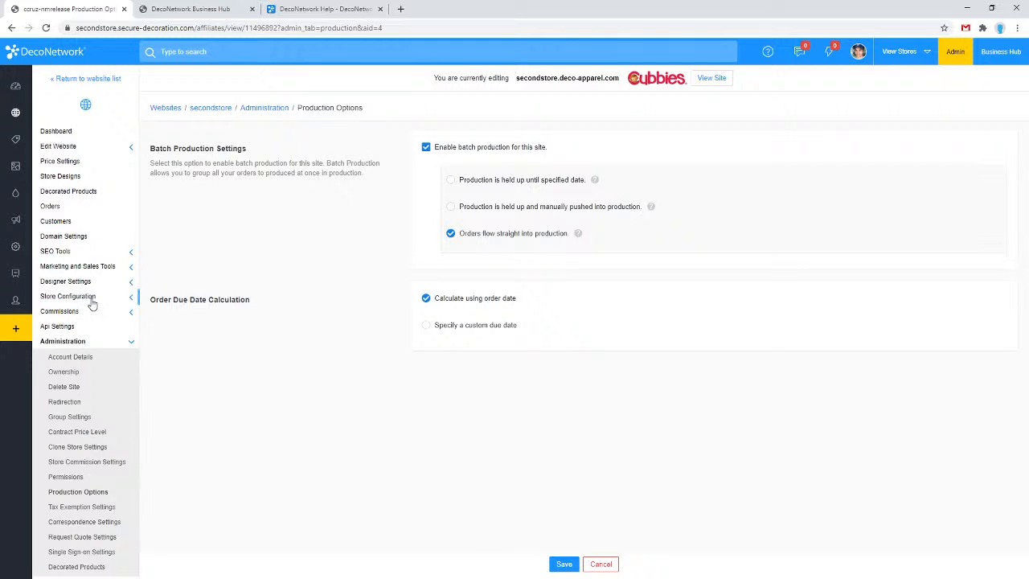
pyautogui.click(90, 340)
pyautogui.click(81, 296)
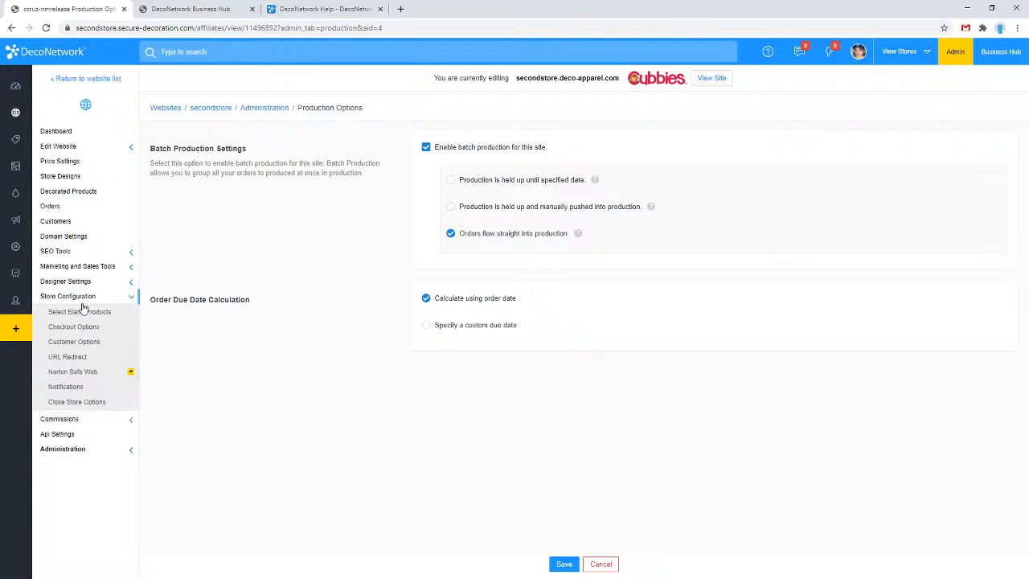
pyautogui.click(79, 402)
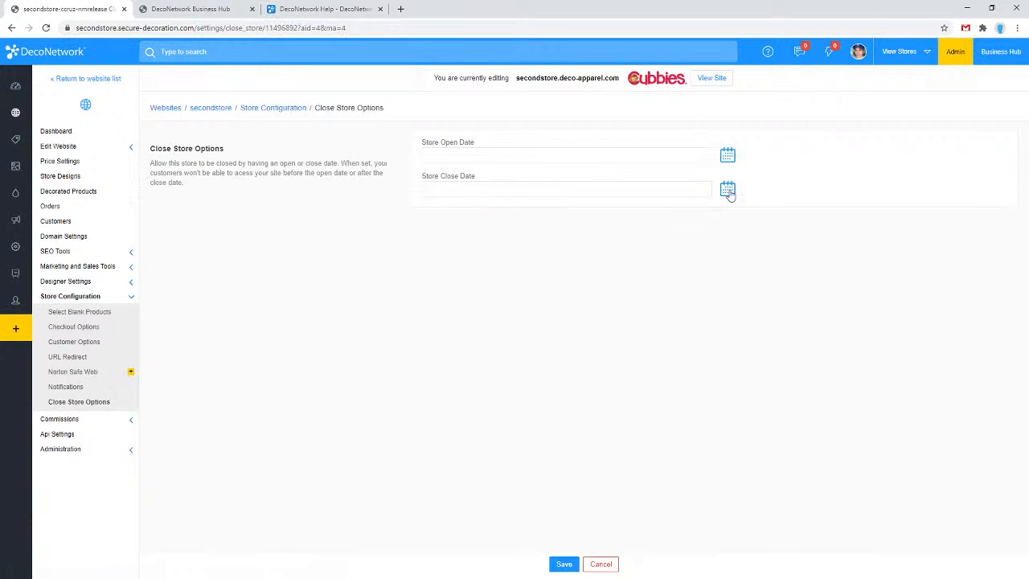
pyautogui.click(728, 190)
pyautogui.click(473, 216)
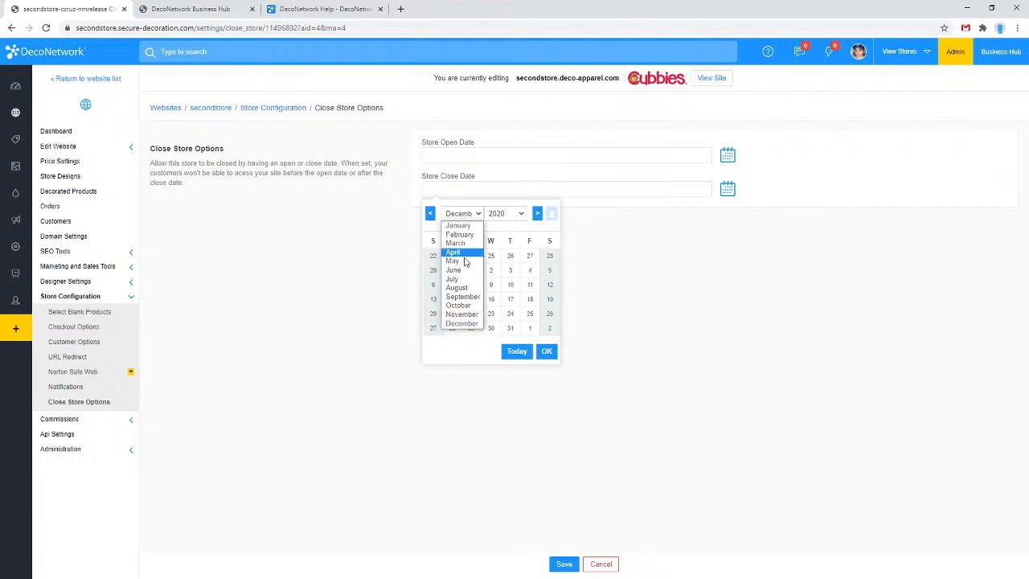
pyautogui.click(465, 323)
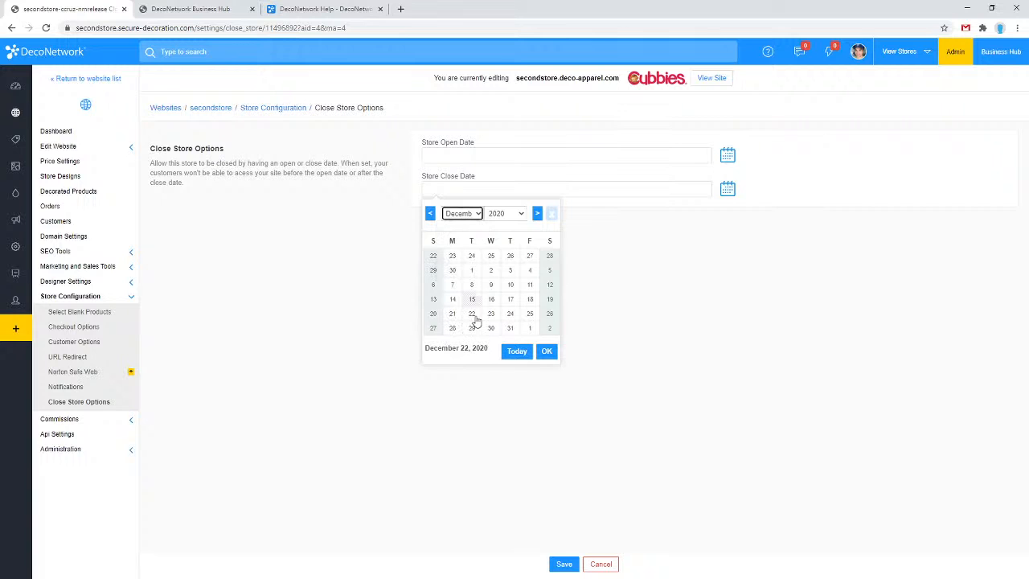
pyautogui.click(472, 314)
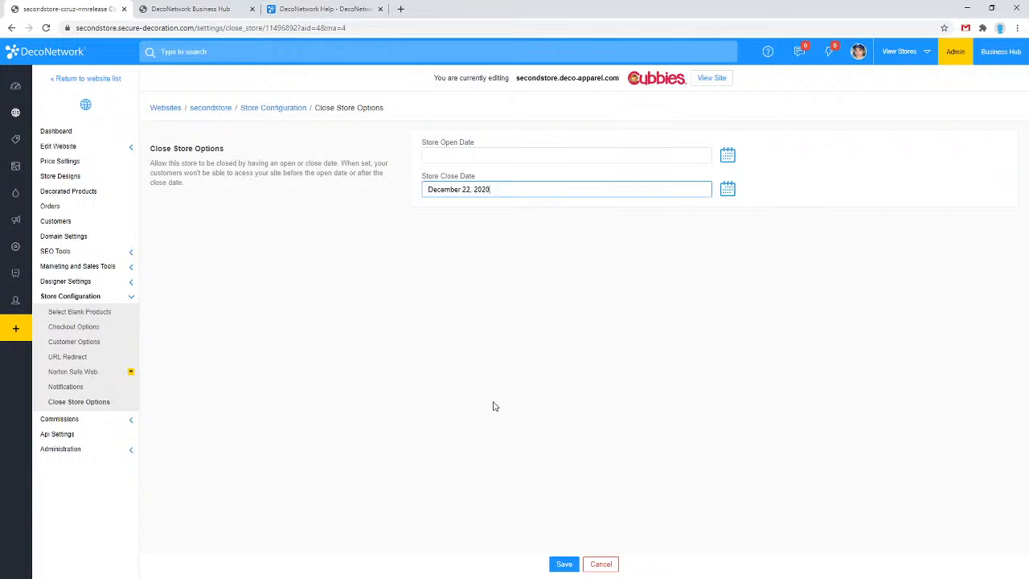
# - Set the store open date to December 14, 2020 and save the close store options
pyautogui.click(728, 157)
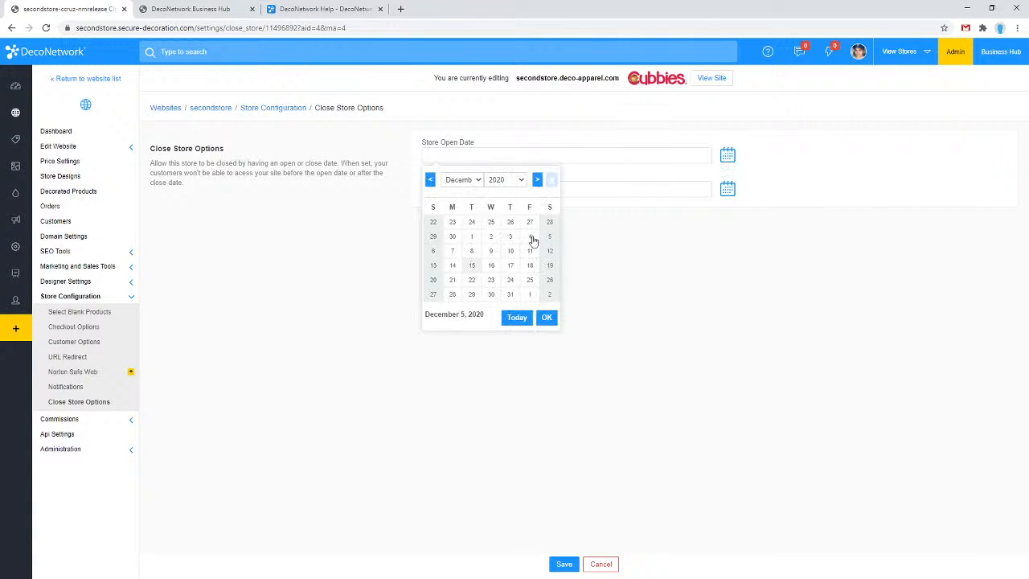
pyautogui.click(455, 268)
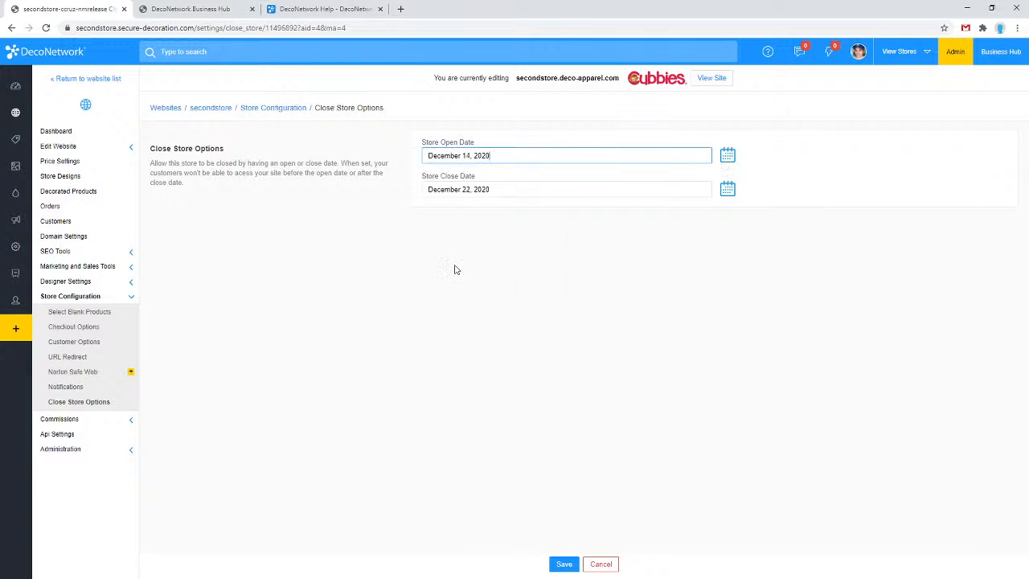
pyautogui.click(564, 565)
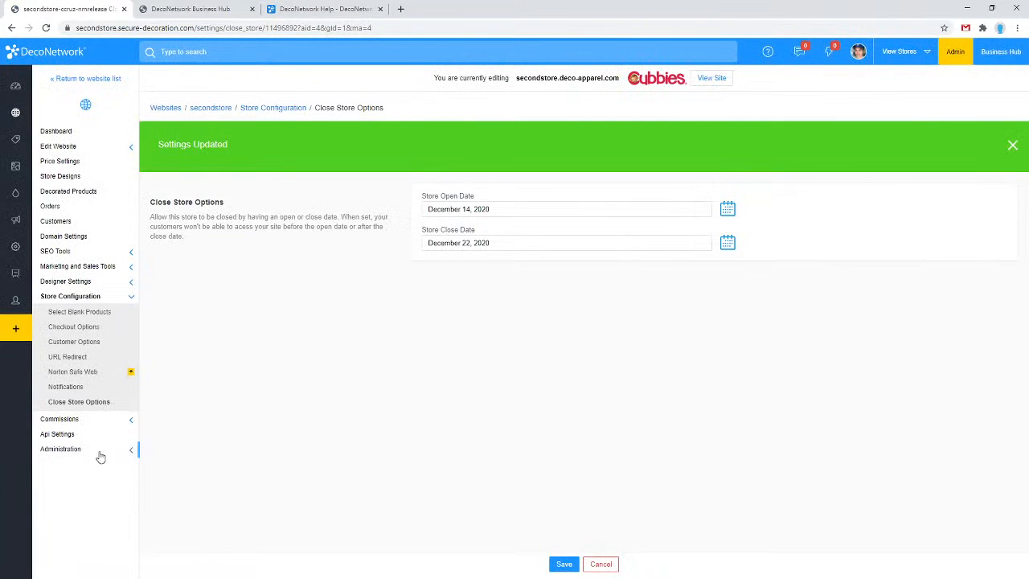
# - Enable batch production for secondstore with production held up until store close, and save the production options
pyautogui.click(90, 455)
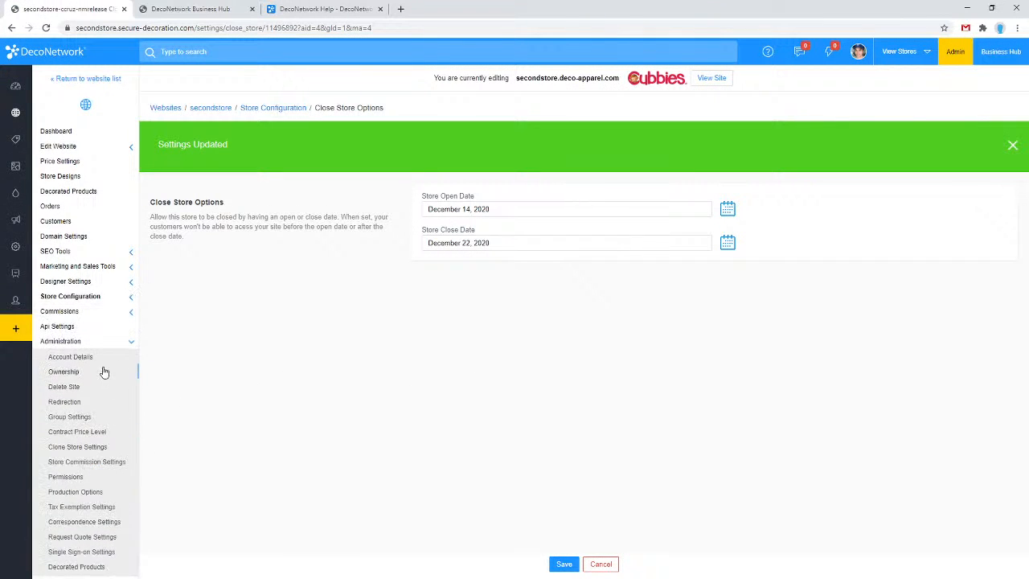
pyautogui.click(103, 493)
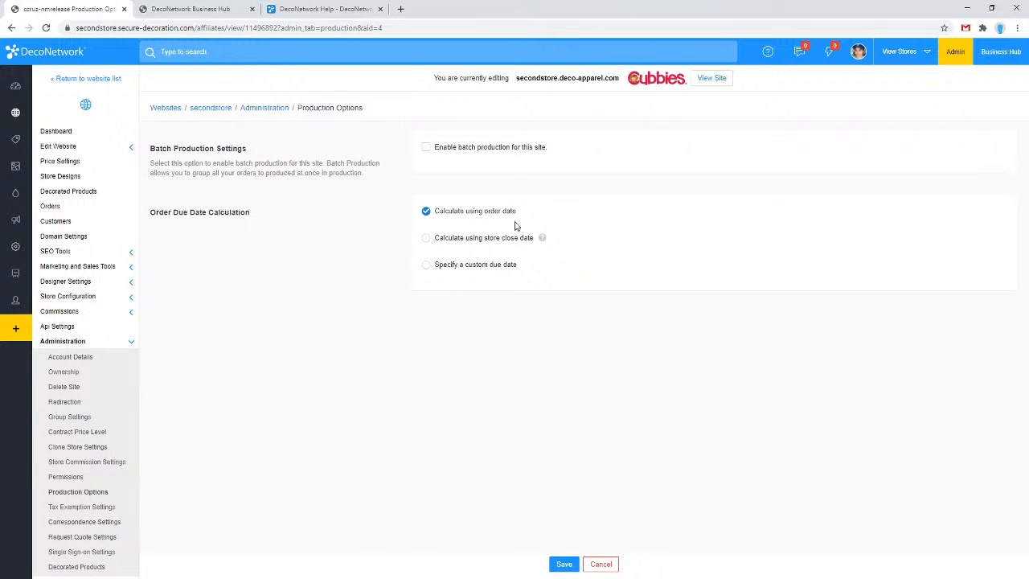
pyautogui.click(474, 150)
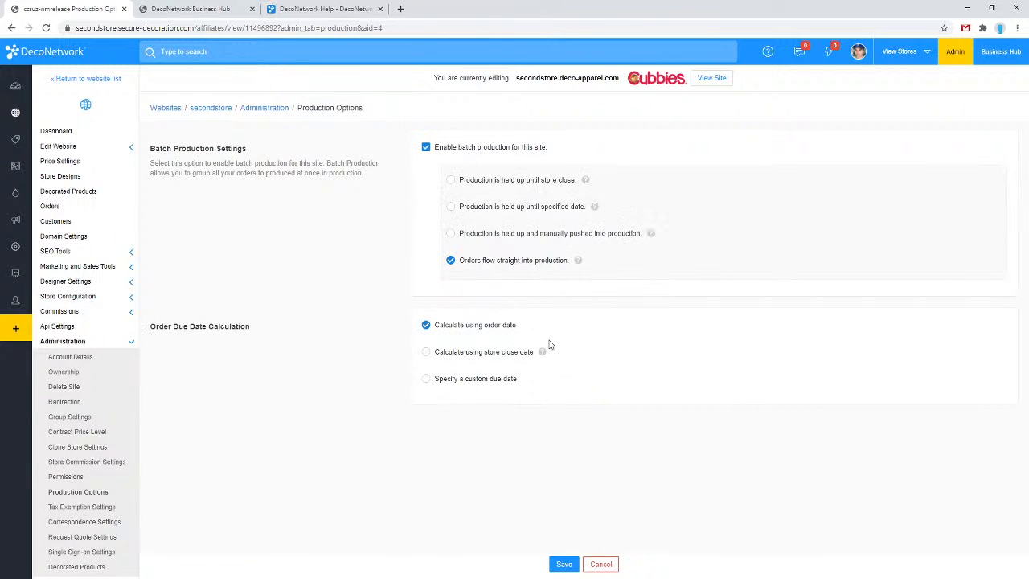
pyautogui.click(507, 183)
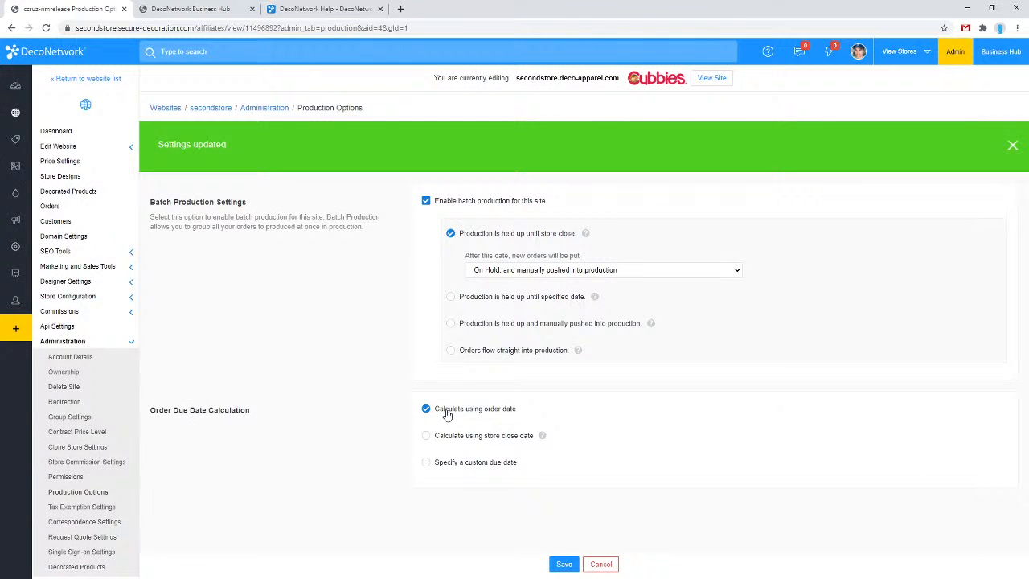
# - Specify a custom order due date of January 4, 2021 for secondstore
pyautogui.click(487, 439)
pyautogui.click(470, 465)
pyautogui.click(739, 490)
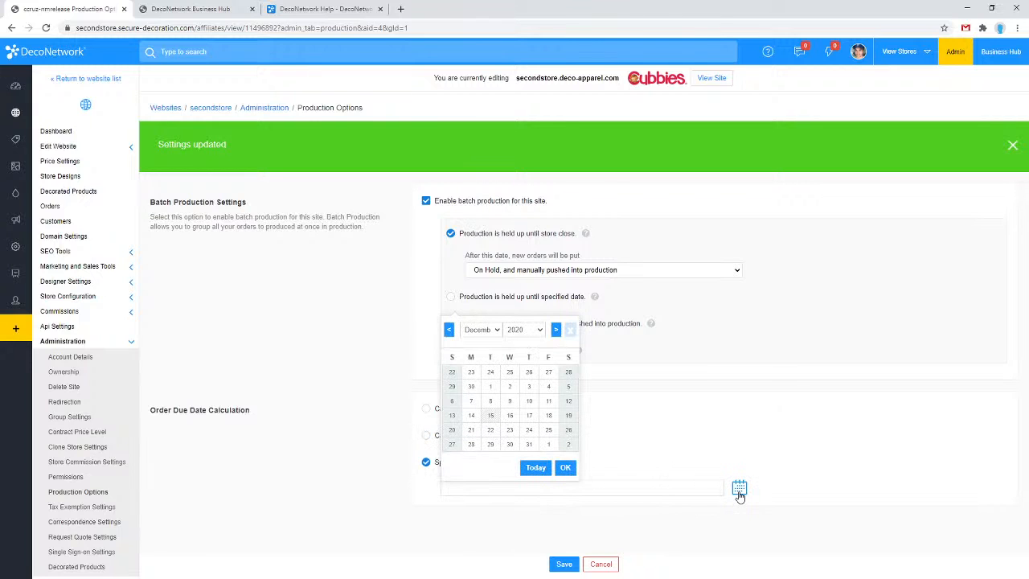
pyautogui.click(528, 444)
pyautogui.click(531, 432)
pyautogui.click(490, 432)
pyautogui.click(530, 434)
pyautogui.click(483, 335)
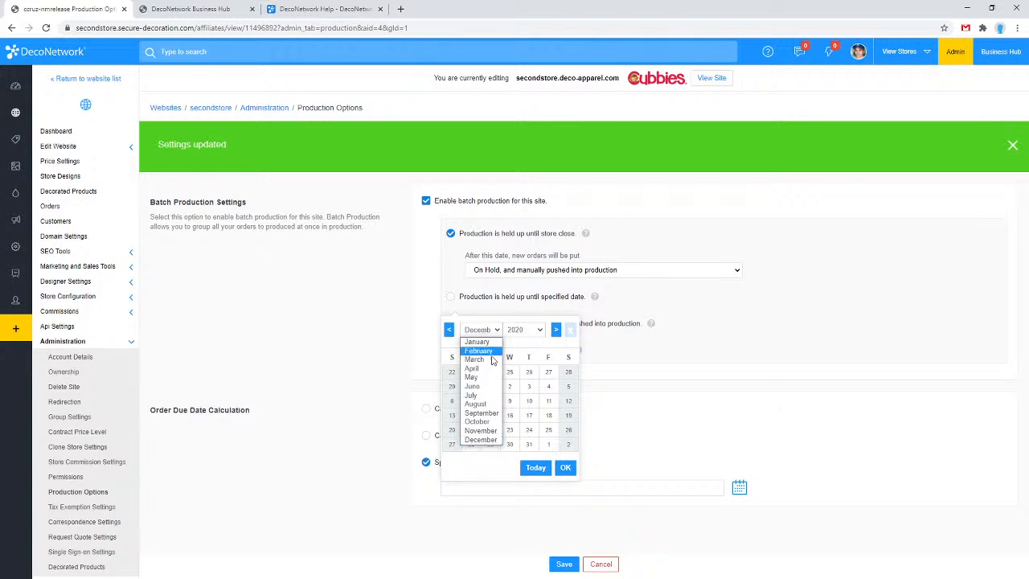
pyautogui.click(481, 346)
pyautogui.click(521, 336)
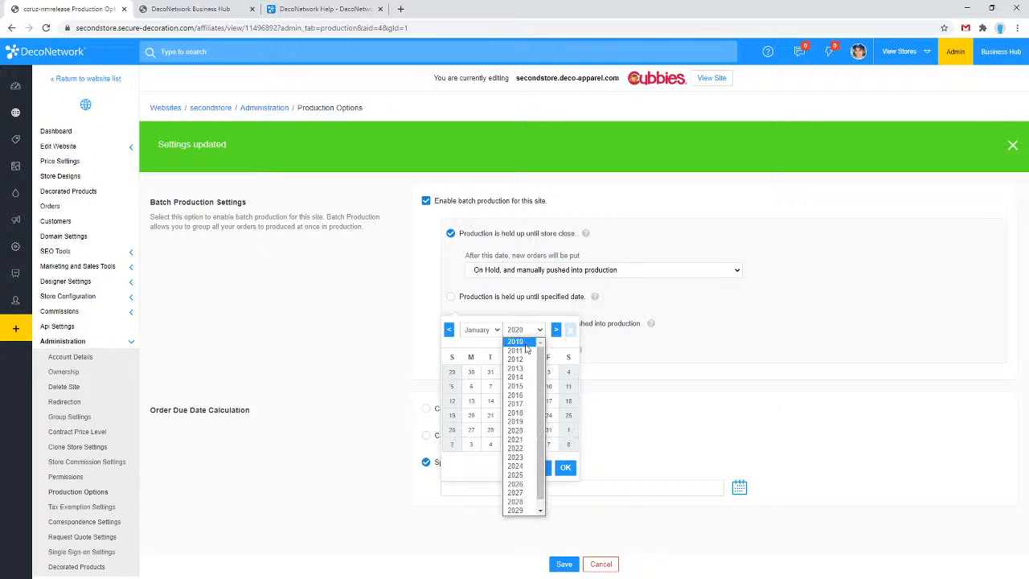
pyautogui.click(516, 439)
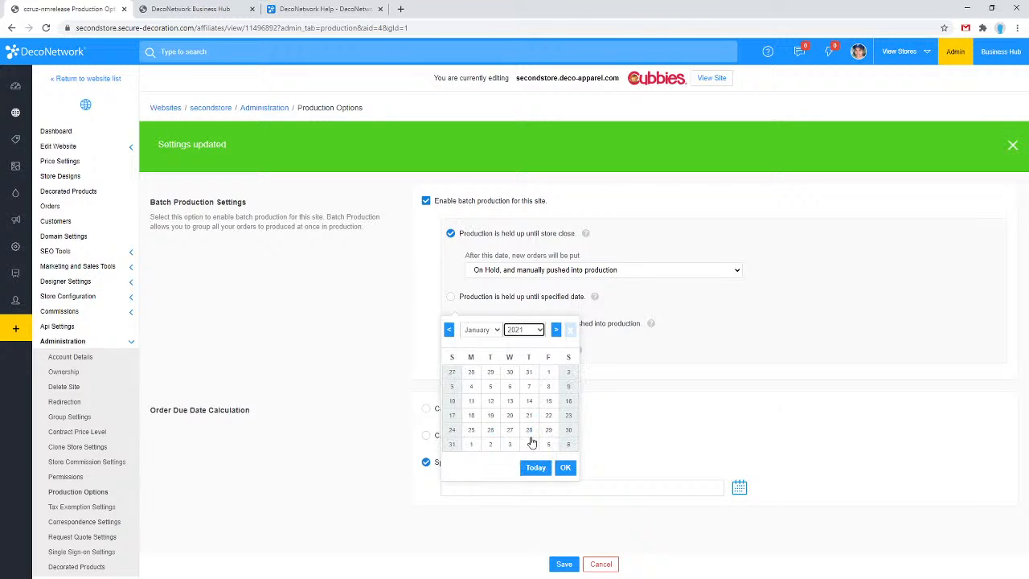
pyautogui.click(473, 391)
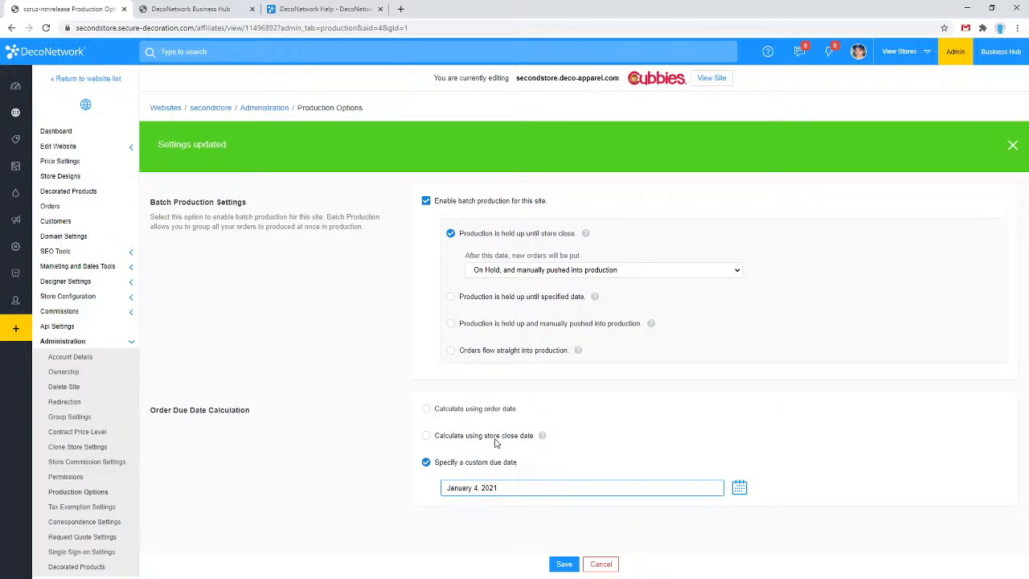
# - Set the order due date calculation to use the store close date, comparing it with the order date option
pyautogui.click(493, 411)
pyautogui.click(492, 439)
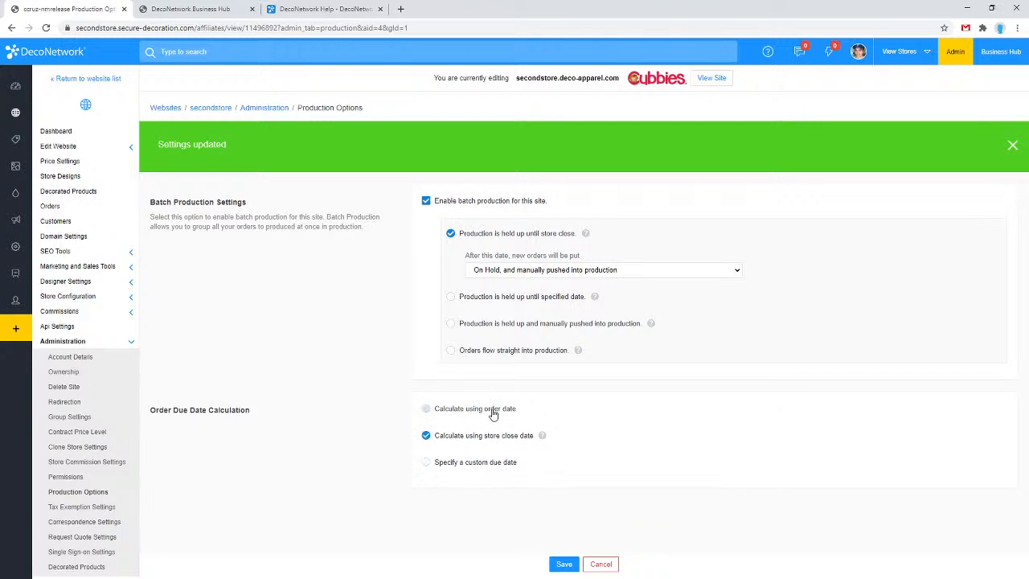
pyautogui.click(494, 411)
pyautogui.click(494, 439)
pyautogui.click(496, 415)
pyautogui.click(489, 442)
# - Open the Production & Order Pending Times settings in a new browser tab and select the default production days value
pyautogui.rightClick(23, 249)
pyautogui.click(47, 260)
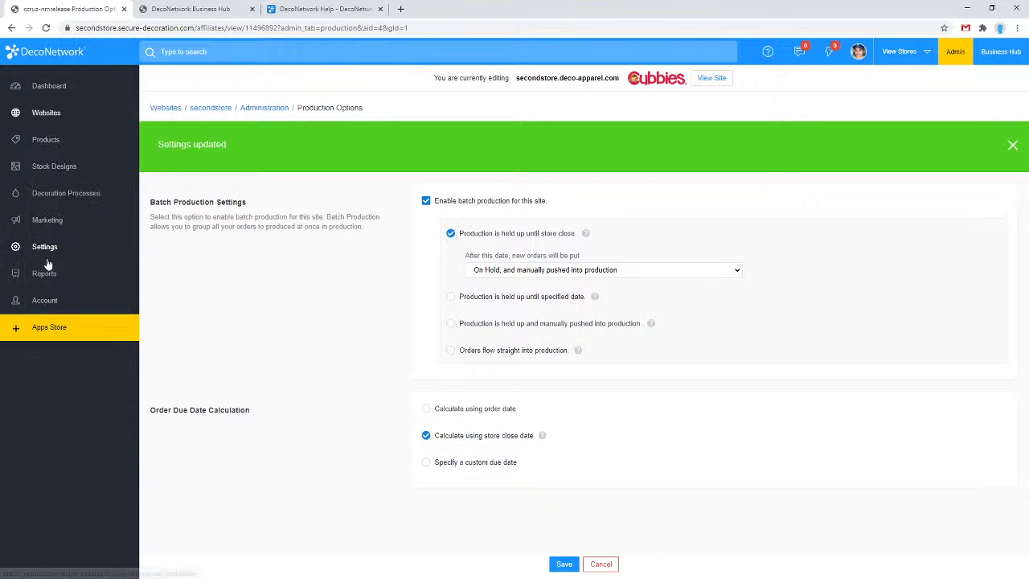
pyautogui.click(161, 8)
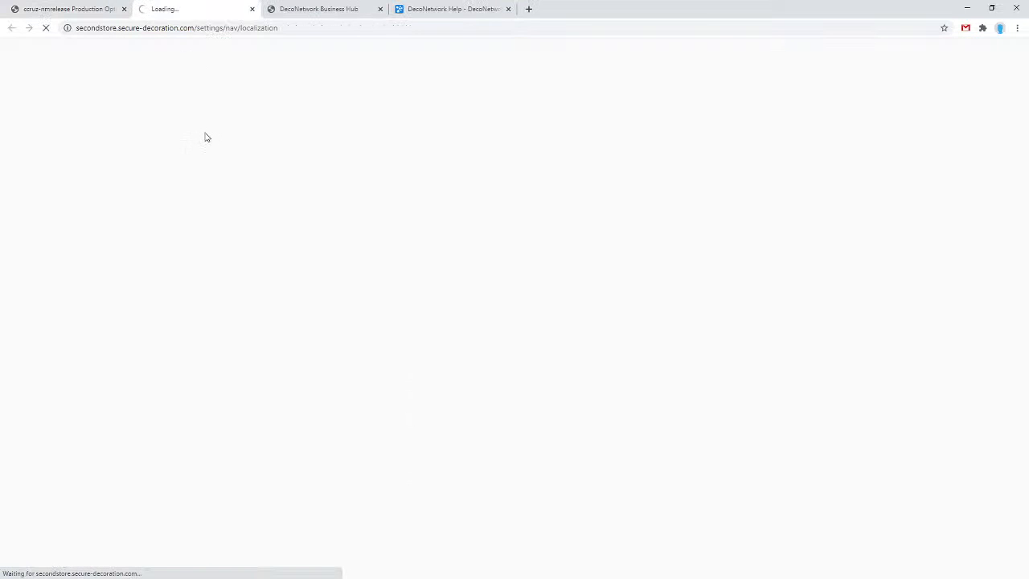
pyautogui.click(86, 289)
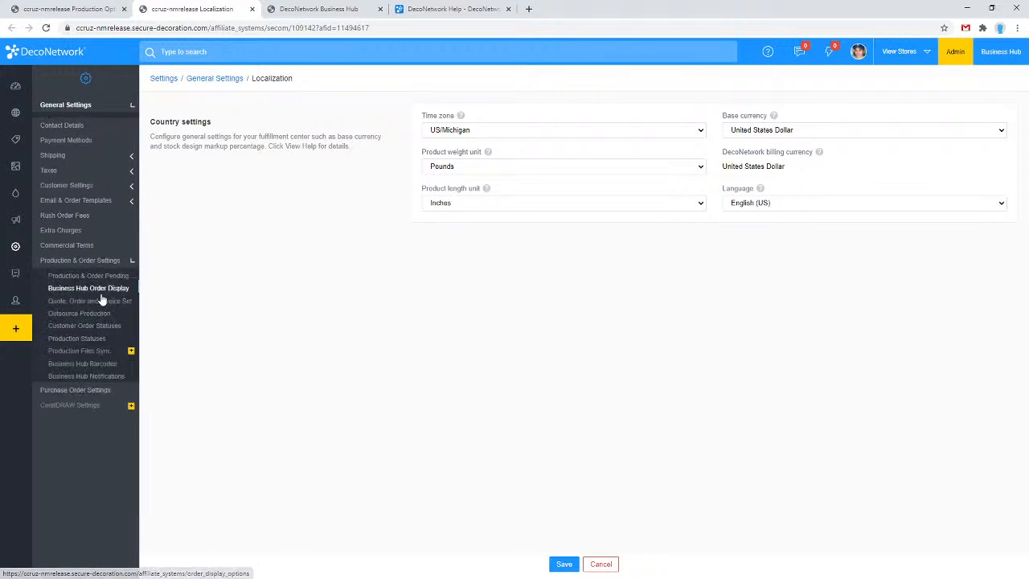
pyautogui.click(88, 271)
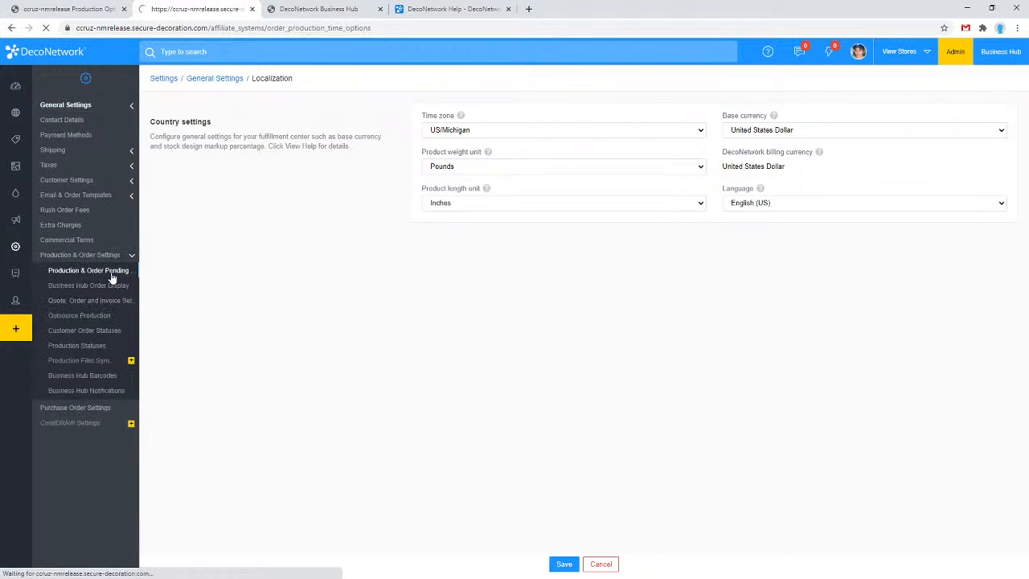
pyautogui.moveTo(455, 130); pyautogui.dragTo(415, 134)
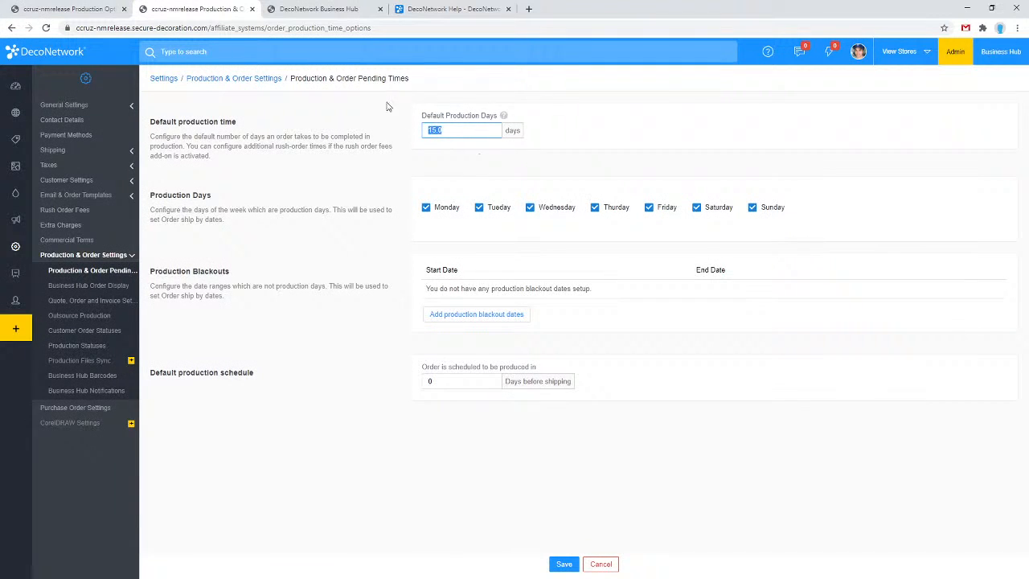
# - Exclude Saturday and Sunday from the production days and add blank rows for production blackout dates
pyautogui.click(459, 130)
pyautogui.click(696, 208)
pyautogui.click(753, 207)
pyautogui.click(502, 322)
pyautogui.click(498, 339)
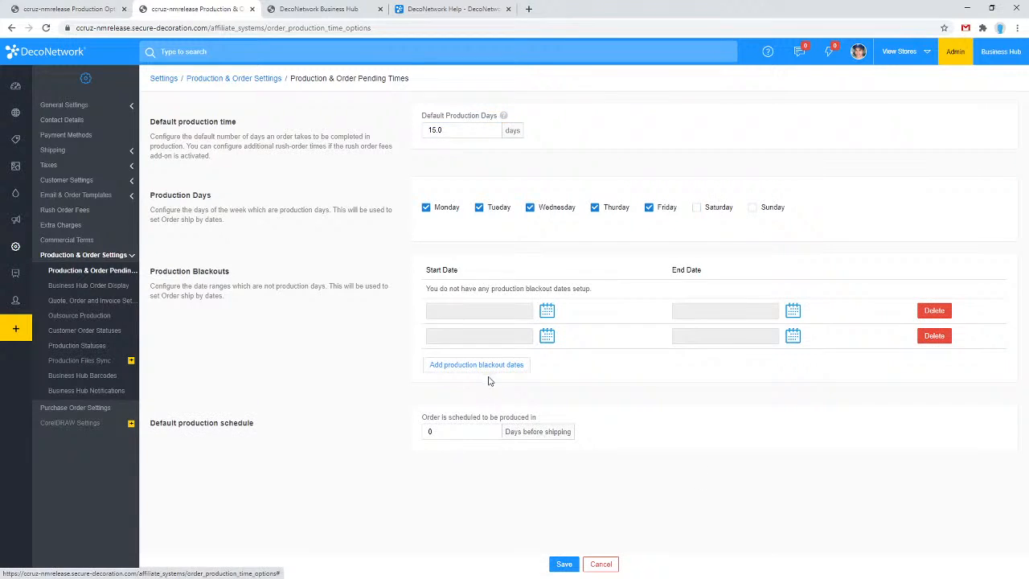
pyautogui.click(495, 369)
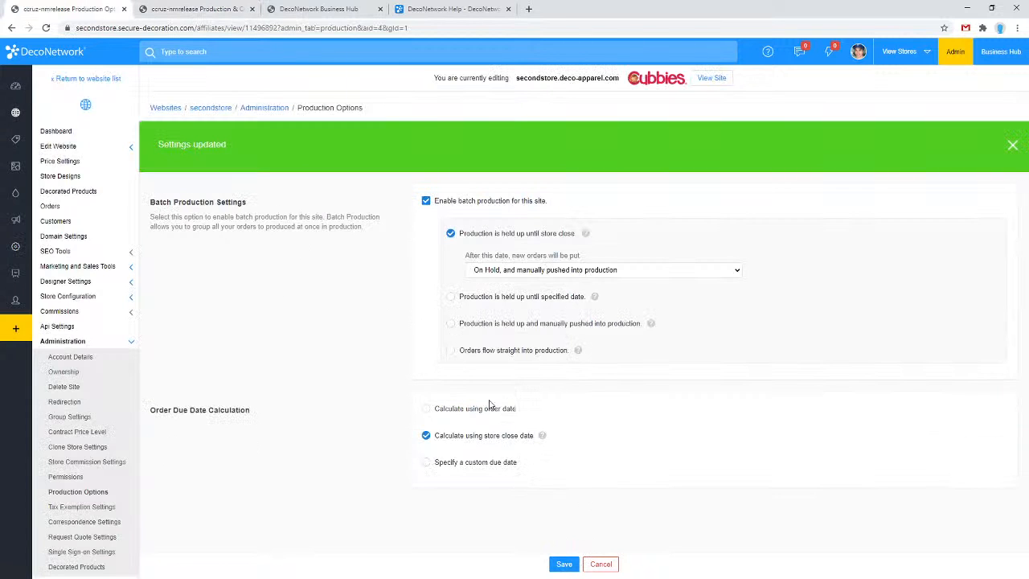
# - Switch secondstore's due date calculation to the custom date January 4, 2021, and check the Business Hub purchase orders
pyautogui.click(497, 466)
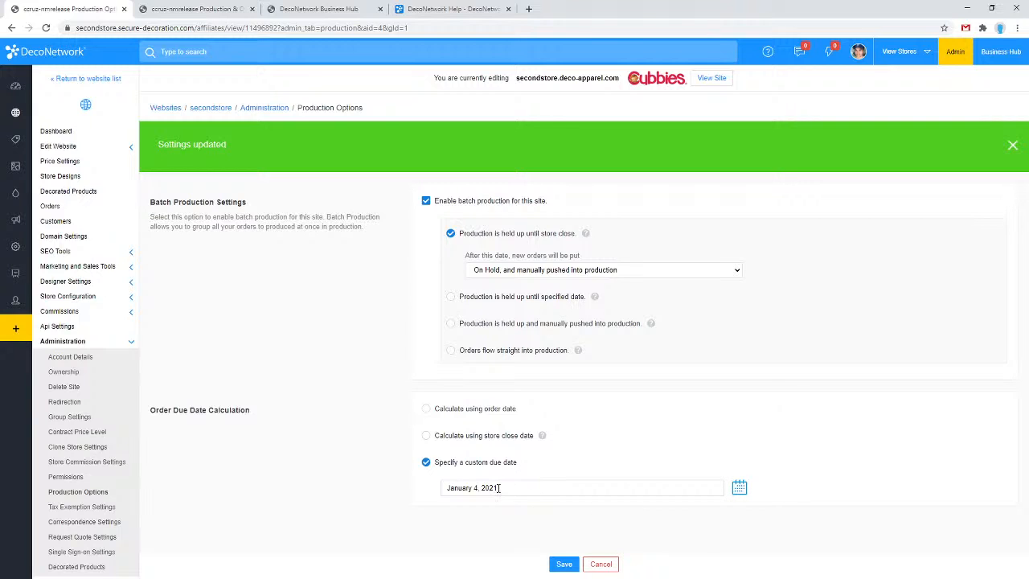
pyautogui.click(739, 490)
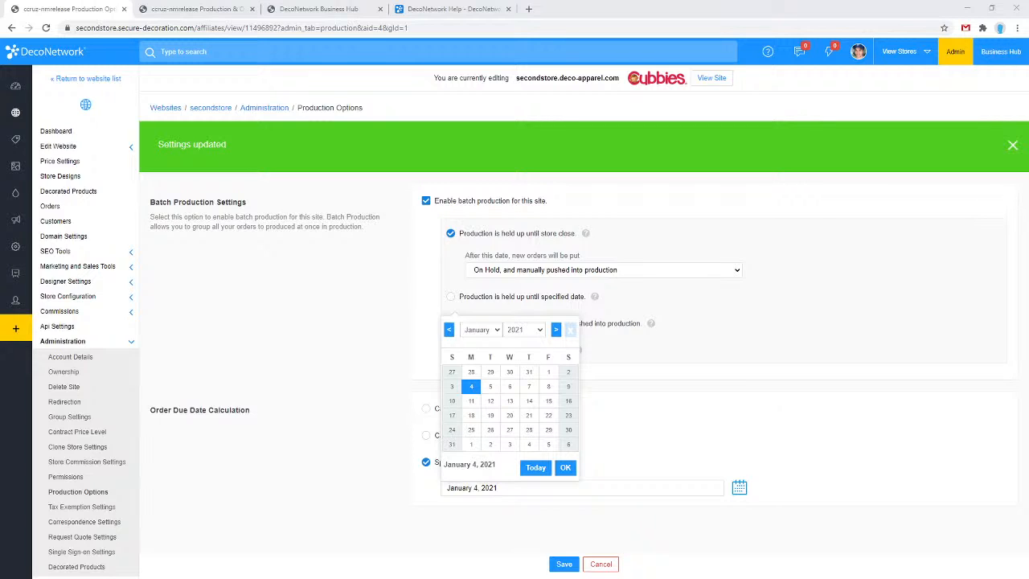
pyautogui.click(326, 8)
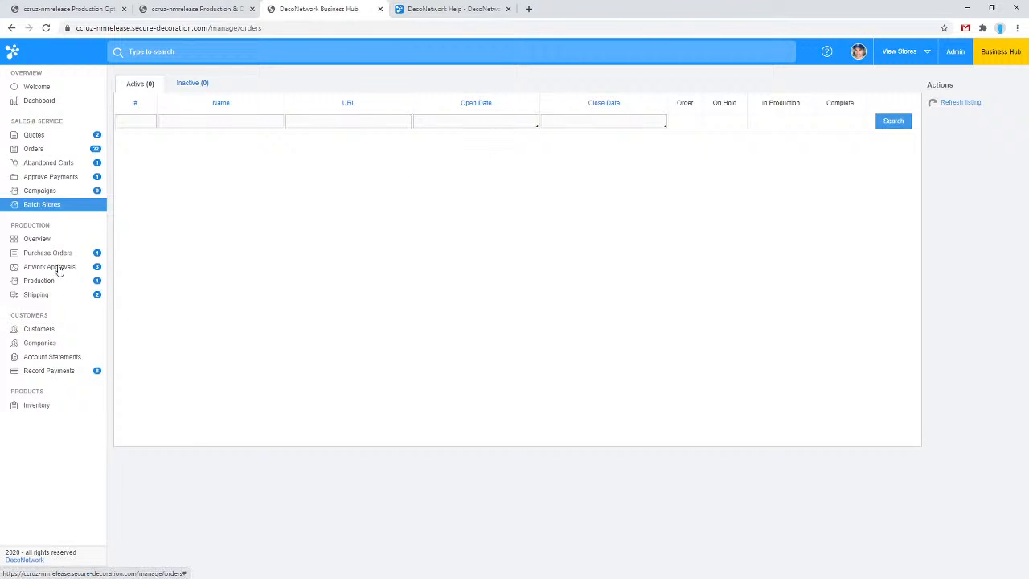
pyautogui.click(57, 260)
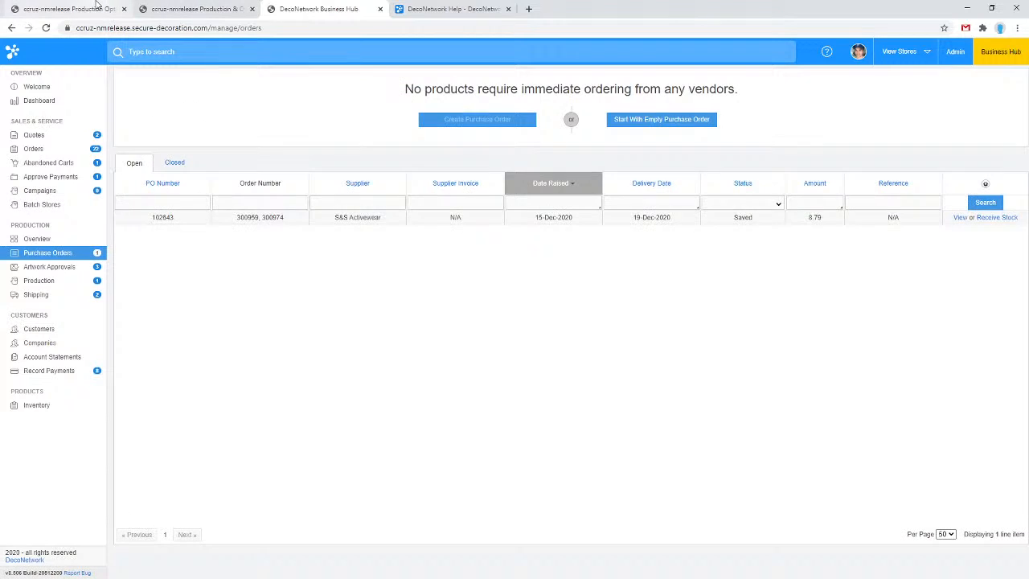
pyautogui.click(95, 8)
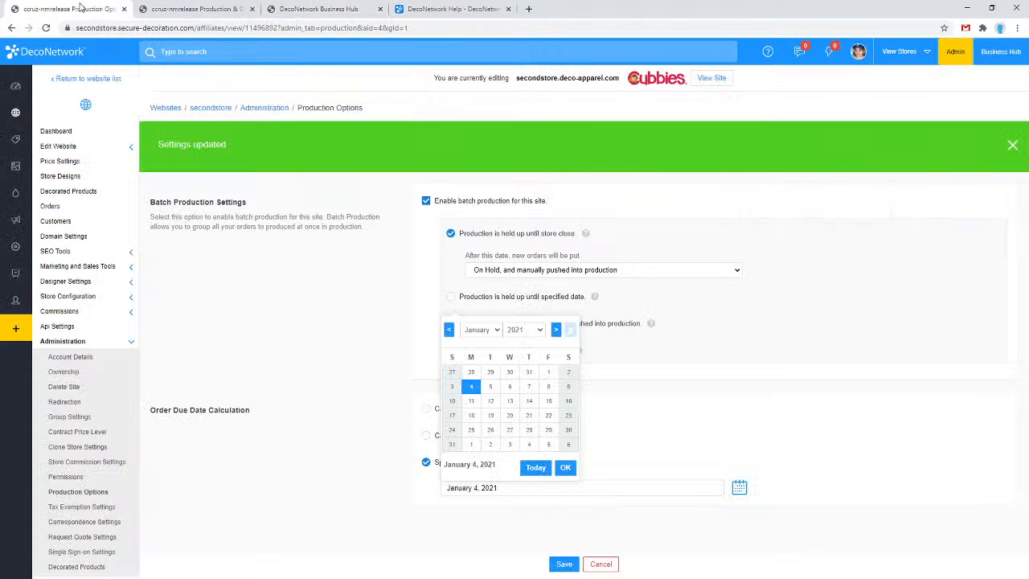
pyautogui.click(379, 371)
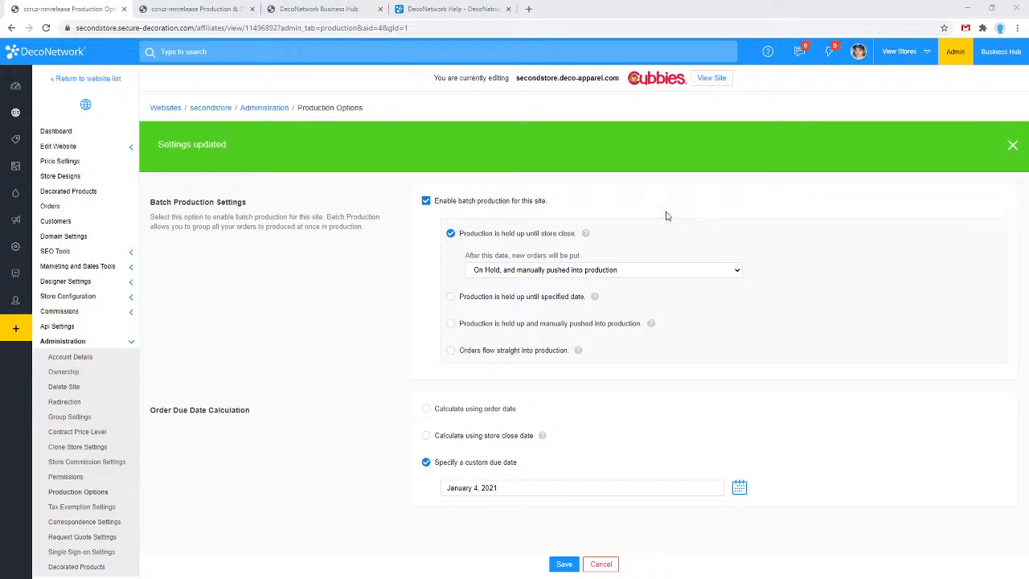
# - Review the Accounting Software Integration page and its QuickBooks Online connection setup
pyautogui.moveTo(31, 303)
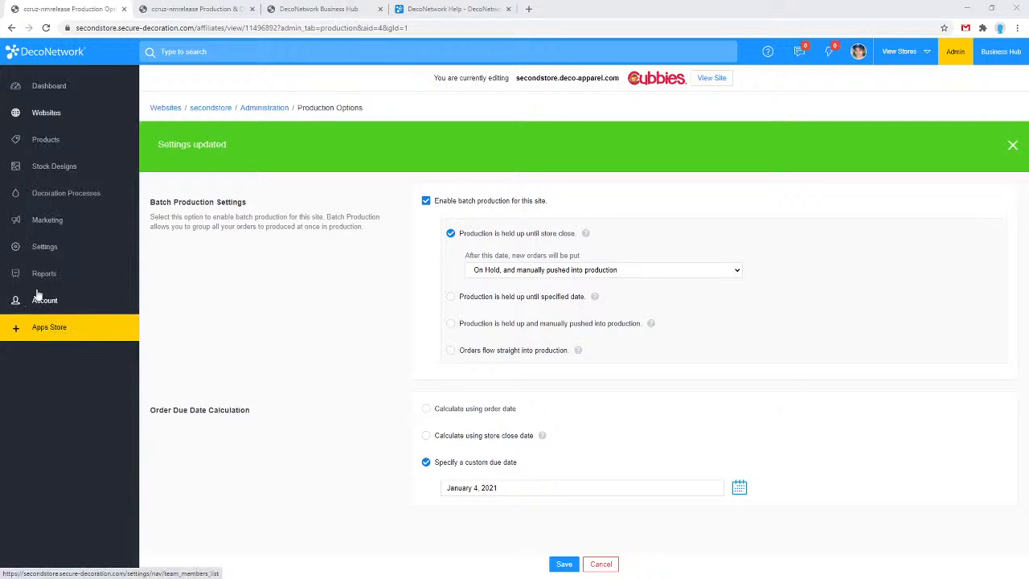
pyautogui.click(44, 274)
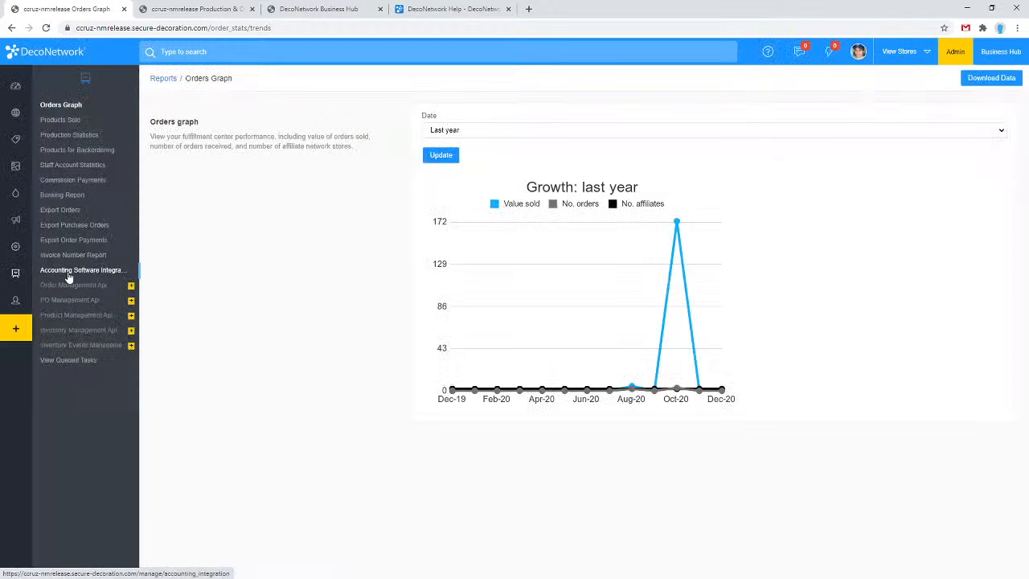
pyautogui.click(68, 272)
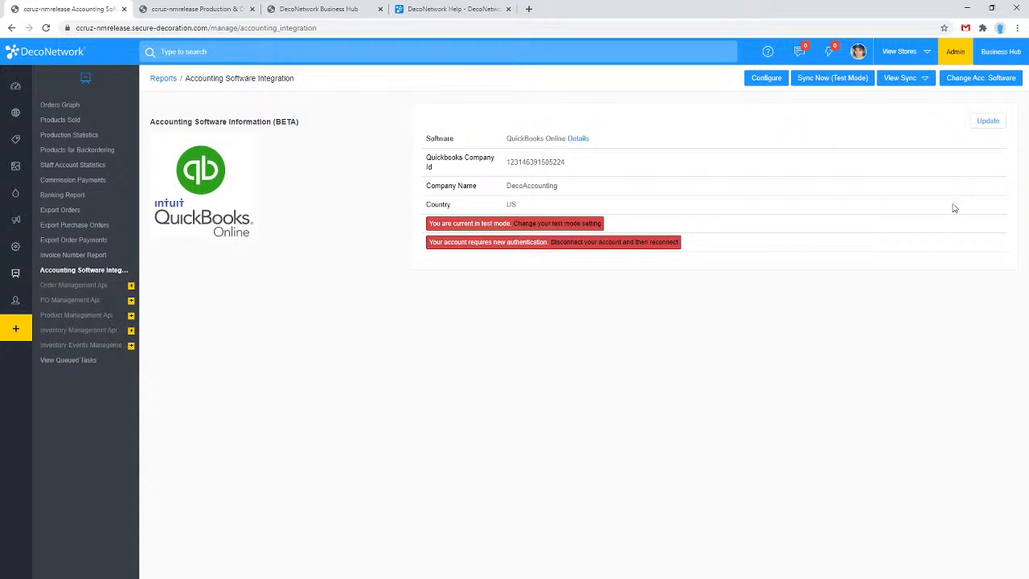
pyautogui.click(767, 78)
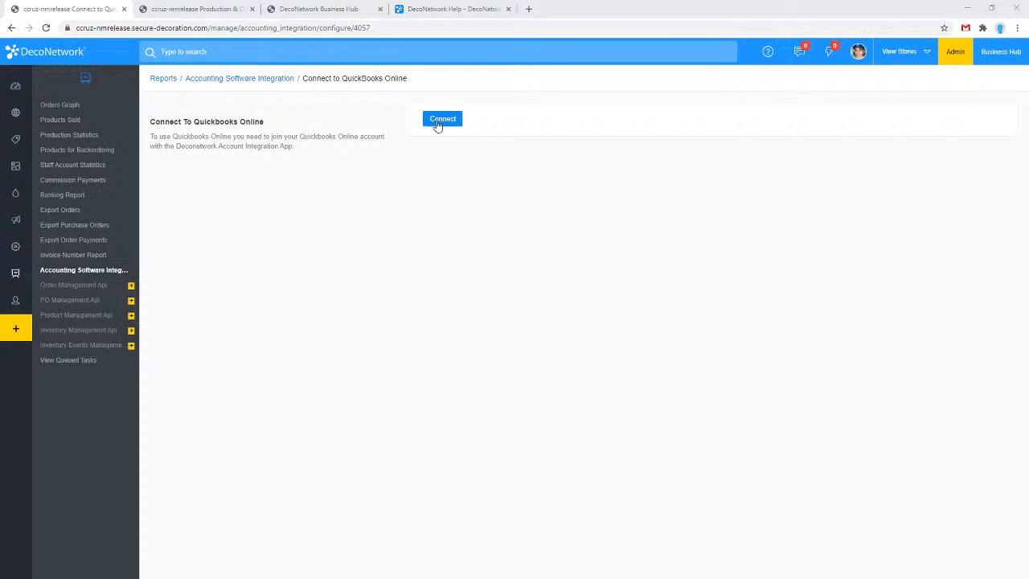
pyautogui.click(114, 277)
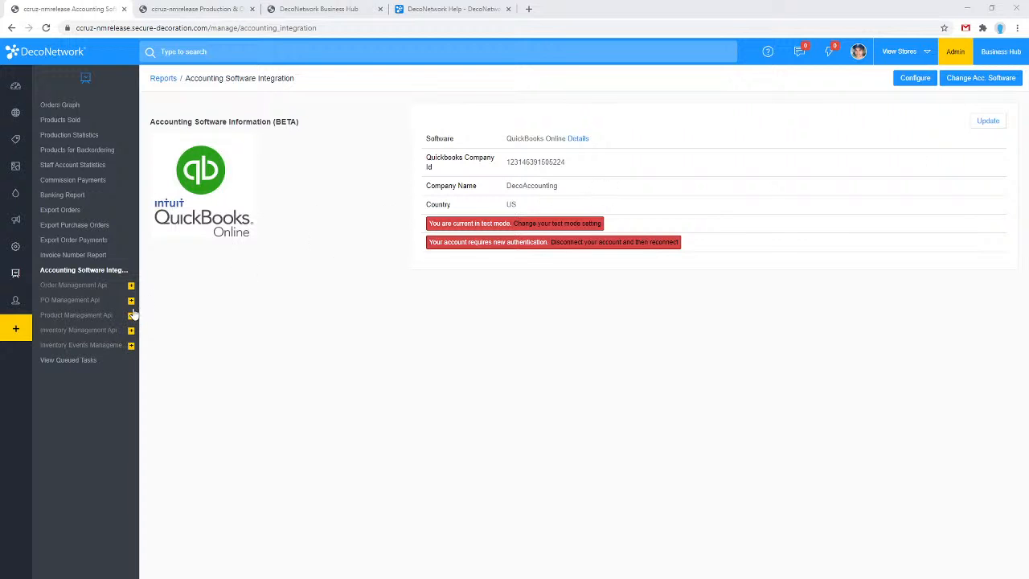
# - Open the external payment recording form from the DecoNetwork Demo store's commission settings
pyautogui.moveTo(23, 143)
pyautogui.moveTo(12, 274)
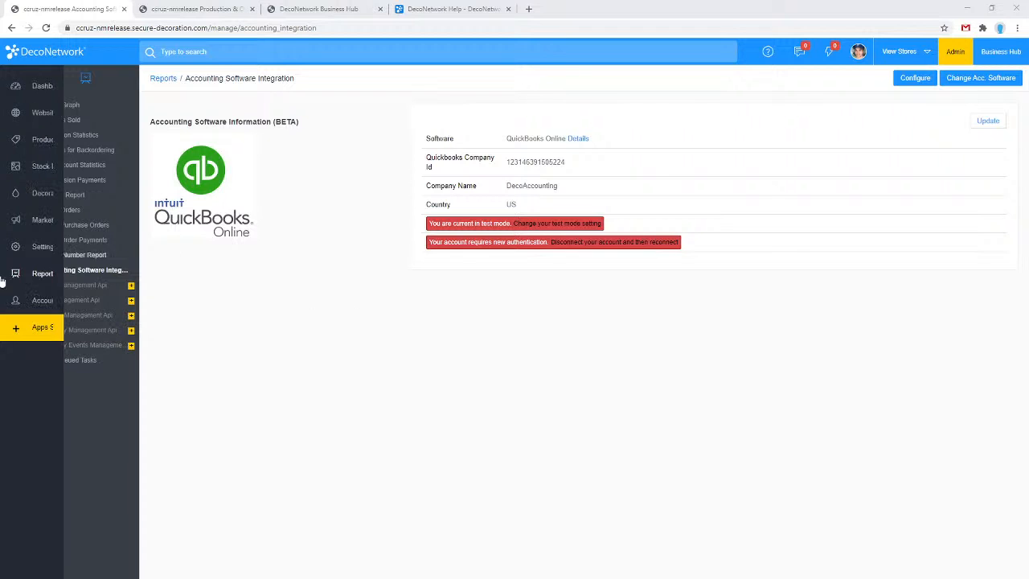
pyautogui.click(38, 112)
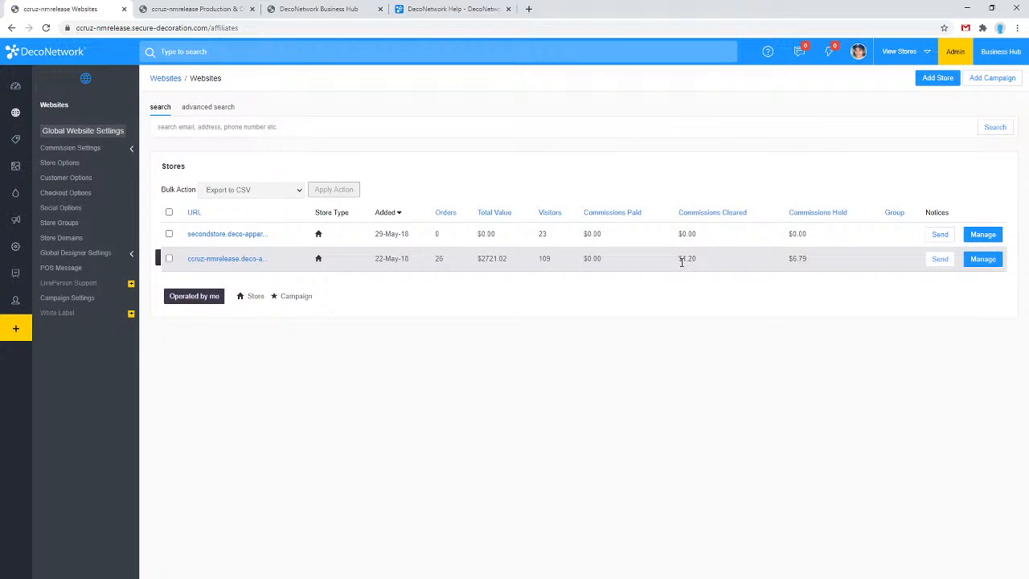
pyautogui.click(990, 261)
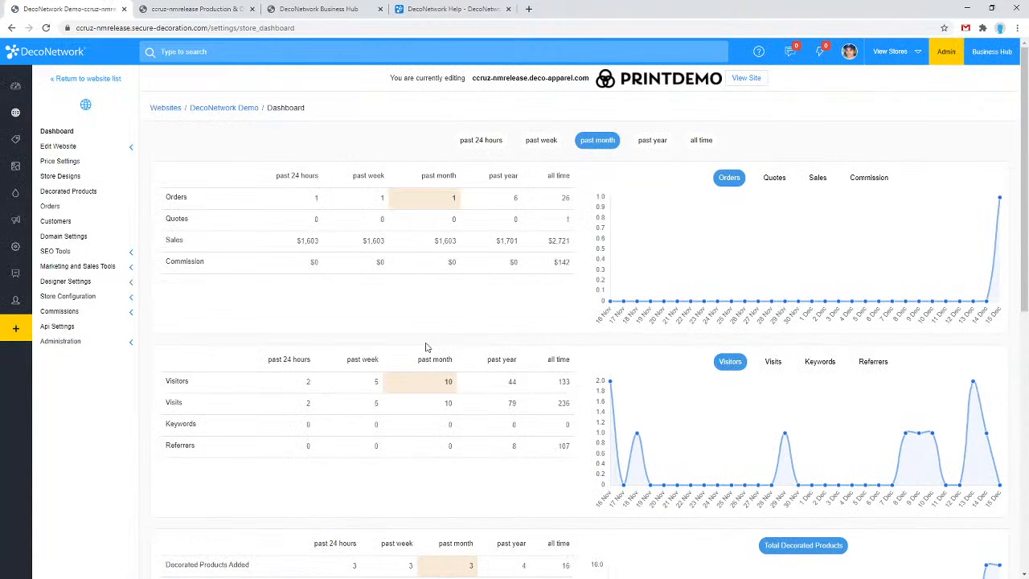
pyautogui.click(66, 346)
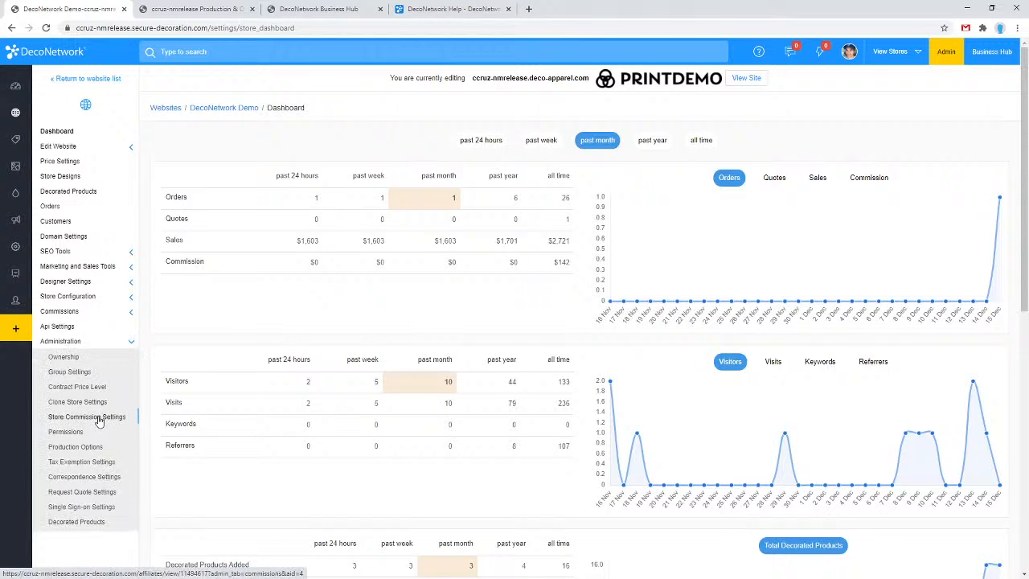
pyautogui.click(96, 423)
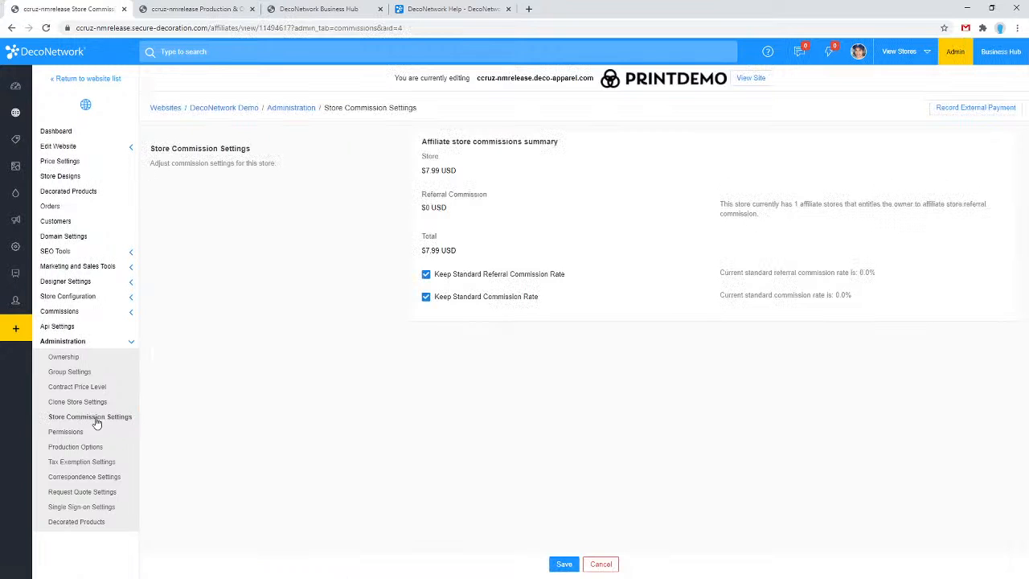
pyautogui.click(977, 113)
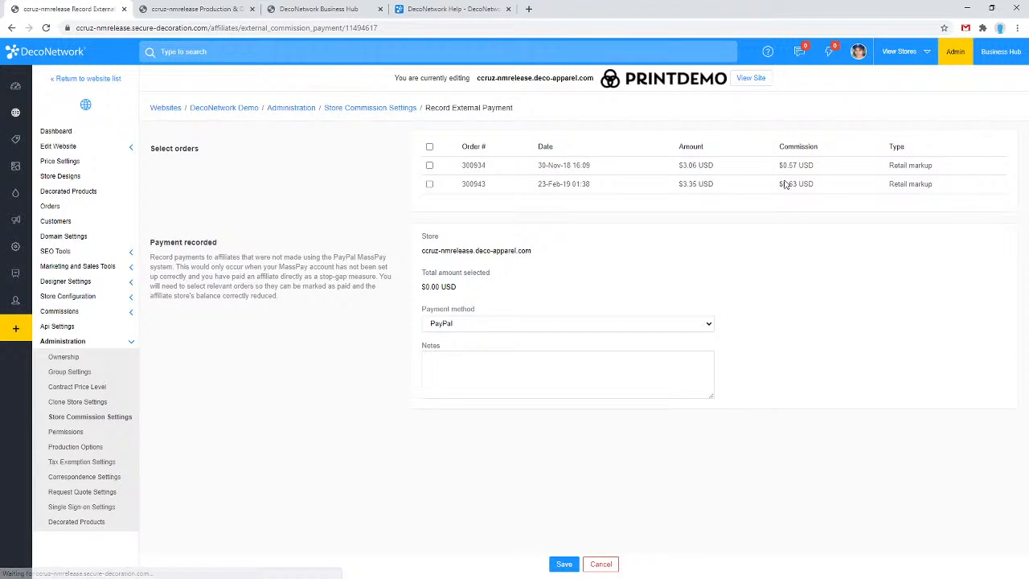
# - Try selecting and deselecting the orders for the external commission payment, leaving all of them selected
pyautogui.click(430, 148)
pyautogui.click(430, 148)
pyautogui.click(430, 148)
pyautogui.click(430, 148)
pyautogui.click(430, 149)
pyautogui.click(431, 149)
pyautogui.click(429, 165)
pyautogui.click(430, 185)
pyautogui.click(429, 148)
pyautogui.click(431, 149)
pyautogui.click(431, 149)
pyautogui.click(431, 185)
pyautogui.click(429, 147)
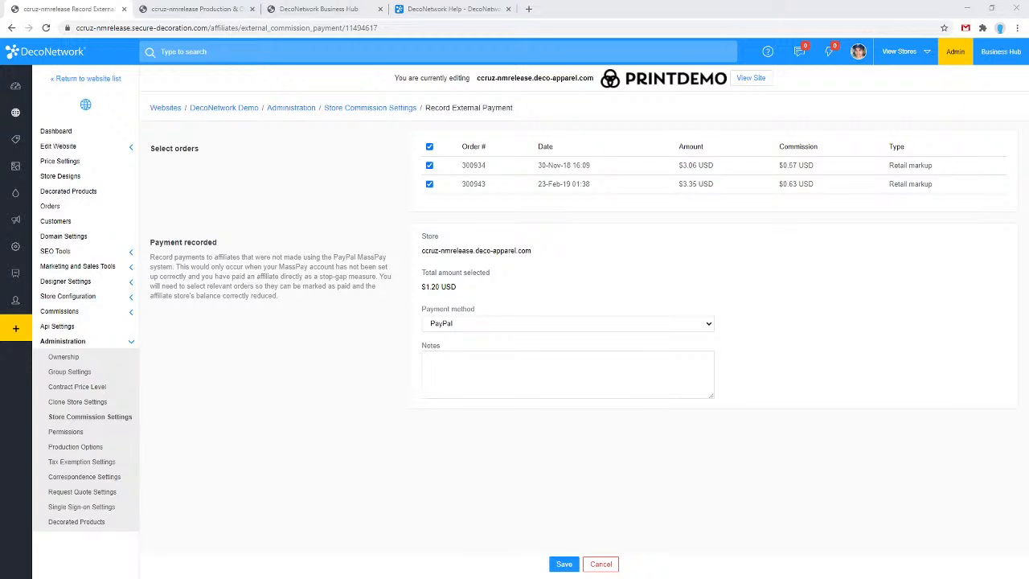
# - Review the DecoNetwork Version 8.506 release notes from the first entries downward and return to the start of the article
pyautogui.click(466, 9)
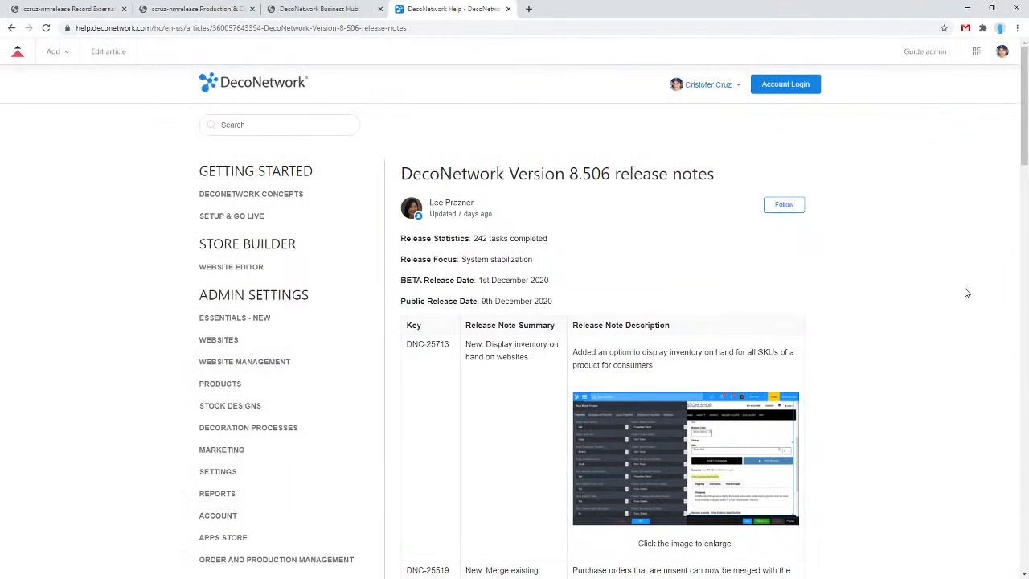
pyautogui.scroll(-1, 968, 283)
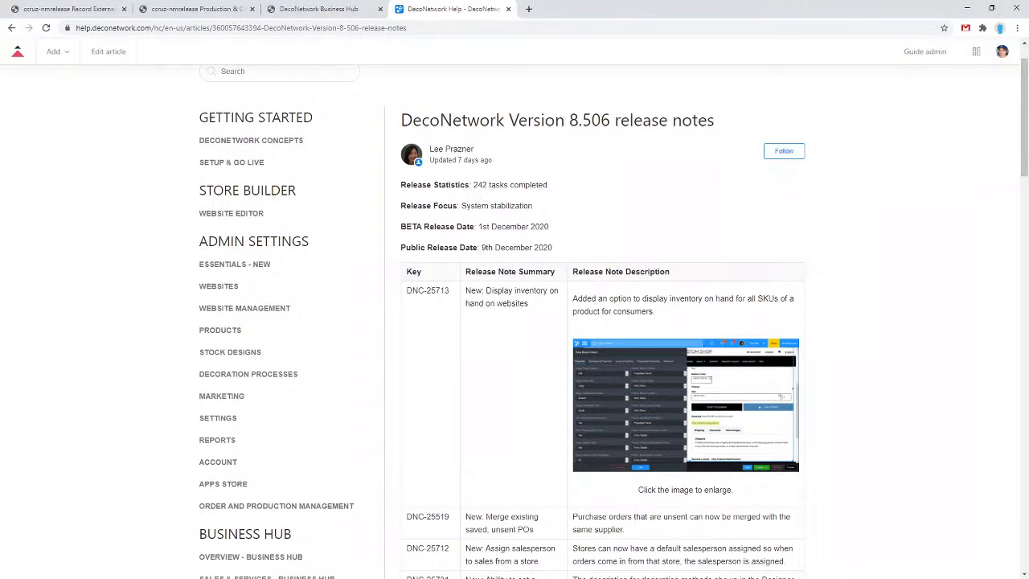
pyautogui.scroll(1, 1025, 78)
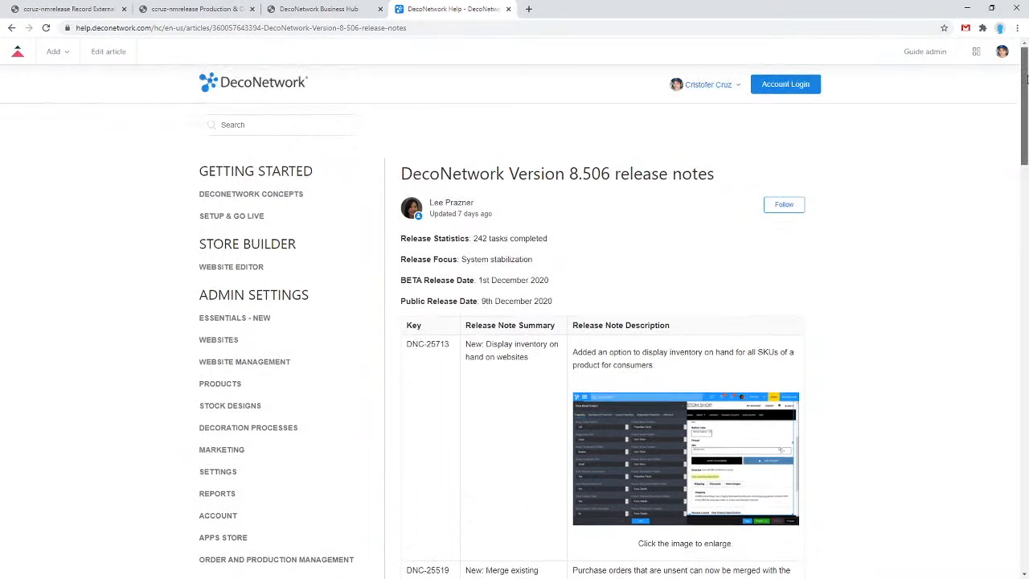
pyautogui.scroll(-3, 515, 322)
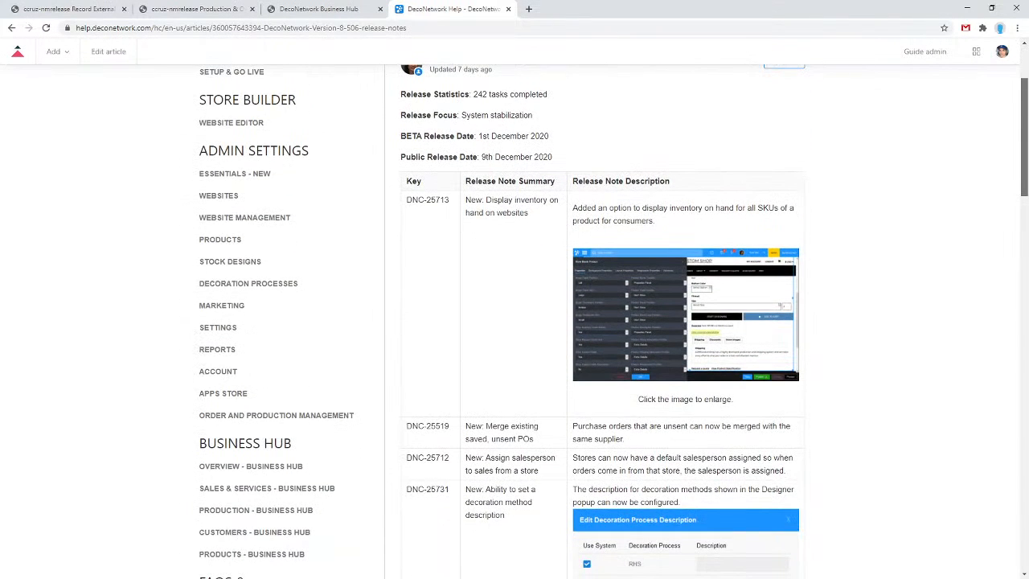
pyautogui.scroll(-3, 514, 321)
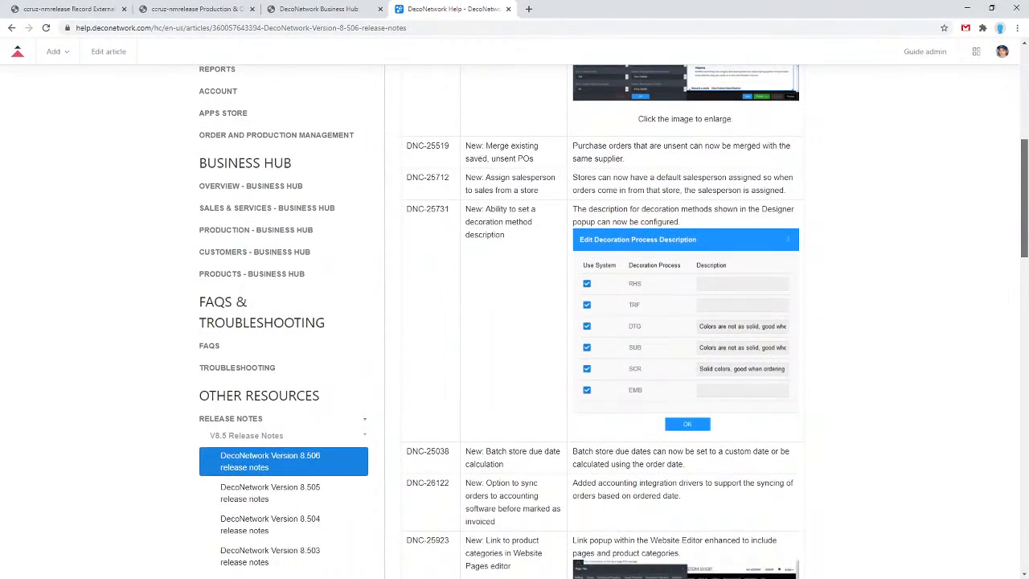
pyautogui.scroll(-3, 927, 302)
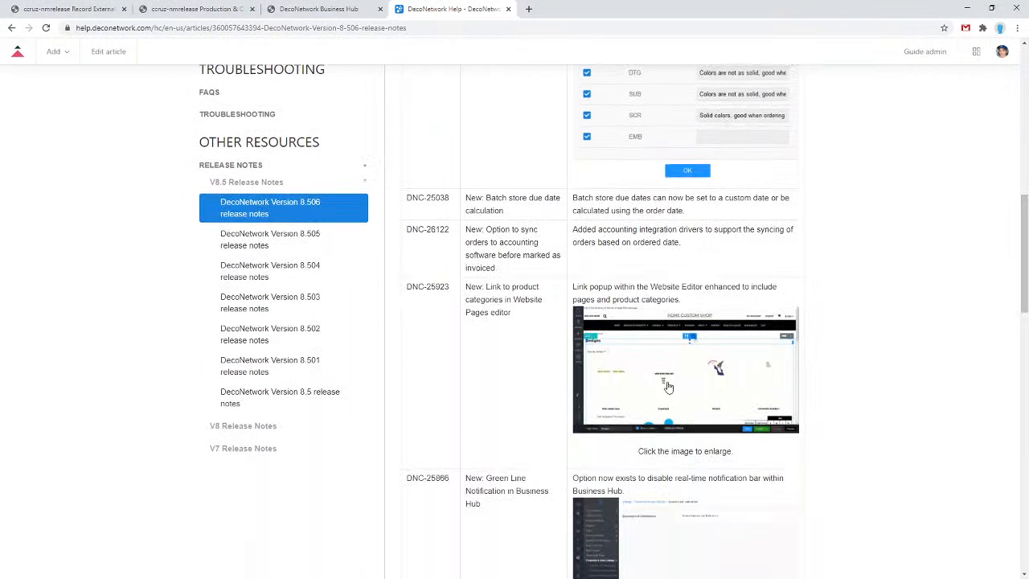
pyautogui.moveTo(1020, 234); pyautogui.dragTo(1020, 405)
pyautogui.scroll(16, 953, 378)
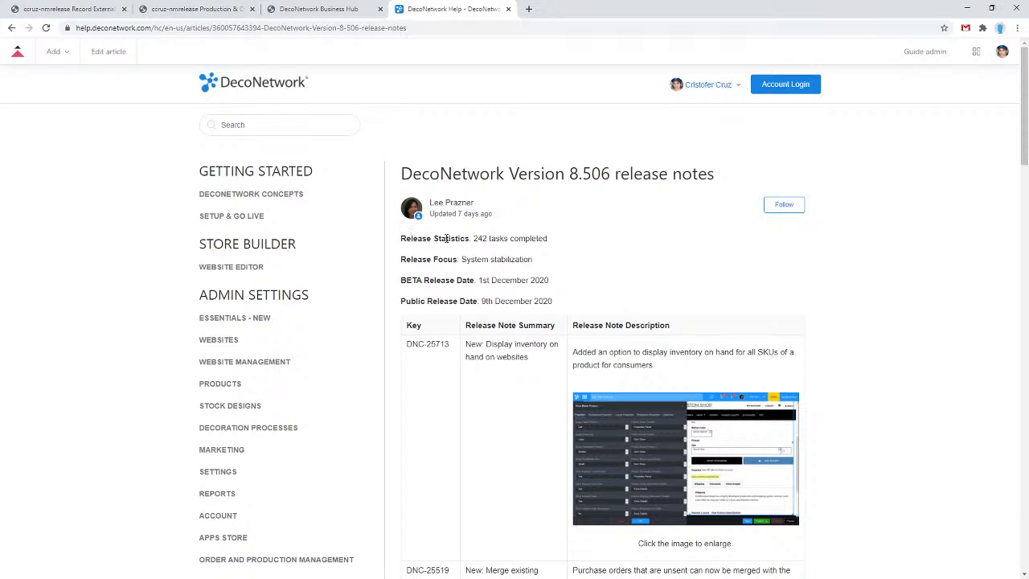
# - Visit the DecoNetwork Help Center home page and go to the deconetwork.com website
pyautogui.click(258, 93)
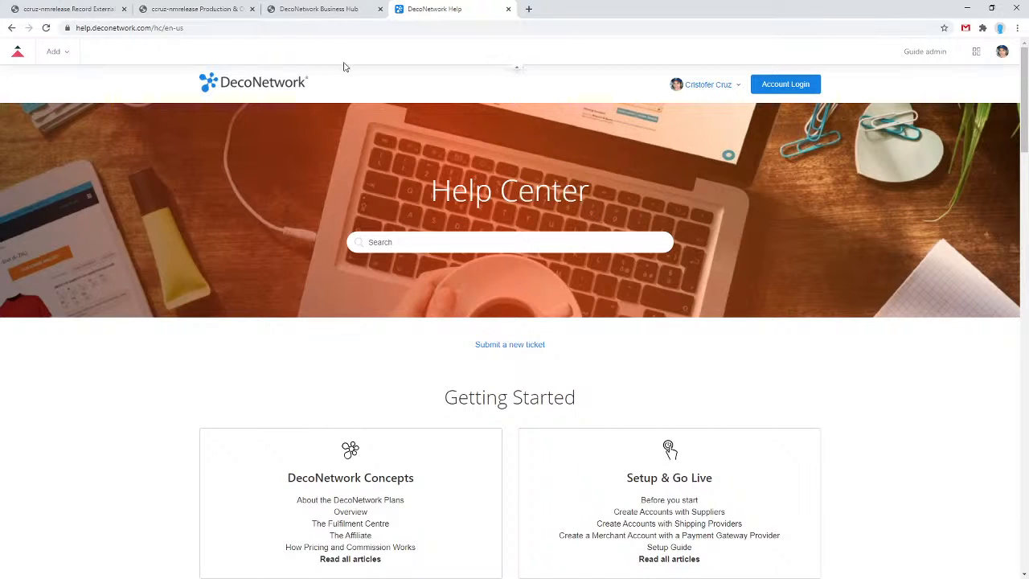
pyautogui.hotkey('ctrl', 'l')
pyautogui.write('deco')
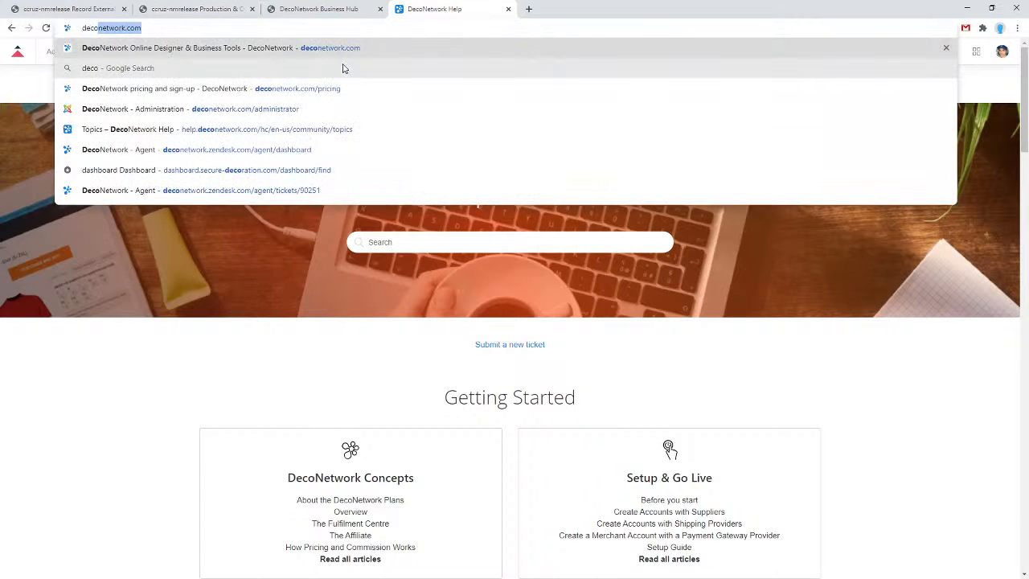
pyautogui.press('Return')
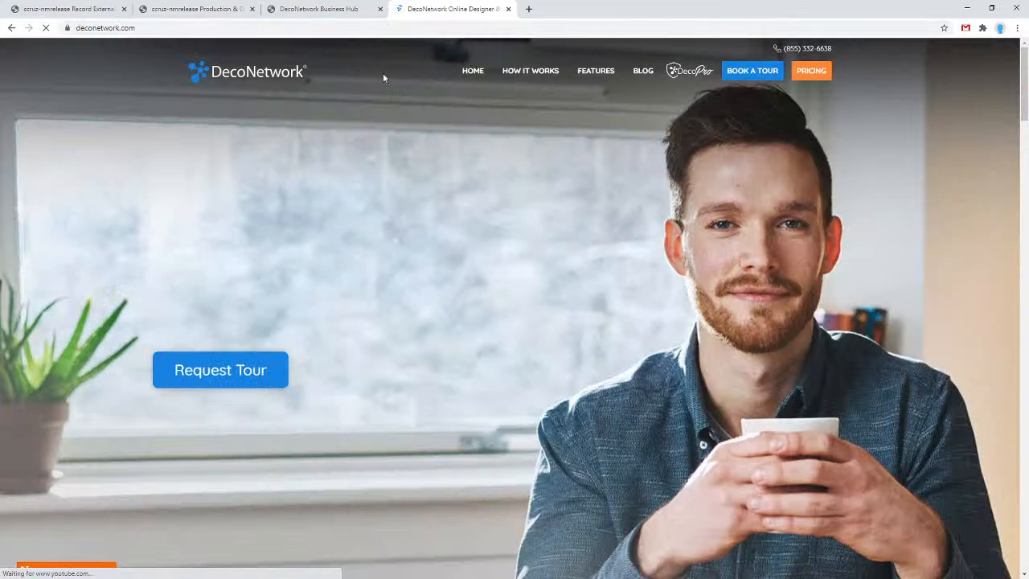